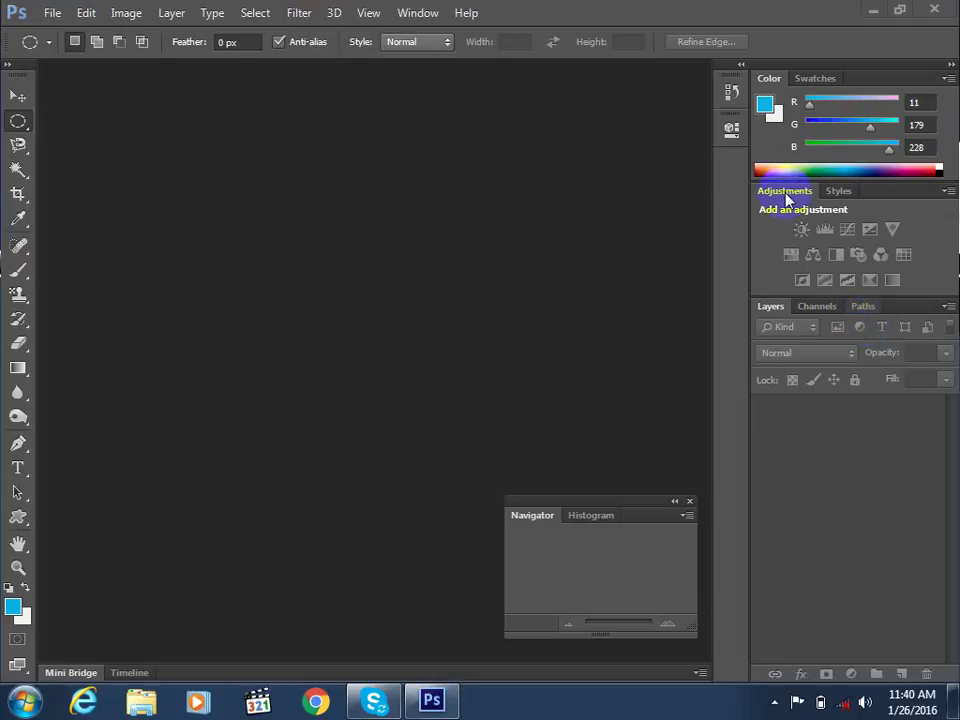
Open the black-and-white corn field photo from the Black & White pic folder
double_click(481, 229)
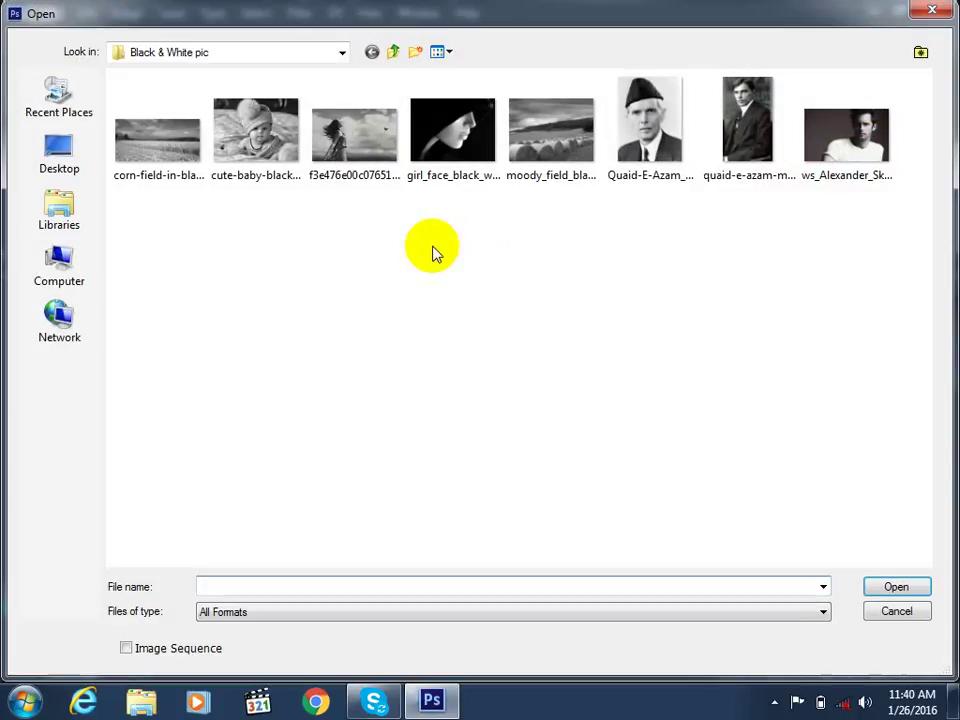
click(185, 158)
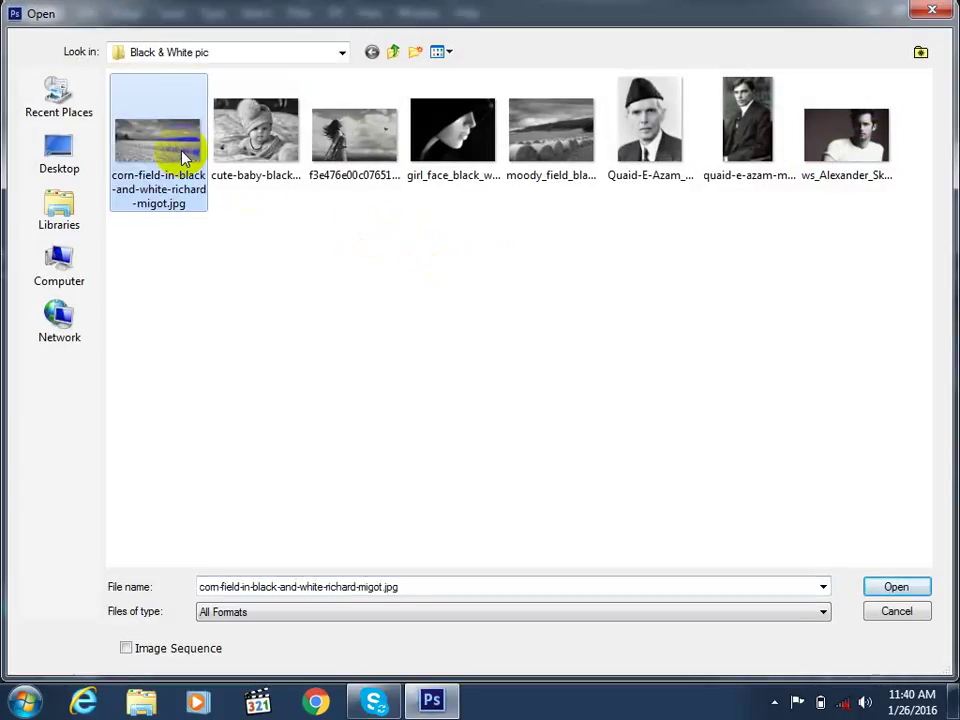
click(897, 586)
click(420, 288)
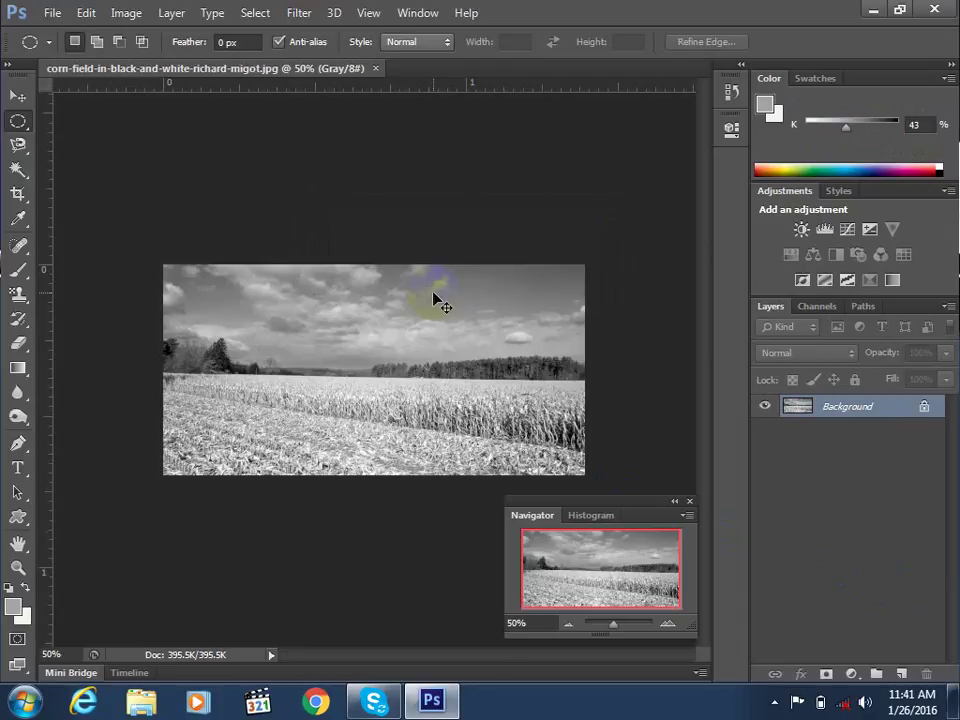
Convert the corn field image from grayscale to RGB Color mode
key(ctrl+plus)
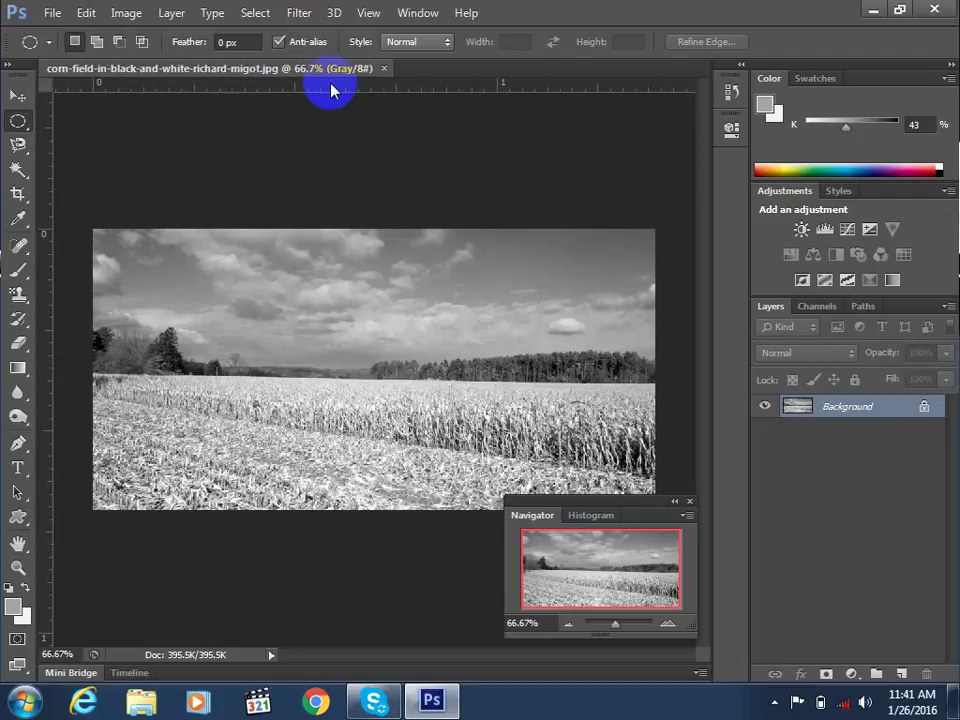
click(126, 14)
mouse_move(156, 36)
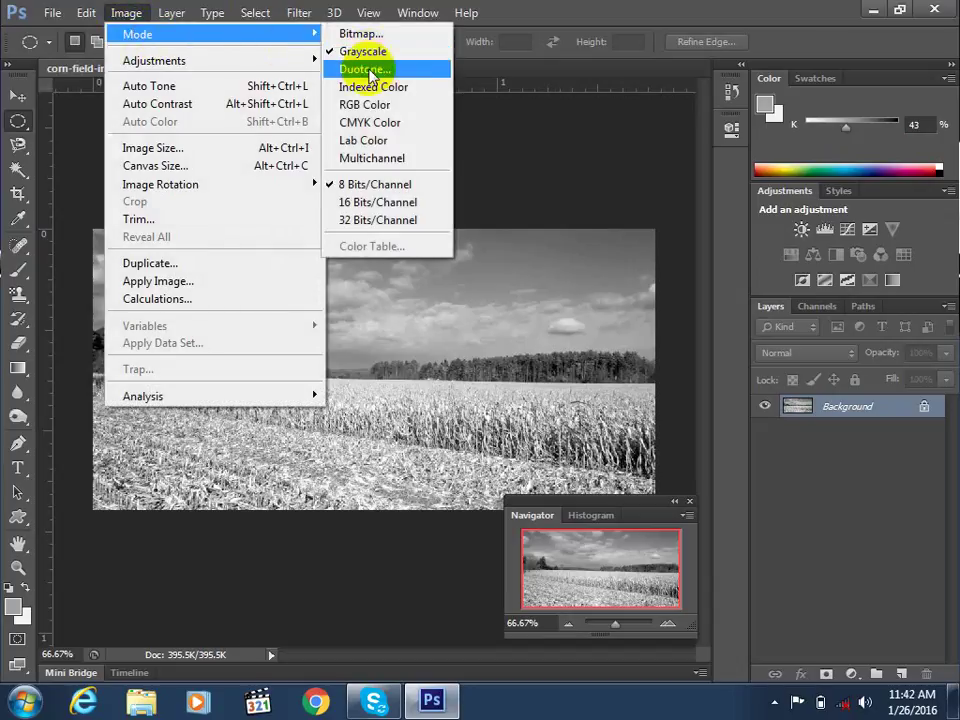
click(368, 104)
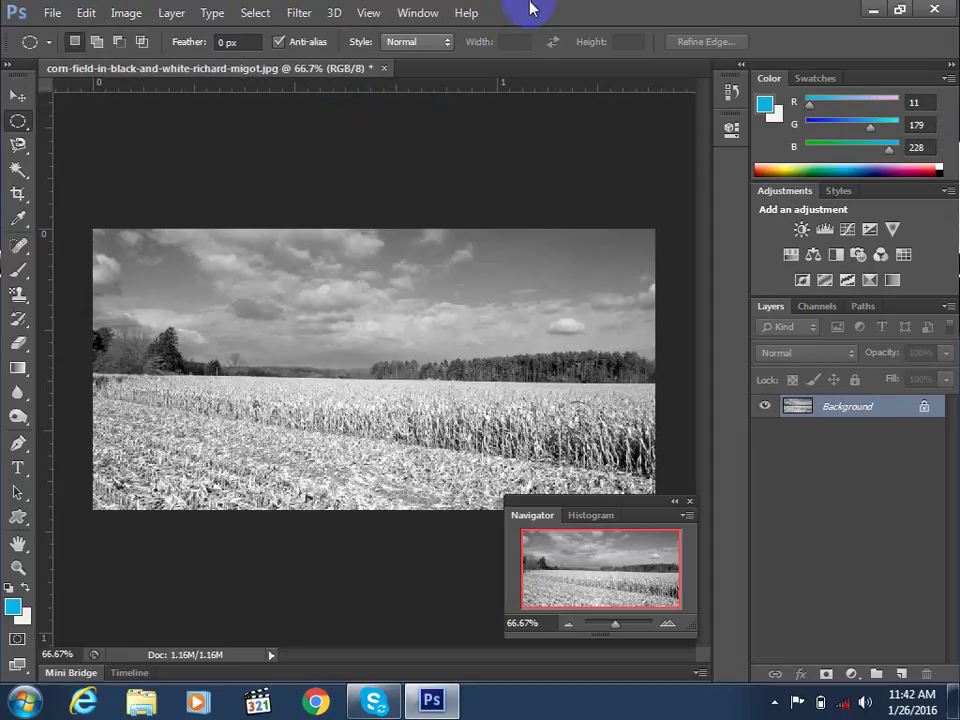
Select the corn field below the tree line by tracing its outline with the Magnetic Lasso
click(19, 146)
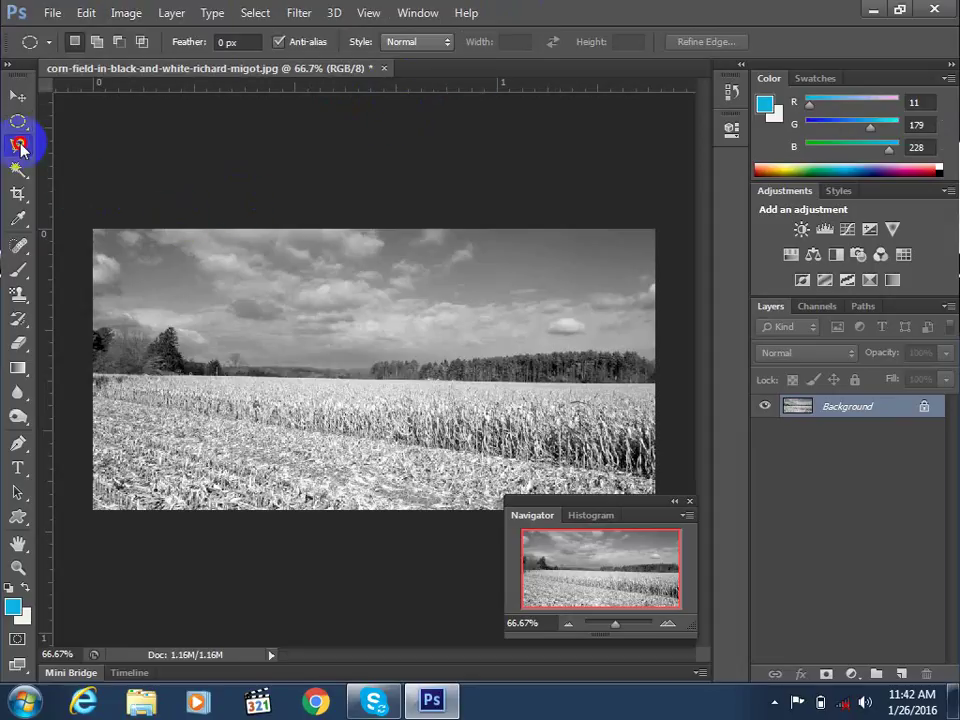
click(66, 180)
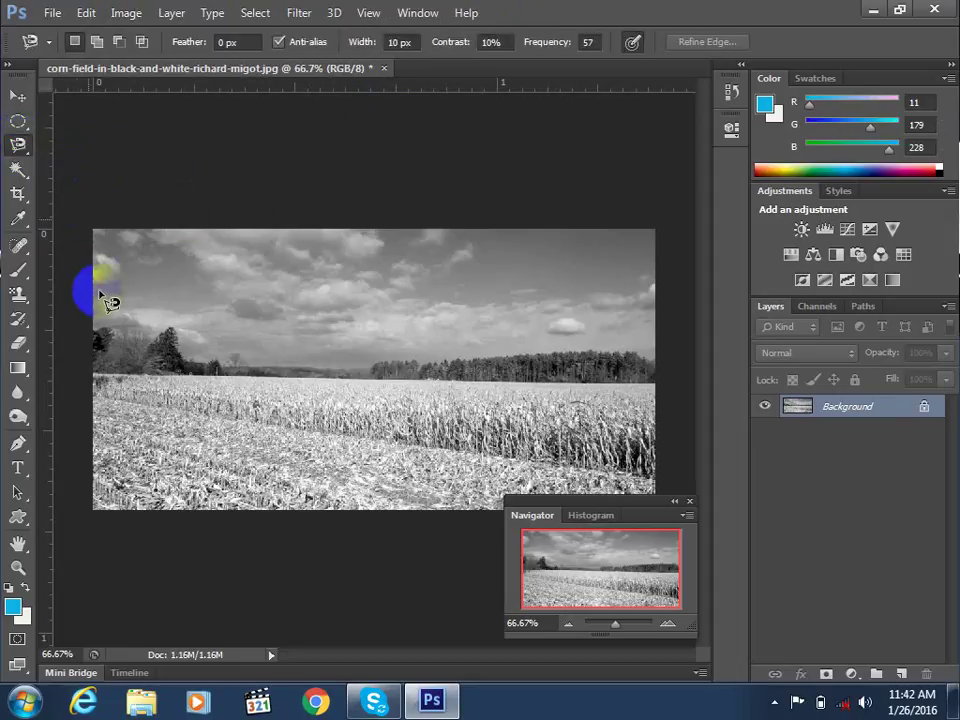
click(100, 372)
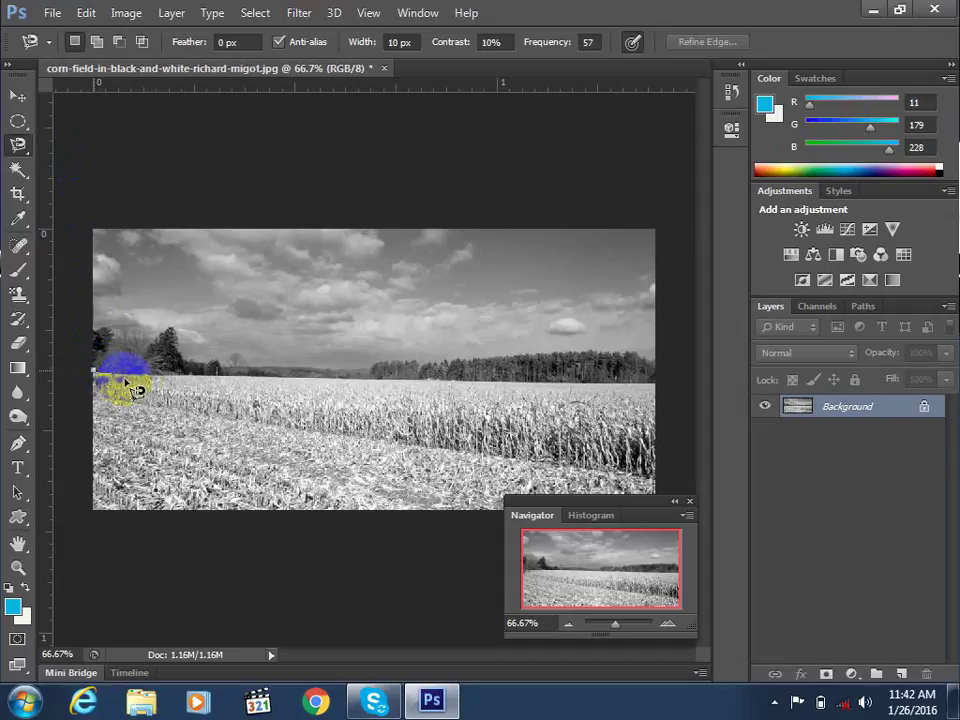
mouse_move(127, 385)
mouse_down()
mouse_move(409, 373)
mouse_move(652, 384)
mouse_move(667, 497)
mouse_move(548, 494)
mouse_move(287, 518)
mouse_move(96, 508)
mouse_move(102, 380)
mouse_up()
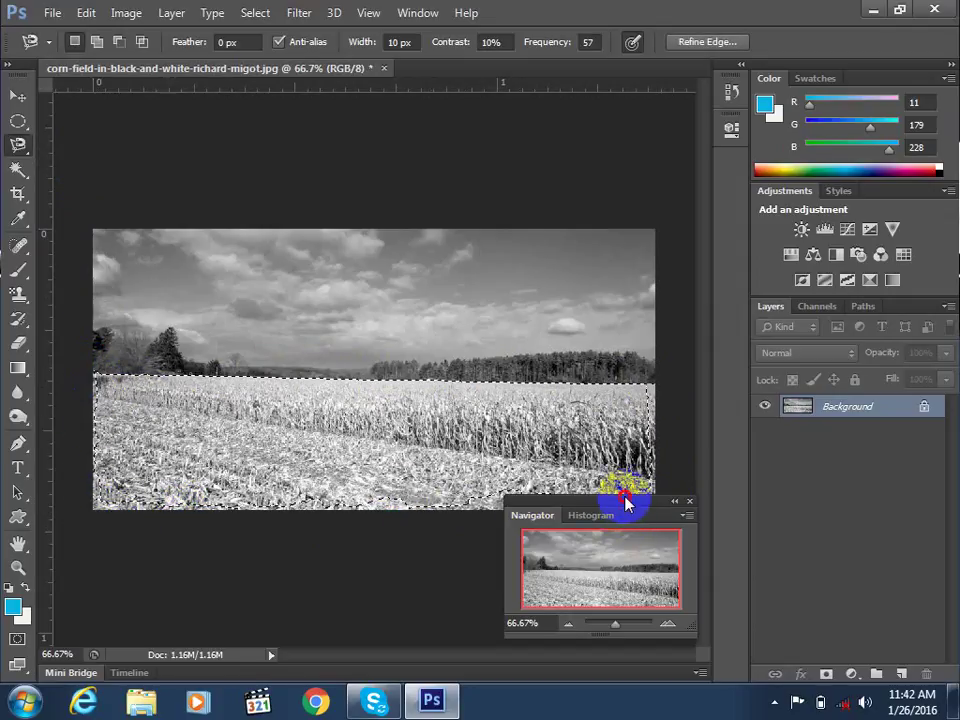
Add the missed strip along the photo's left edge to the field selection with the Rectangular Marquee
drag(628, 504, 868, 521)
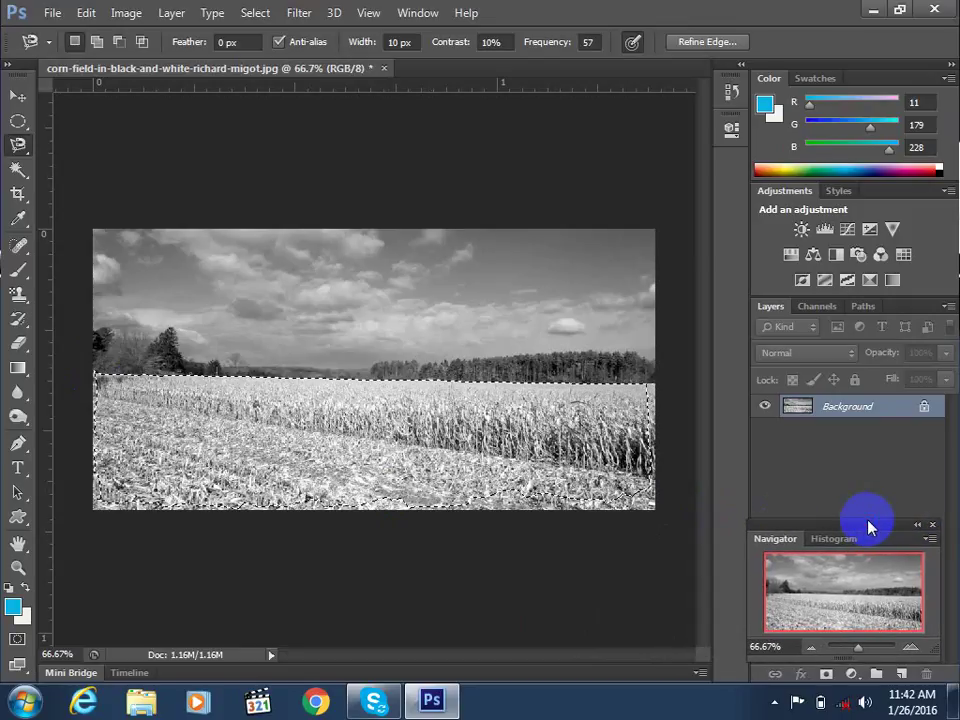
key(ctrl+plus)
key(ctrl+plus)
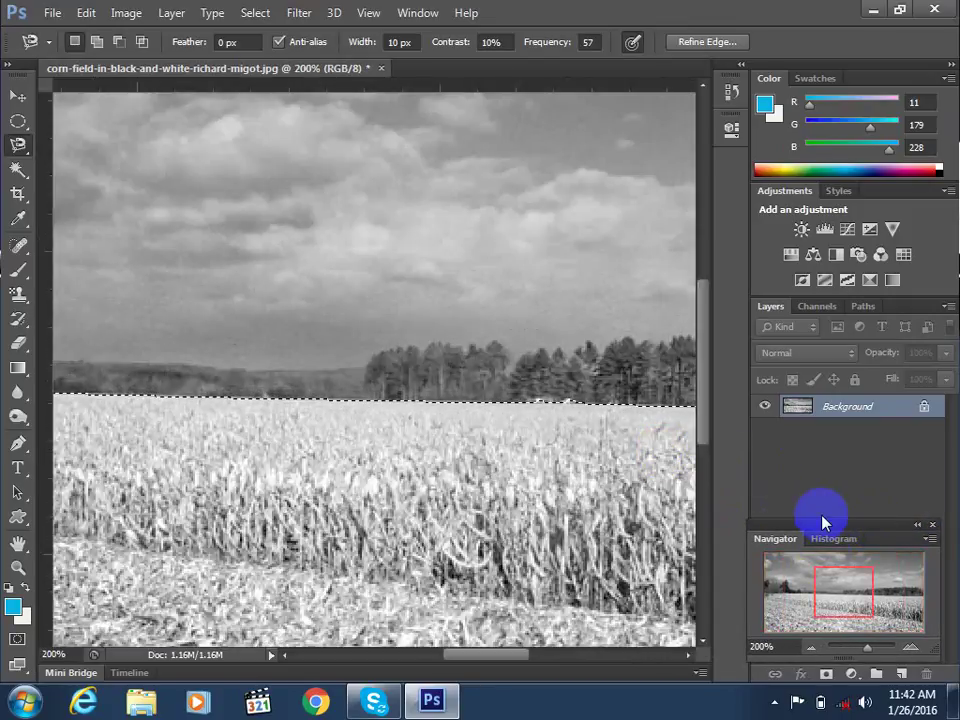
mouse_move(836, 589)
mouse_down()
mouse_move(770, 583)
mouse_move(770, 607)
mouse_up()
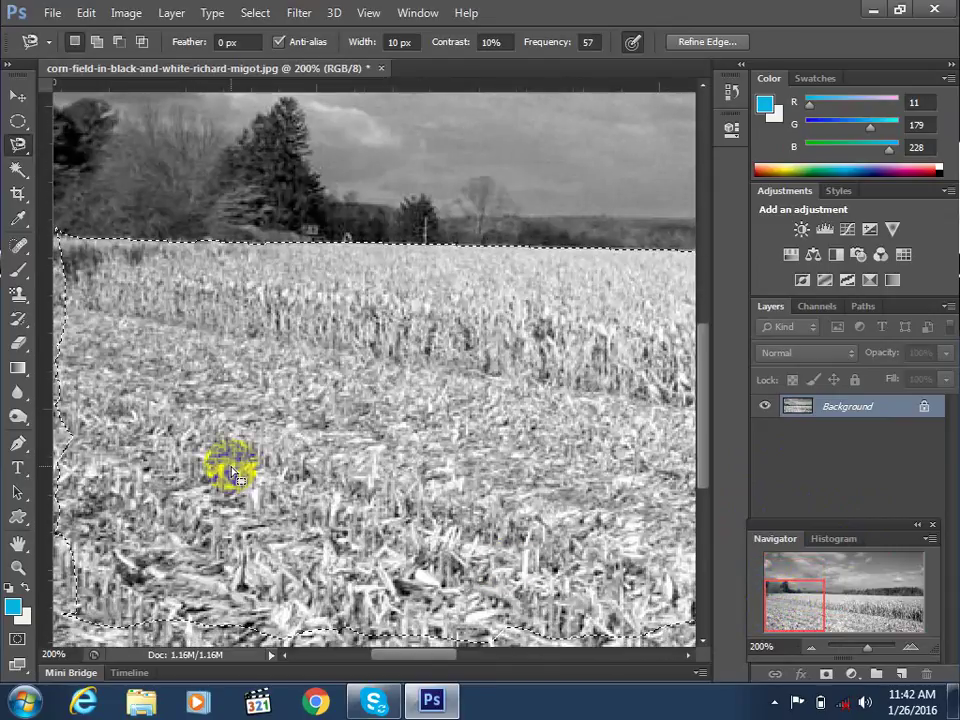
drag(24, 120, 72, 120)
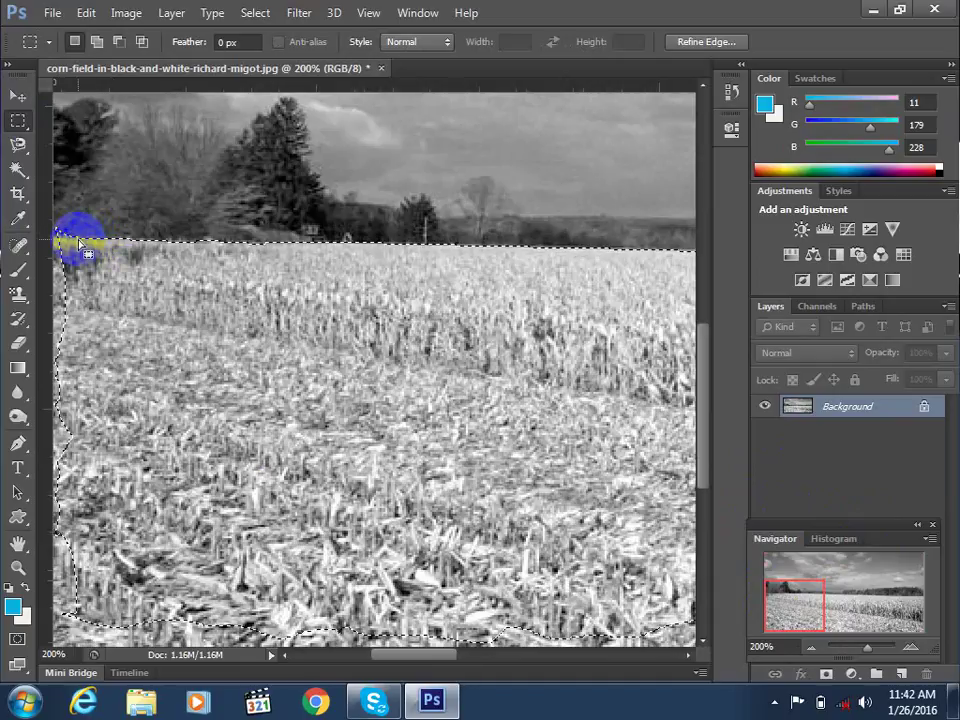
key(shift)
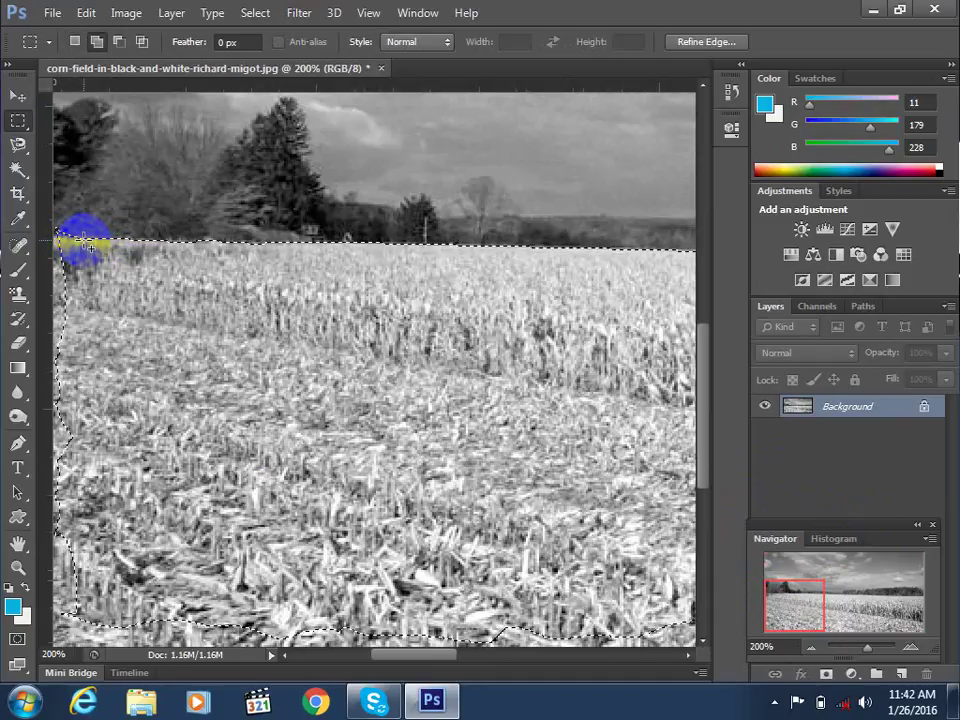
drag(55, 255, 154, 615)
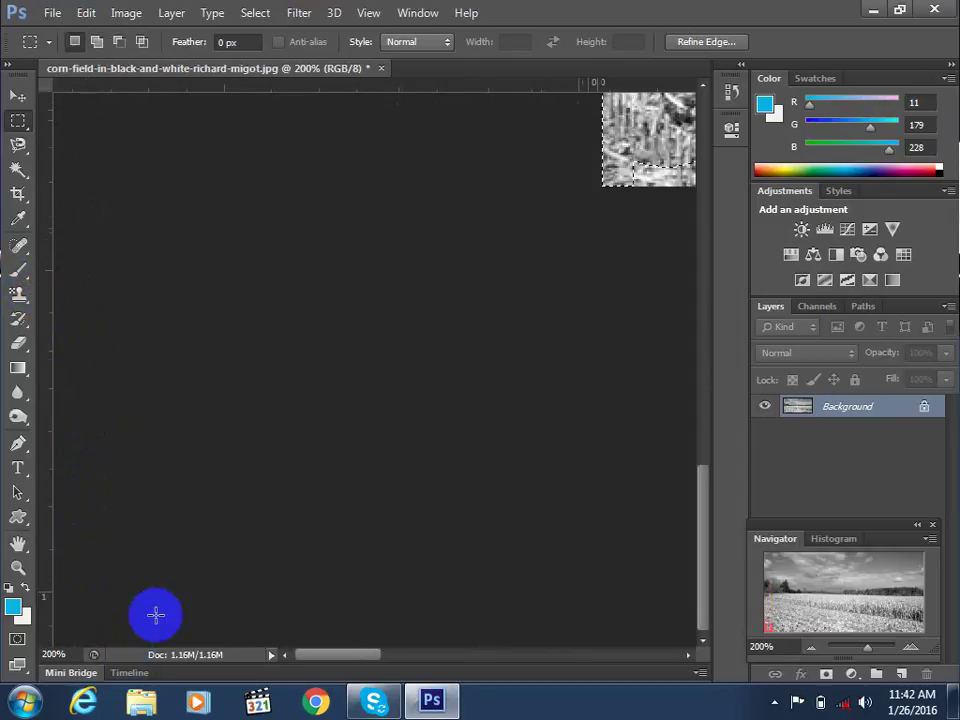
Add the missed strips along the photo's bottom and right edges to the field selection
click(782, 613)
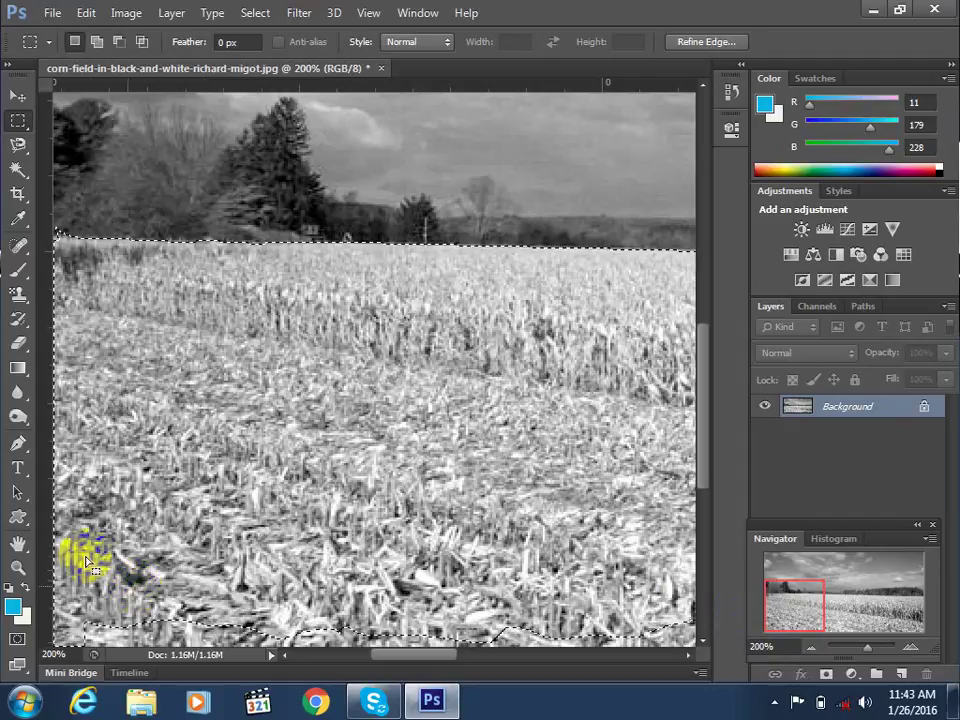
key(shift)
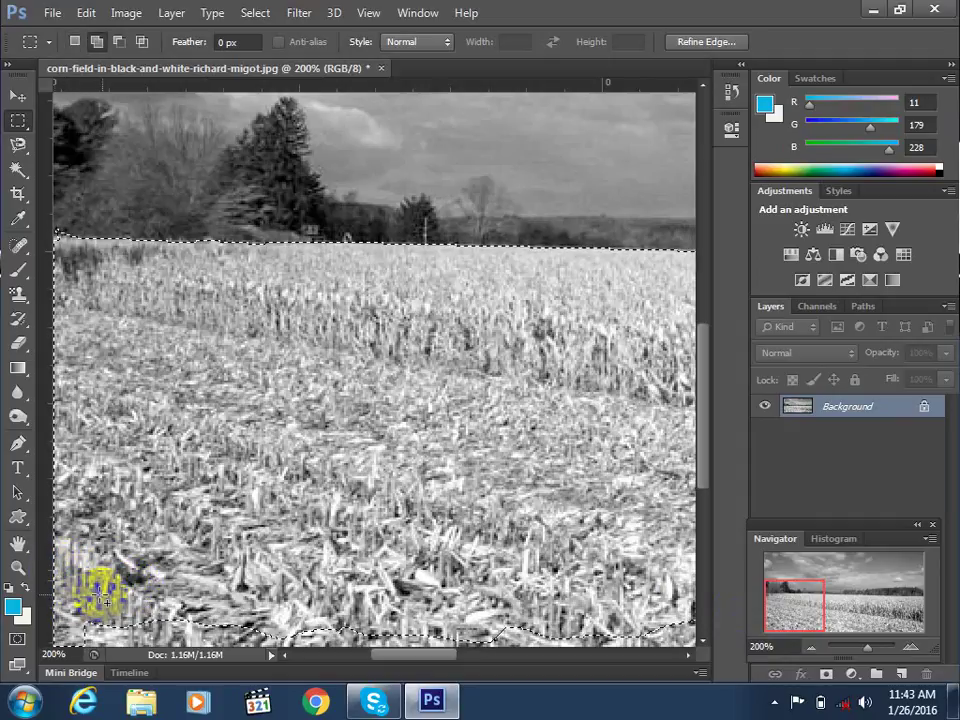
drag(66, 590, 668, 397)
drag(913, 606, 952, 595)
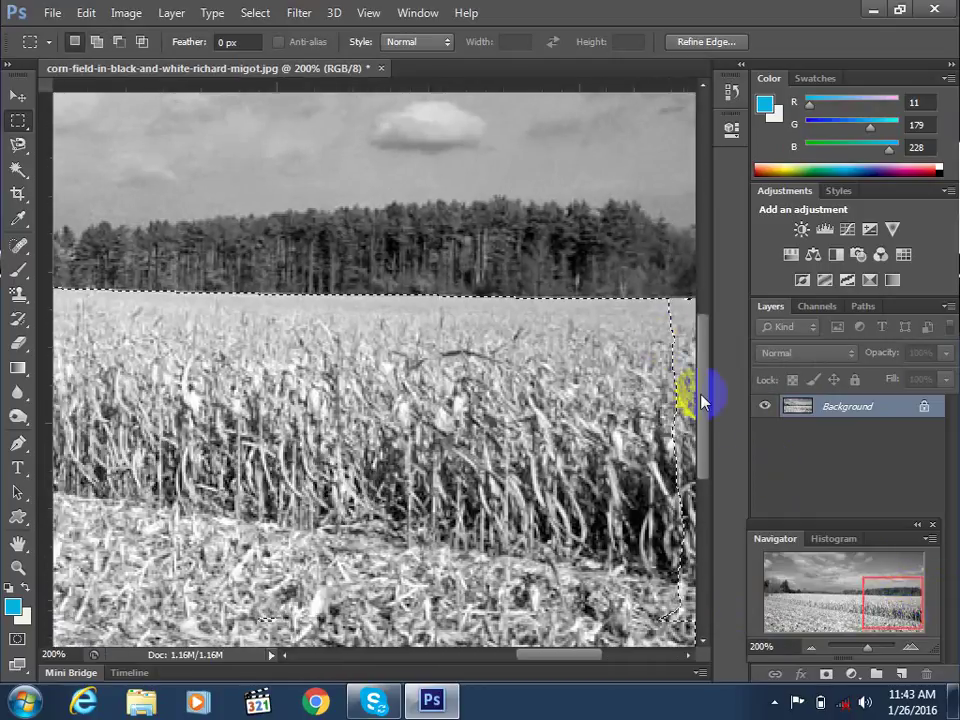
drag(658, 308, 738, 705)
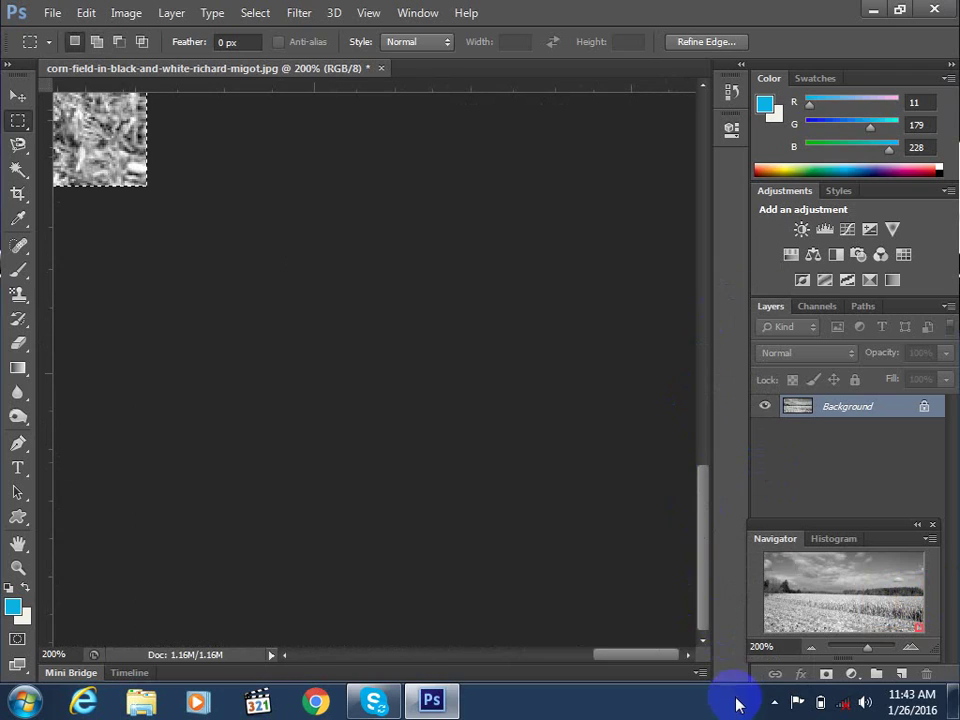
Refine the edge of the field selection with a 7.5 px radius and slightly raised smoothing and feathering
click(916, 618)
drag(928, 612, 811, 662)
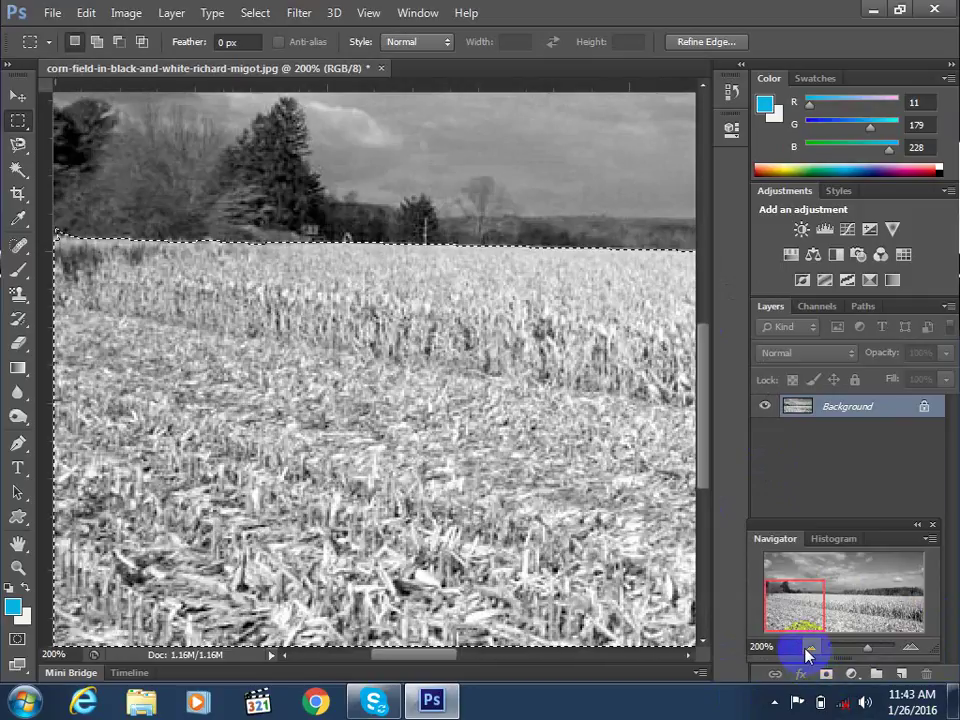
click(809, 648)
click(809, 648)
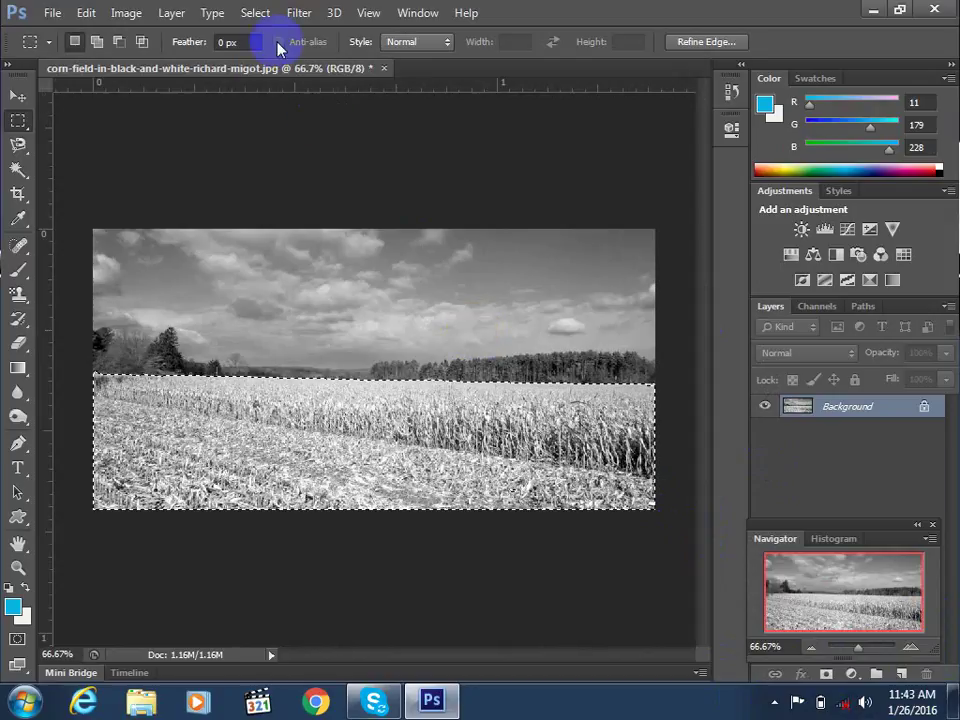
click(256, 13)
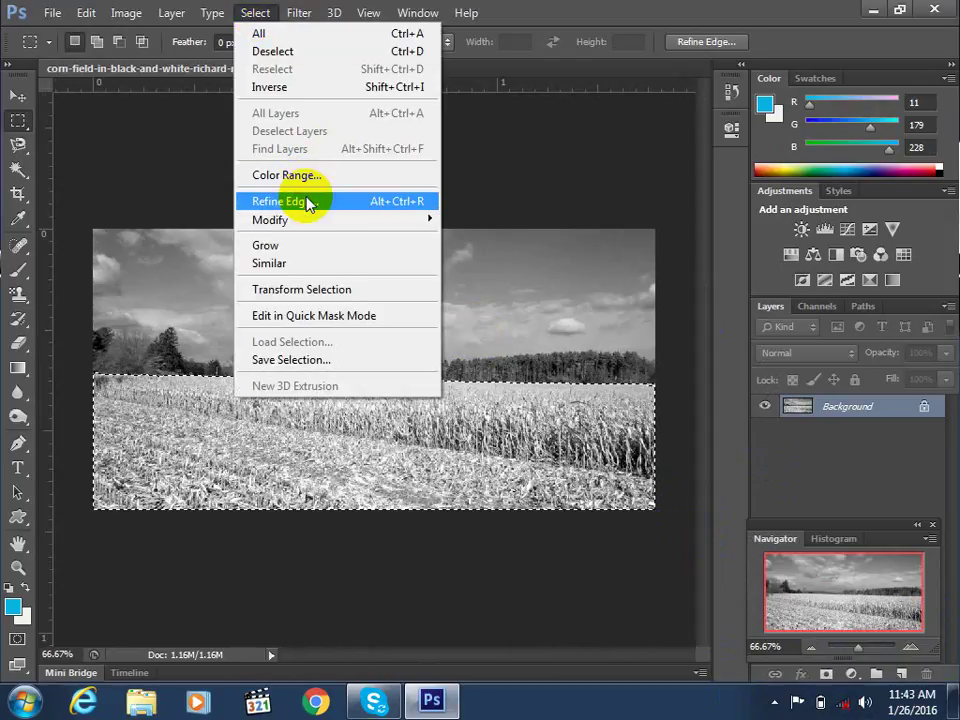
click(565, 17)
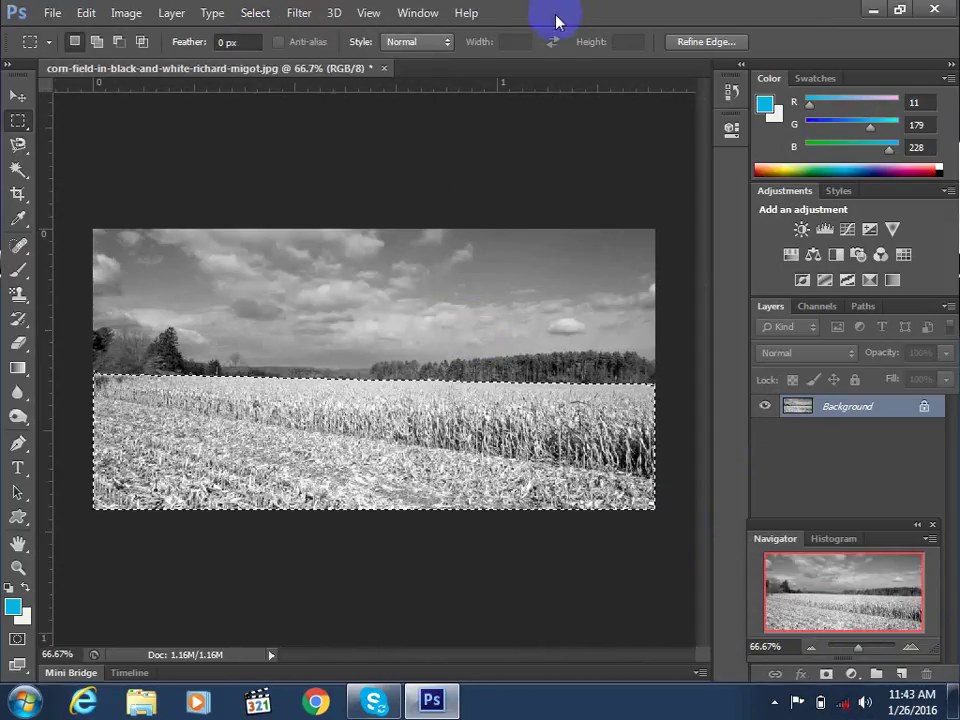
click(698, 44)
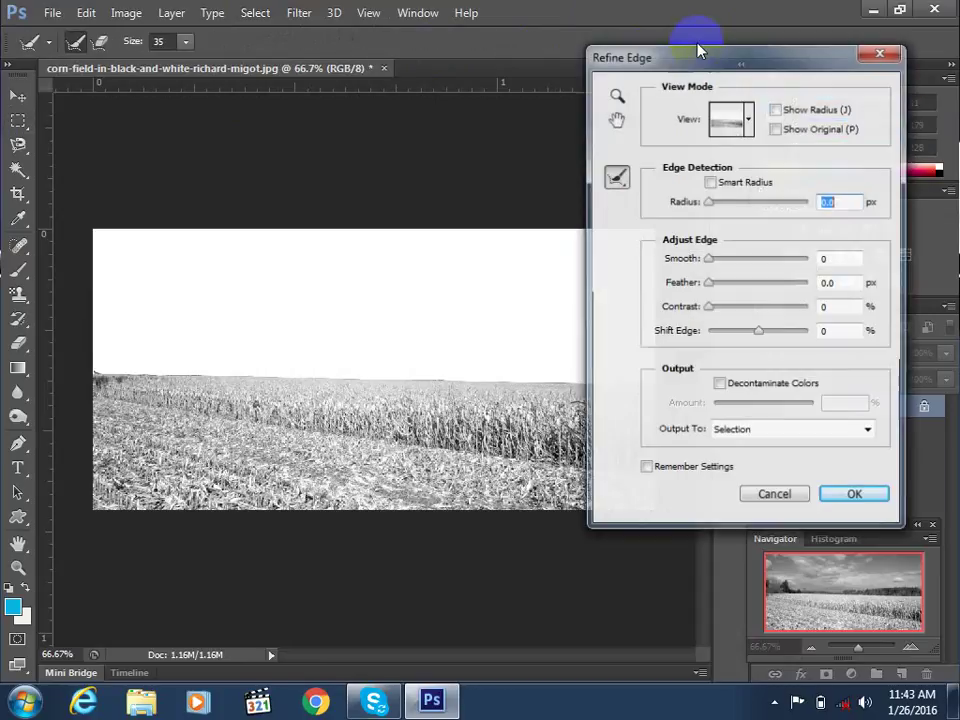
drag(791, 42, 812, 30)
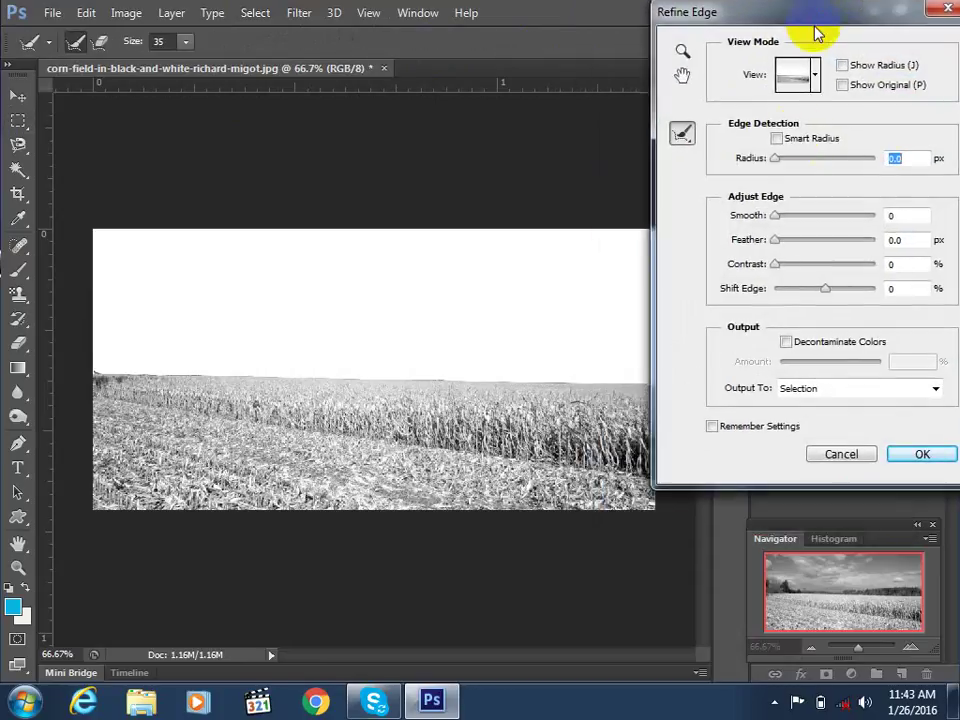
drag(779, 157, 810, 160)
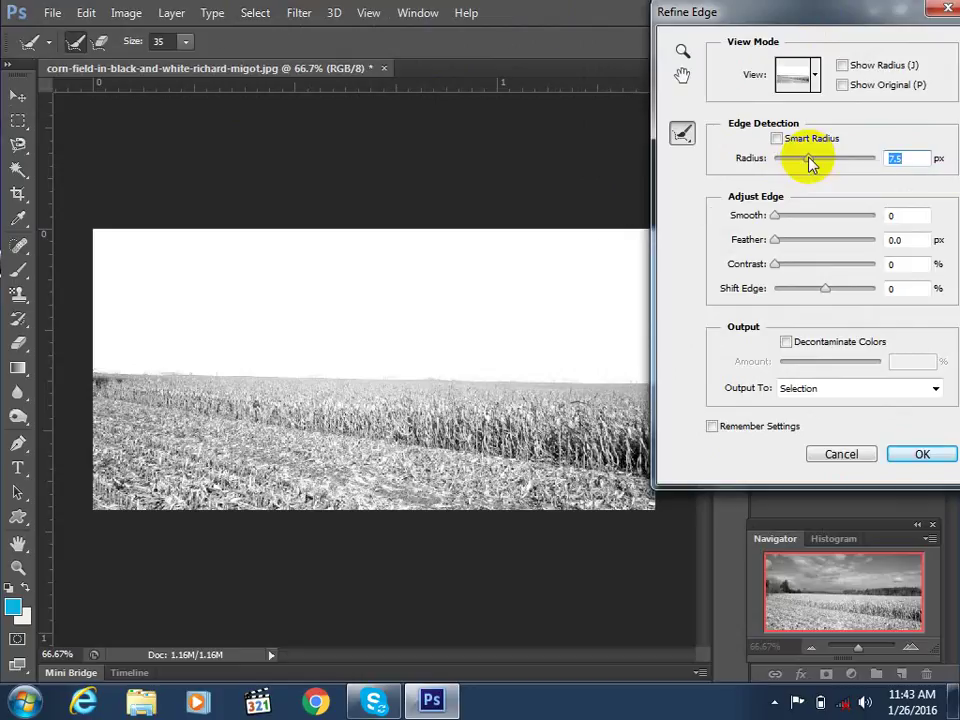
drag(782, 214, 791, 244)
click(913, 455)
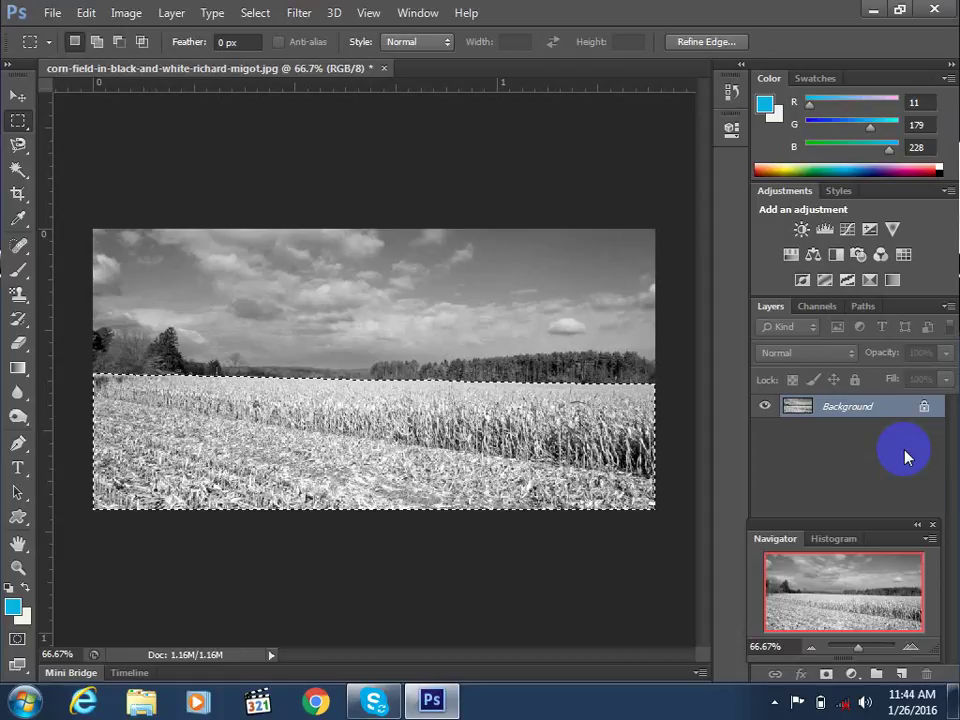
Add a Solid Color fill layer over the selected field using the yellow e4c30b
click(853, 682)
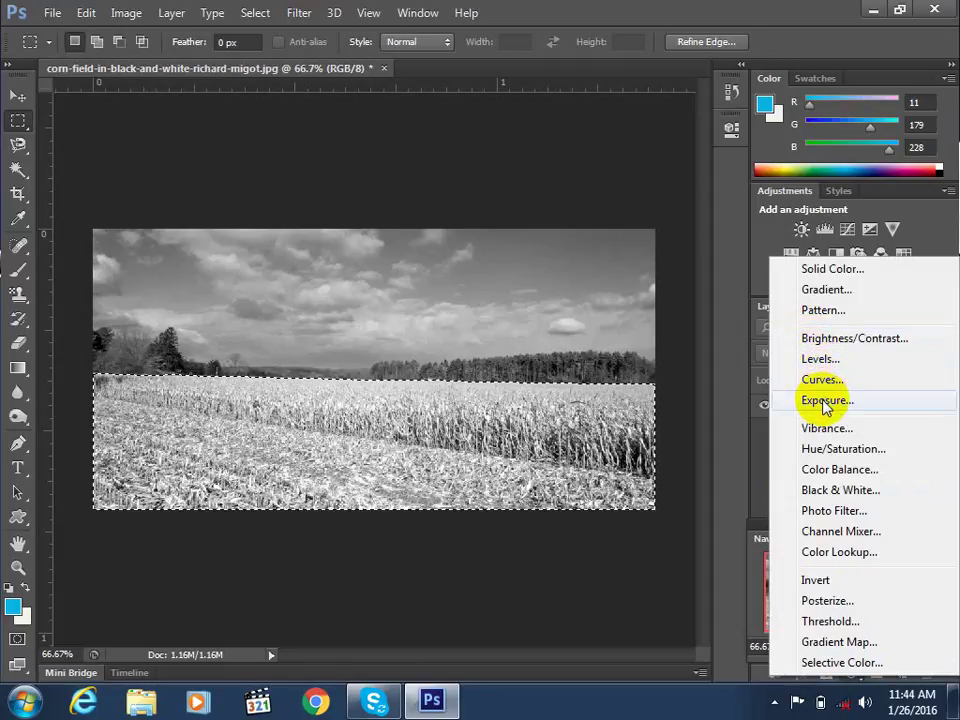
click(822, 270)
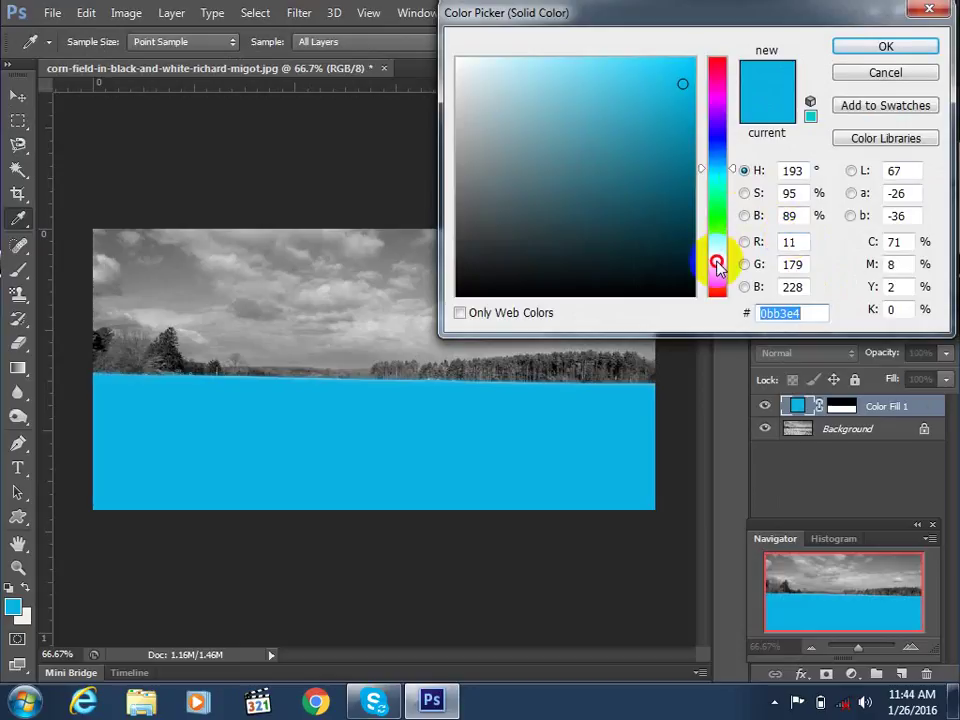
mouse_move(717, 264)
mouse_down()
mouse_move(717, 256)
mouse_move(718, 268)
mouse_up()
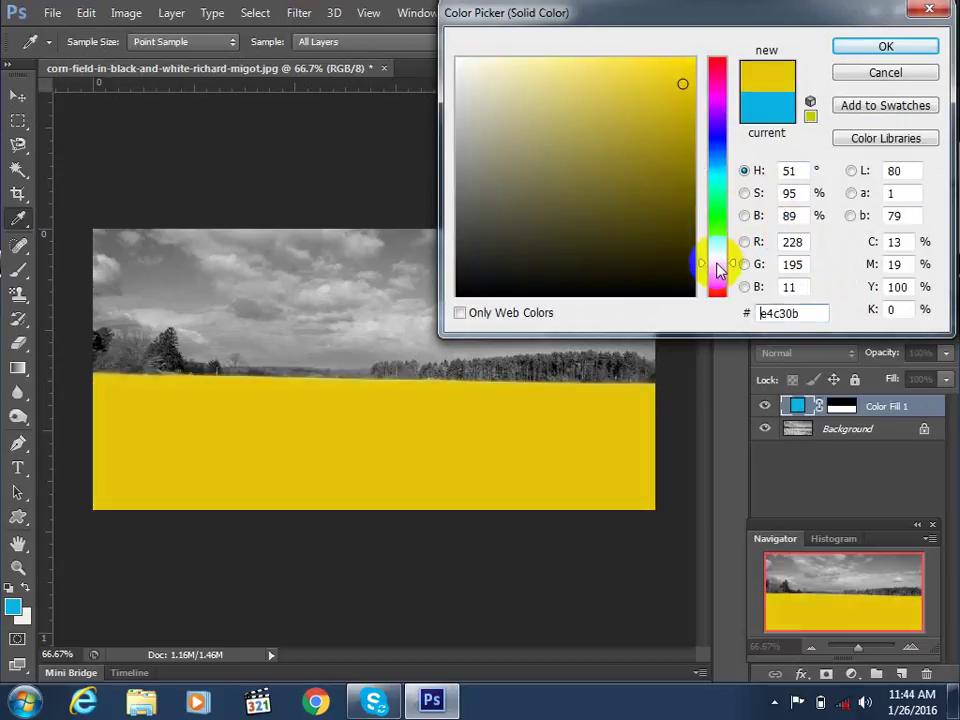
click(870, 52)
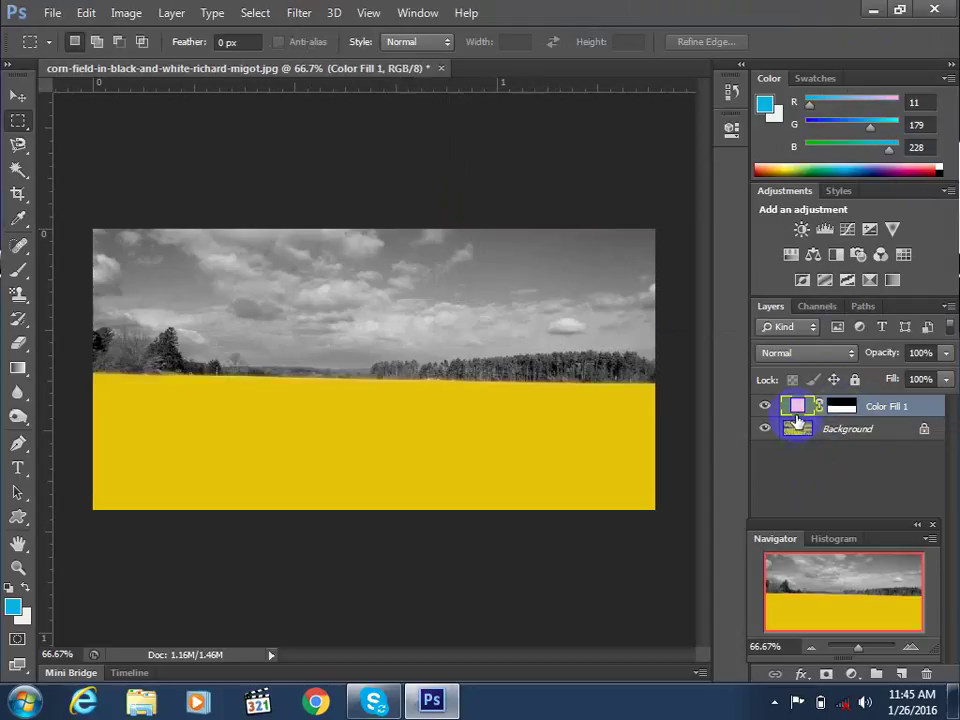
Set the yellow field fill layer's blend mode to Overlay and lower its opacity to 66%
click(800, 353)
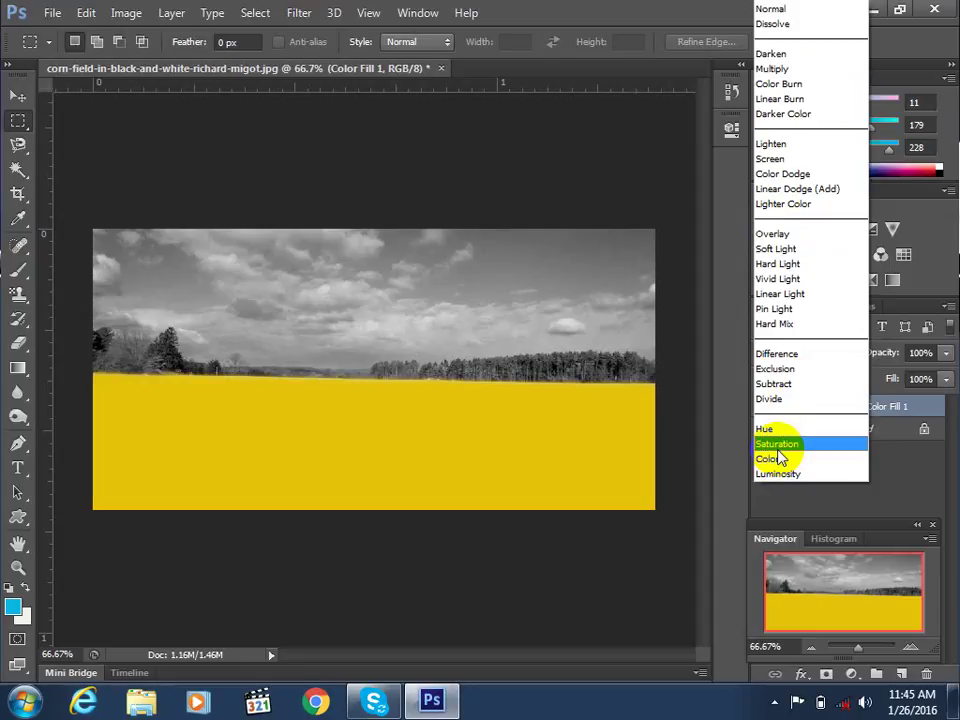
click(788, 240)
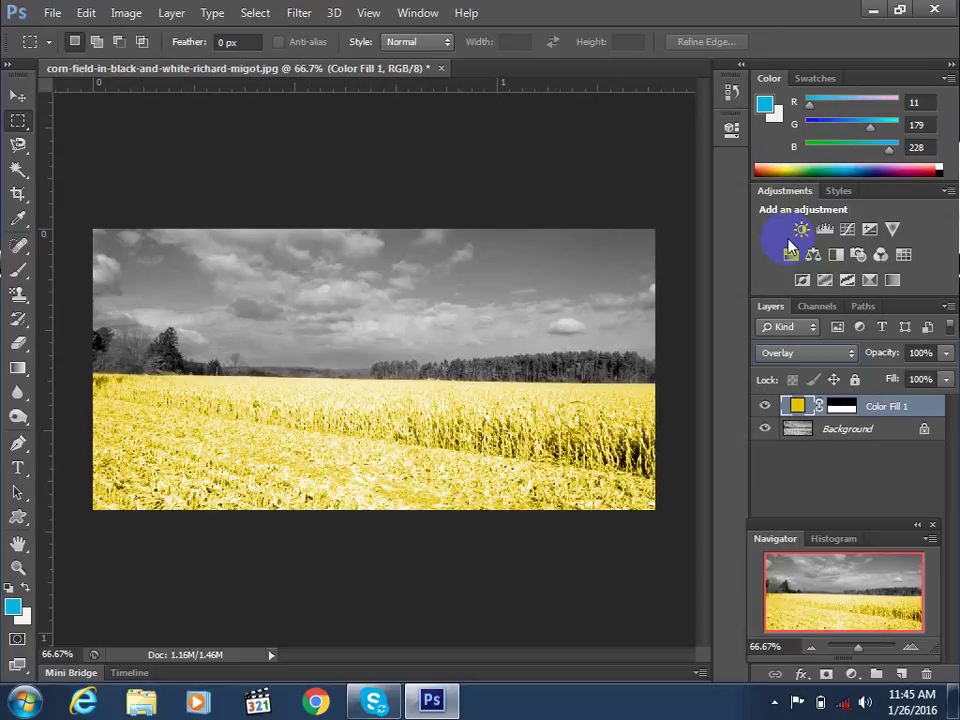
click(945, 354)
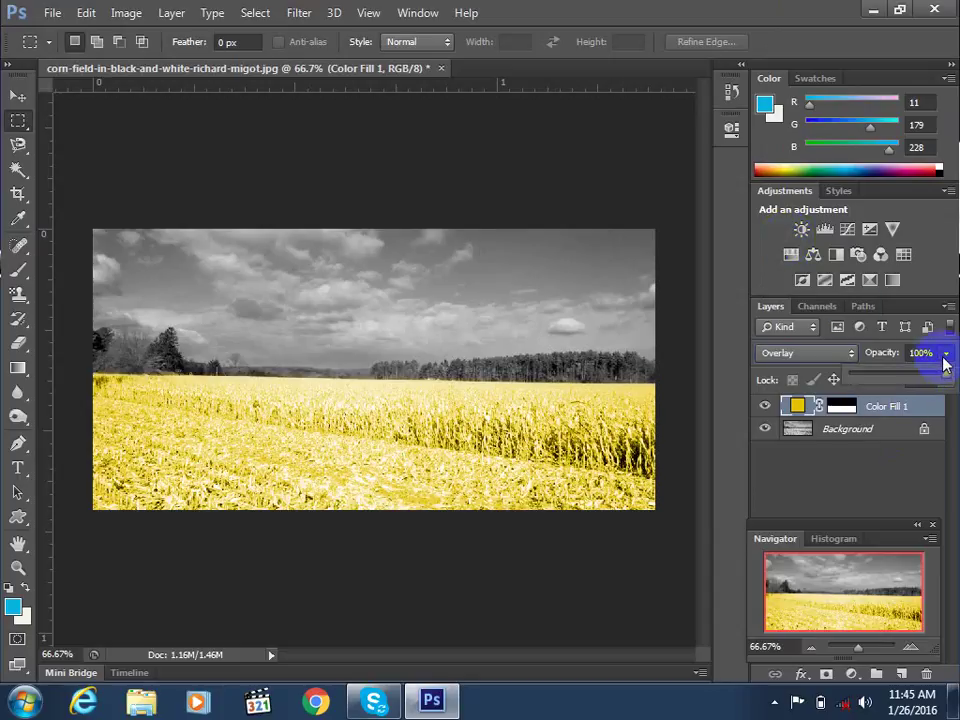
drag(945, 365, 914, 378)
Try the Multiply blend mode on the field fill layer and return it to Overlay
click(828, 356)
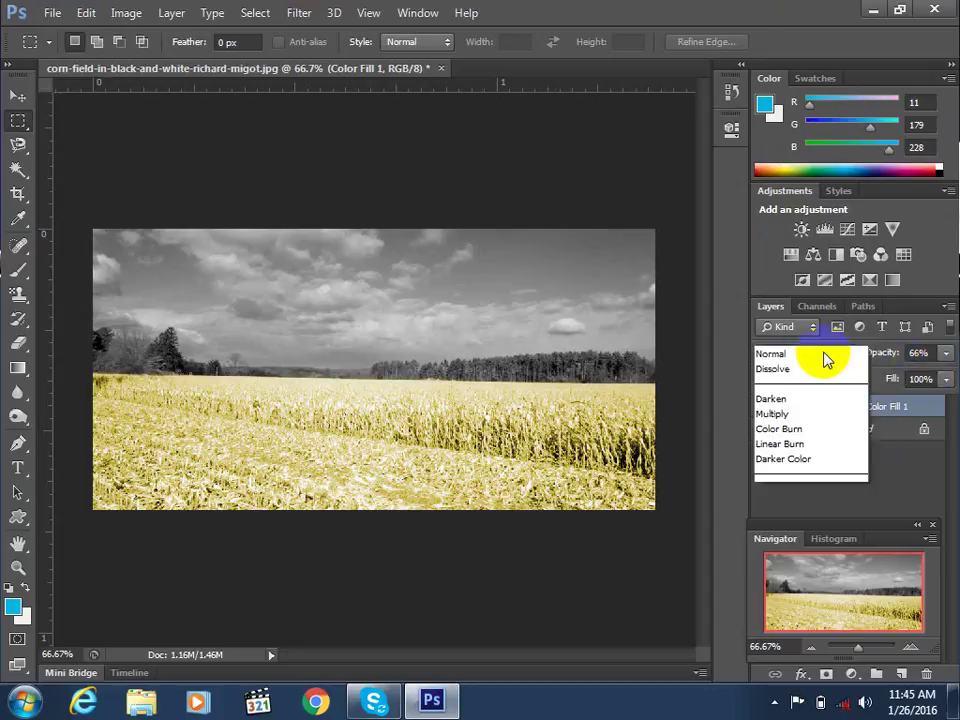
click(790, 69)
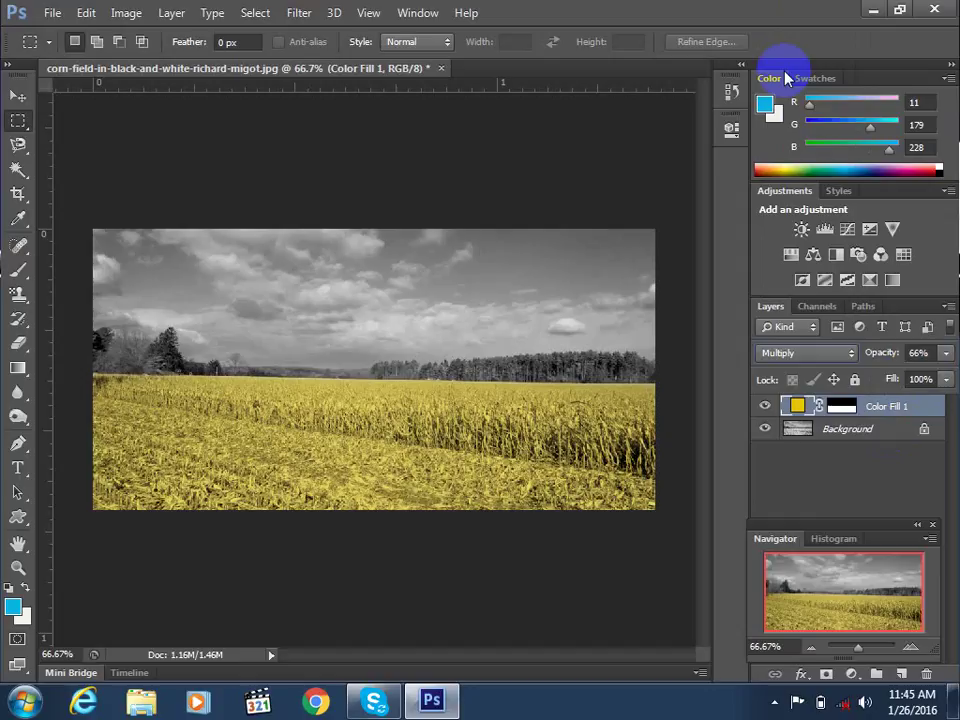
click(805, 353)
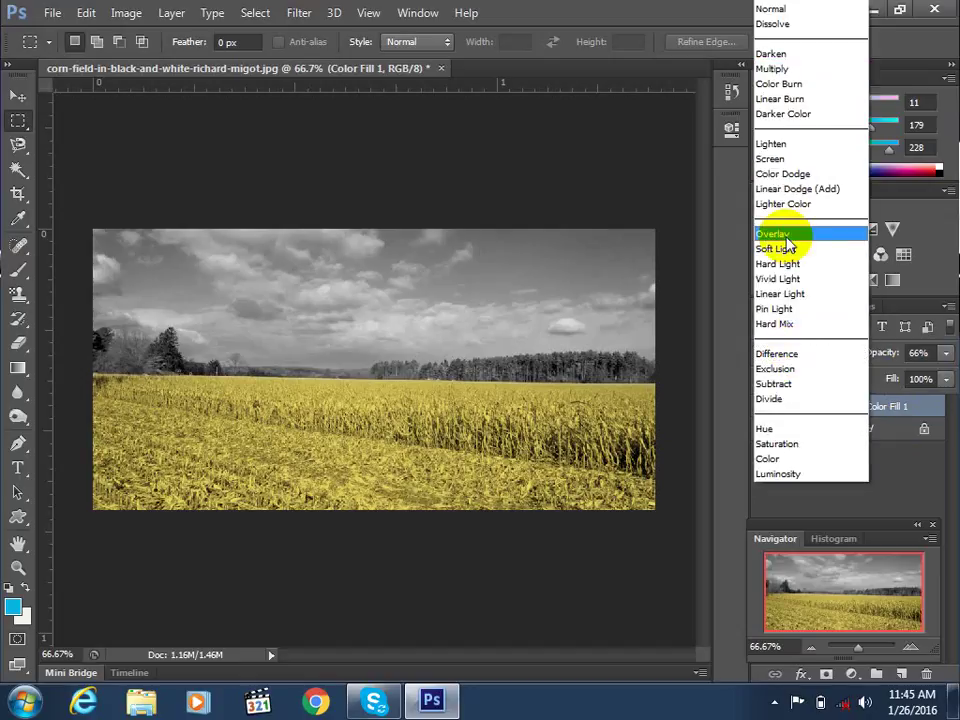
click(786, 236)
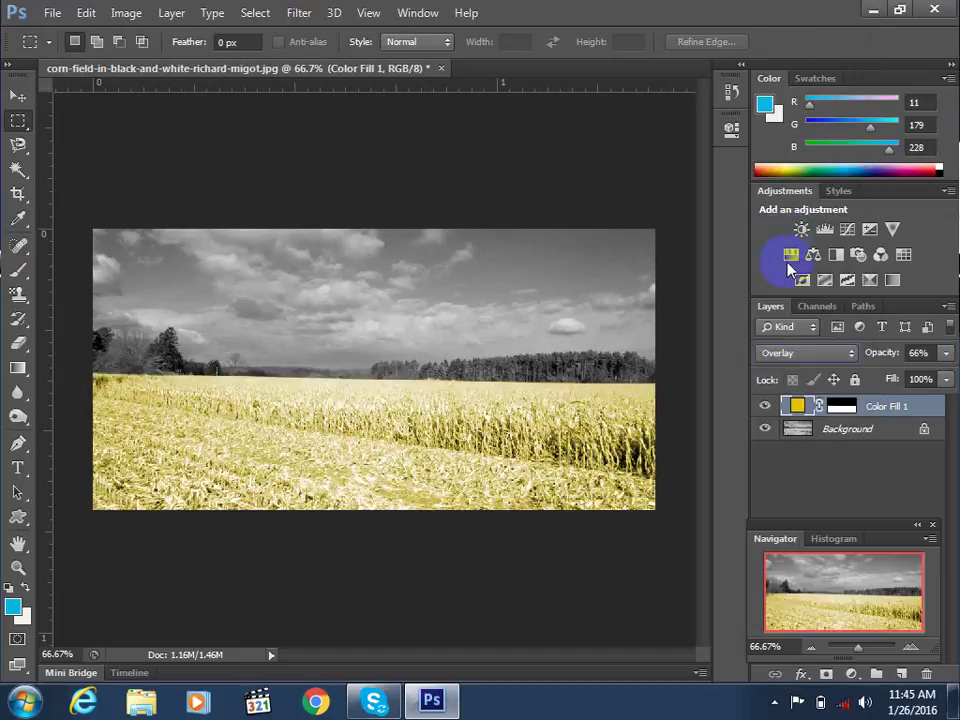
Raise the field fill layer's opacity to 72% and change its color to the brown 916600
click(945, 353)
drag(923, 377, 927, 377)
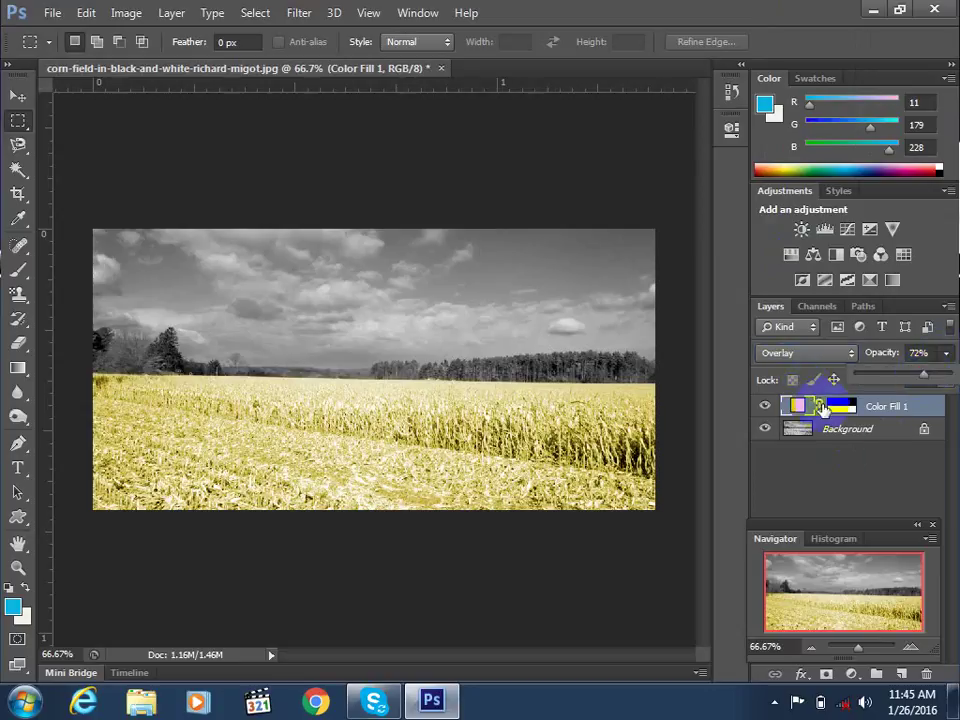
click(806, 405)
double_click(799, 407)
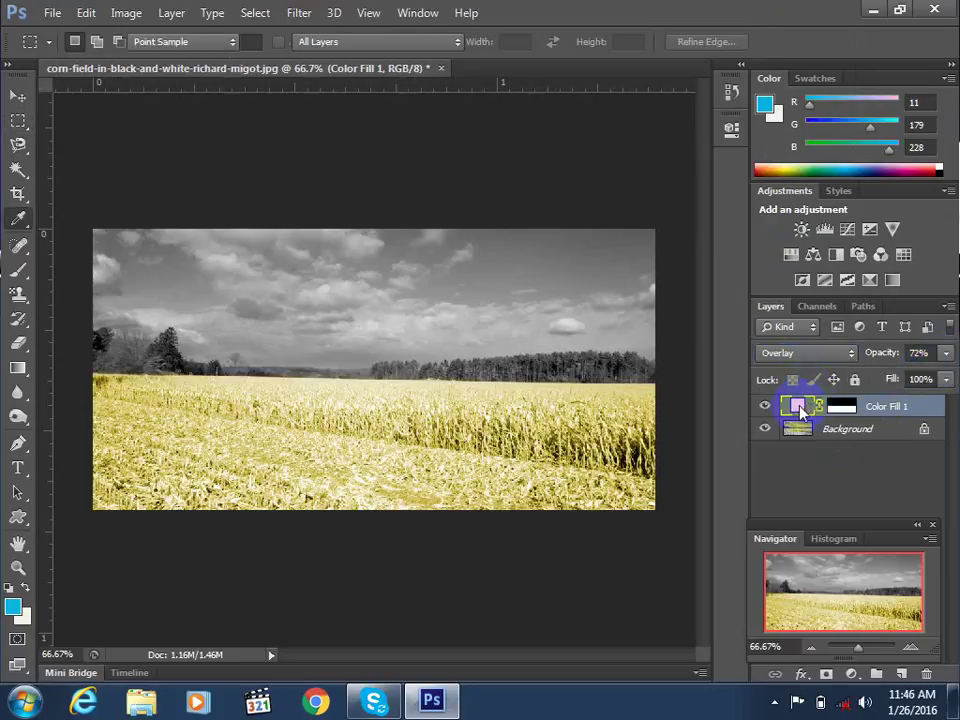
click(687, 193)
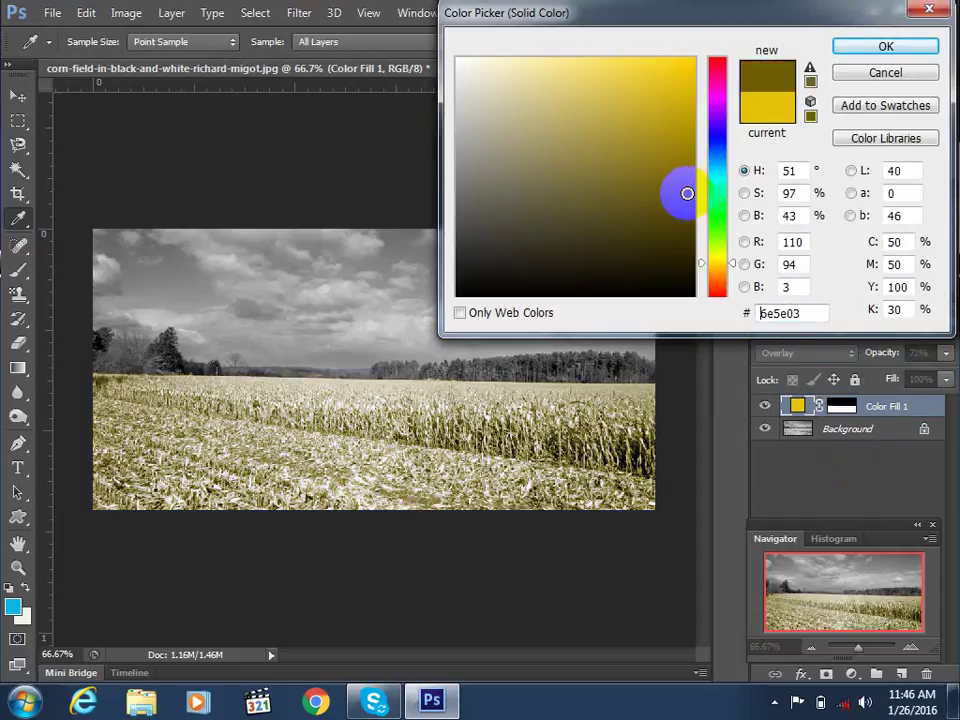
drag(687, 193, 690, 160)
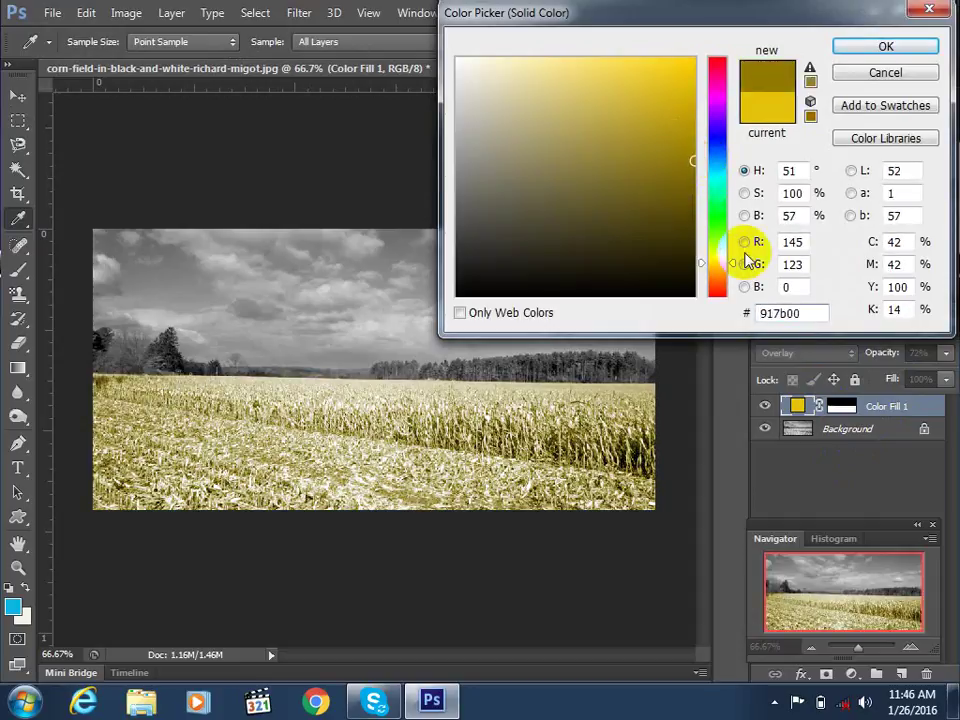
click(720, 268)
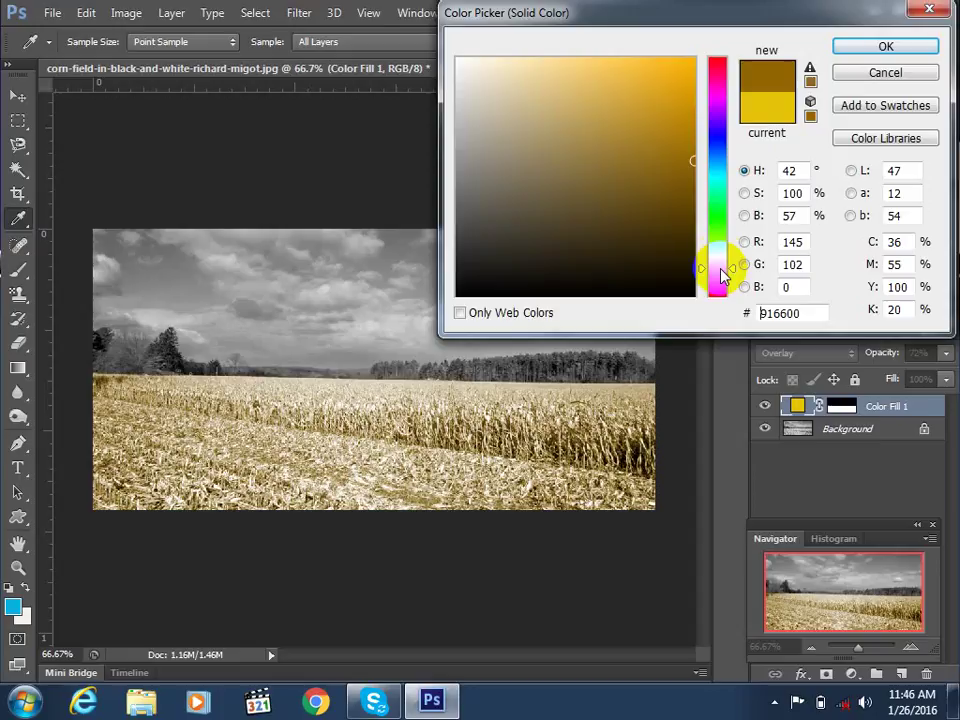
click(868, 50)
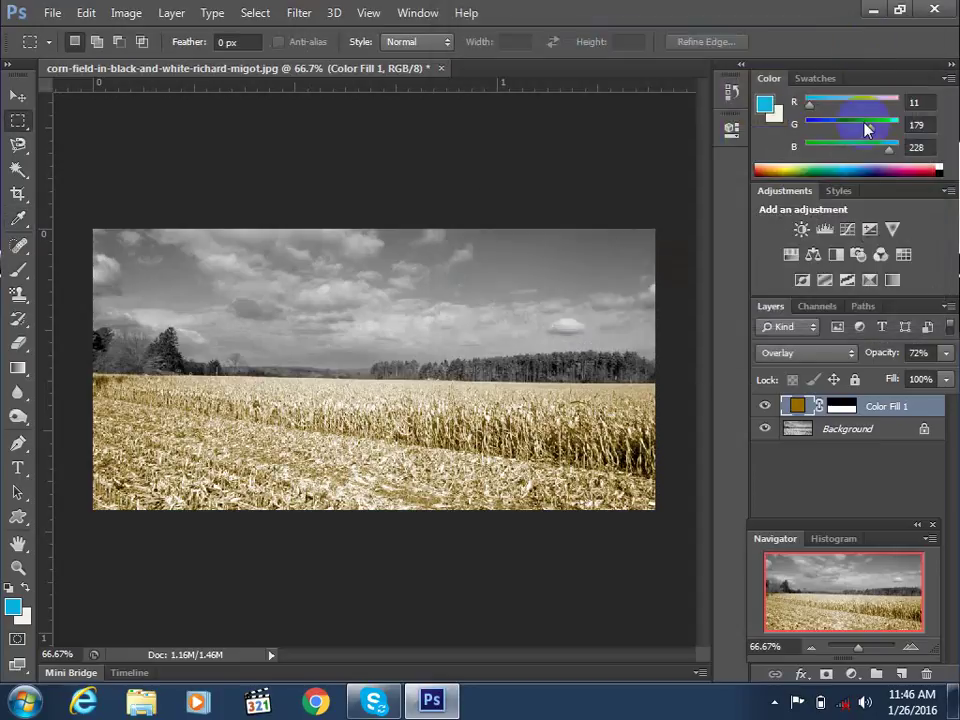
Select the sky on the Background layer with the Magnetic Lasso and add the missed strip along the photo's right edge with the Rectangular Marquee
click(822, 432)
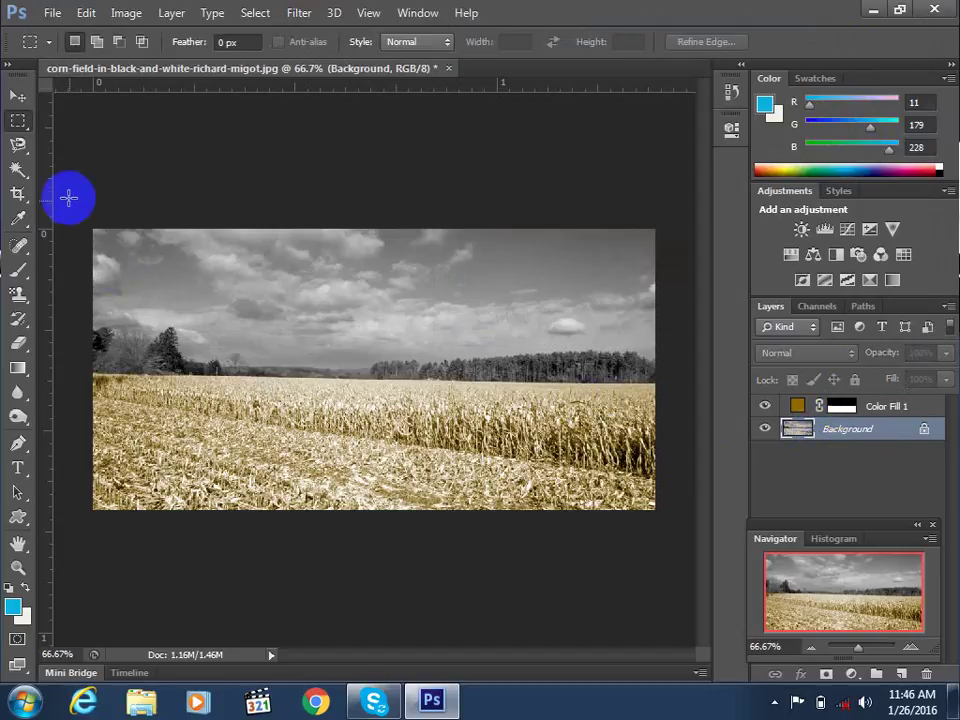
click(18, 145)
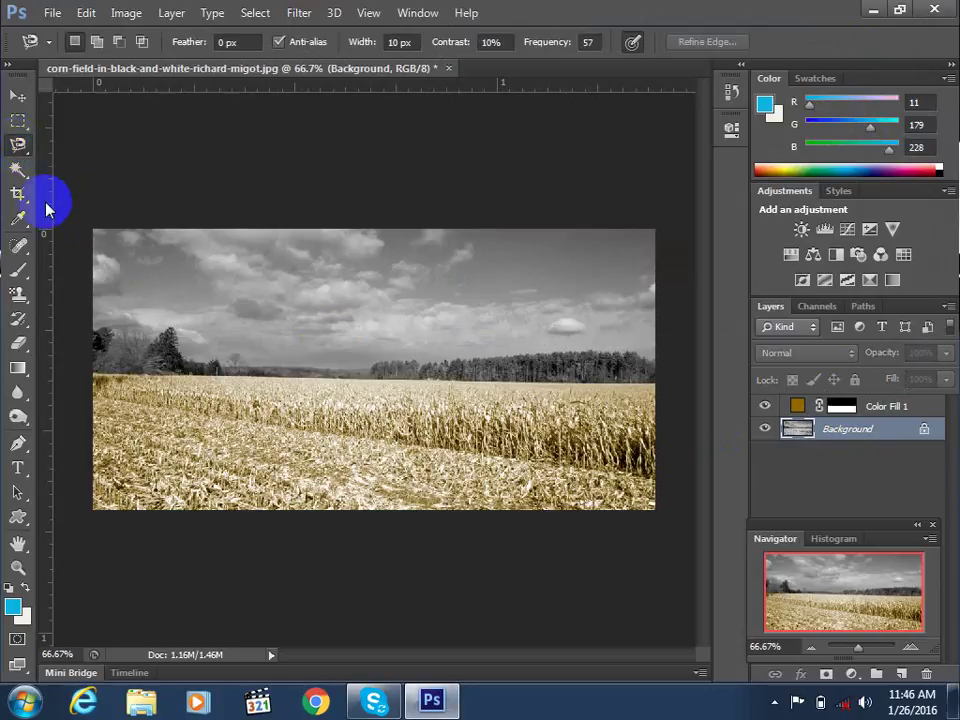
click(97, 328)
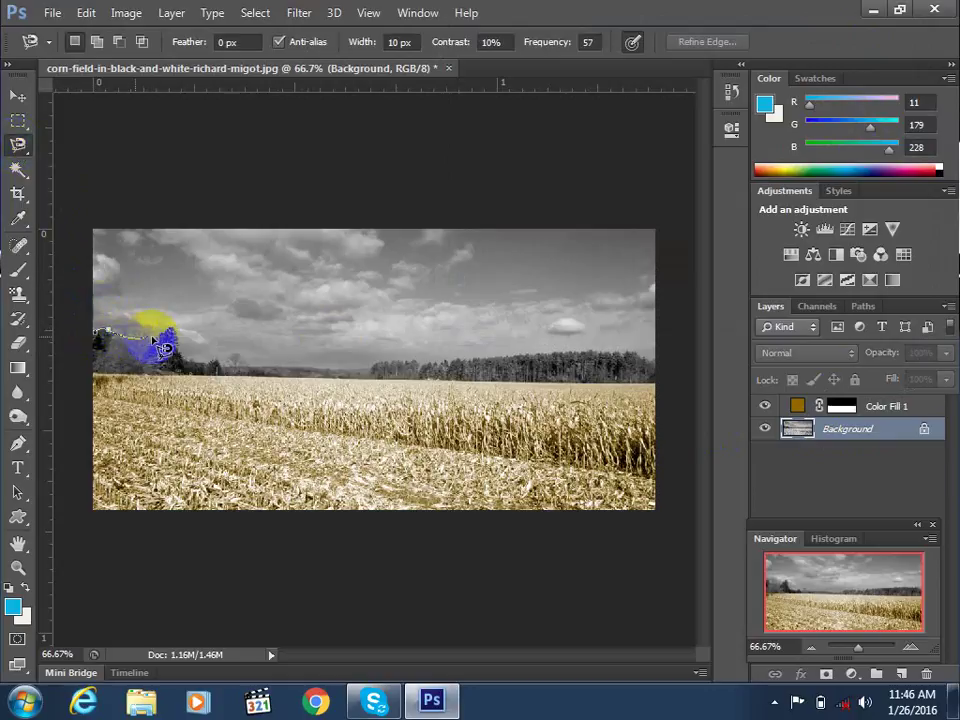
mouse_move(160, 345)
mouse_down()
mouse_move(171, 340)
mouse_move(184, 363)
mouse_move(259, 373)
mouse_move(501, 359)
mouse_move(662, 366)
mouse_move(662, 236)
mouse_move(98, 230)
mouse_move(94, 331)
mouse_up()
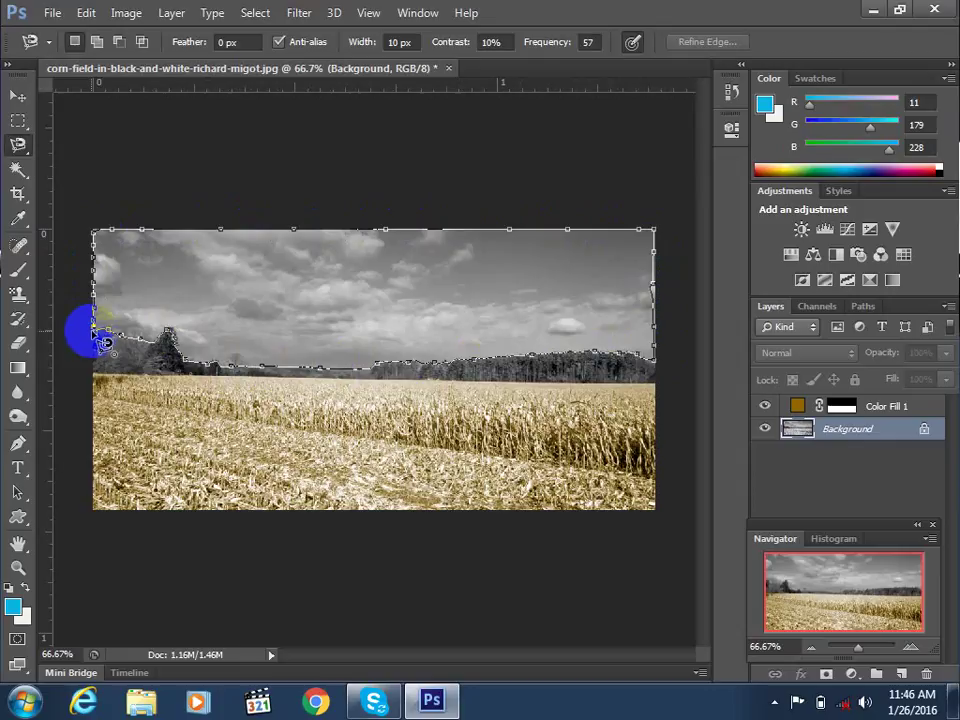
click(102, 338)
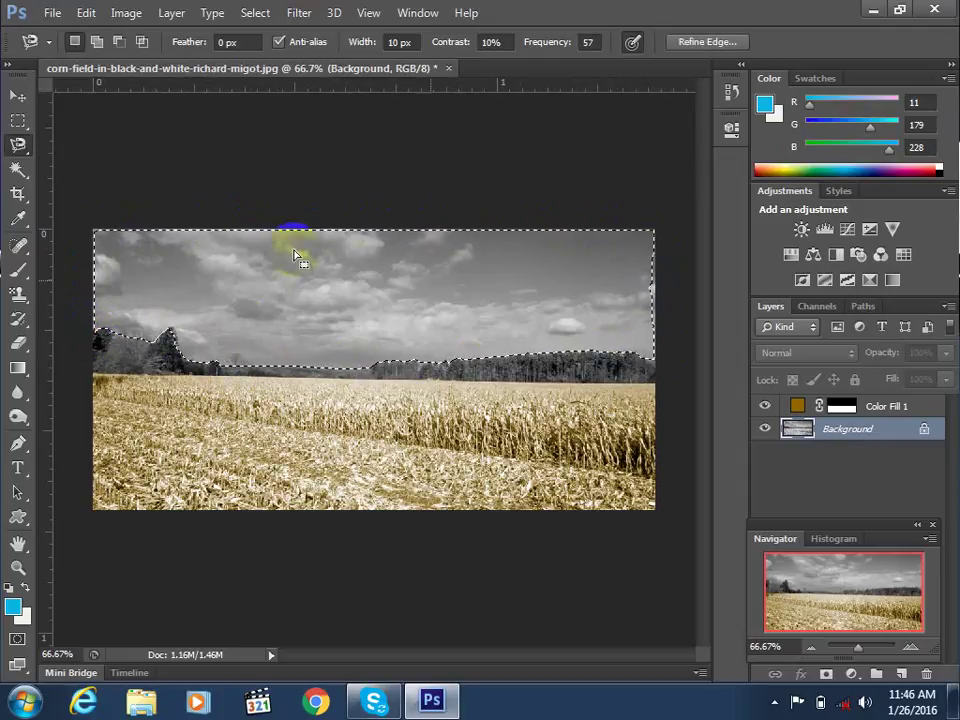
click(18, 120)
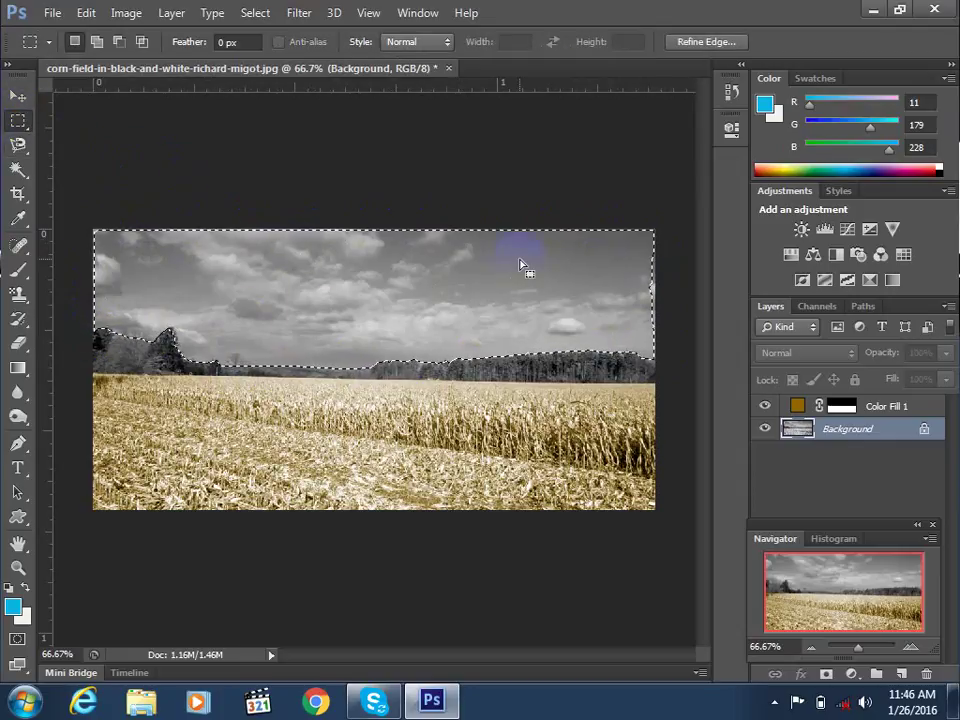
drag(643, 236, 692, 354)
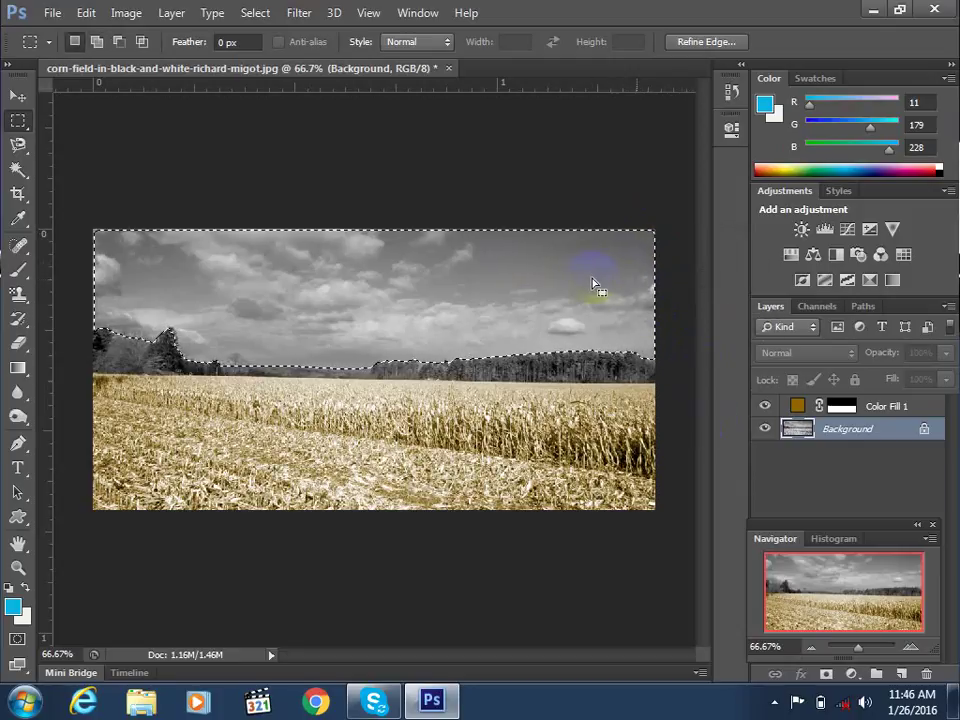
Refine the edge of the sky selection with a 5.1 px radius, smoothing 5, a 1.0 px feather and slightly raised contrast
click(685, 47)
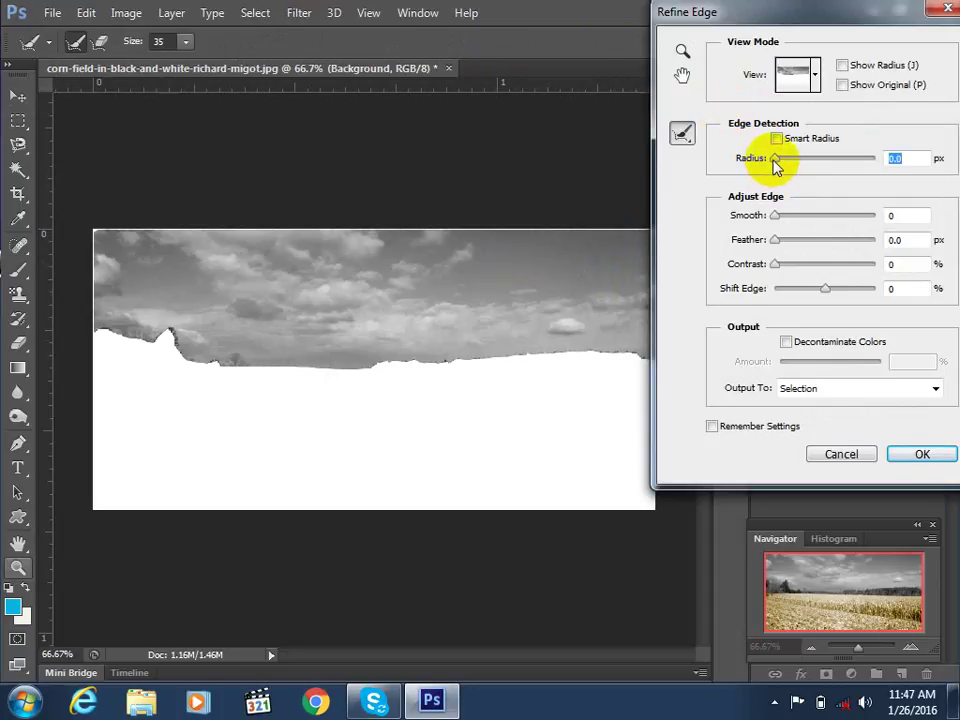
drag(777, 163, 805, 168)
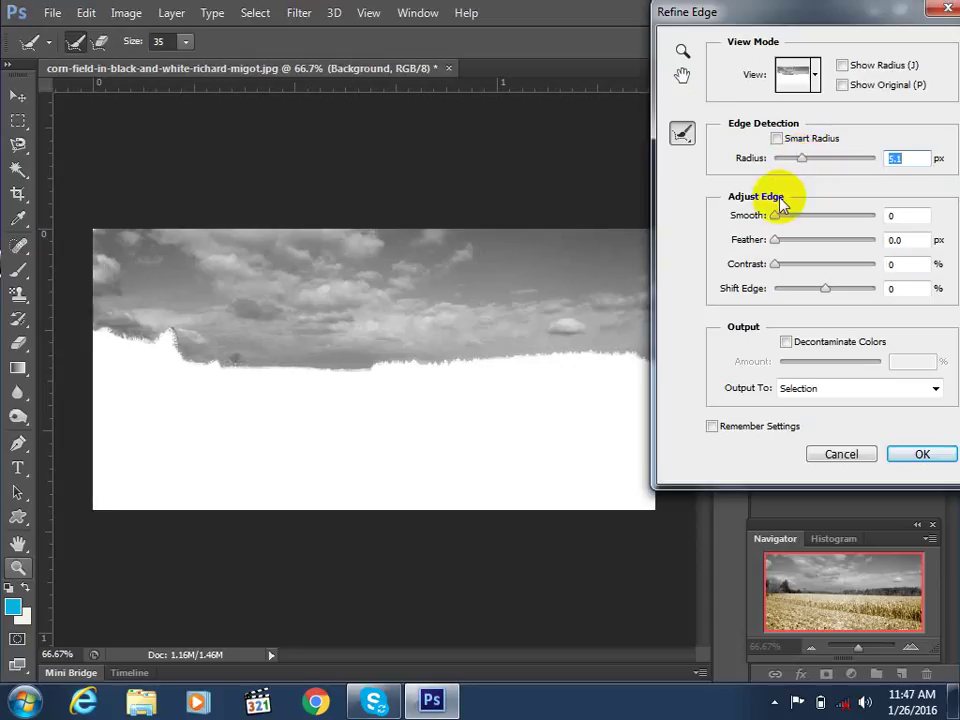
drag(776, 215, 784, 270)
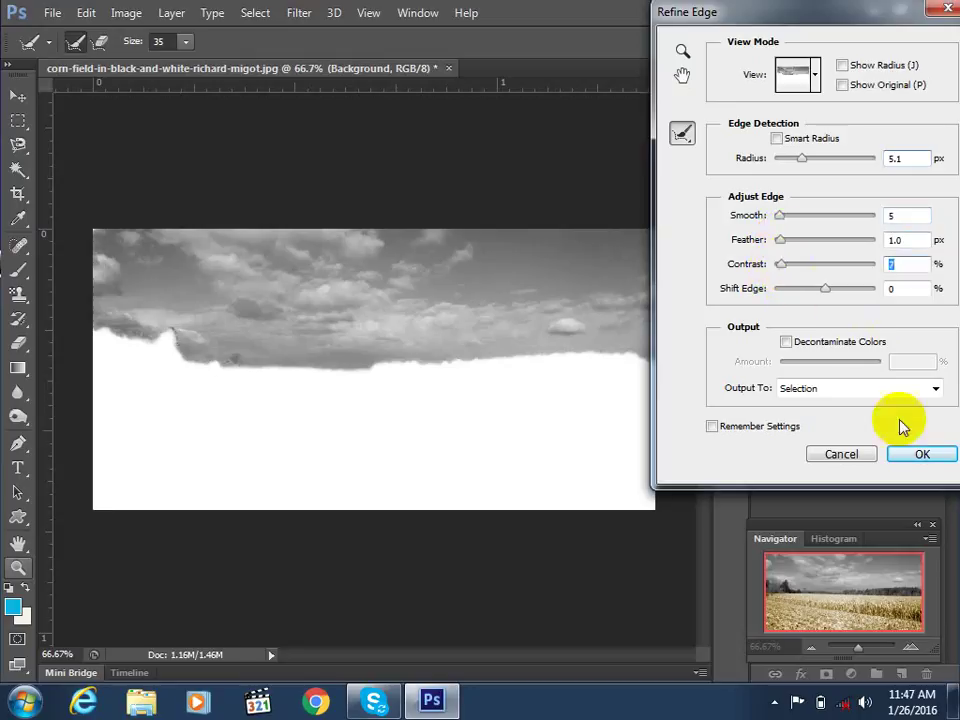
click(912, 454)
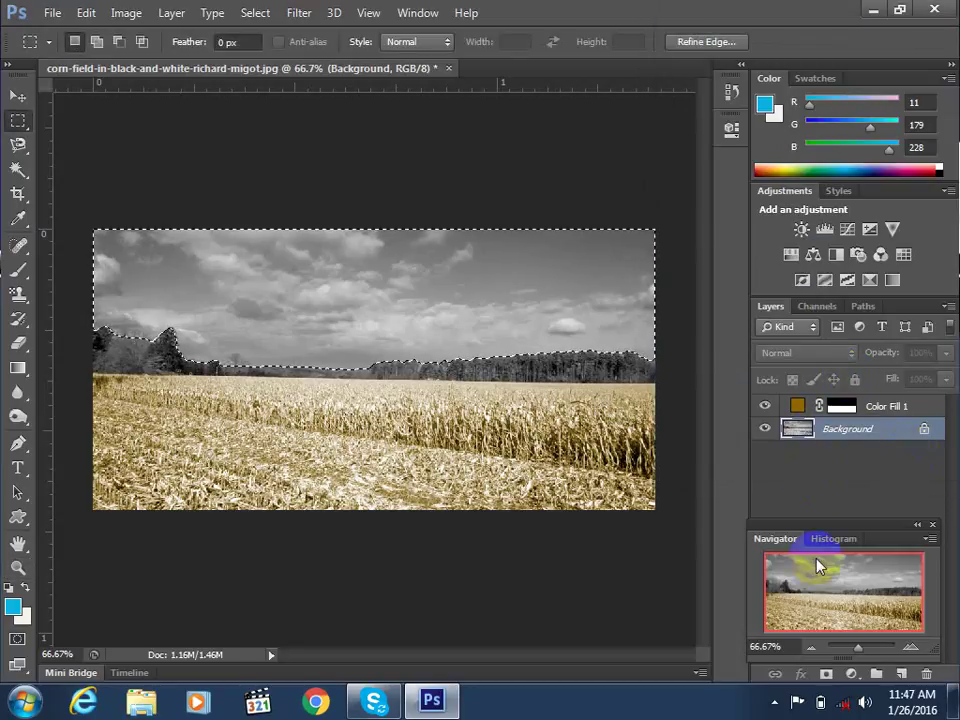
Add a Solid Color fill layer over the selected sky using the blue 06a3d0
click(852, 675)
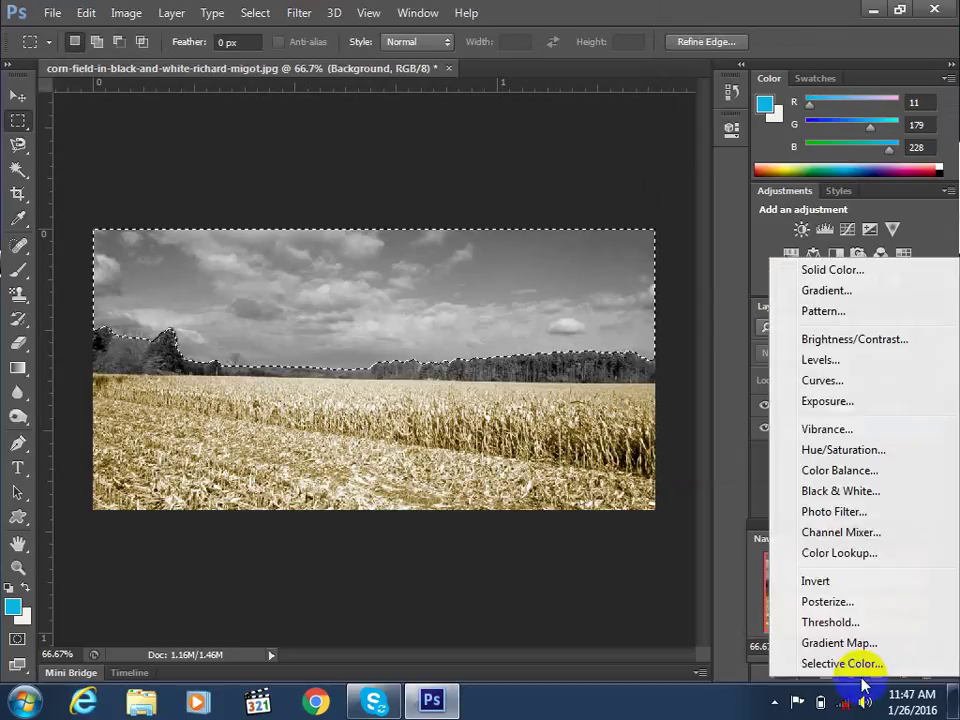
click(830, 270)
mouse_move(698, 148)
mouse_down()
mouse_move(671, 120)
mouse_move(688, 102)
mouse_up()
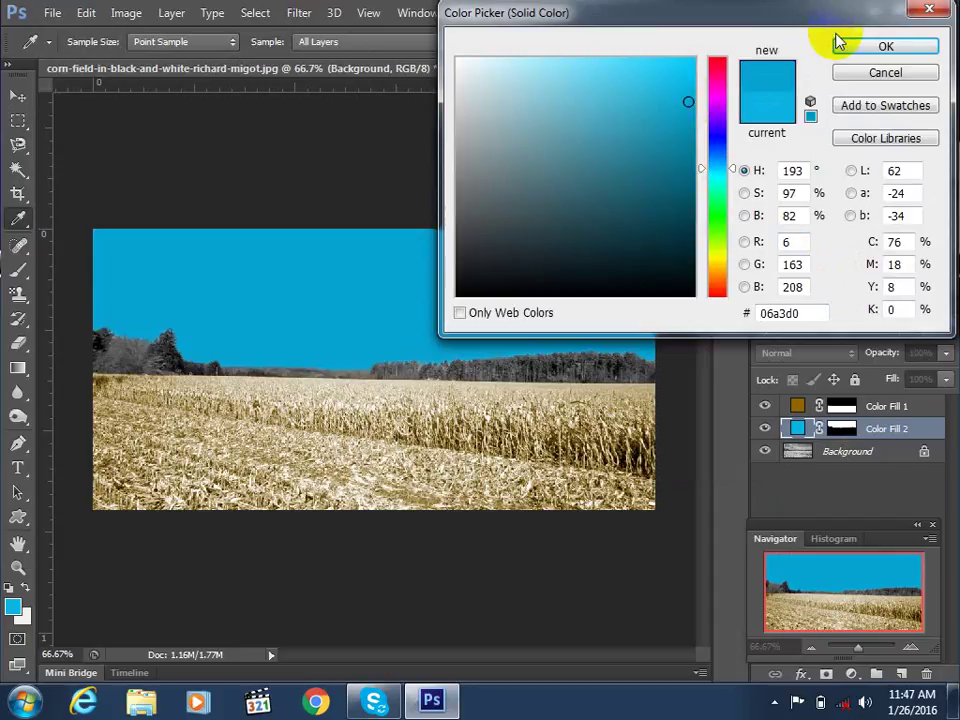
click(850, 48)
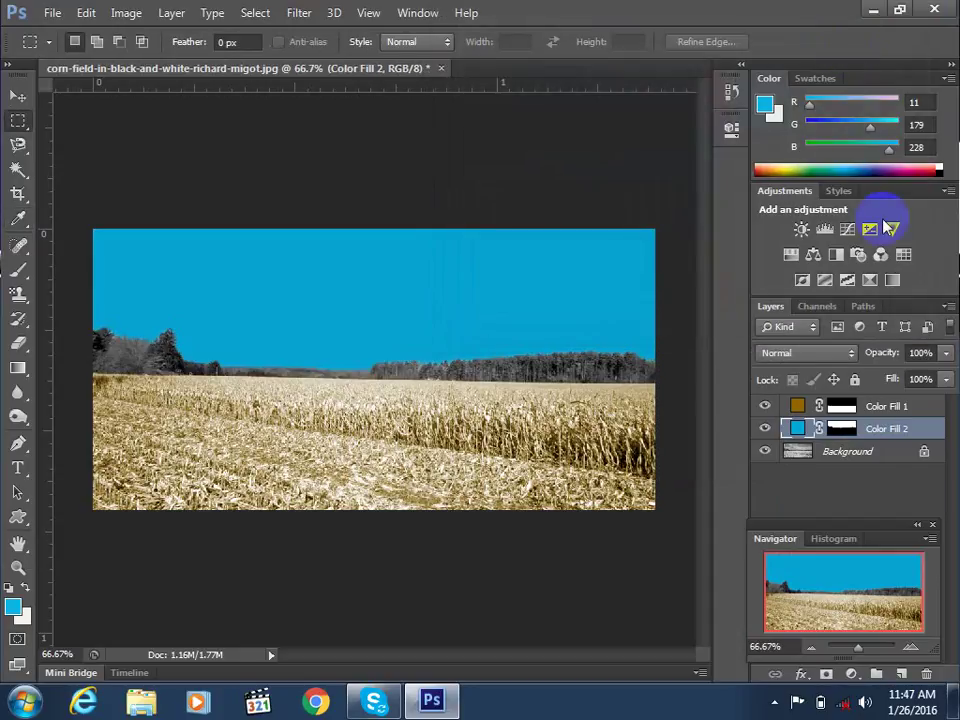
Try the Color and Multiply blend modes on the blue sky fill layer
click(830, 355)
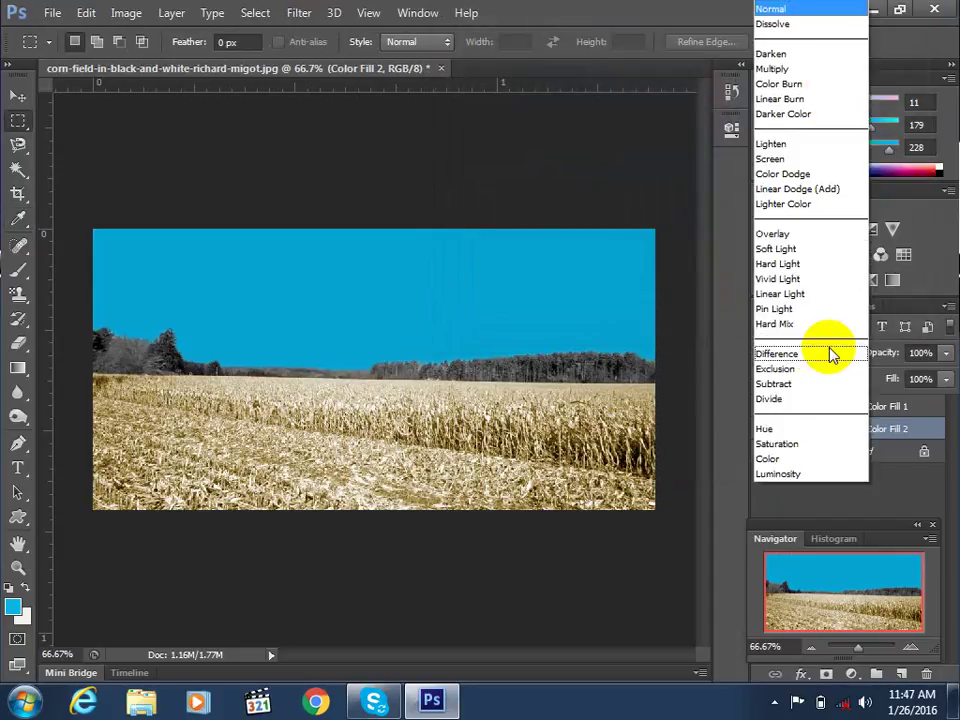
click(793, 460)
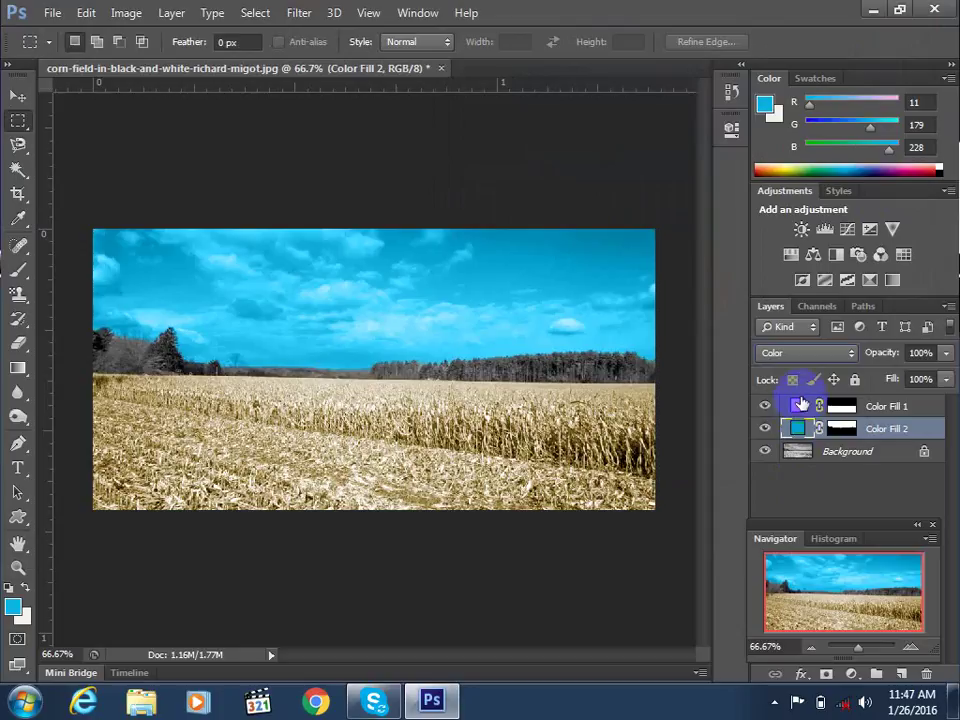
click(804, 358)
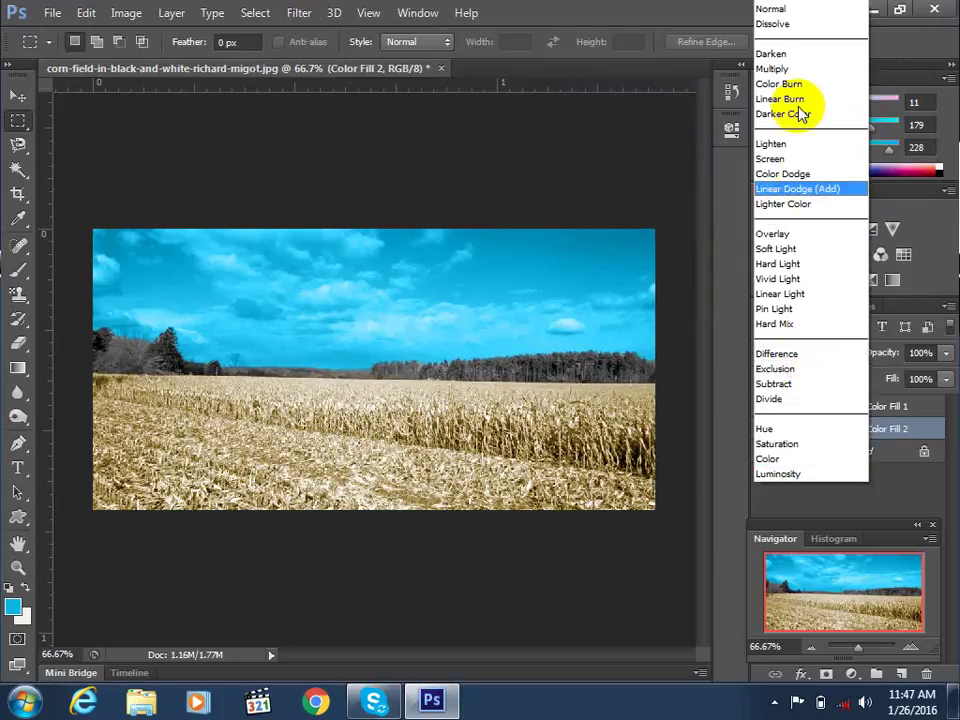
click(797, 69)
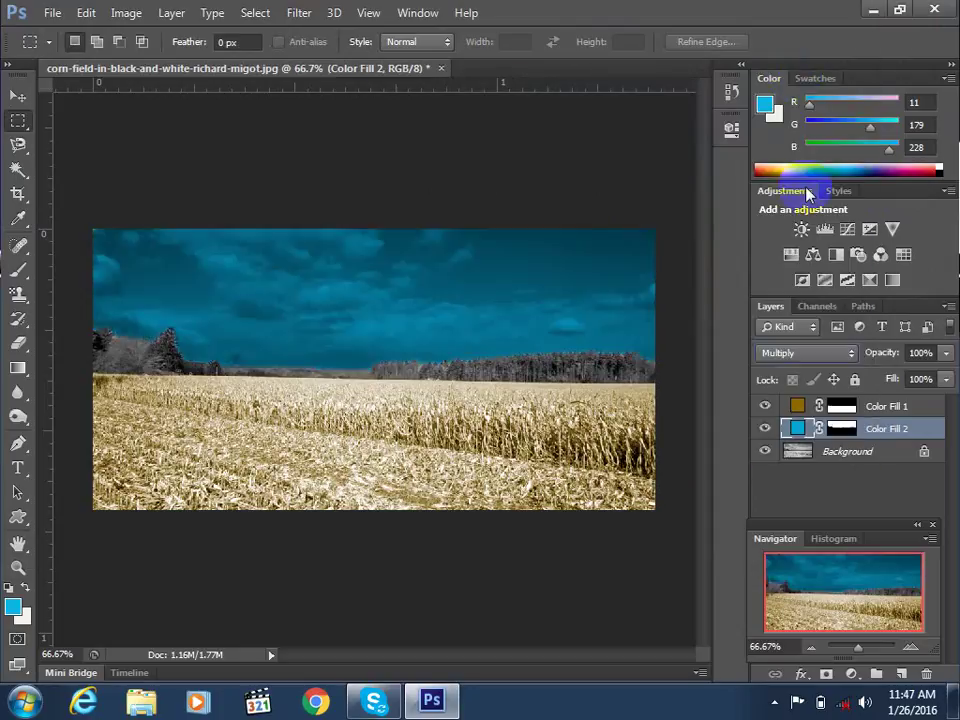
Set the sky fill layer's blend mode to Overlay and lower its opacity to 74%
click(790, 356)
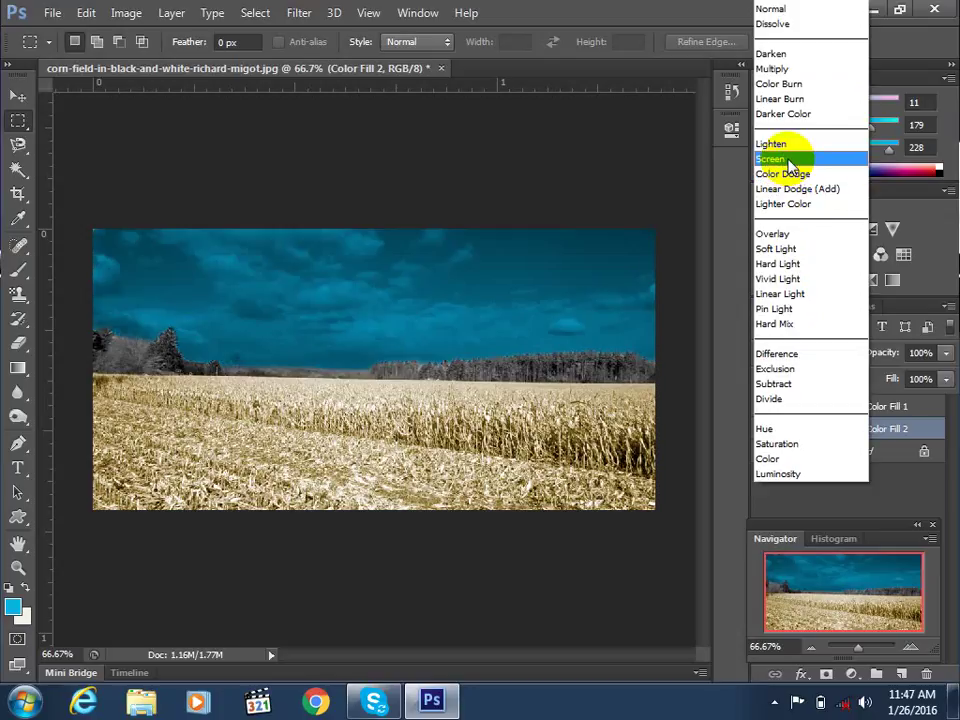
click(785, 233)
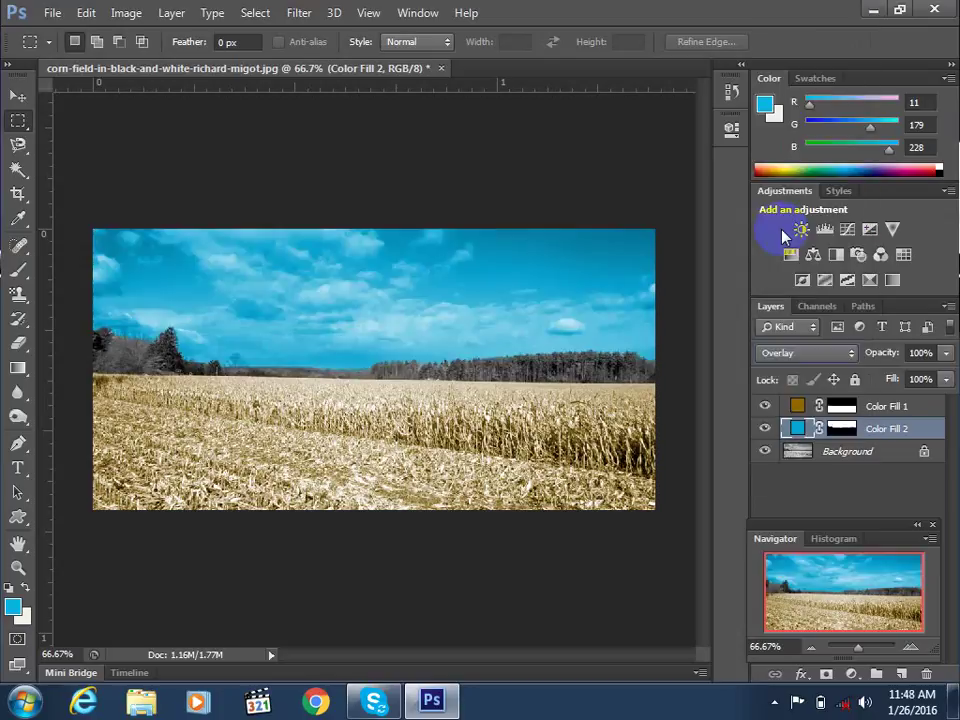
click(946, 353)
drag(942, 374, 922, 377)
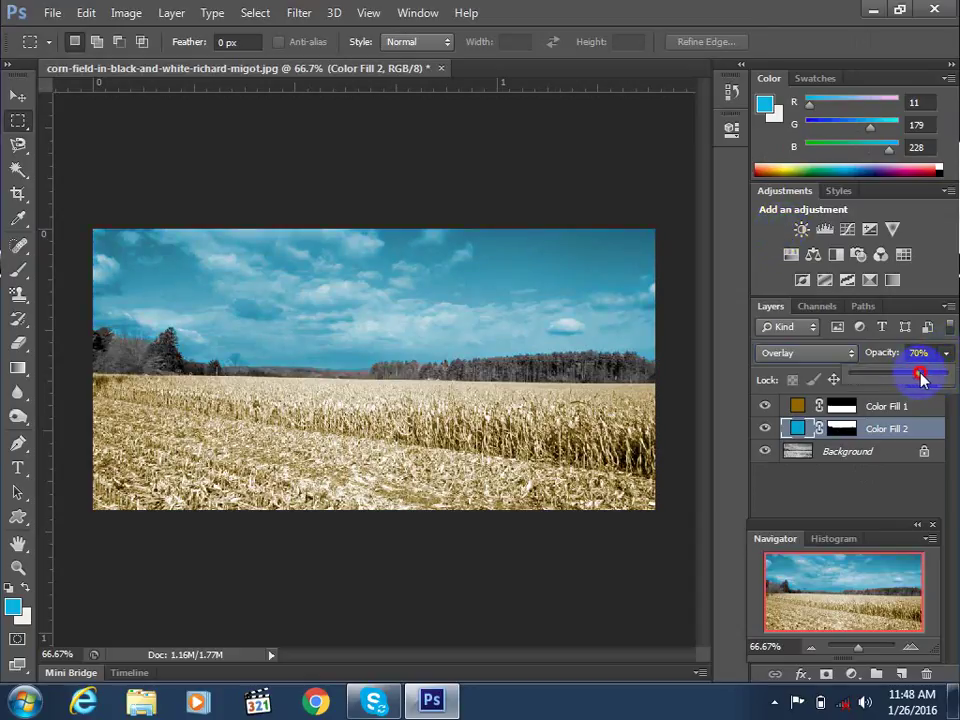
Change the sky fill layer's color to the darker blue 027a9c
key(i)
double_click(805, 432)
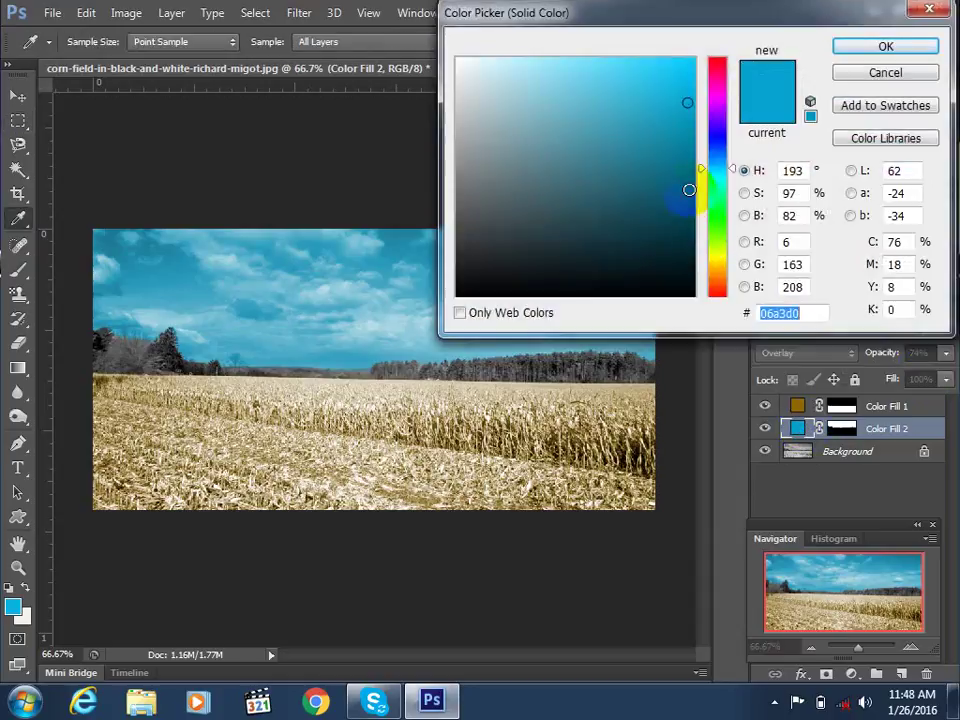
drag(686, 192, 692, 150)
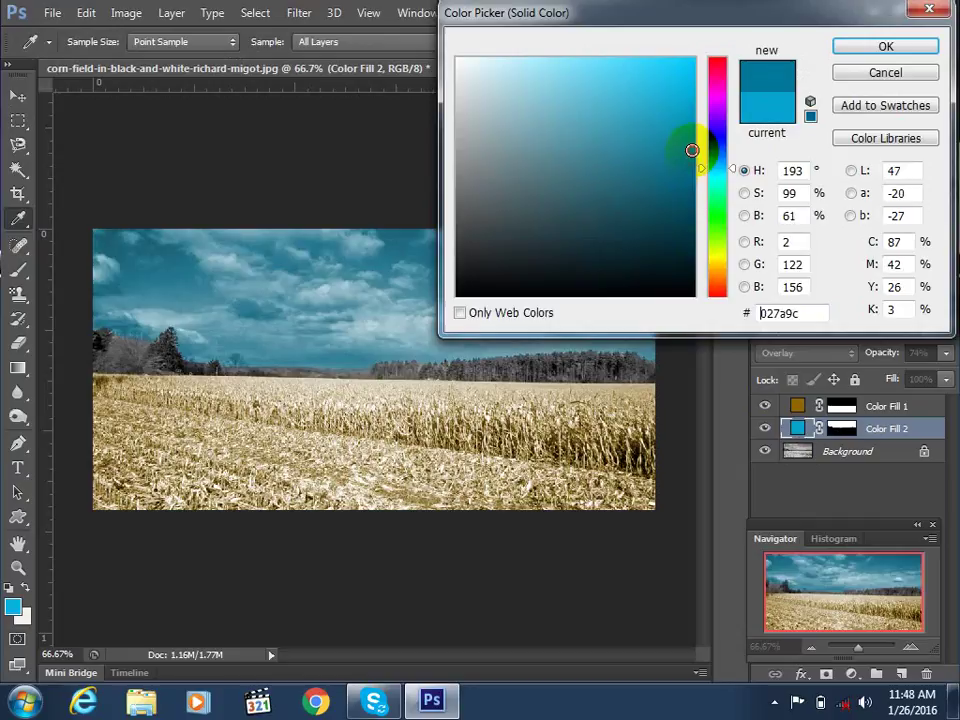
click(846, 47)
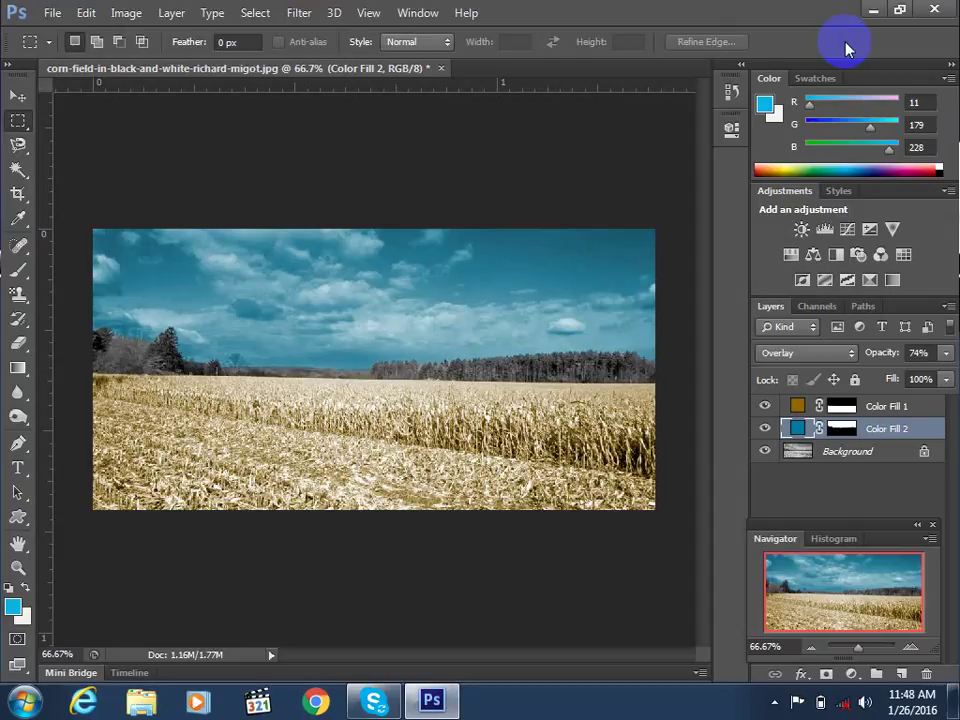
Select the treeline between the field and the sky on the Background layer with the Magnetic Lasso
click(18, 144)
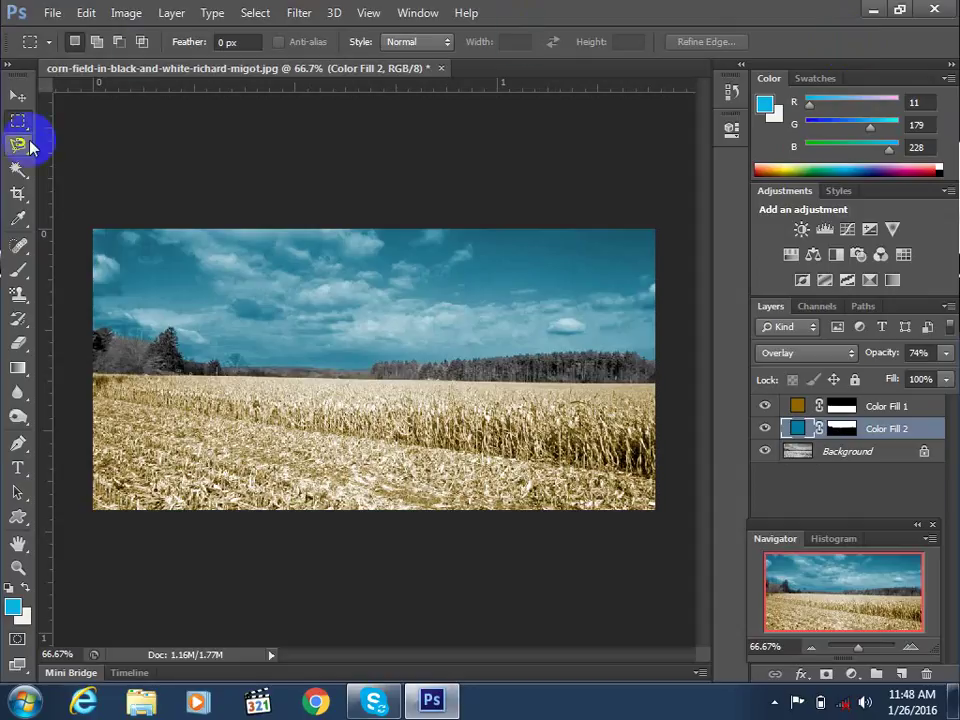
click(814, 452)
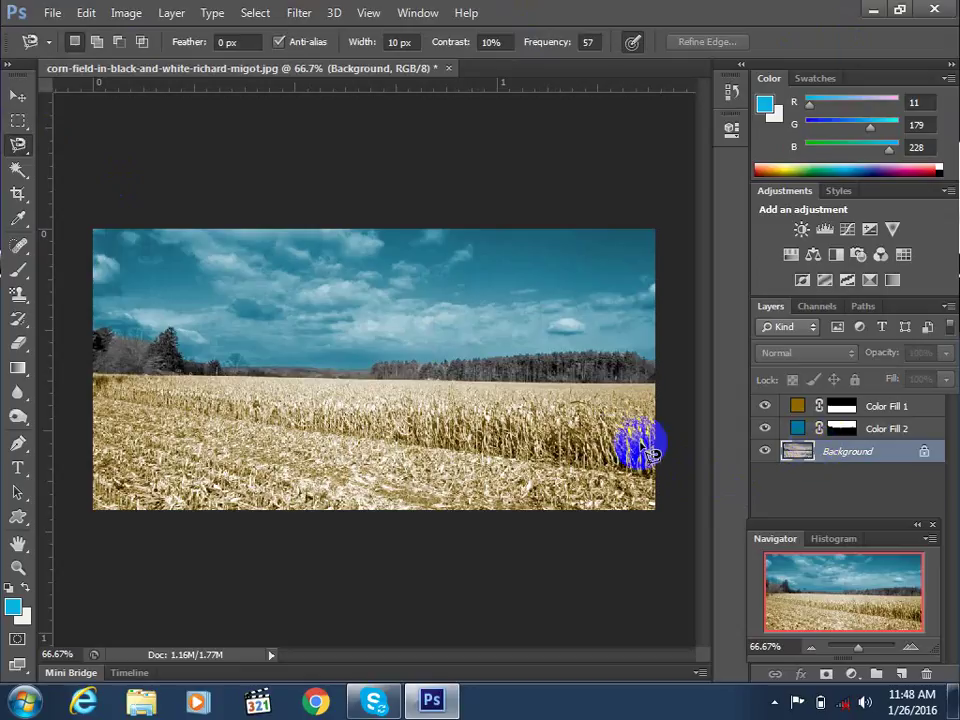
click(105, 379)
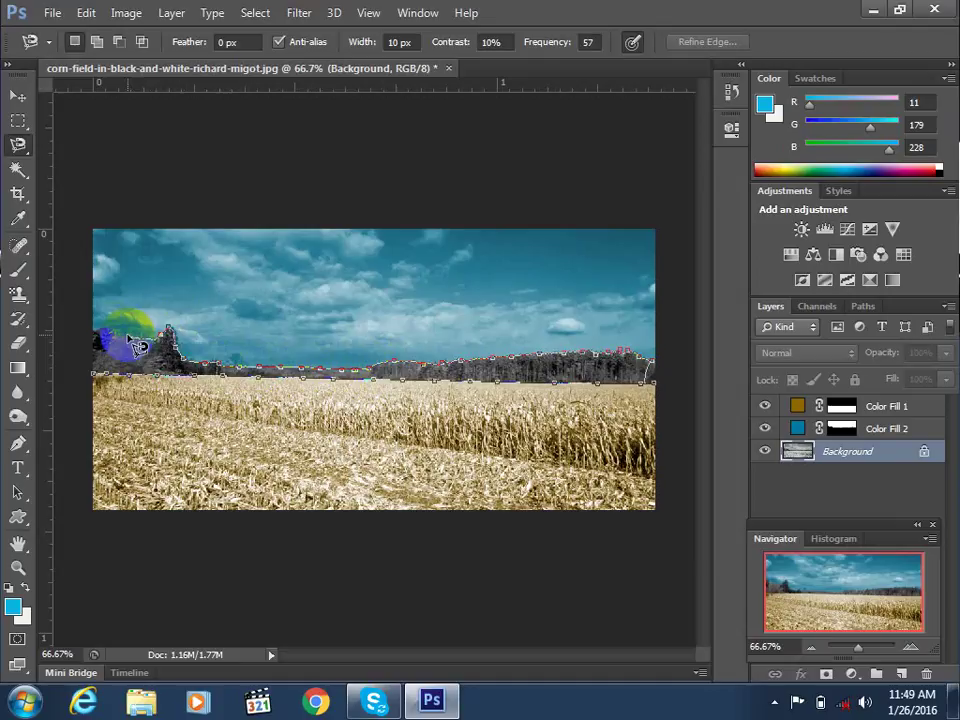
click(90, 330)
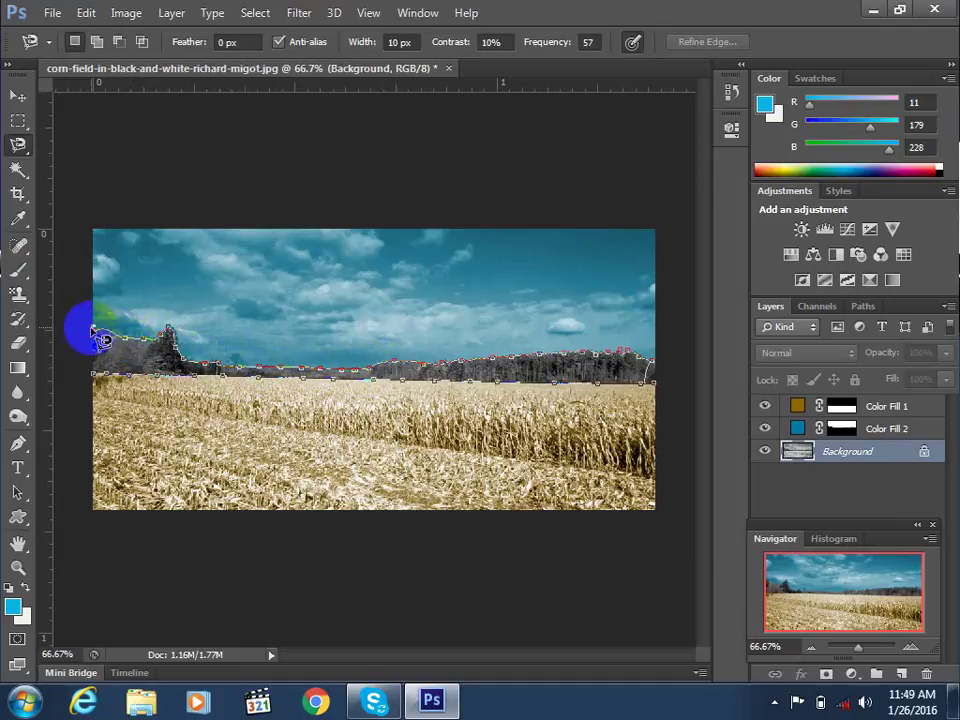
click(93, 375)
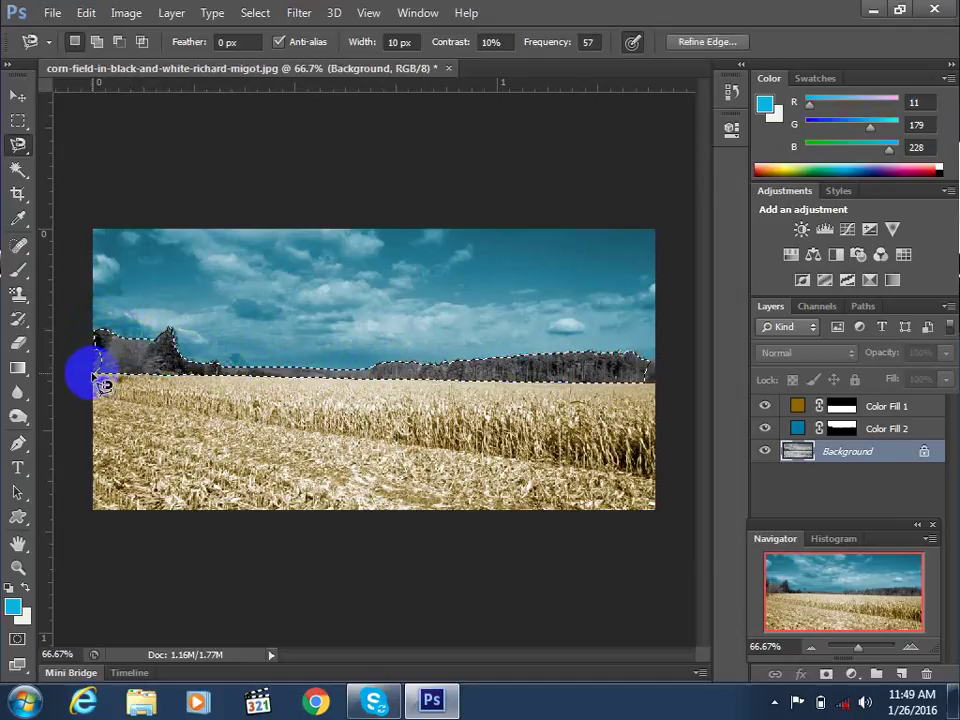
Add the missed strips at both ends of the treeline to the selection with the Rectangular Marquee
click(20, 122)
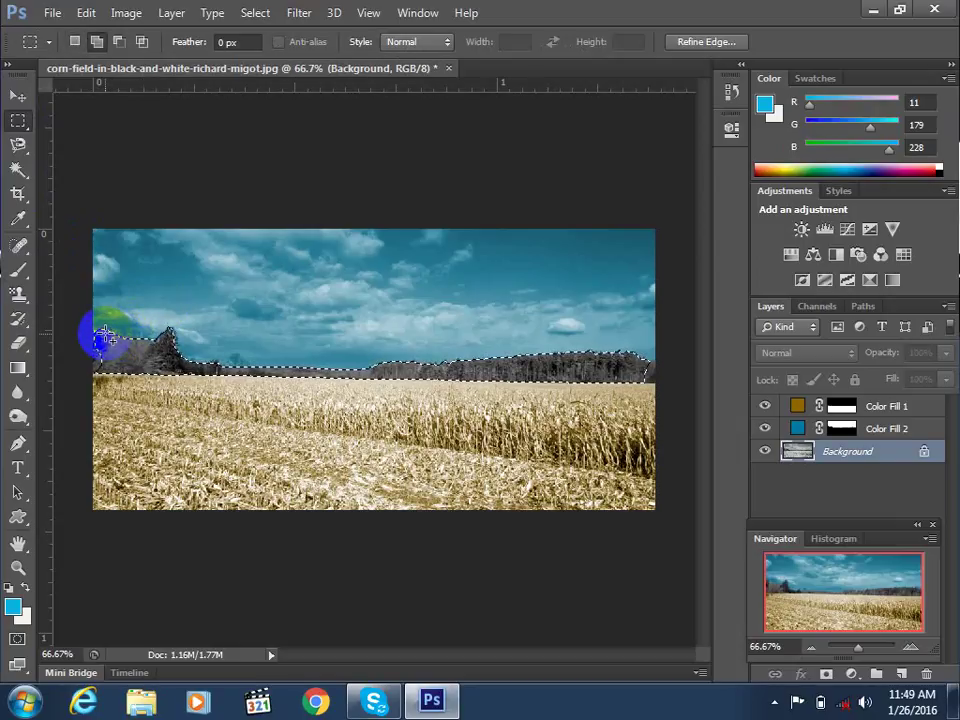
drag(96, 332, 81, 371)
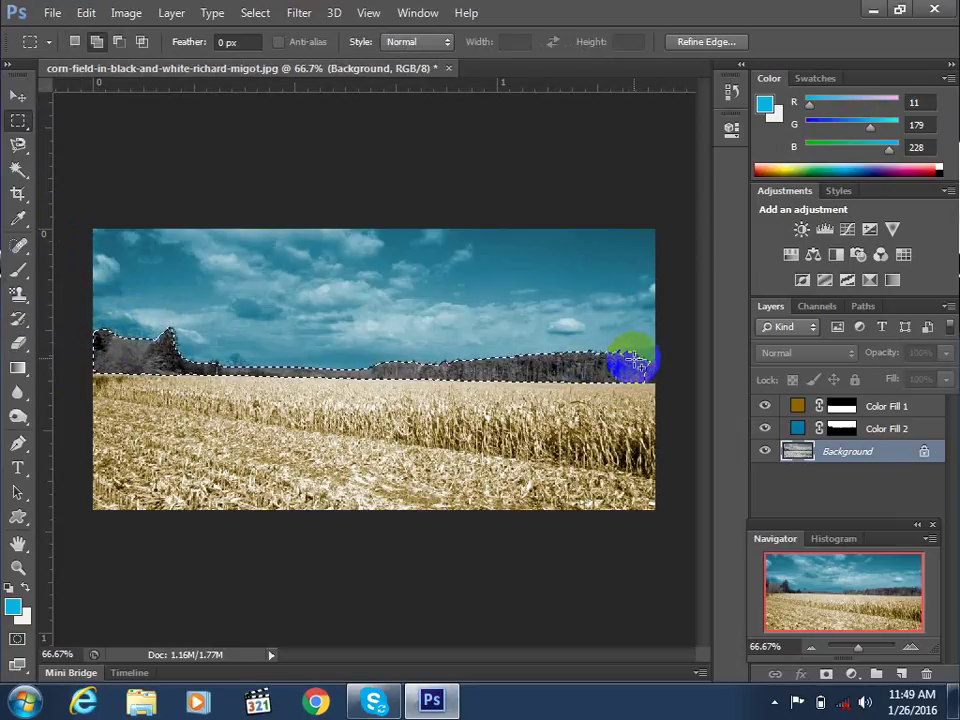
drag(664, 373, 667, 381)
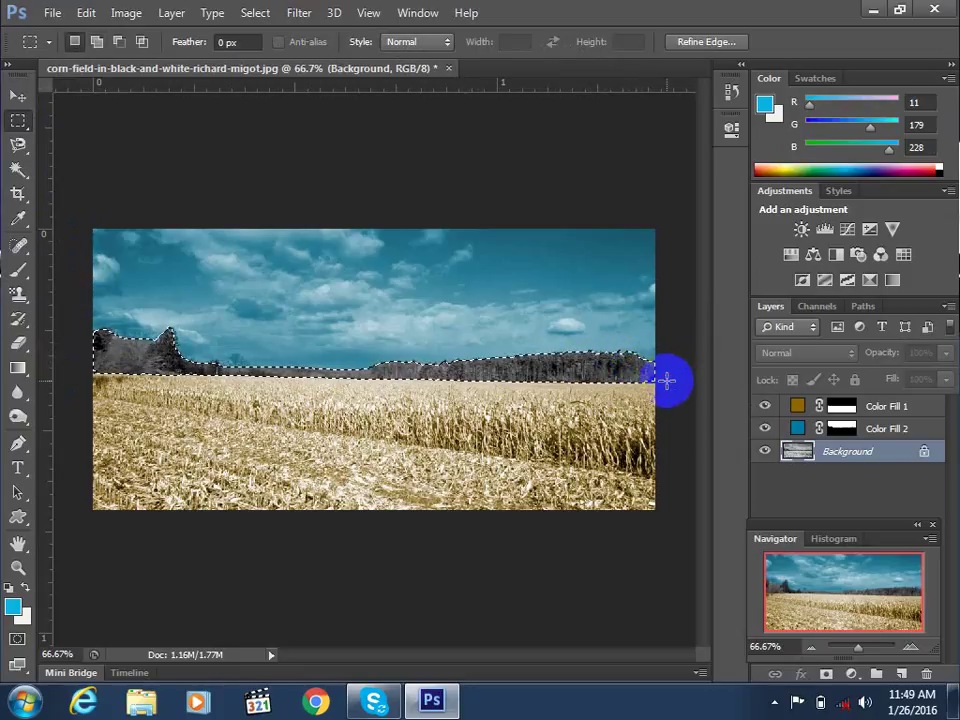
Add a Solid Color fill layer over the selected treeline using the green 2fe40b
click(853, 675)
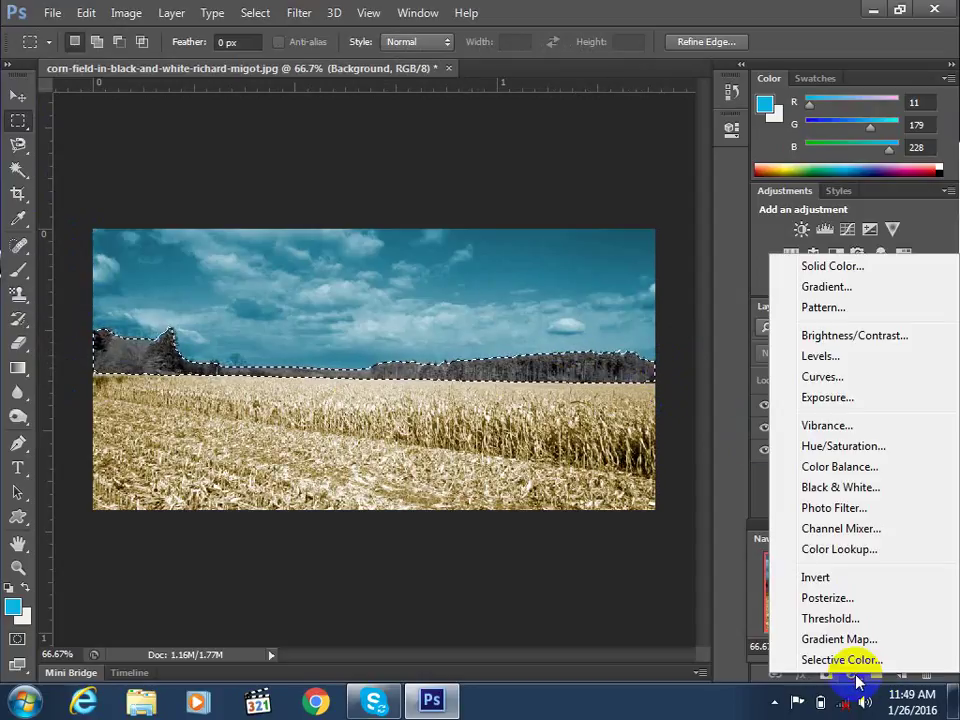
click(829, 266)
click(720, 226)
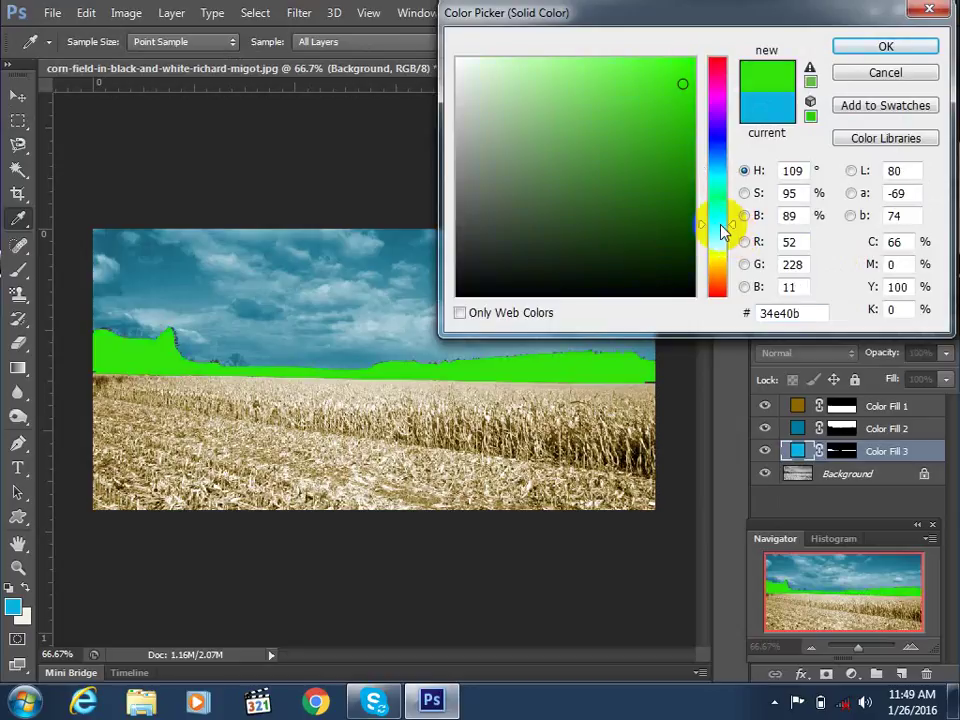
drag(724, 232, 720, 216)
click(862, 47)
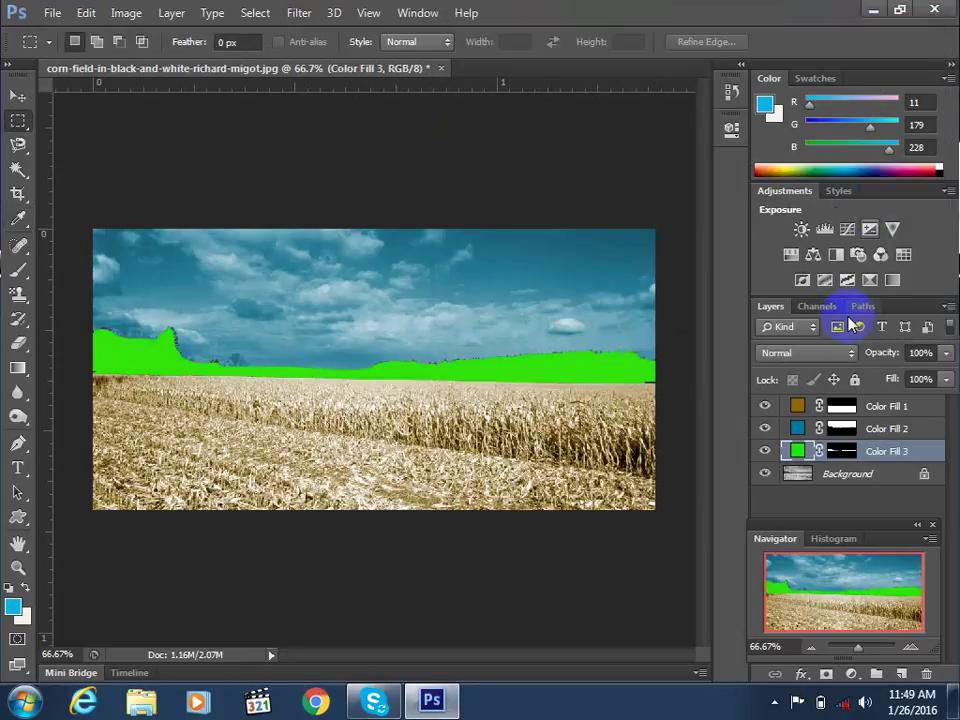
Try the Multiply, Overlay and Color blend modes on the green treeline fill layer
click(806, 353)
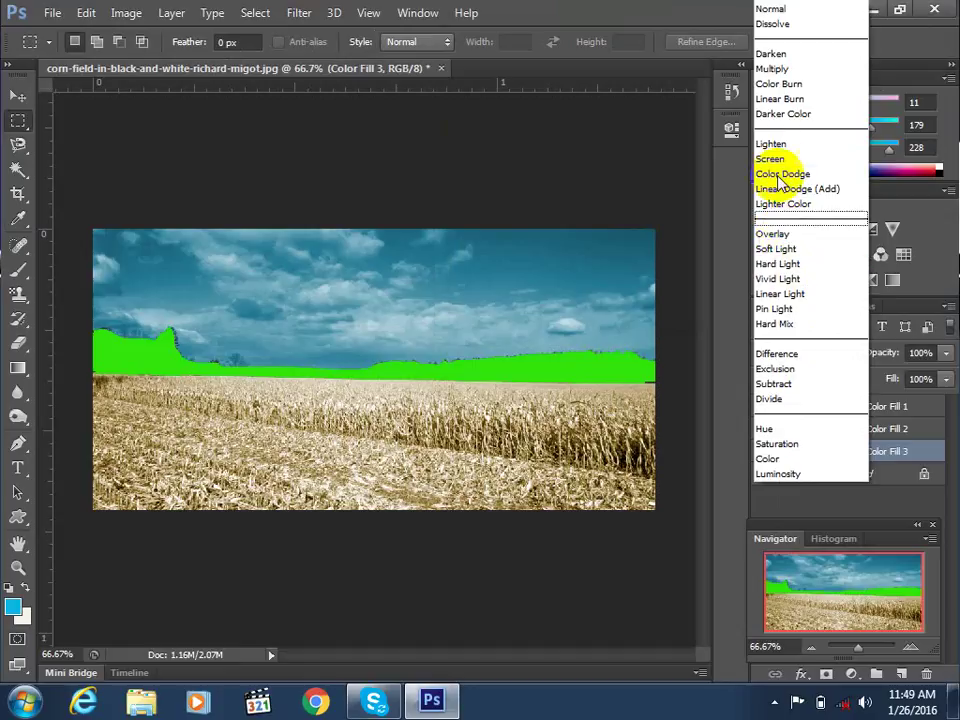
click(783, 69)
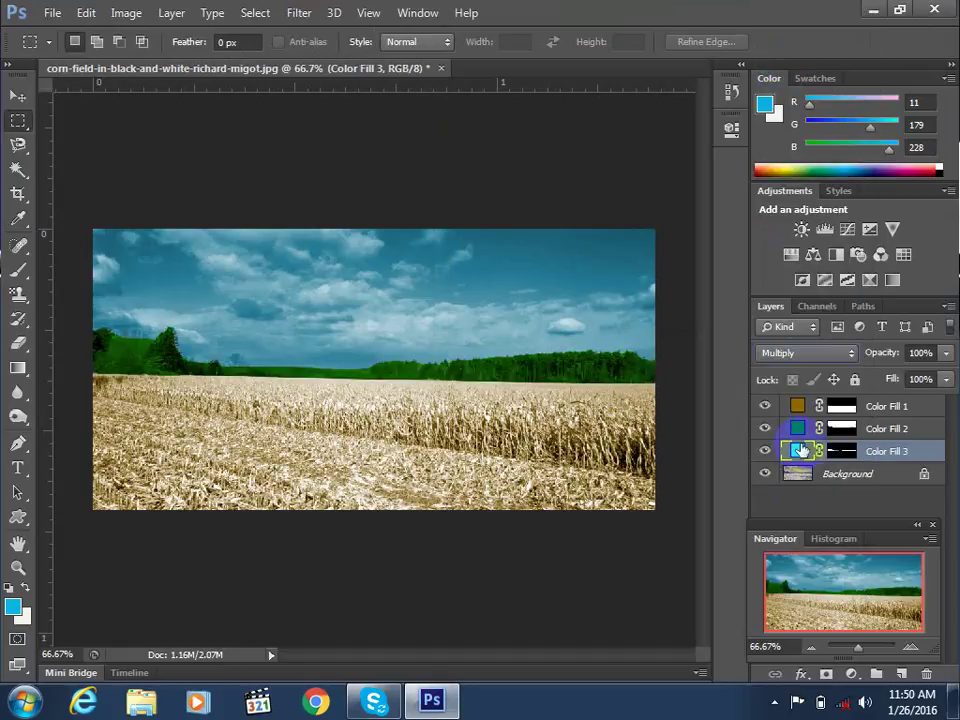
click(806, 352)
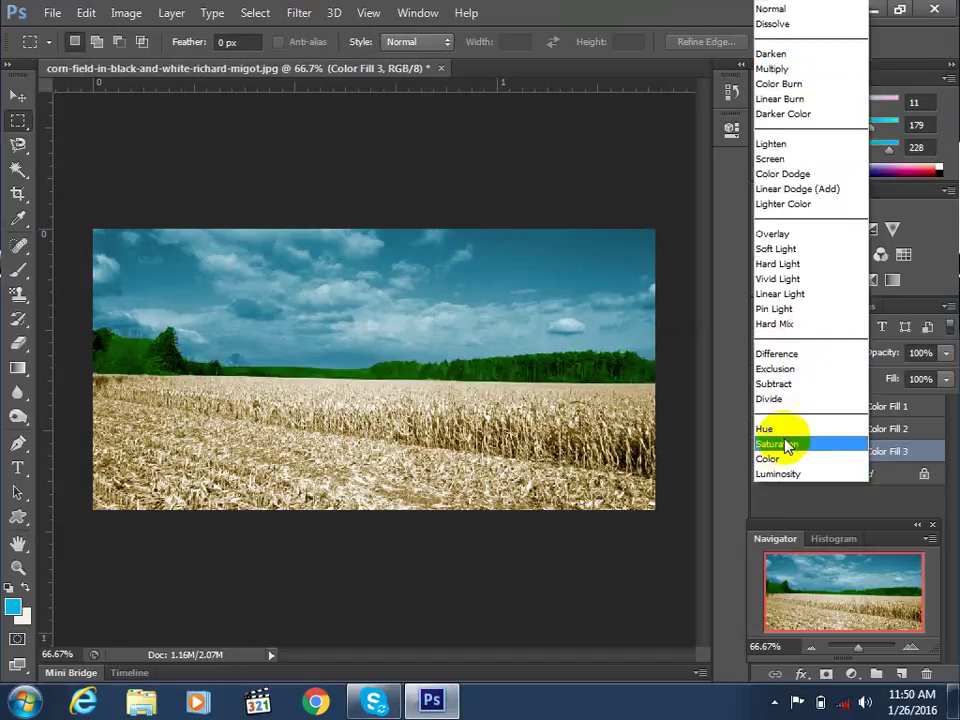
click(782, 234)
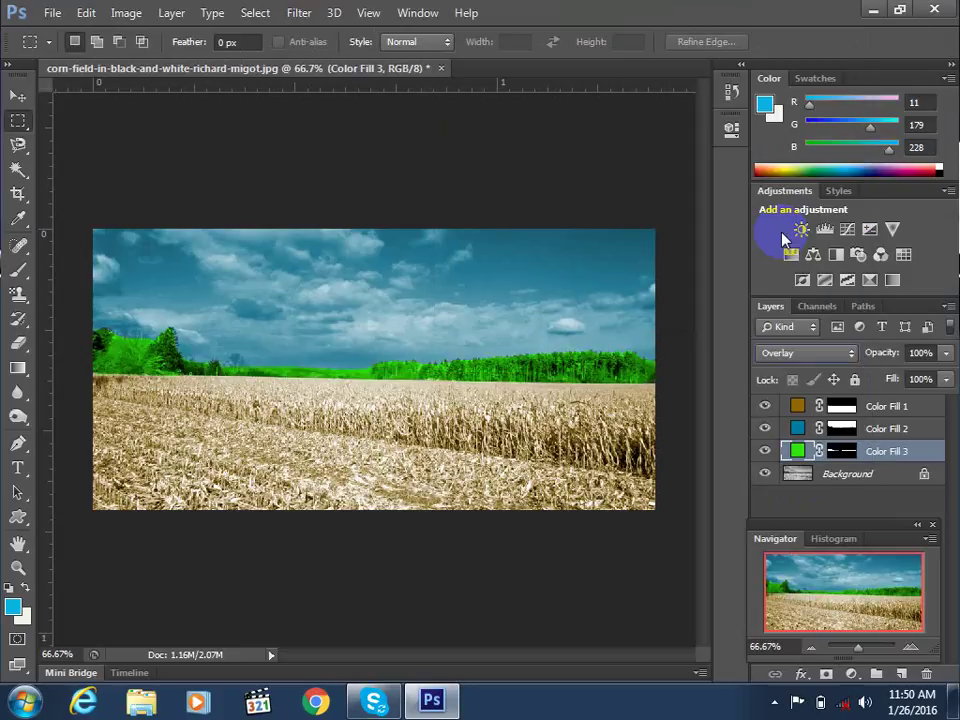
click(799, 355)
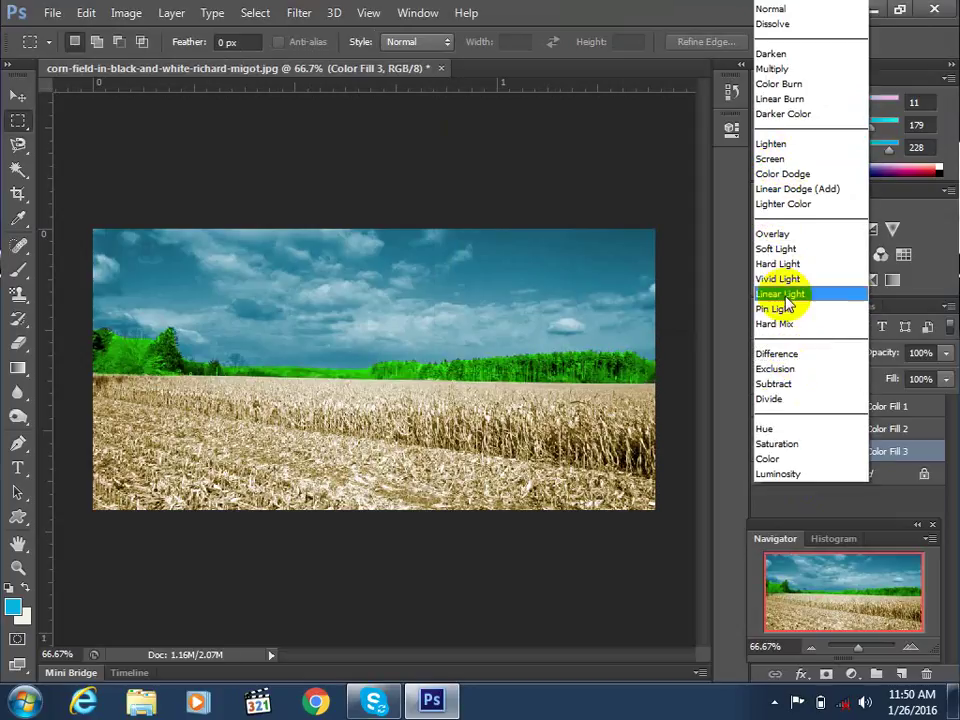
click(776, 458)
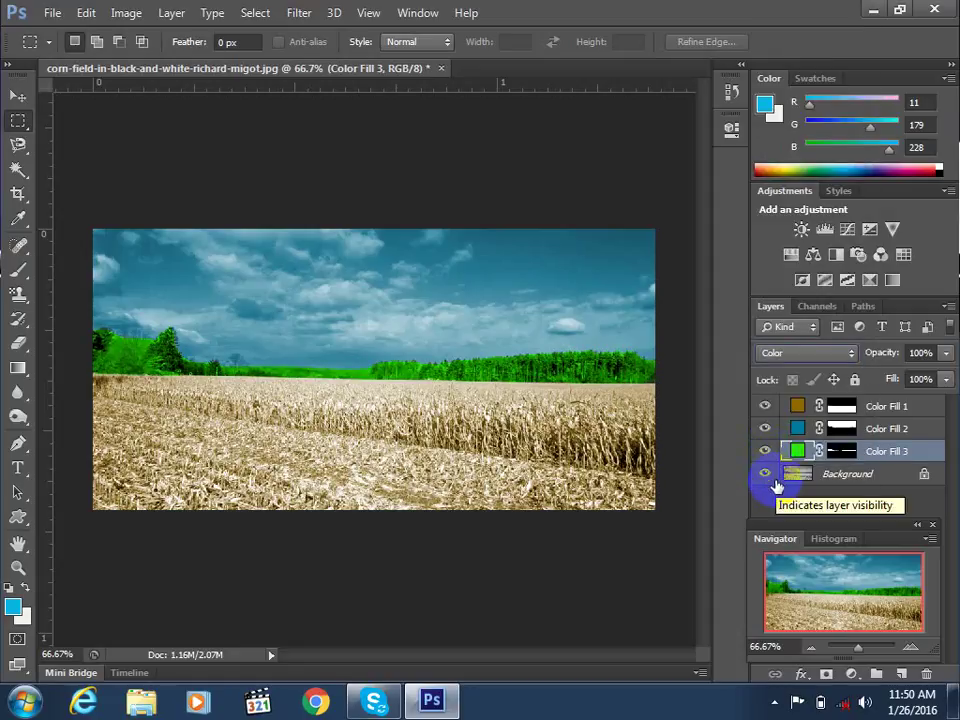
Set the treeline fill layer's blend mode to Multiply and lower its opacity to 53%
click(795, 353)
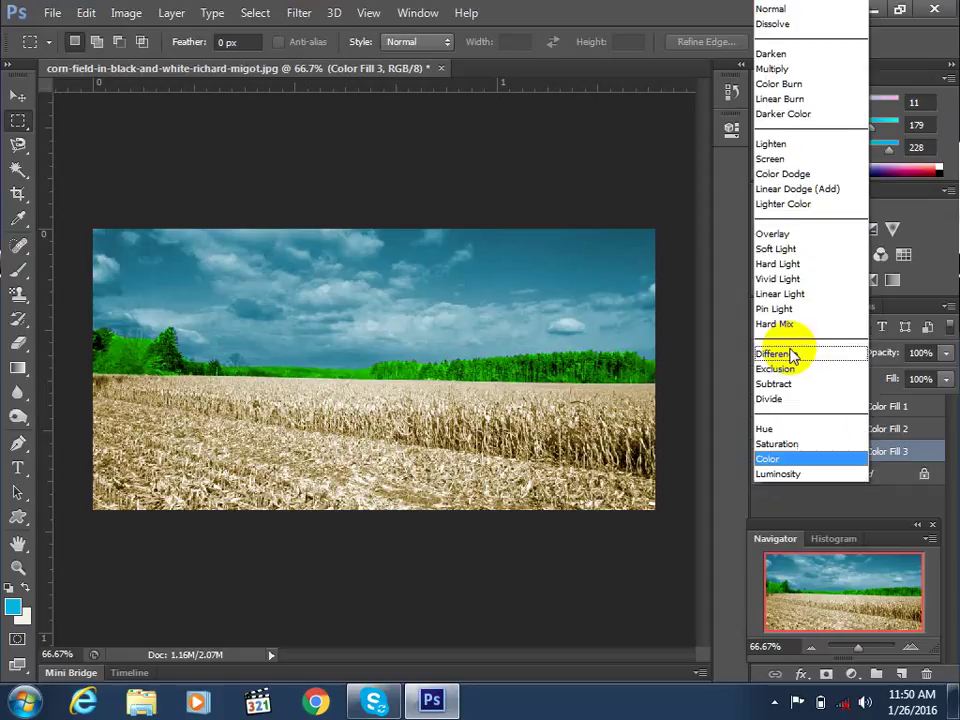
click(777, 69)
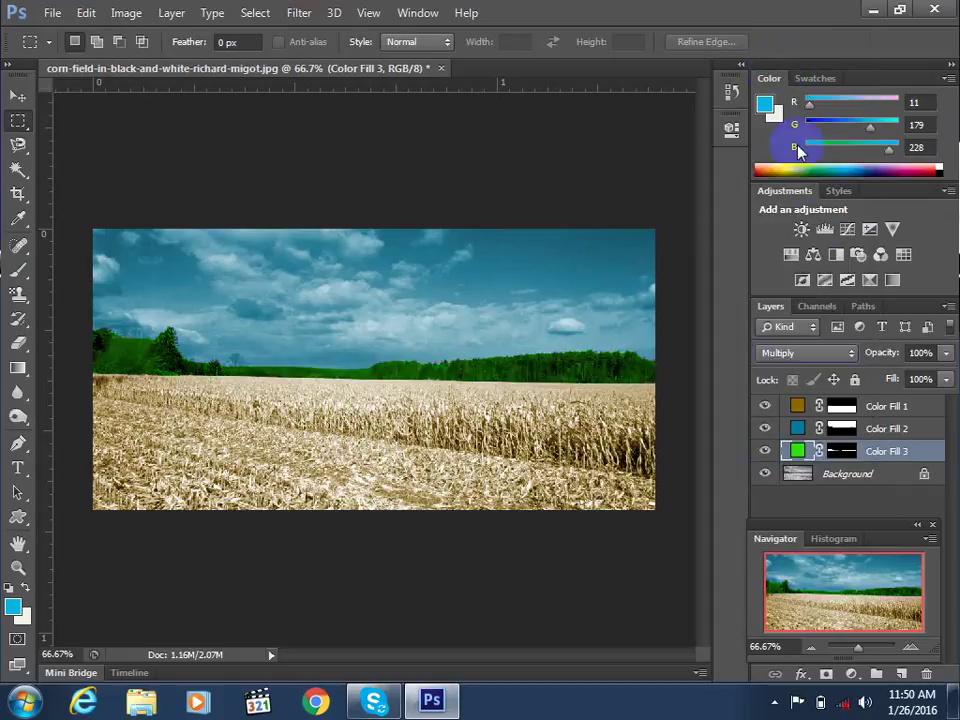
click(945, 353)
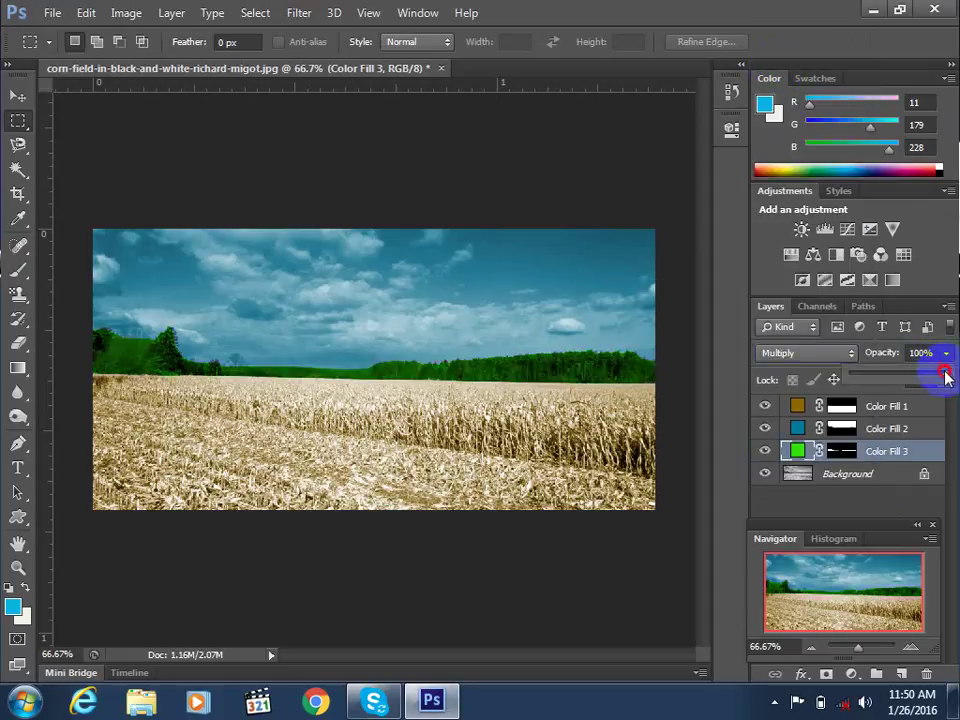
drag(945, 374, 905, 377)
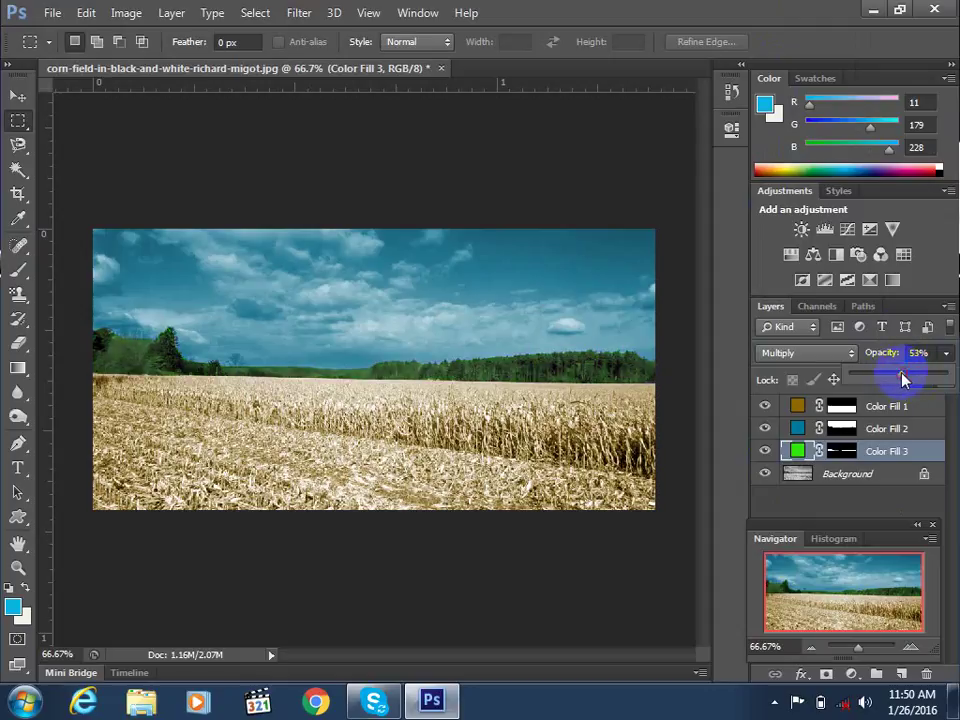
Change the treeline fill layer's color to a bright, saturated green with a hue of 119°
click(797, 453)
double_click(797, 453)
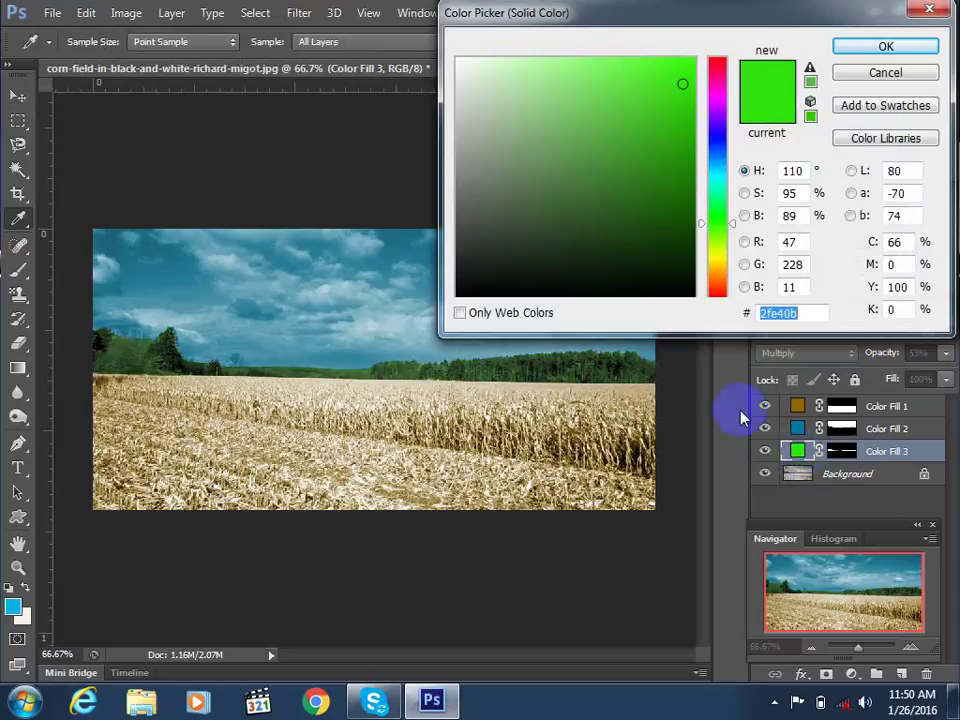
click(684, 187)
drag(687, 170, 703, 118)
click(701, 110)
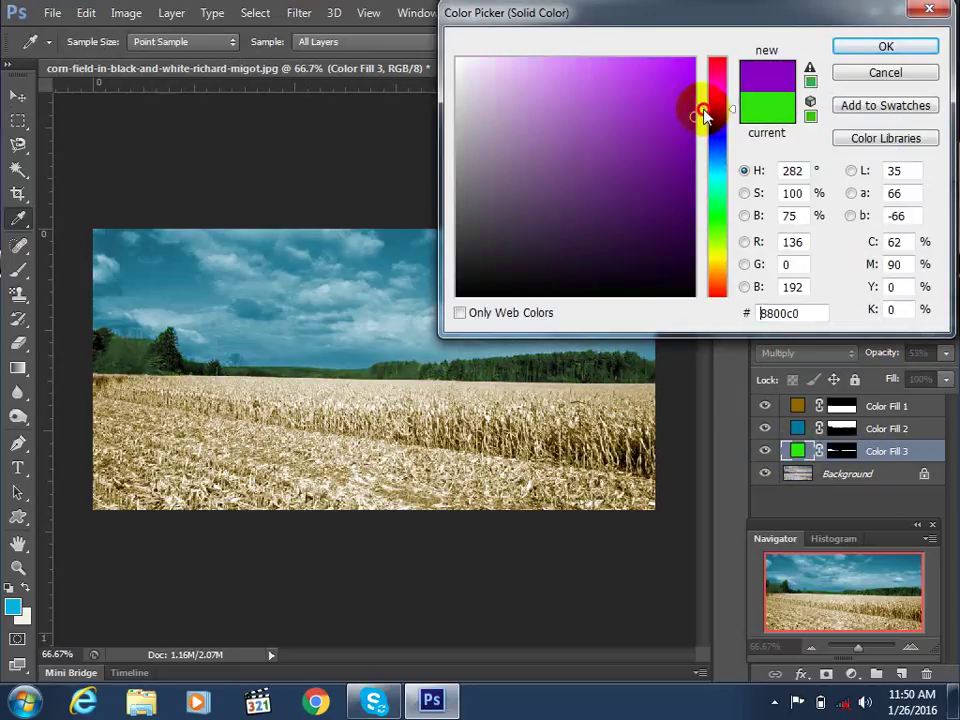
click(716, 219)
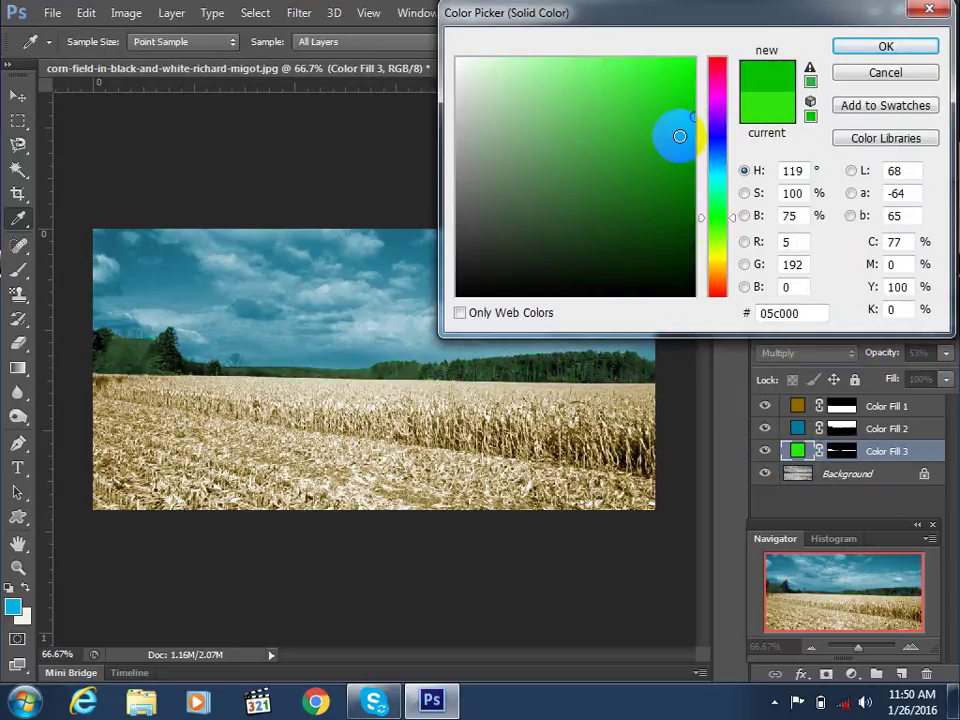
drag(686, 111, 689, 80)
click(843, 46)
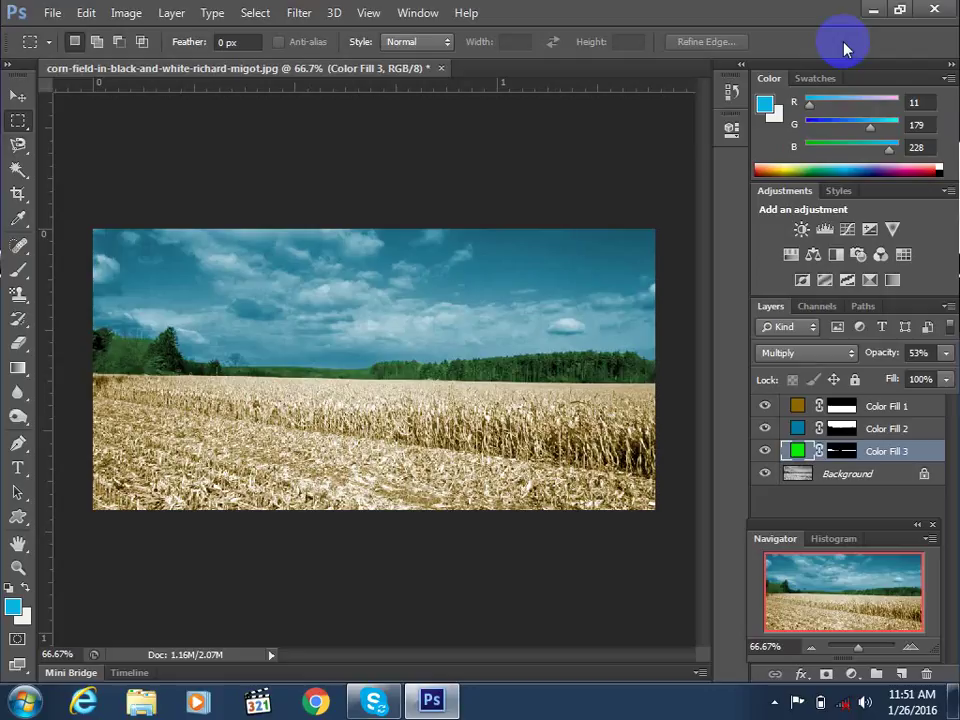
Open the cute-baby-black-in-white-hd-wallpapers.jpg image from the Black & White pic folder
key(ctrl+o)
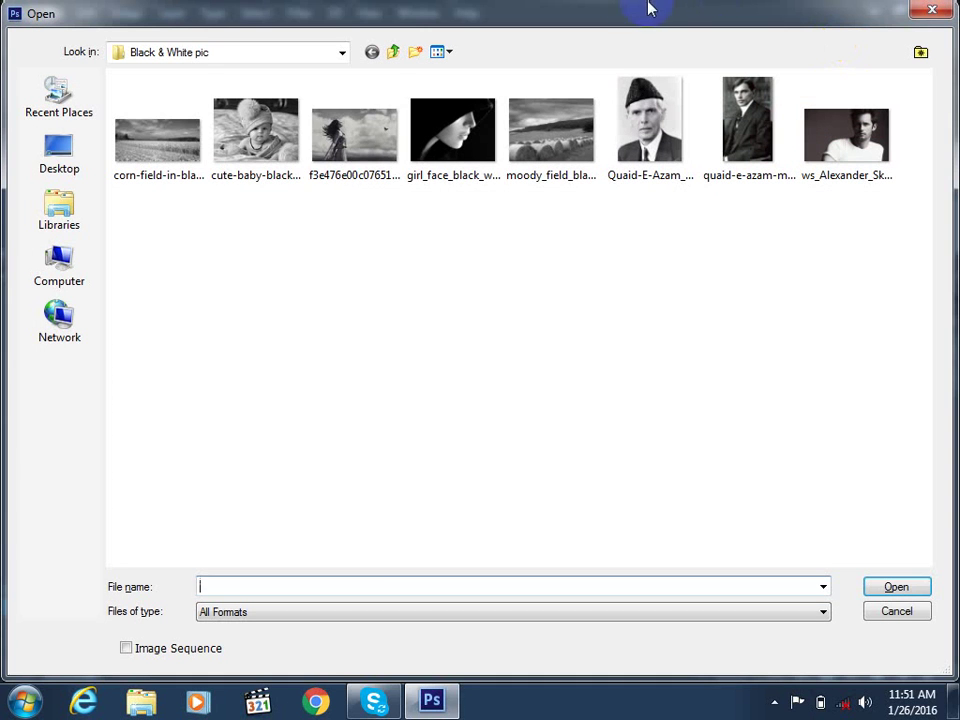
click(281, 141)
click(898, 590)
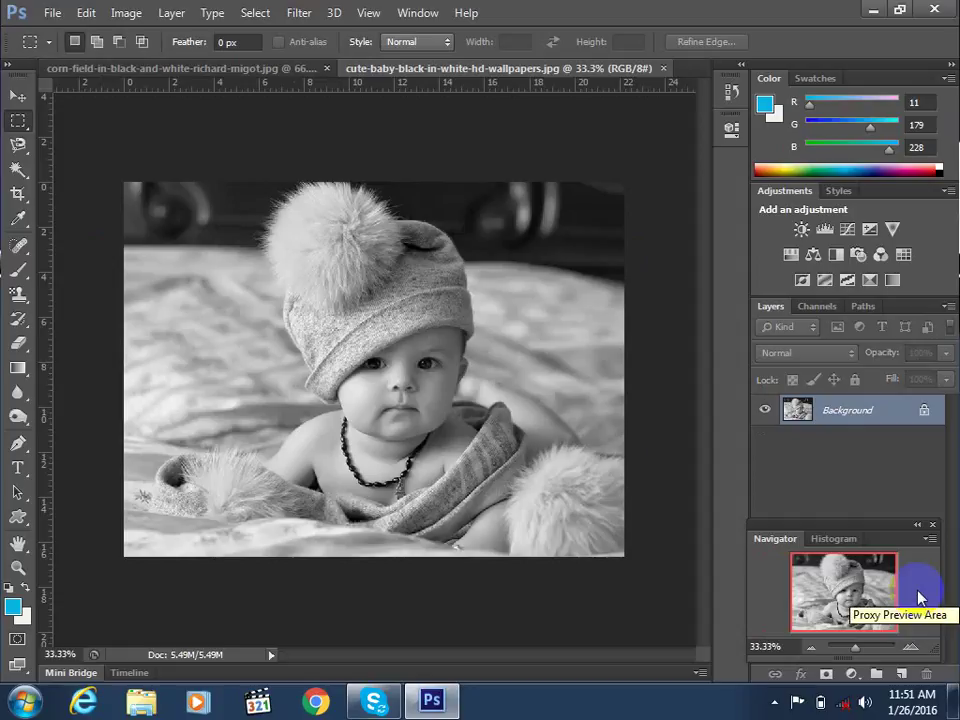
click(773, 708)
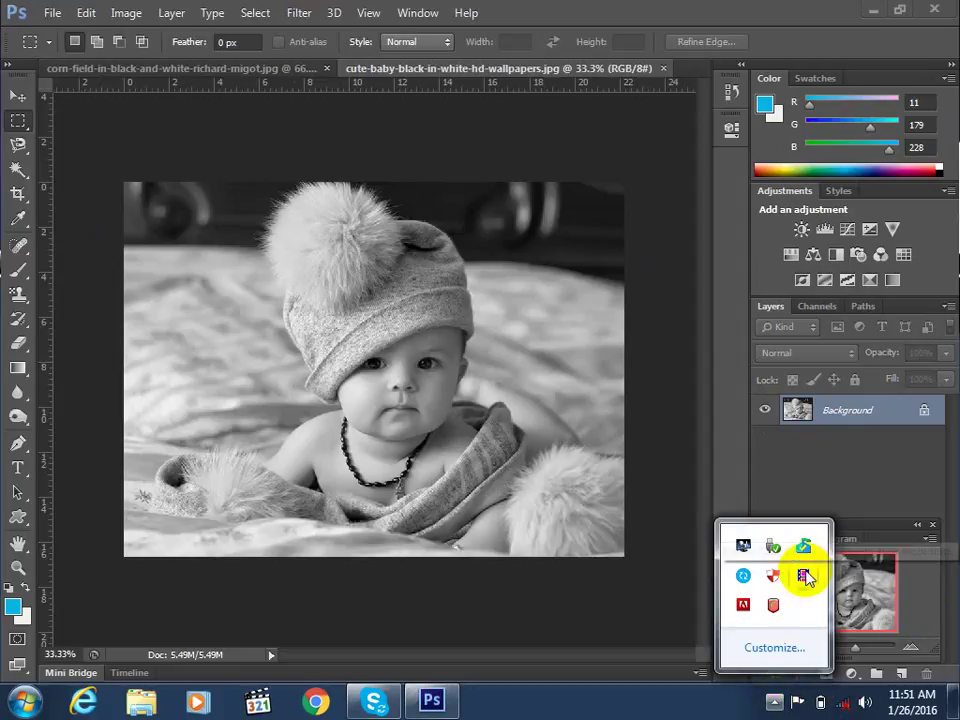
click(380, 655)
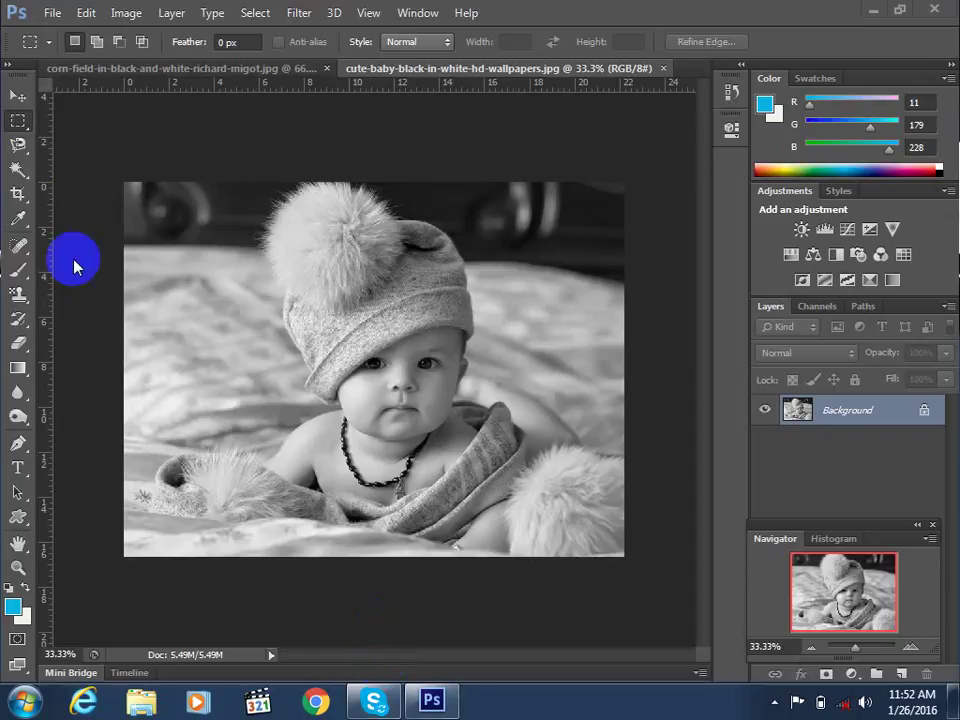
click(18, 145)
click(345, 410)
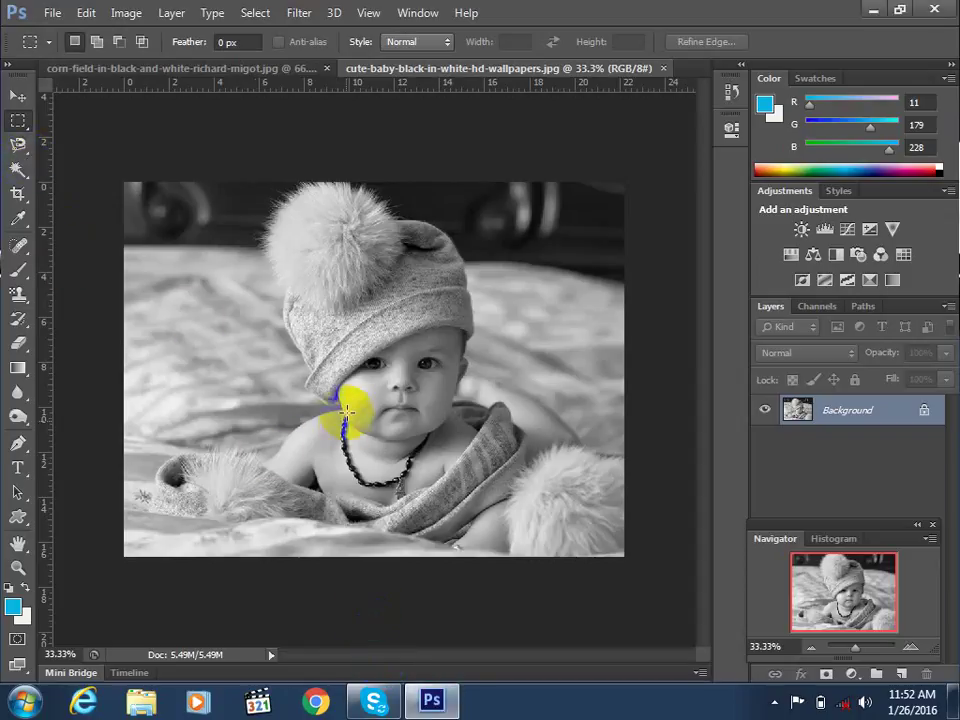
mouse_move(345, 410)
mouse_down()
mouse_move(336, 399)
mouse_move(362, 355)
mouse_move(338, 385)
mouse_move(279, 352)
mouse_up()
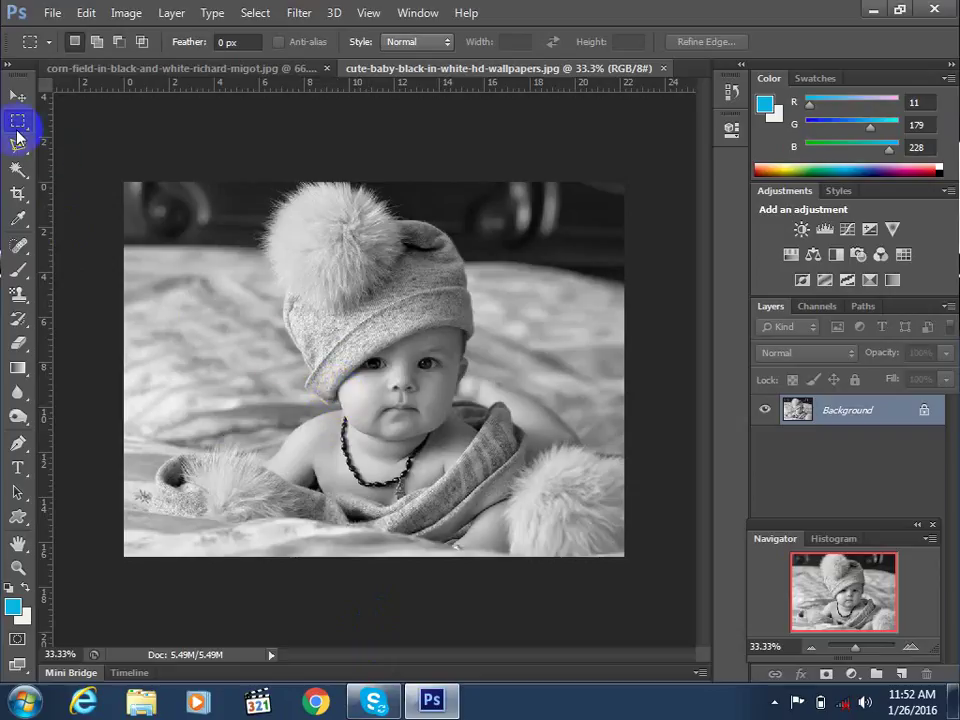
Select the baby's knitted hat, including its pom-pom, by tracing its outline with the Magnetic Lasso tool
mouse_move(19, 143)
mouse_down()
mouse_move(77, 156)
mouse_move(78, 186)
mouse_up()
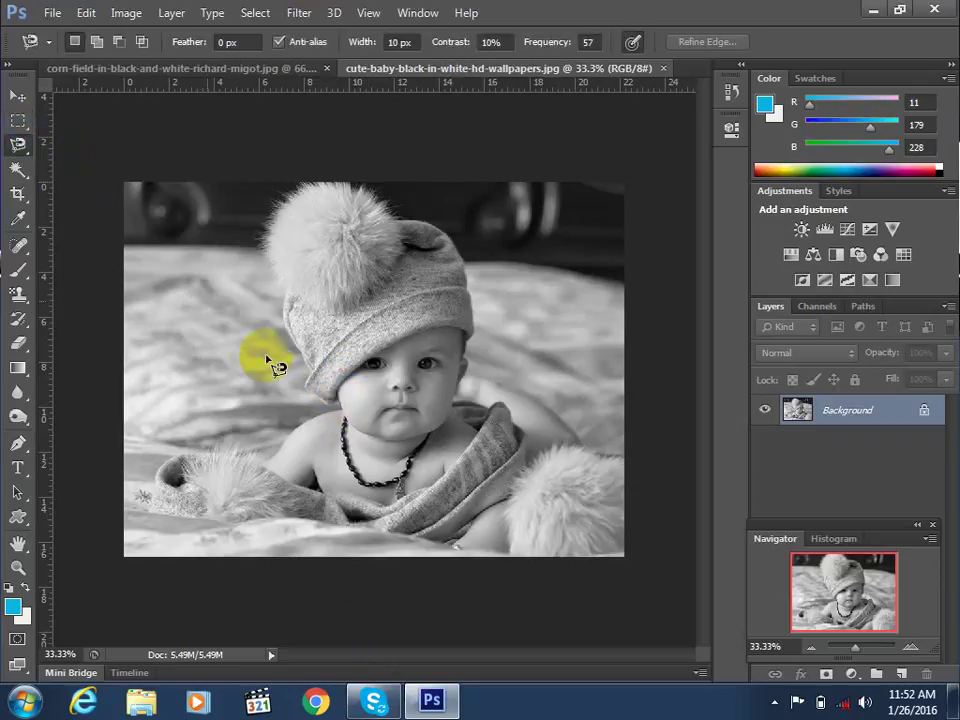
mouse_move(349, 411)
mouse_down()
mouse_move(386, 371)
mouse_move(456, 336)
mouse_move(484, 345)
mouse_move(484, 296)
mouse_move(467, 257)
mouse_move(434, 226)
mouse_move(358, 193)
mouse_move(321, 193)
mouse_move(272, 225)
mouse_move(272, 266)
mouse_move(292, 289)
mouse_move(283, 280)
mouse_move(275, 304)
mouse_move(313, 364)
mouse_move(315, 393)
mouse_move(339, 403)
mouse_up()
double_click(339, 400)
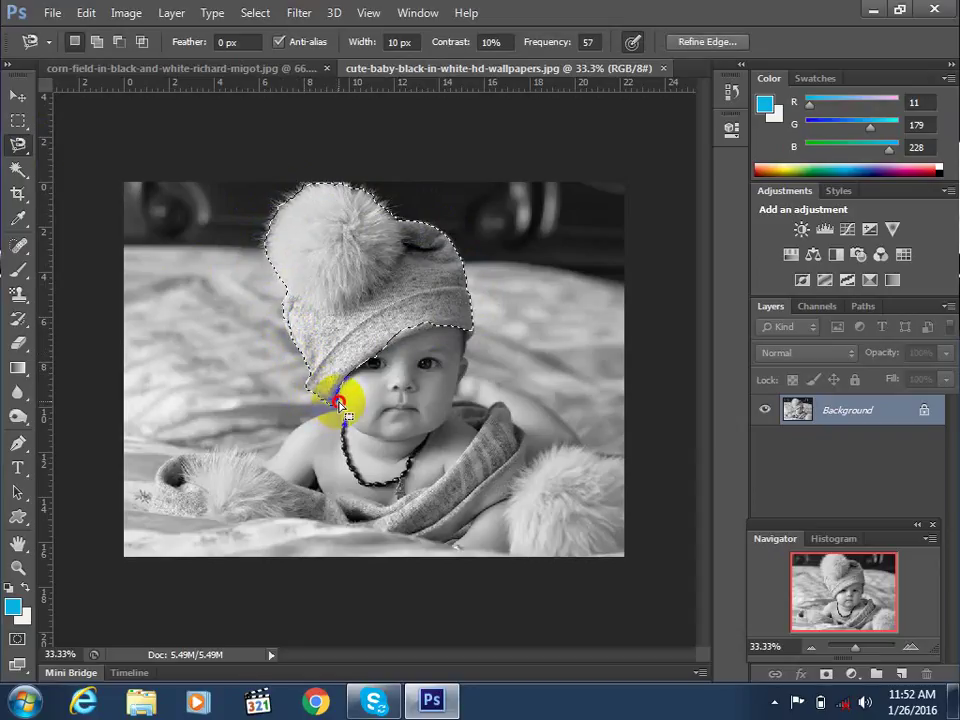
click(339, 404)
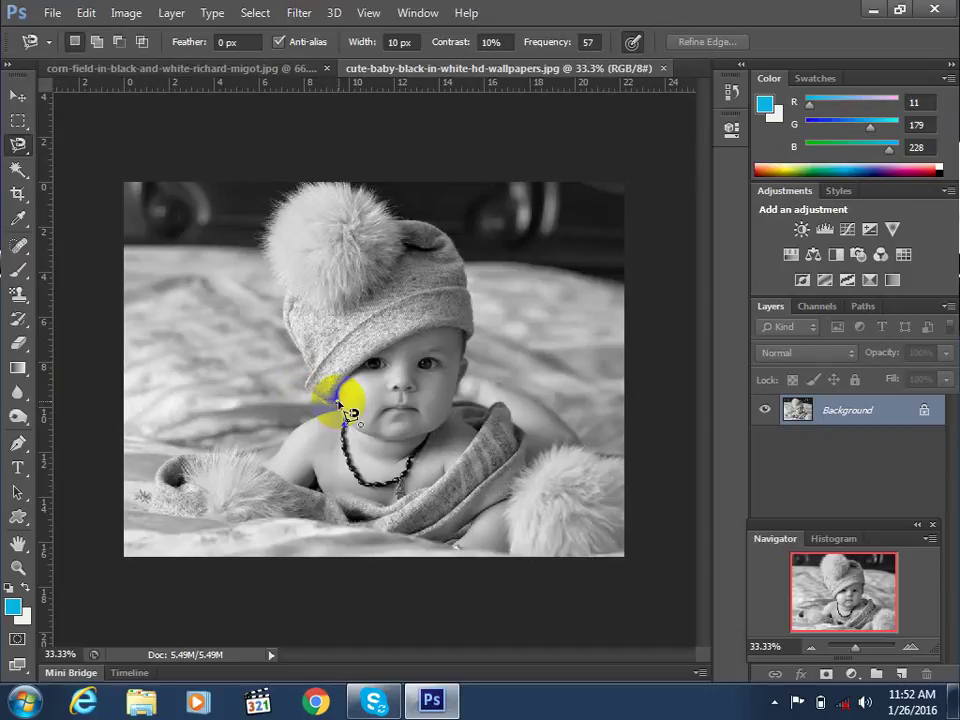
key(ctrl+z)
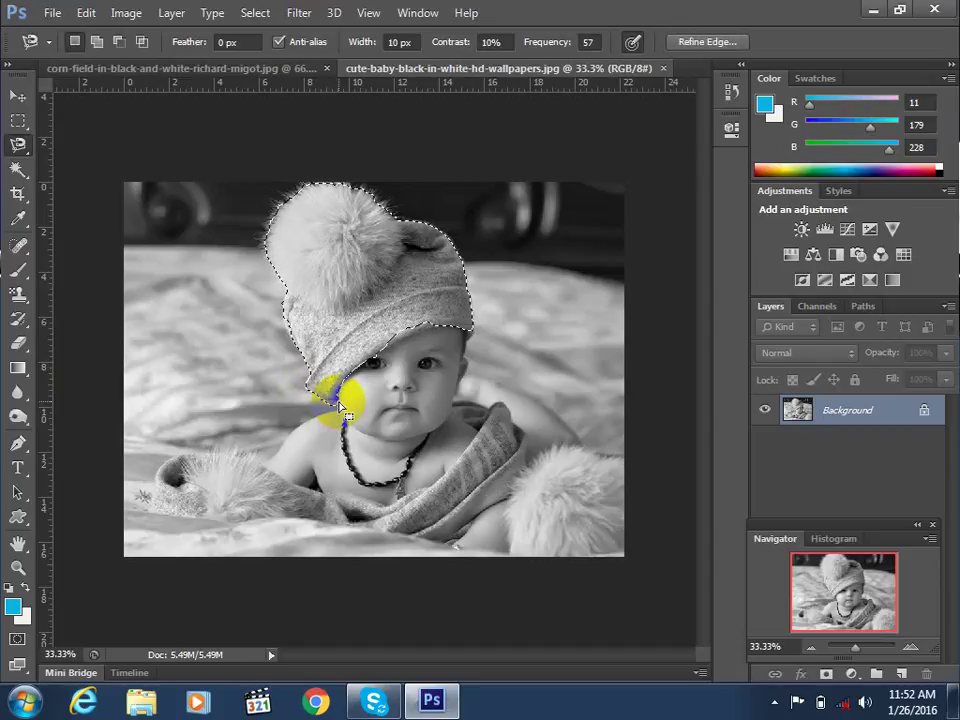
Refine the hat selection's edge with radius 5.5 px, smooth 7, feather 1.9 px and contrast 11%
click(707, 41)
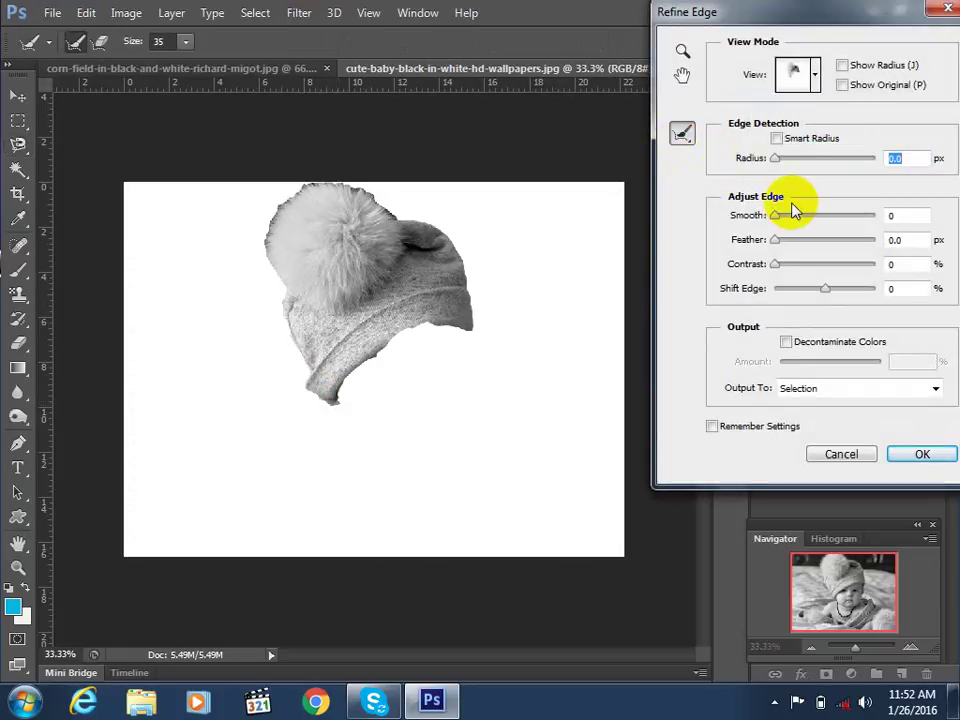
drag(778, 160, 802, 159)
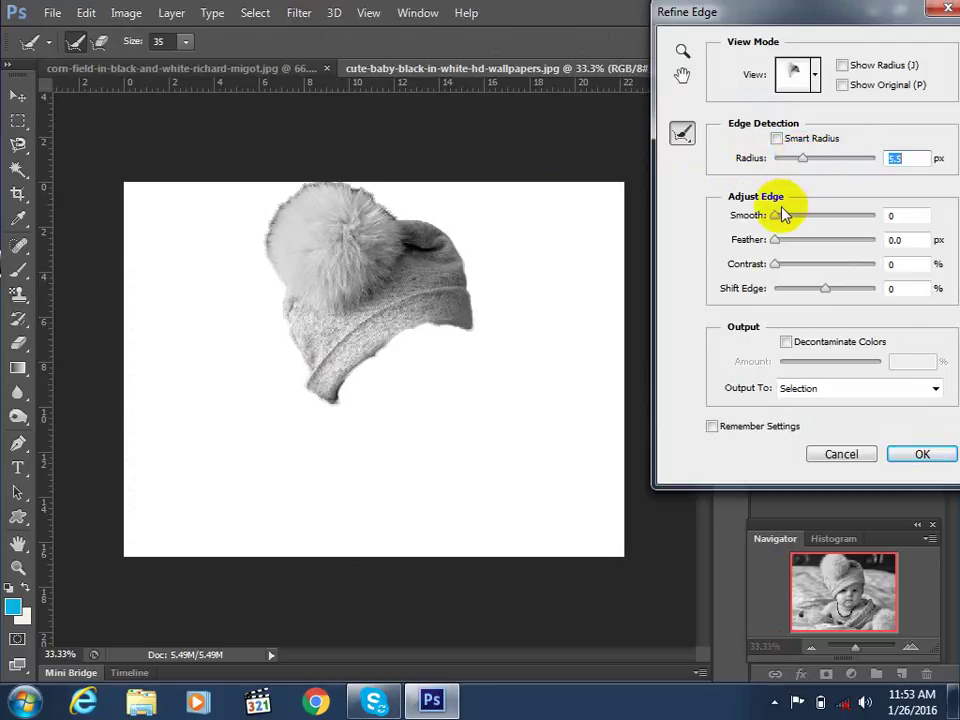
drag(778, 214, 786, 261)
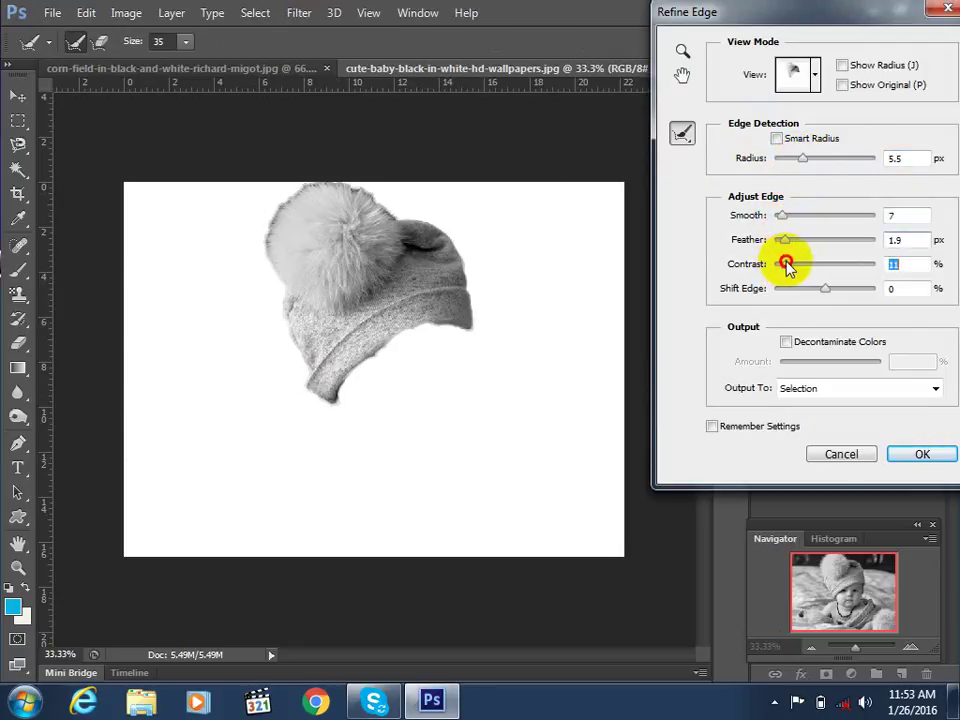
click(920, 458)
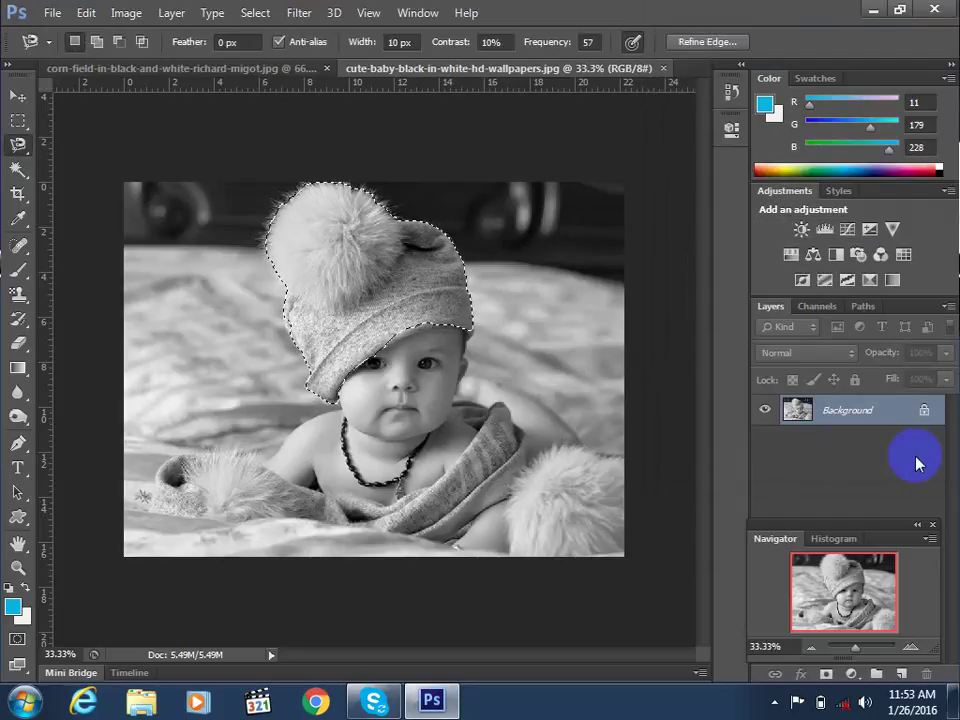
Add a Solid Color fill layer over the selected hat in a bright yellow with a hue of 59°
click(900, 620)
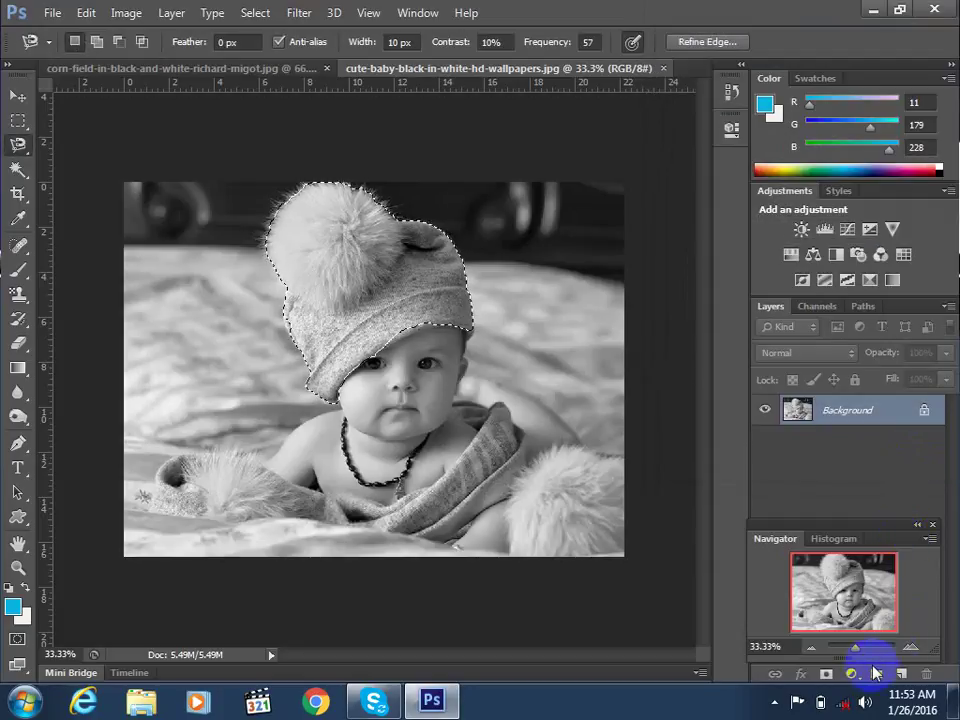
click(851, 675)
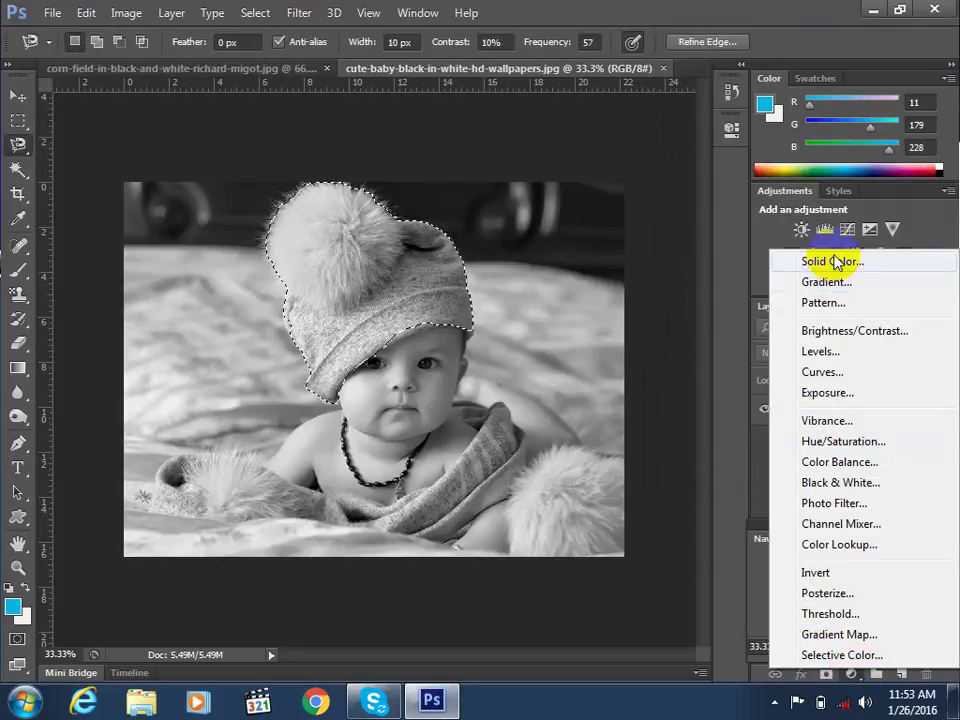
click(805, 261)
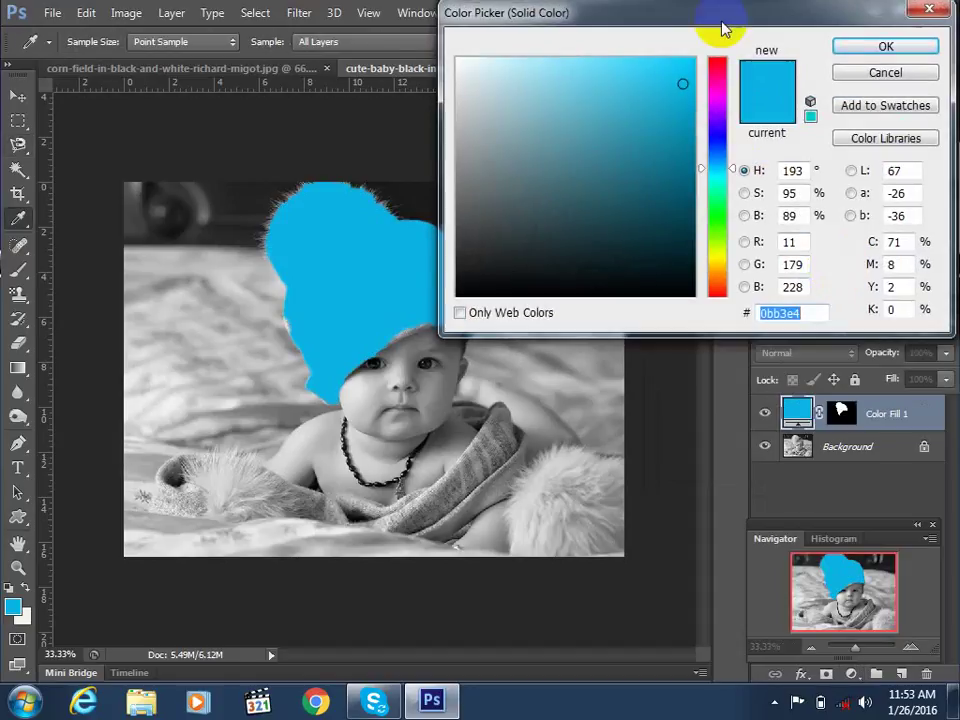
drag(722, 14, 754, 15)
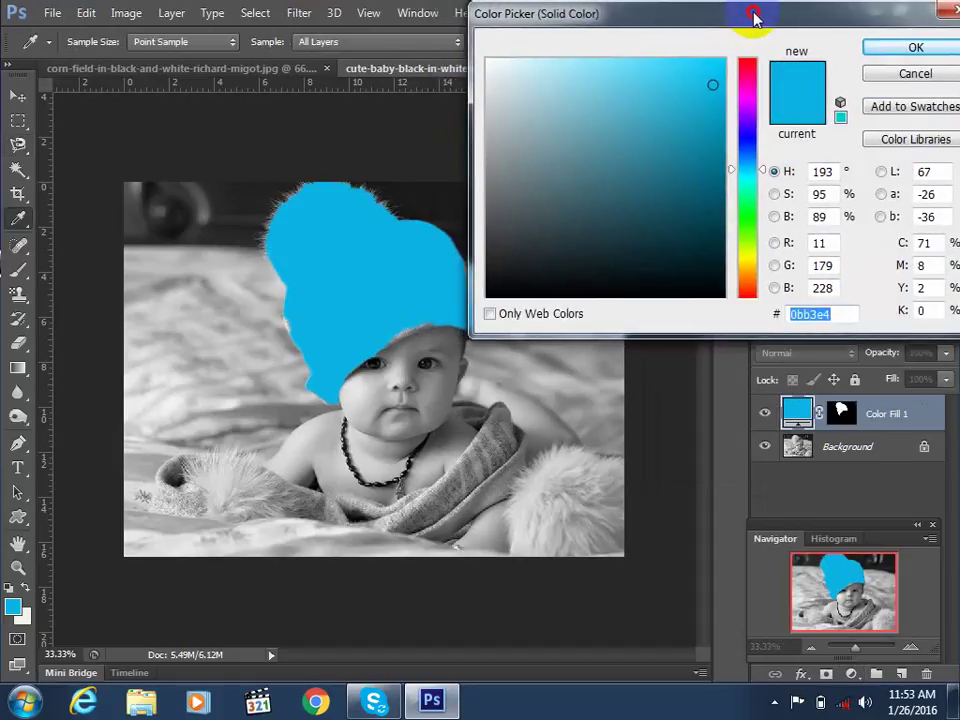
click(749, 140)
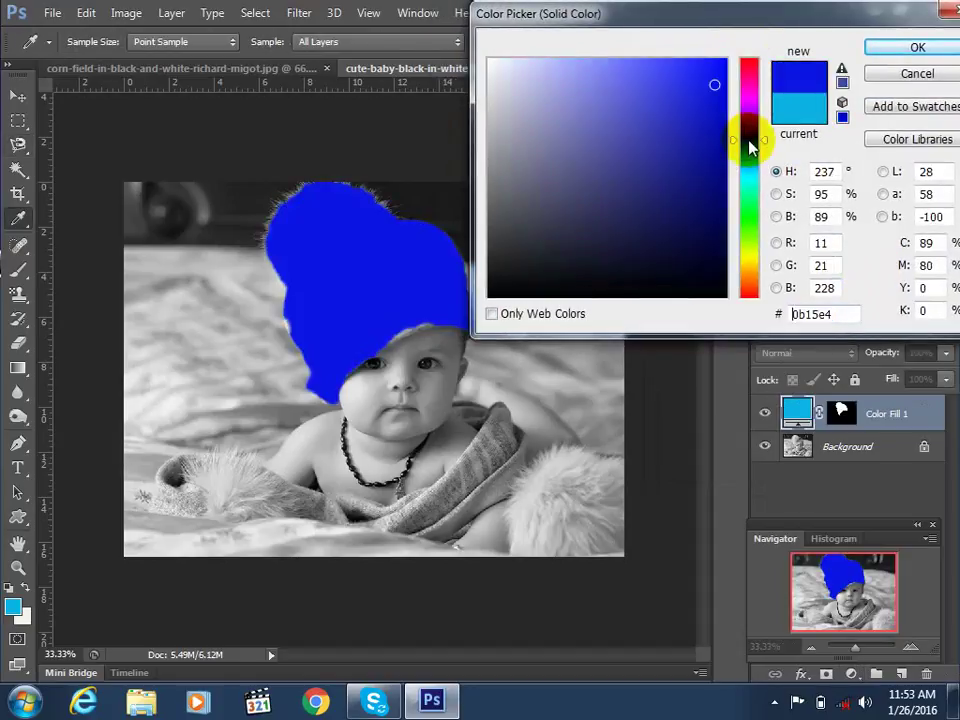
click(751, 263)
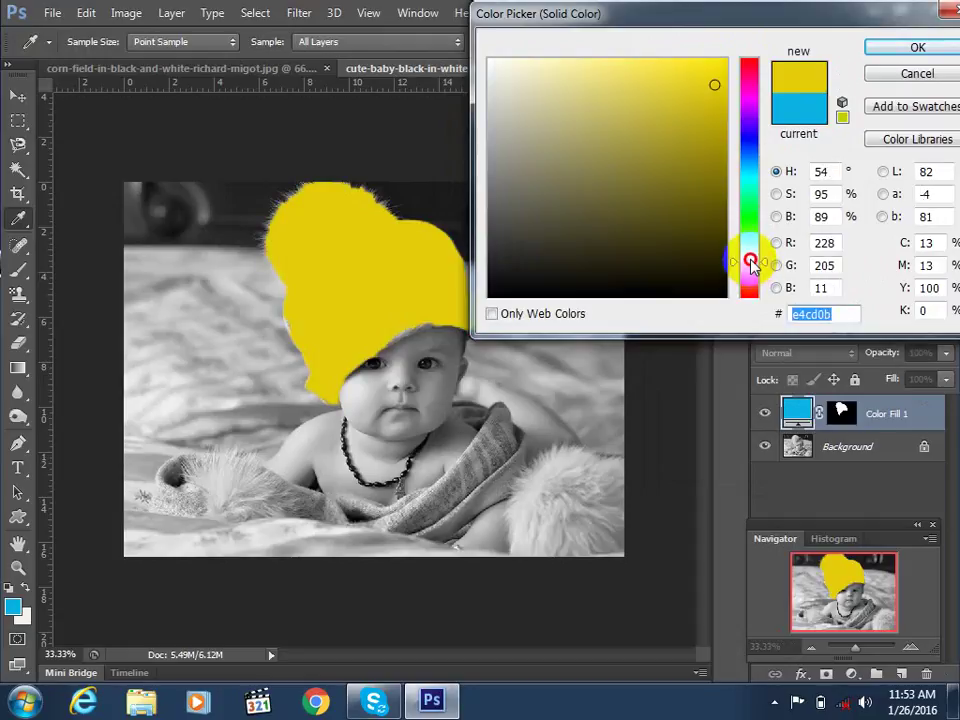
click(751, 261)
click(751, 259)
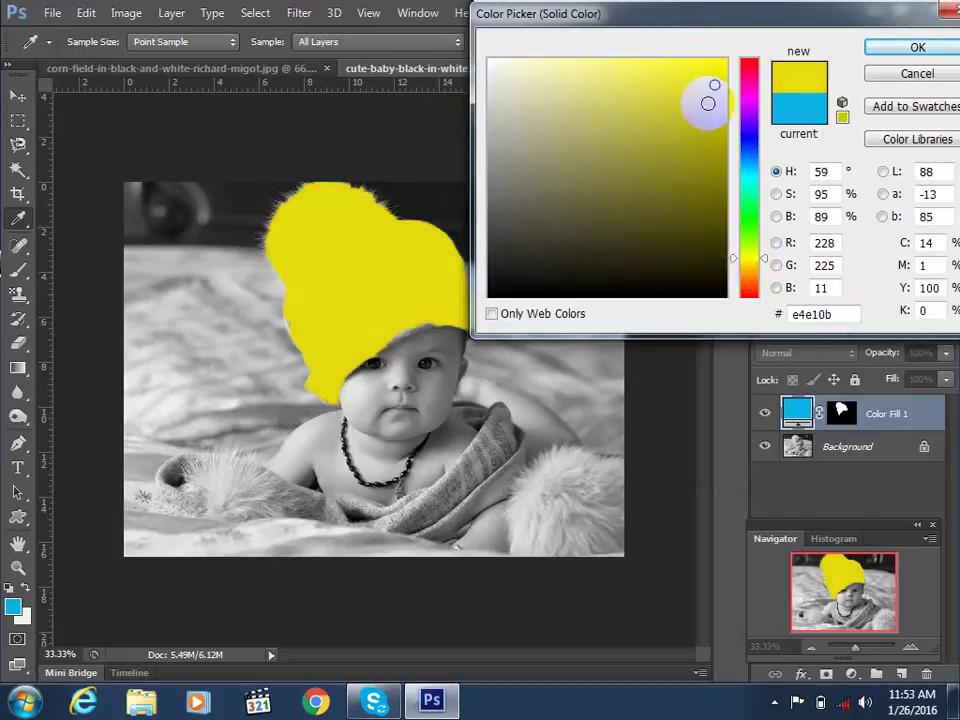
click(913, 45)
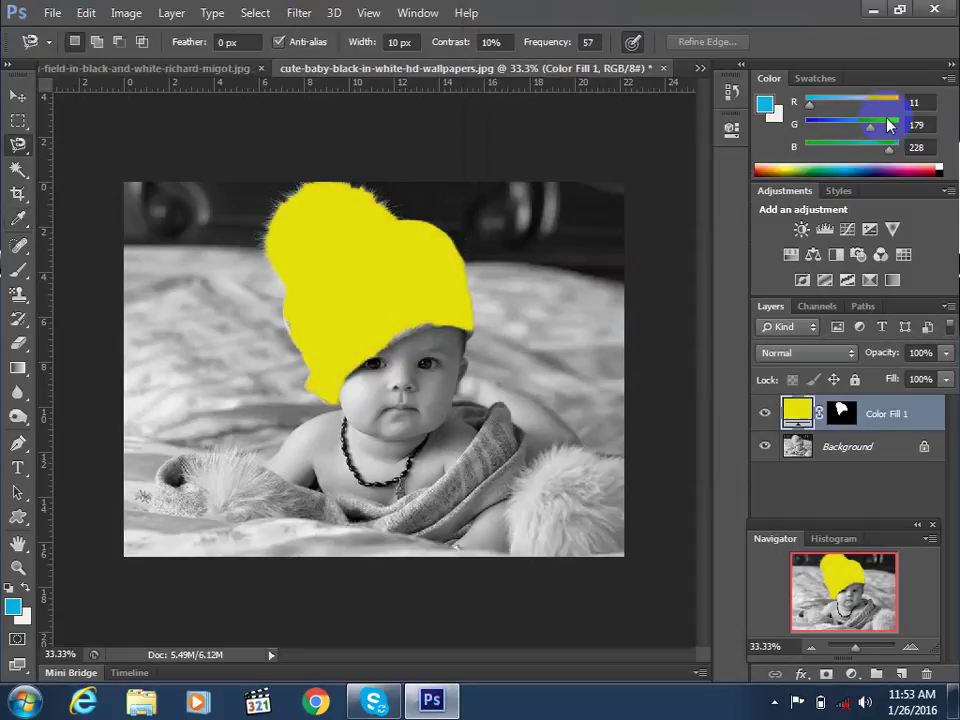
Try the Multiply, Overlay and Saturation blend modes on the hat's yellow fill layer
click(805, 355)
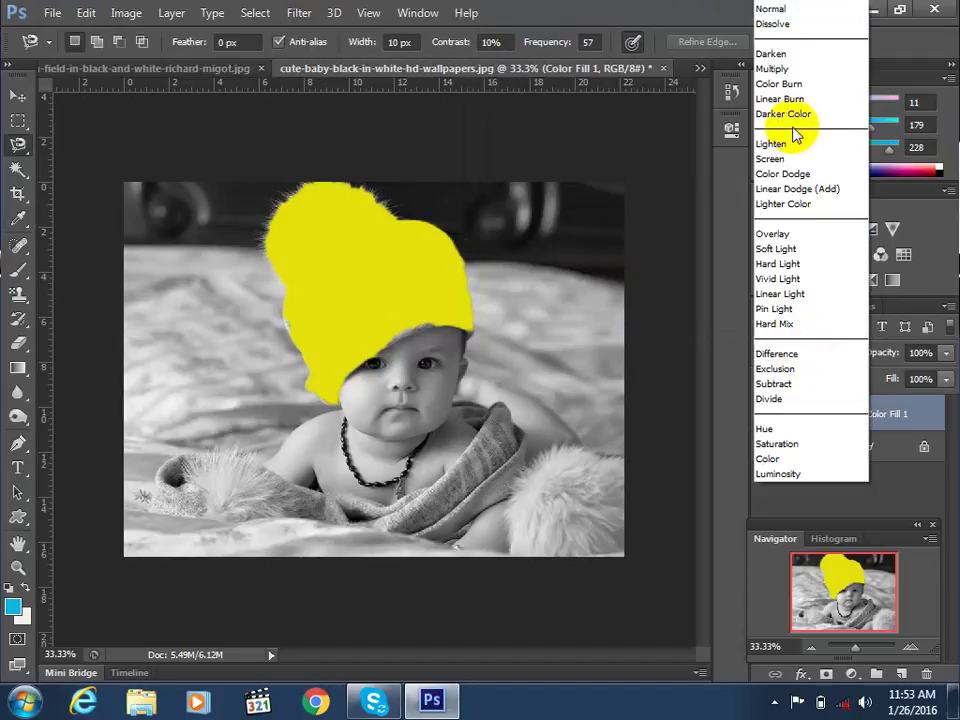
click(785, 69)
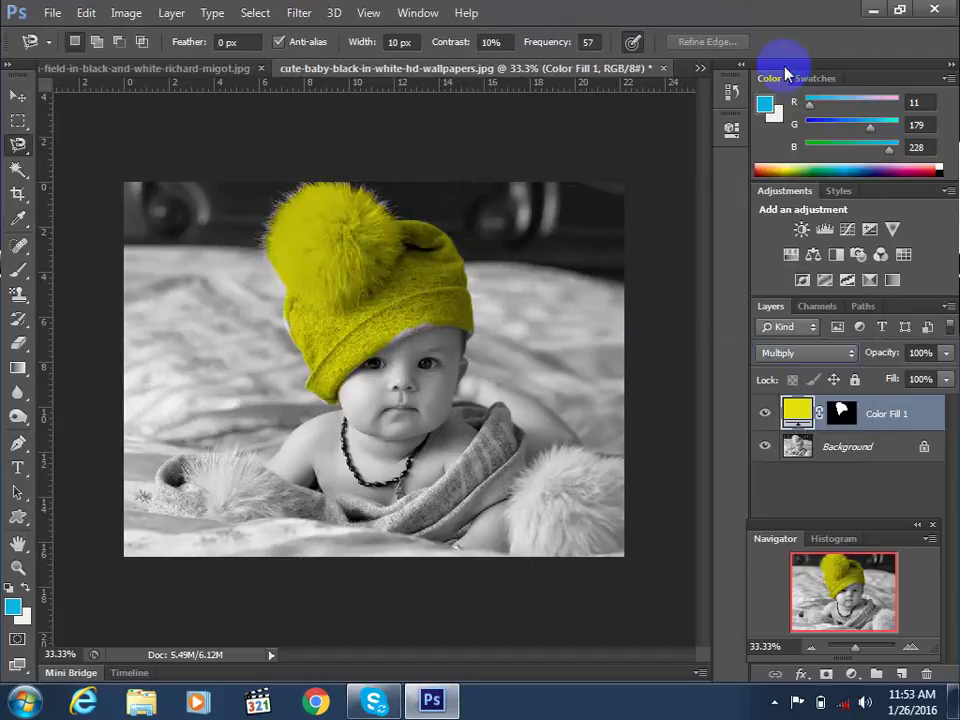
click(789, 352)
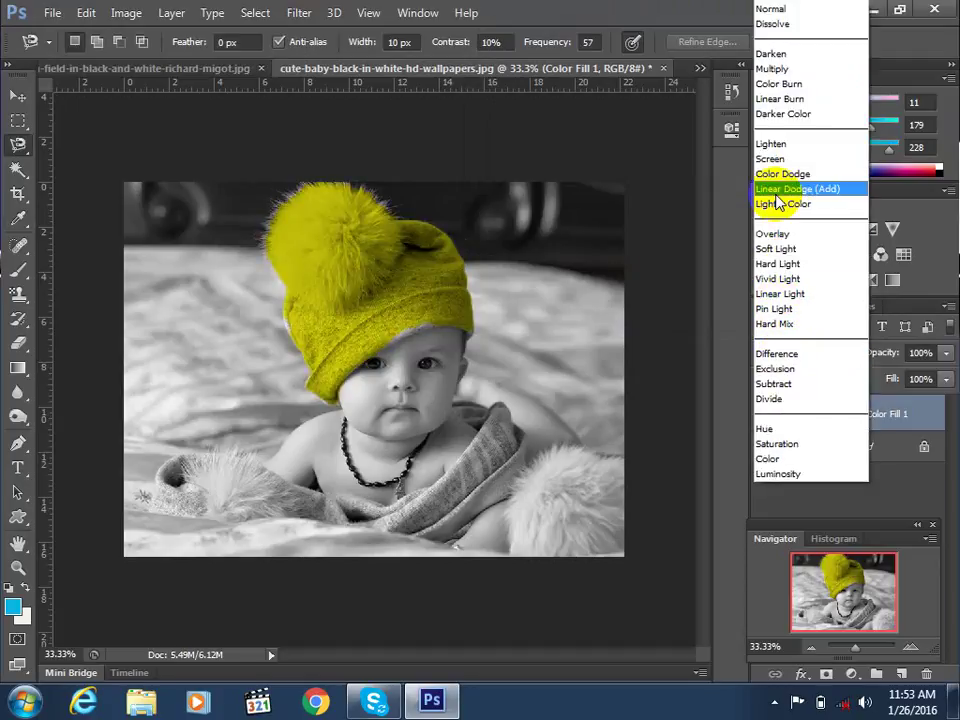
click(785, 240)
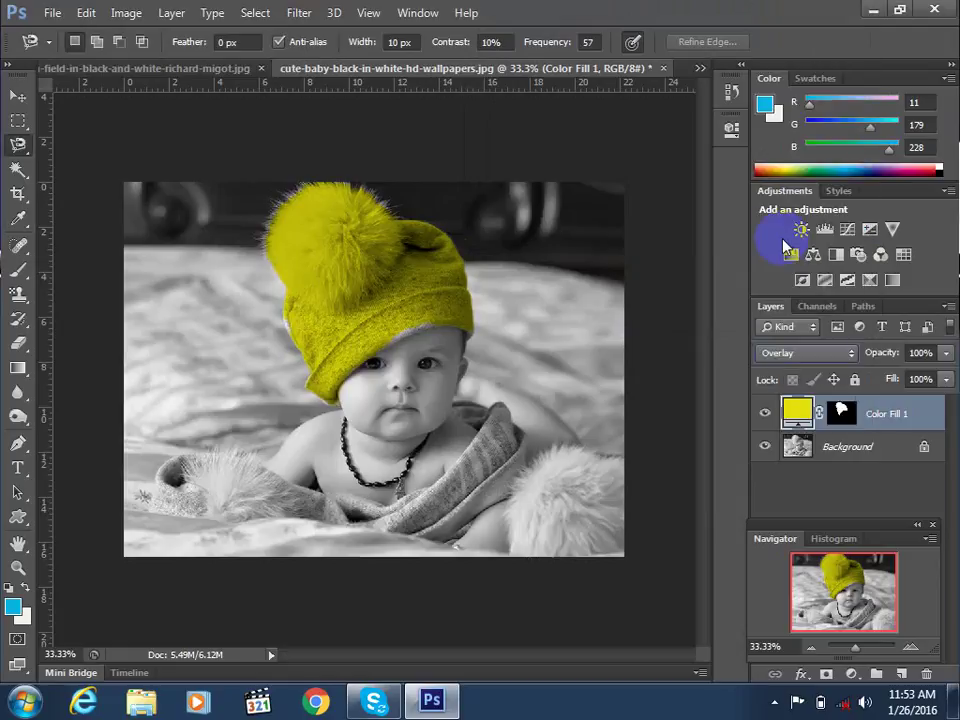
click(797, 352)
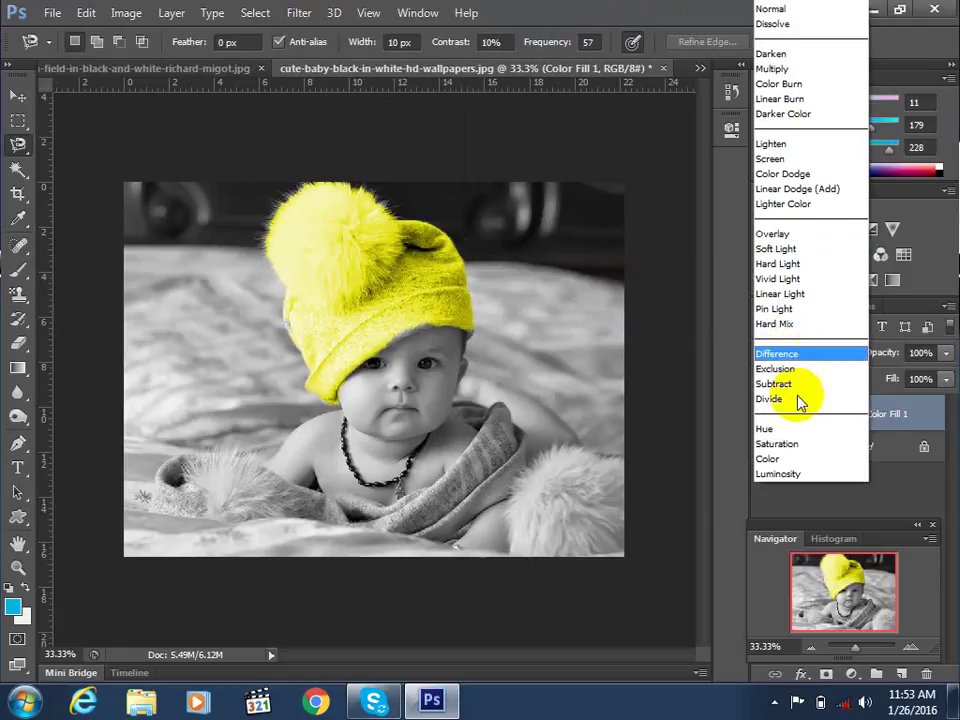
click(785, 446)
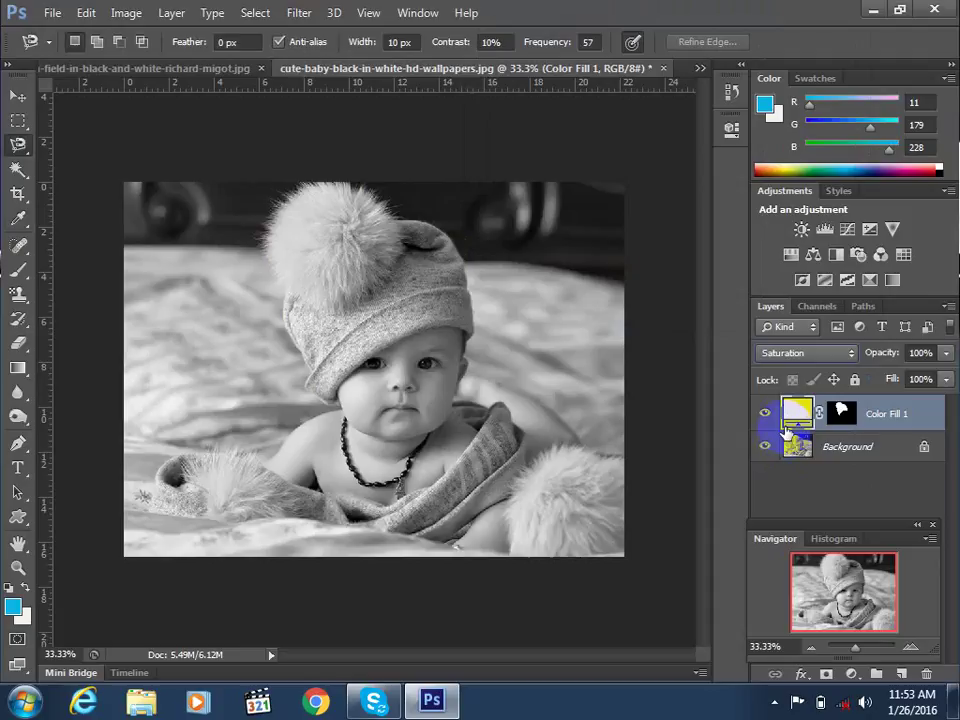
Set the hat fill layer's blend mode to Color and lower its opacity to 51%
click(797, 352)
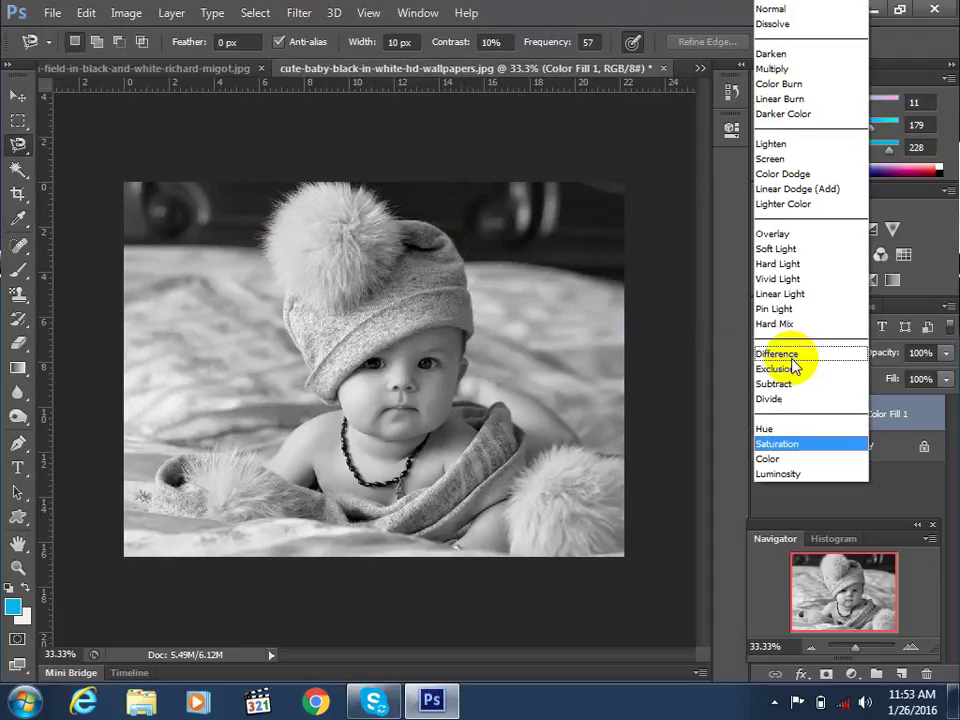
click(770, 458)
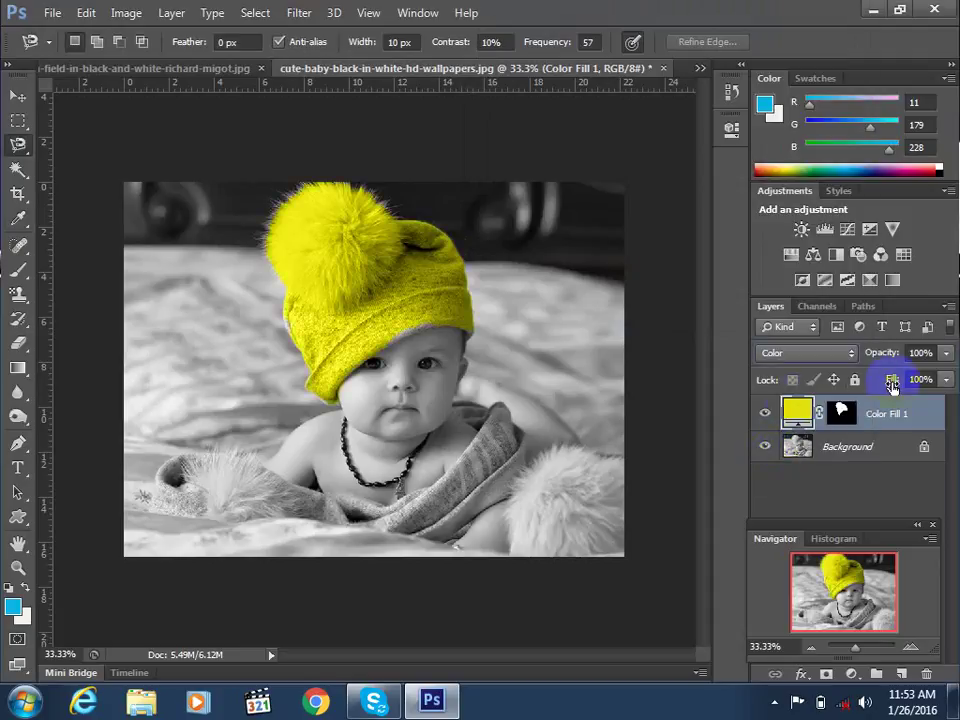
click(946, 353)
drag(946, 377, 894, 378)
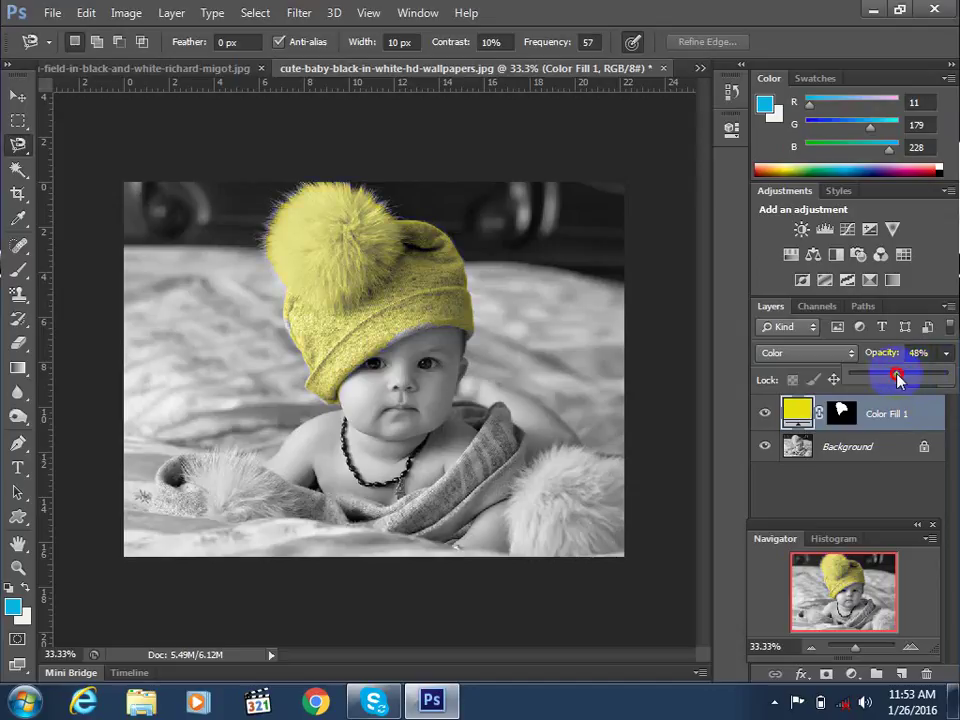
Change the hat fill layer's color to the dark olive yellow 6f6e01
click(800, 414)
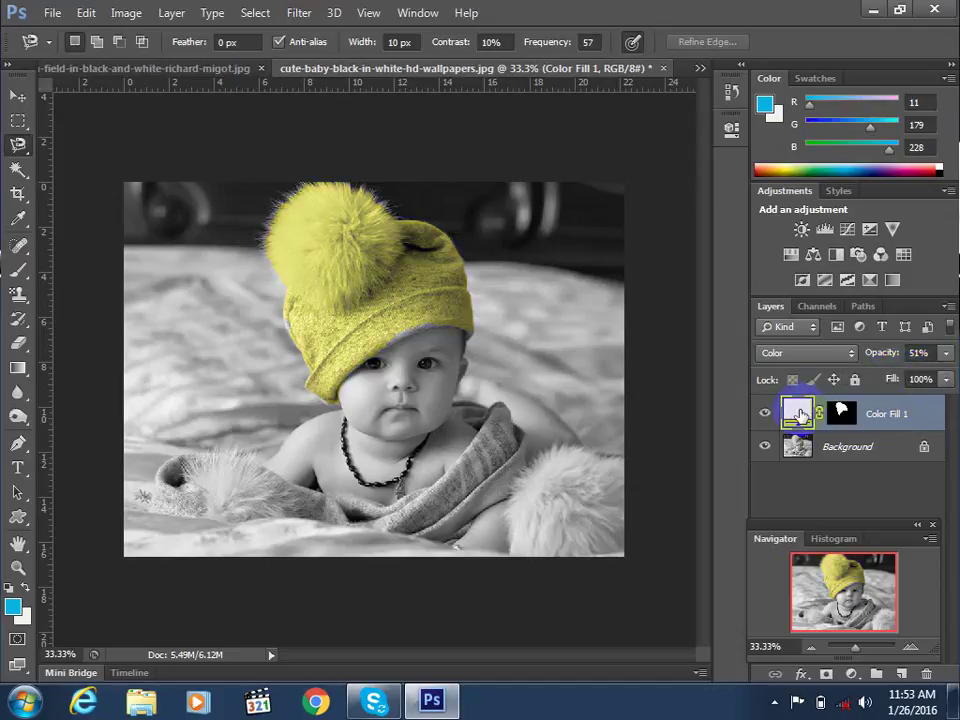
double_click(800, 414)
drag(714, 161, 724, 193)
click(900, 47)
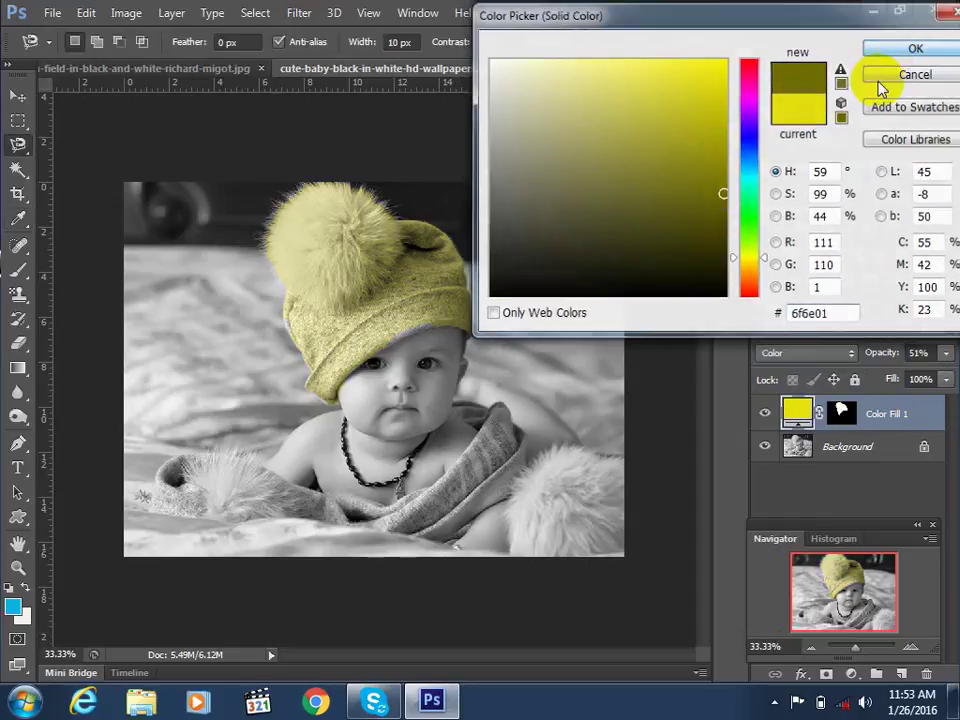
Try Multiply on the hat fill layer before returning it to the Color blend mode, and raise its opacity to 64%
click(826, 354)
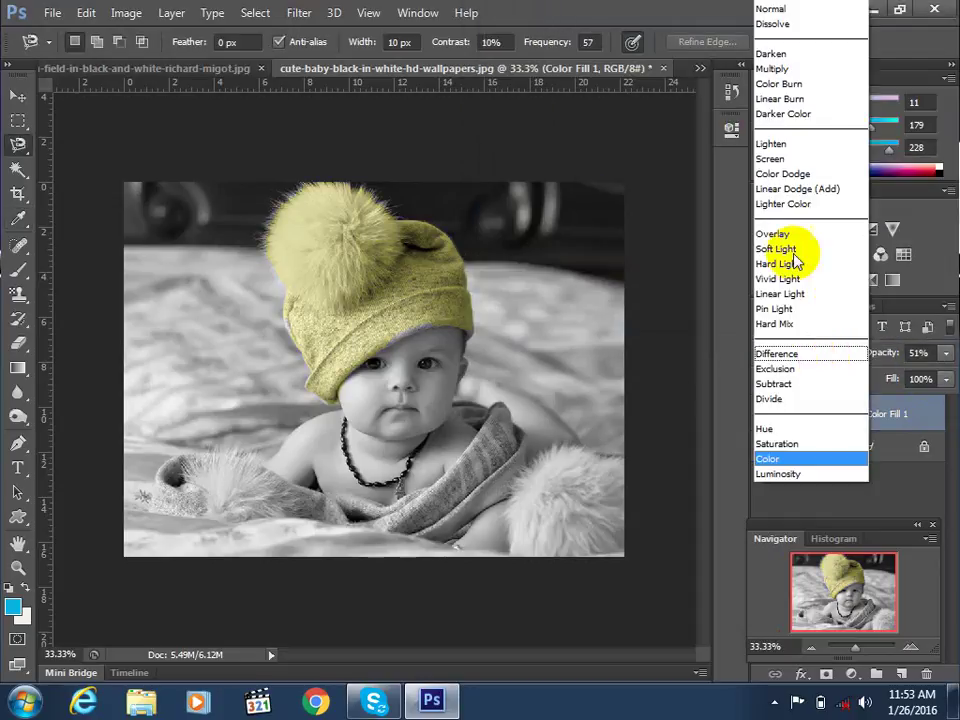
click(779, 66)
click(806, 355)
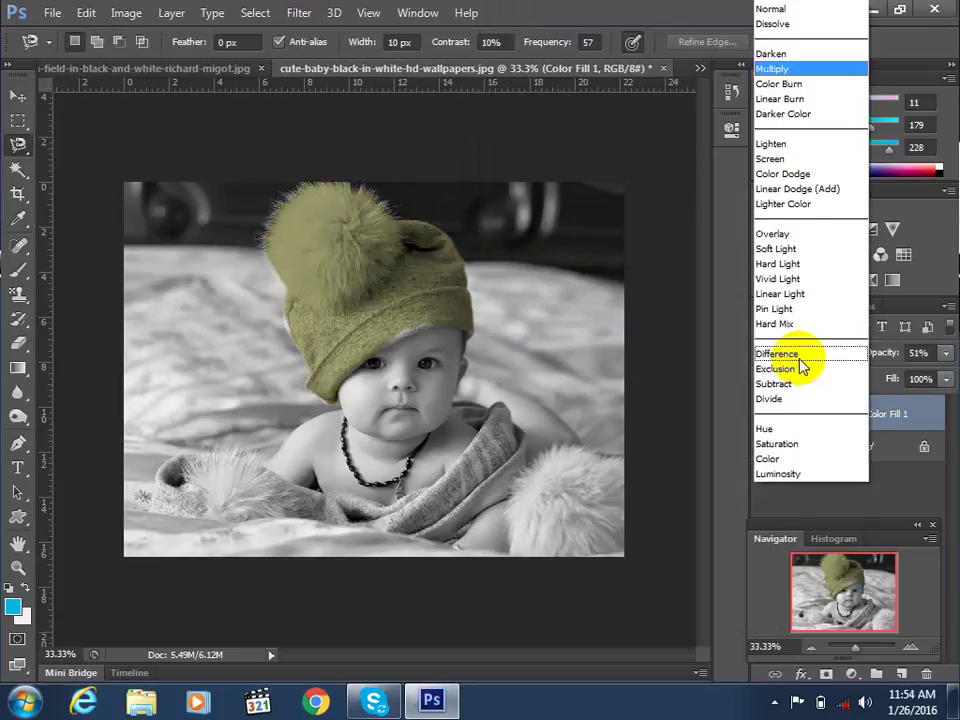
click(782, 458)
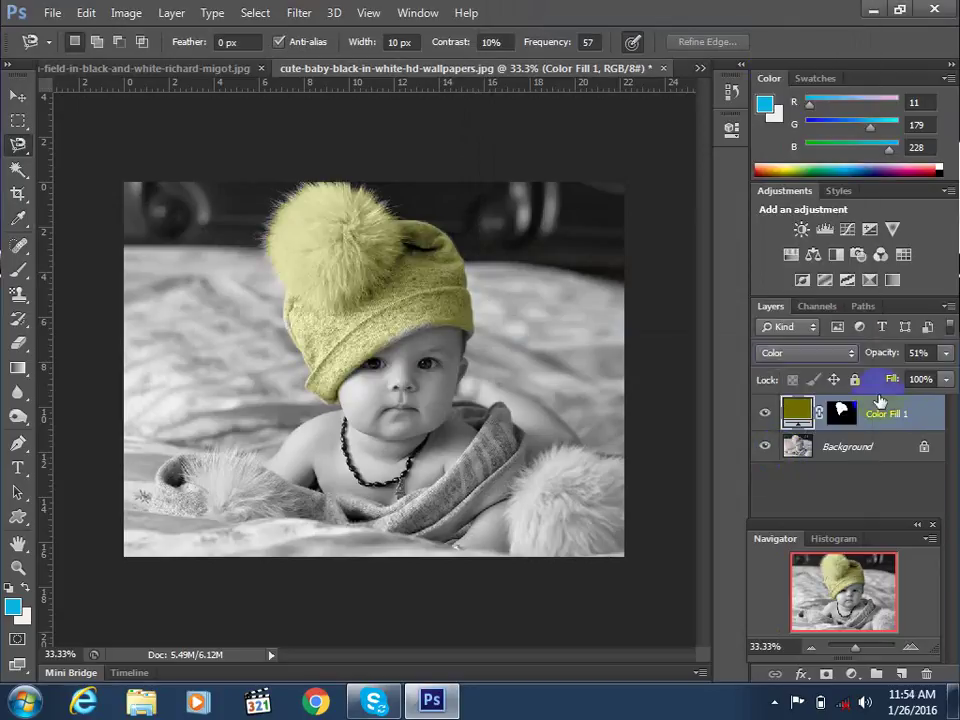
click(944, 353)
drag(904, 383, 918, 379)
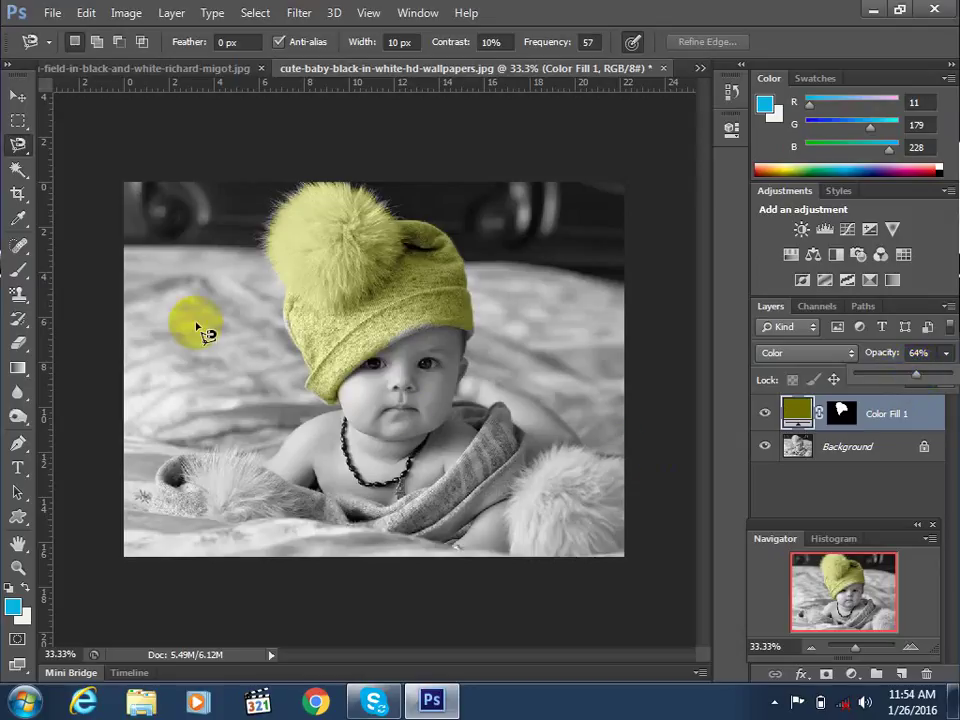
Select the baby's face, neck and shoulders with the Magnetic Lasso, closing the outline at the shoulder
click(18, 145)
click(76, 182)
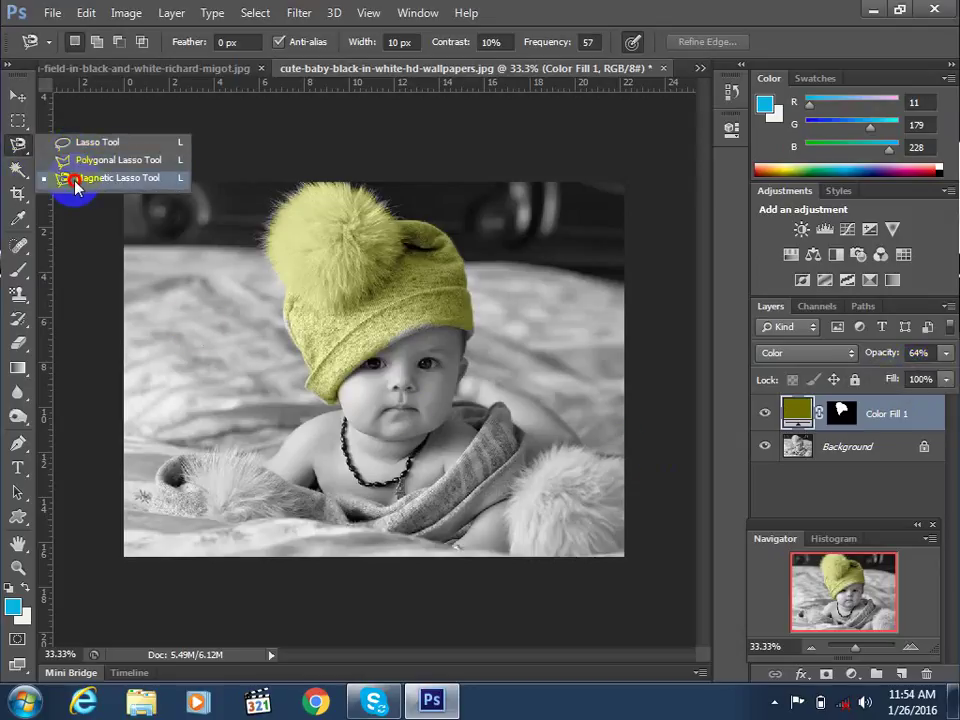
click(269, 461)
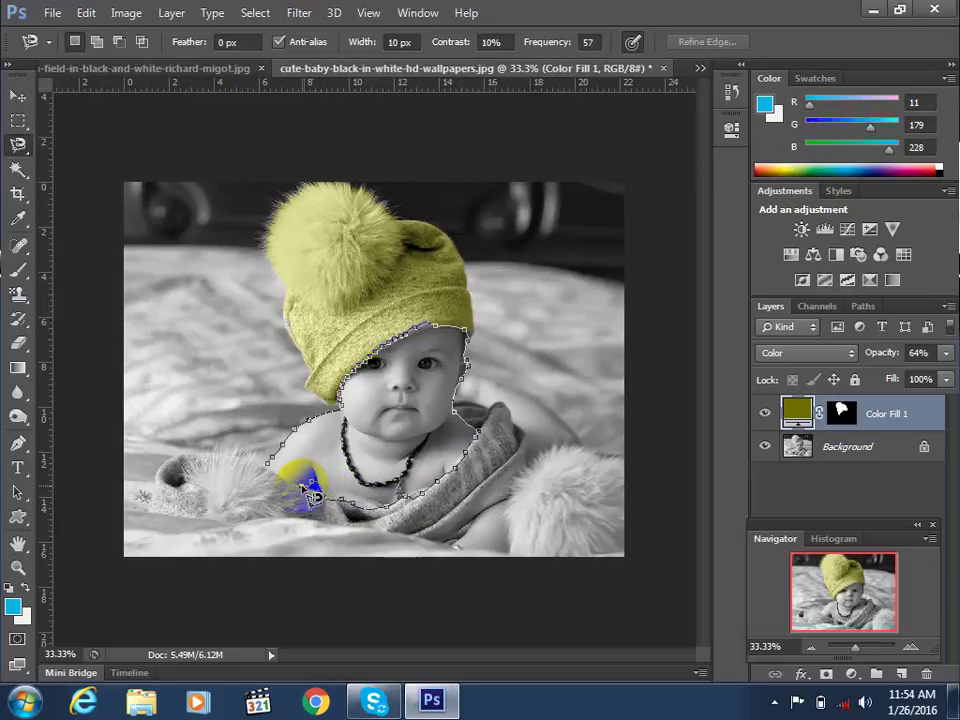
click(267, 463)
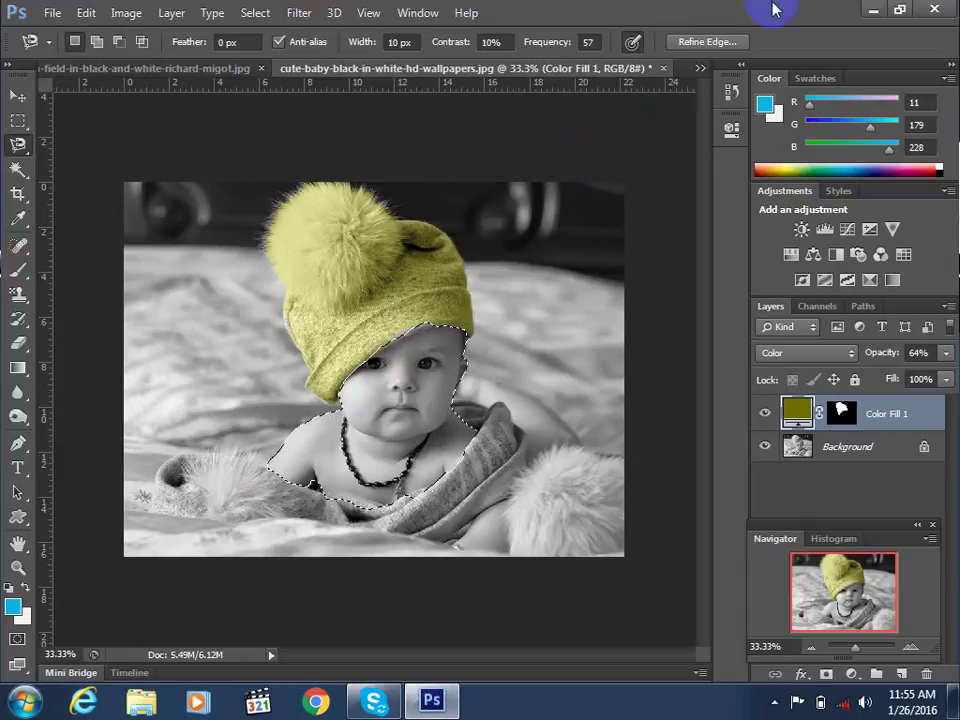
Refine the skin selection's edge with radius 3.3 px, smooth 9 and feather 1.9 px
click(704, 41)
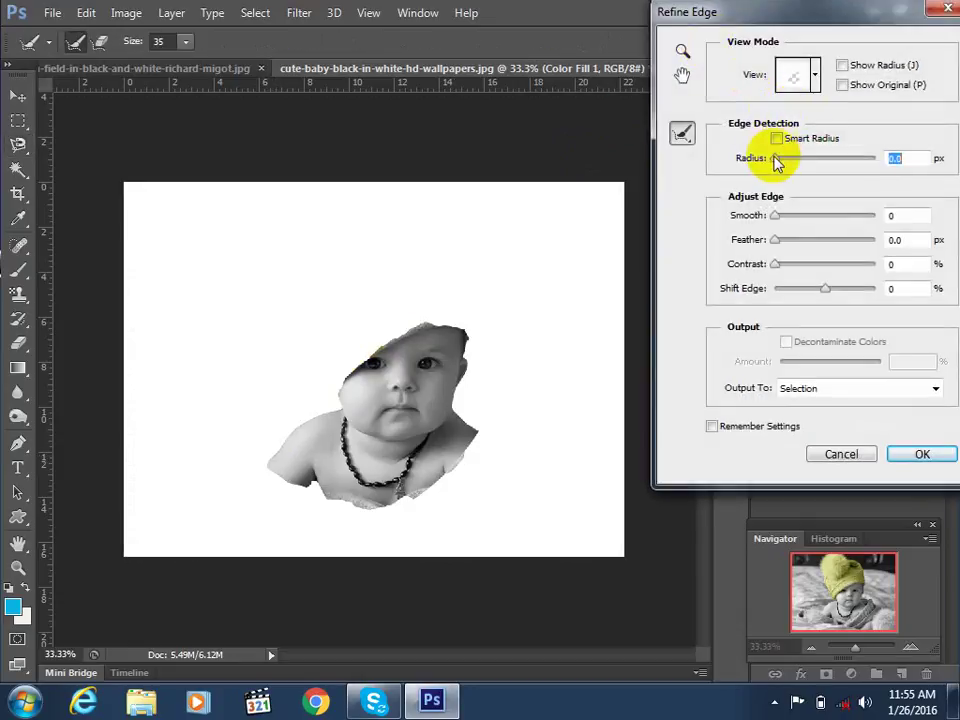
mouse_move(780, 158)
mouse_down()
mouse_move(797, 165)
mouse_move(792, 157)
mouse_up()
drag(776, 216, 786, 249)
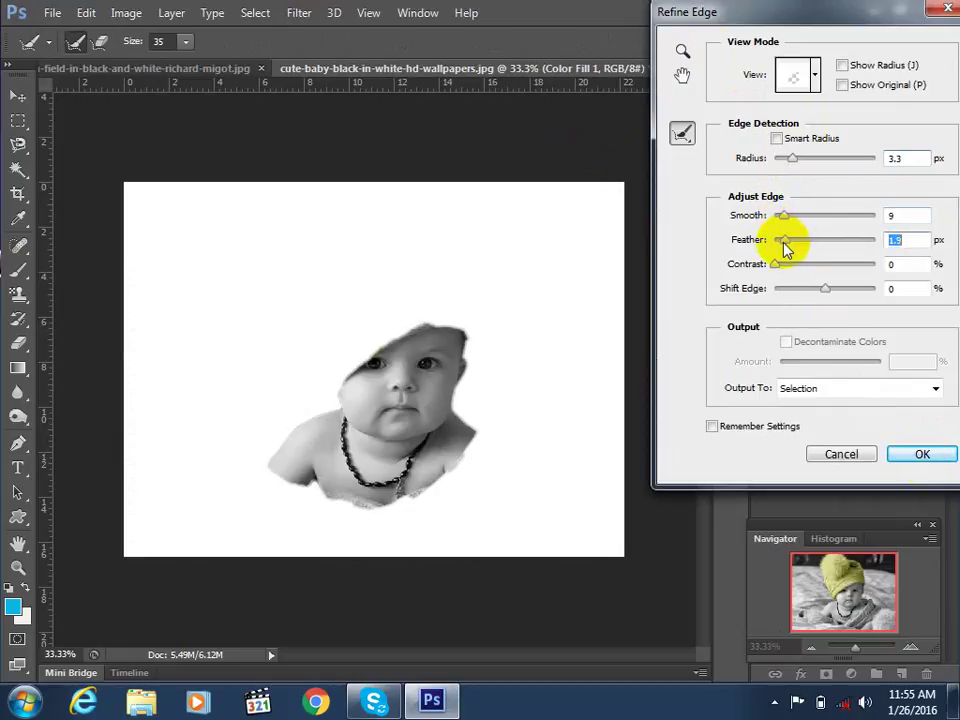
click(918, 453)
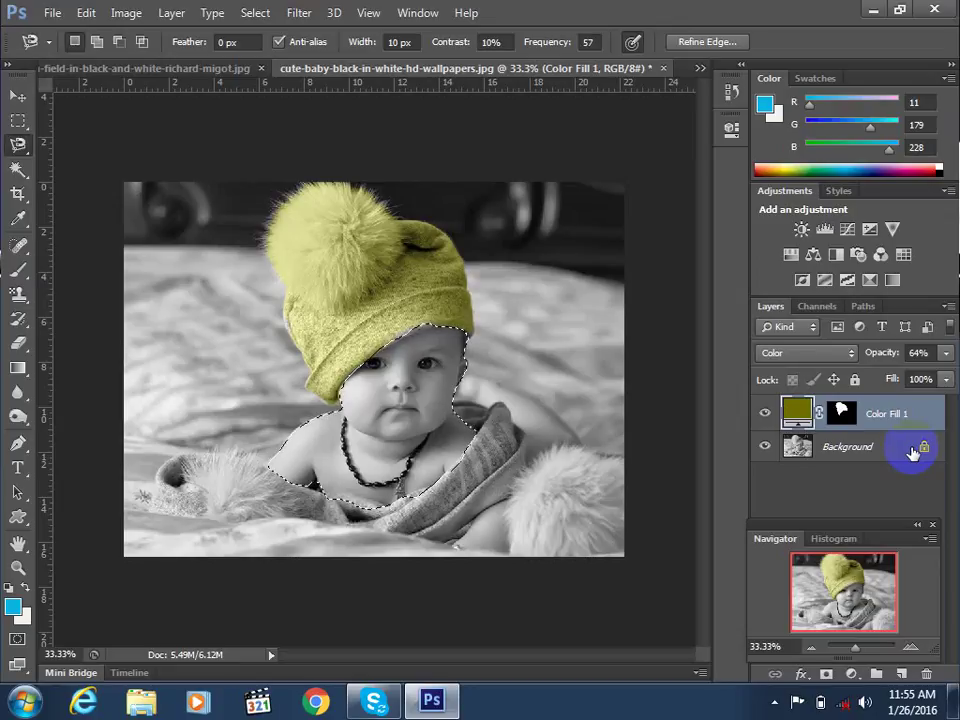
Inspect the skin selection by switching repeatedly between the Quick Mask overlay and the normal view
key(q)
key(q)
key(q)
key(q)
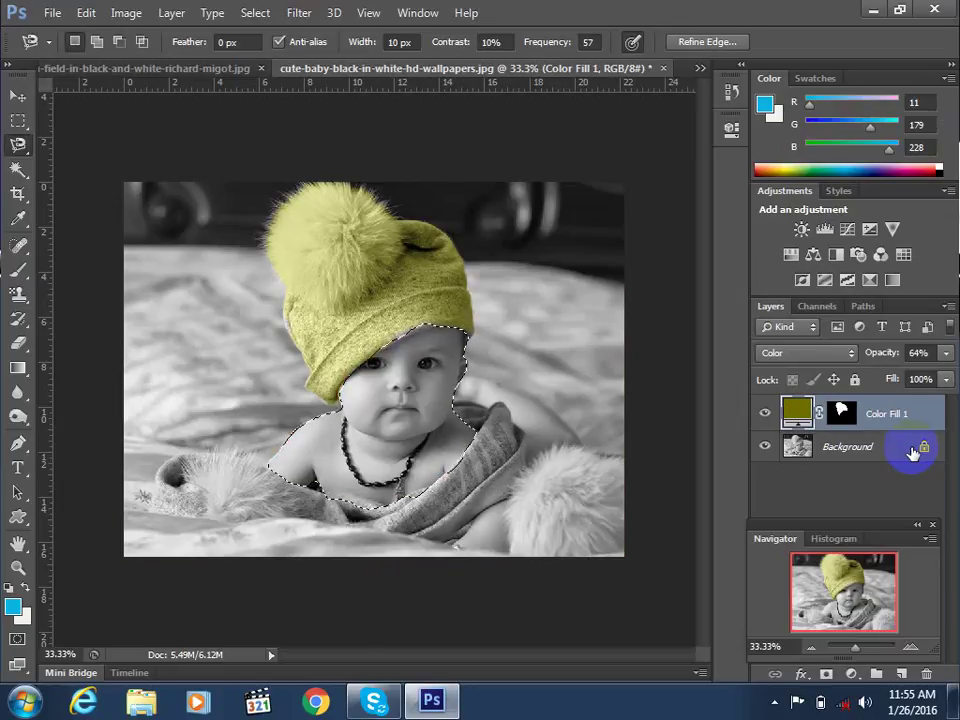
key(q)
key(q)
key(q)
key(q)
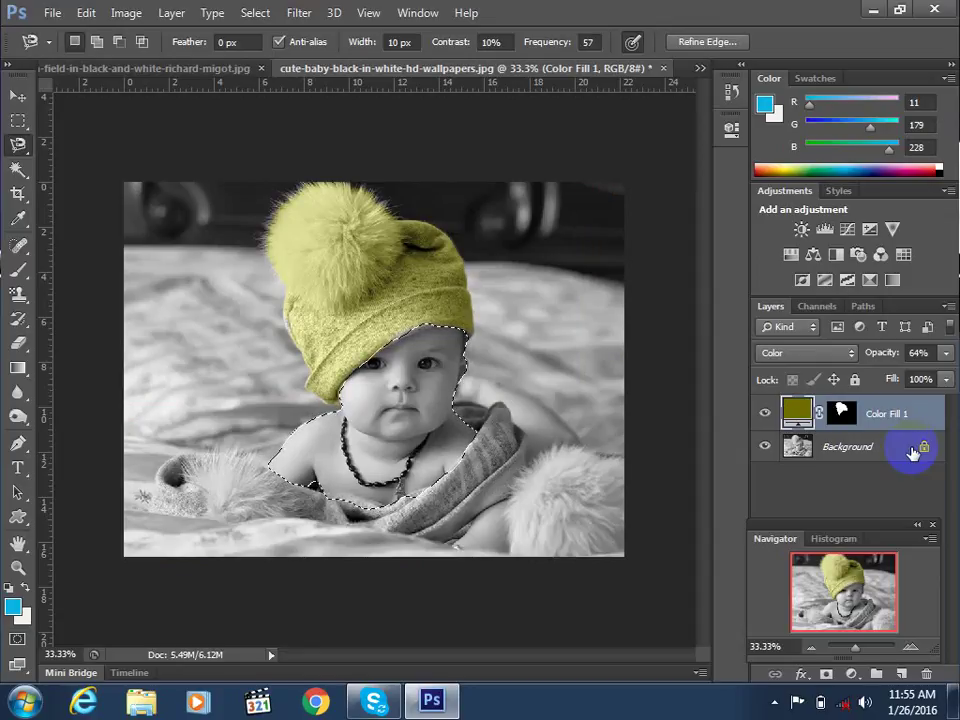
key(q)
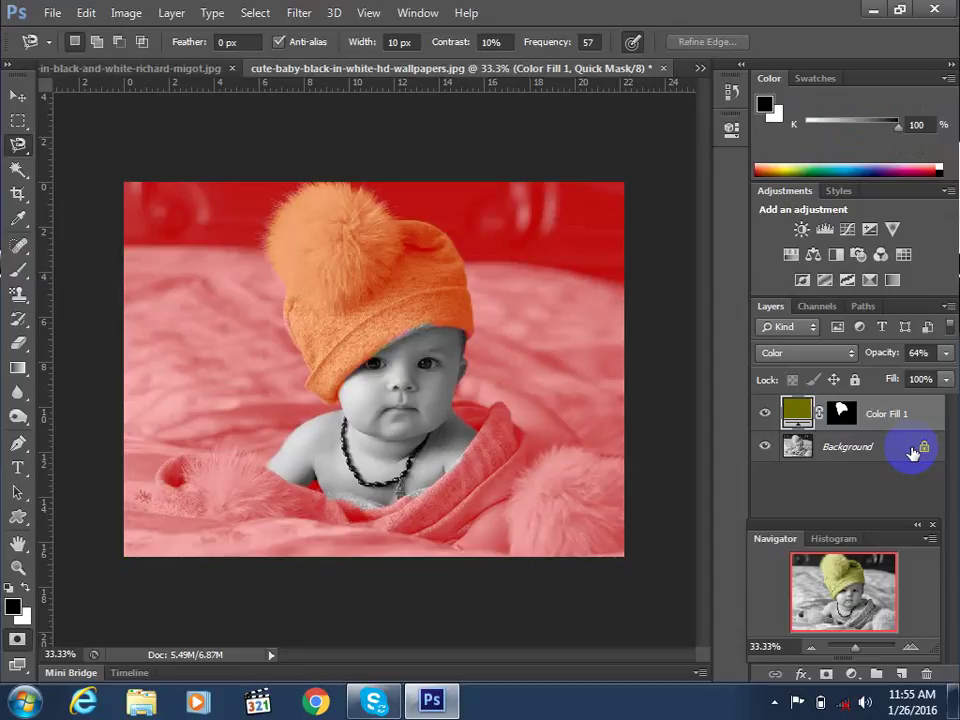
key(q)
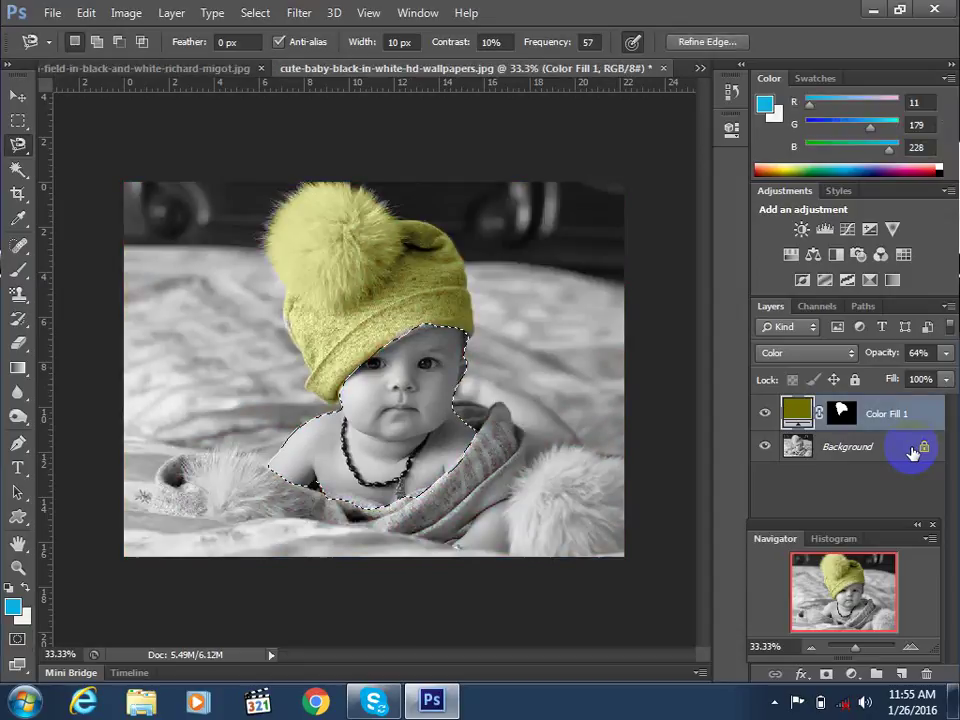
key(q)
key(q)
In Quick Mask mode, paint black over the irises of both eyes with an enlarged brush to exclude them from the skin selection
key(q)
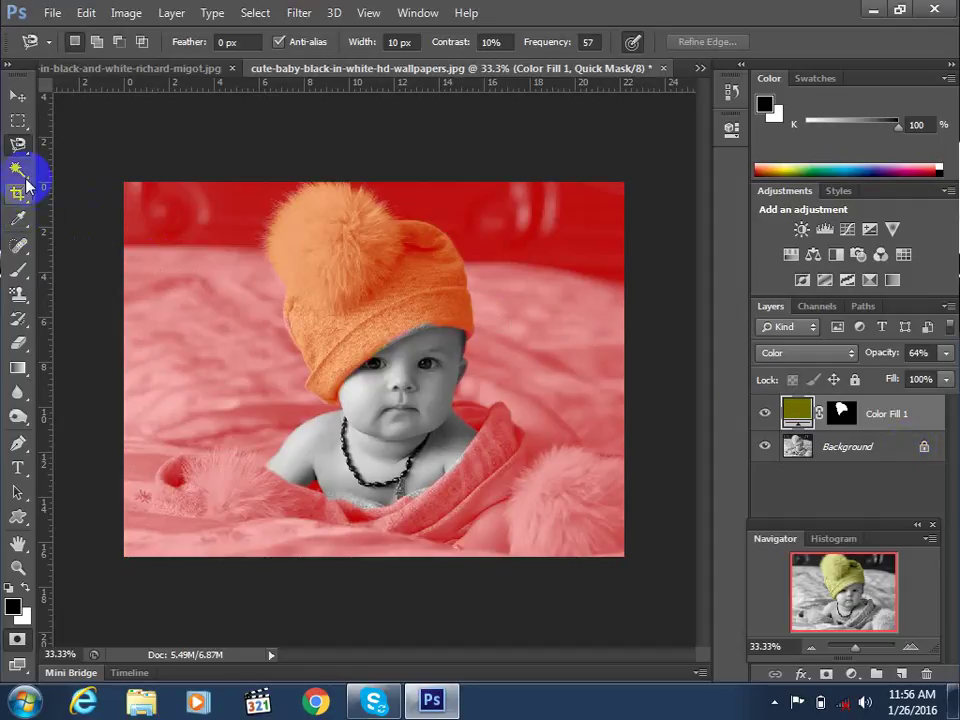
key(ctrl+plus)
key(ctrl+plus)
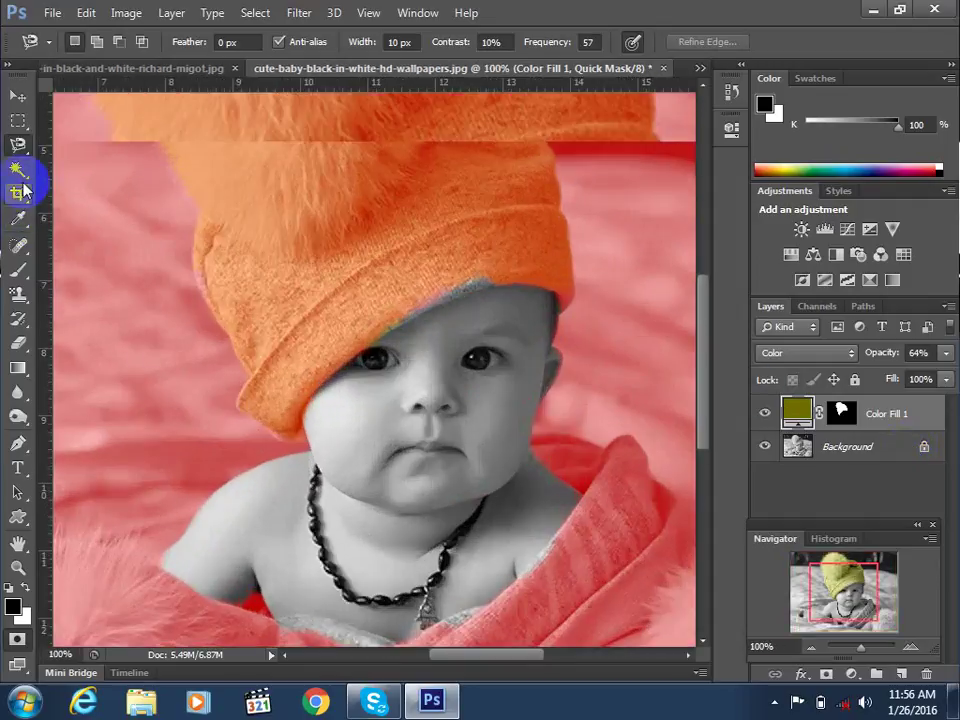
key(ctrl+minus)
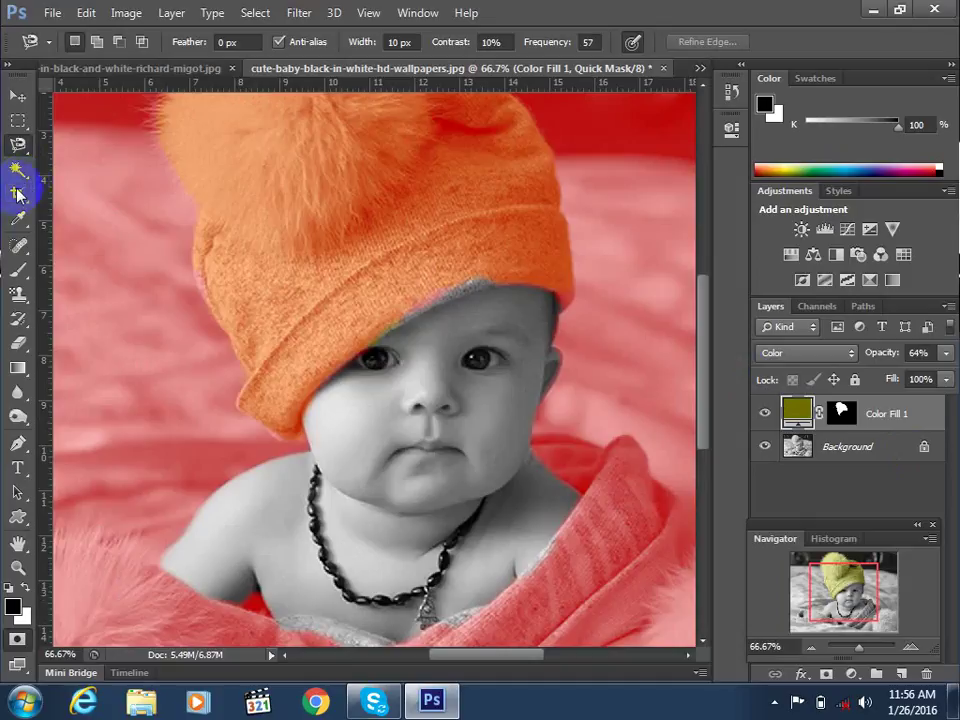
drag(18, 270, 57, 265)
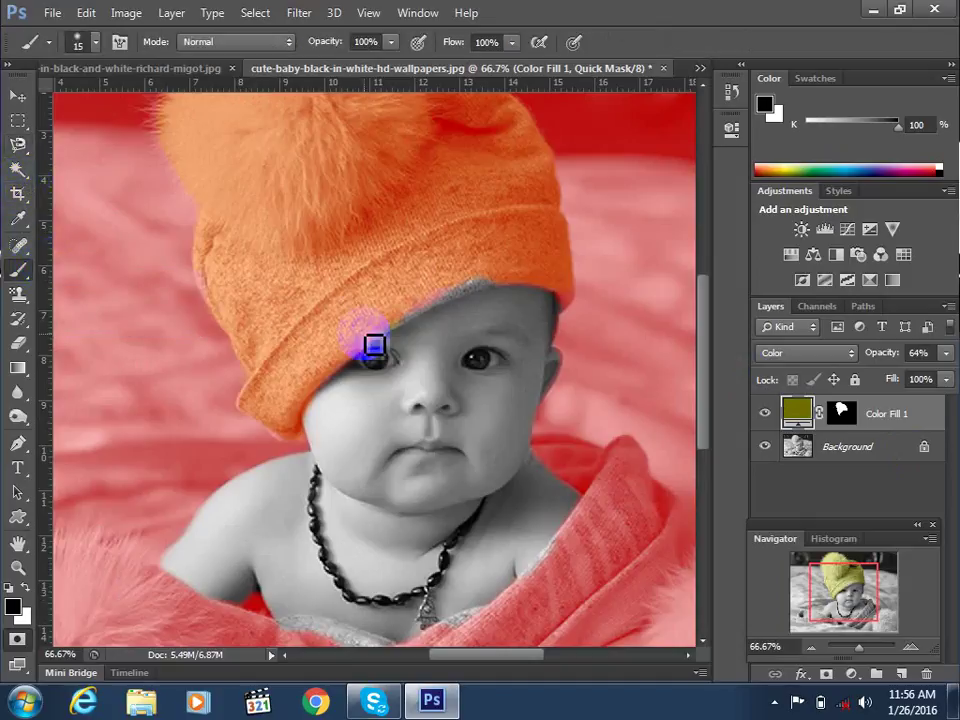
key(bracketright)
key(bracketright)
key(bracketright)
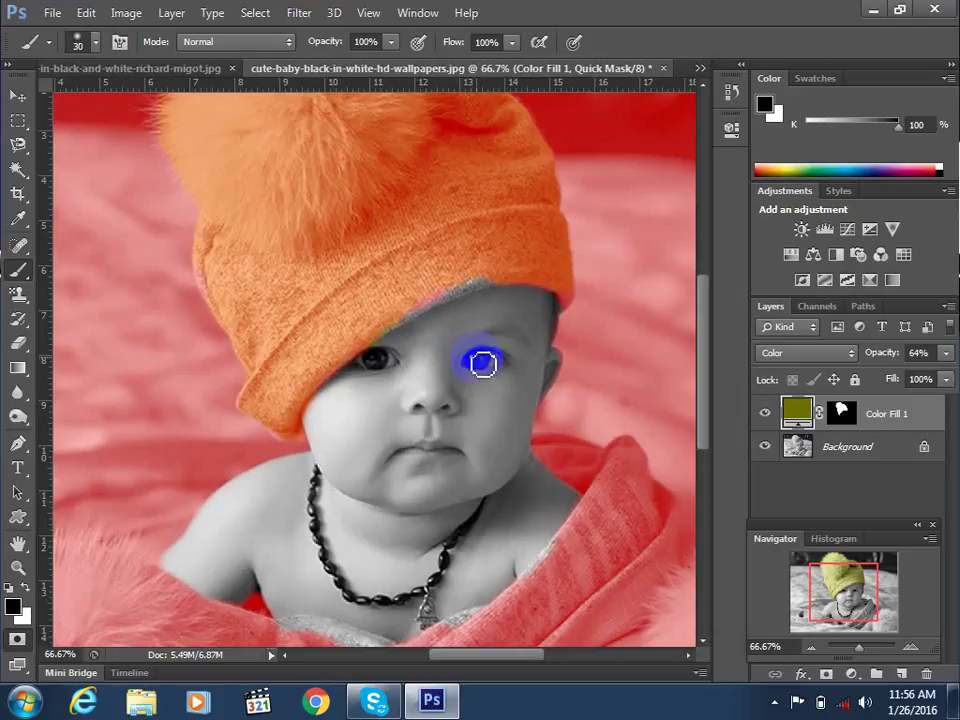
mouse_move(479, 360)
mouse_down()
mouse_move(486, 364)
mouse_move(474, 362)
mouse_up()
key(ctrl+z)
drag(368, 356, 377, 360)
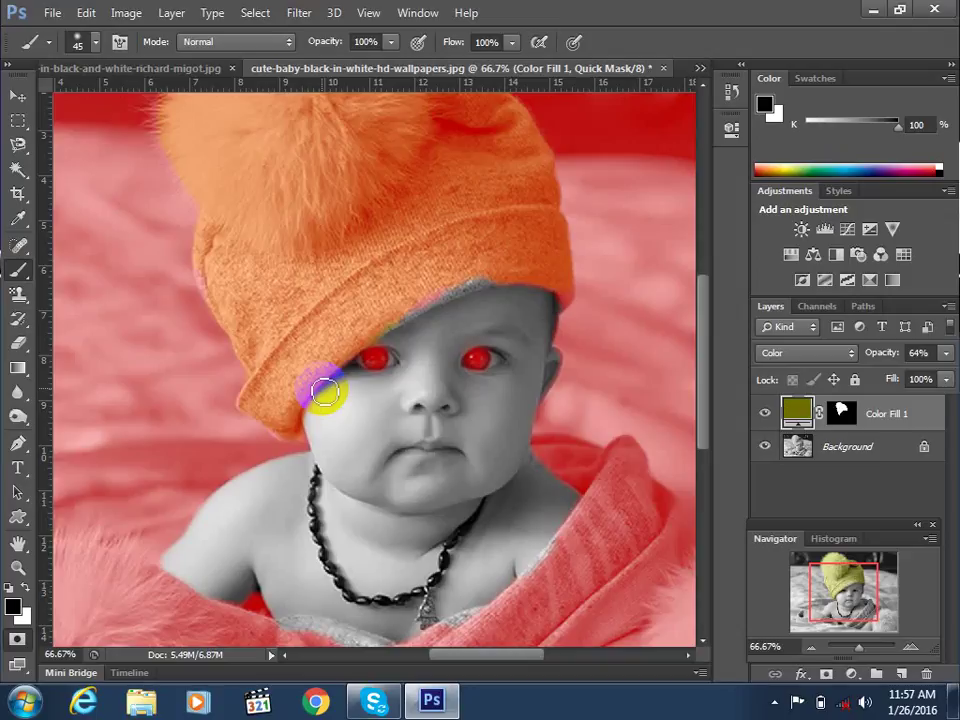
Paint the bead necklace and its pendant out of the skin selection with a 20 px brush
click(314, 483)
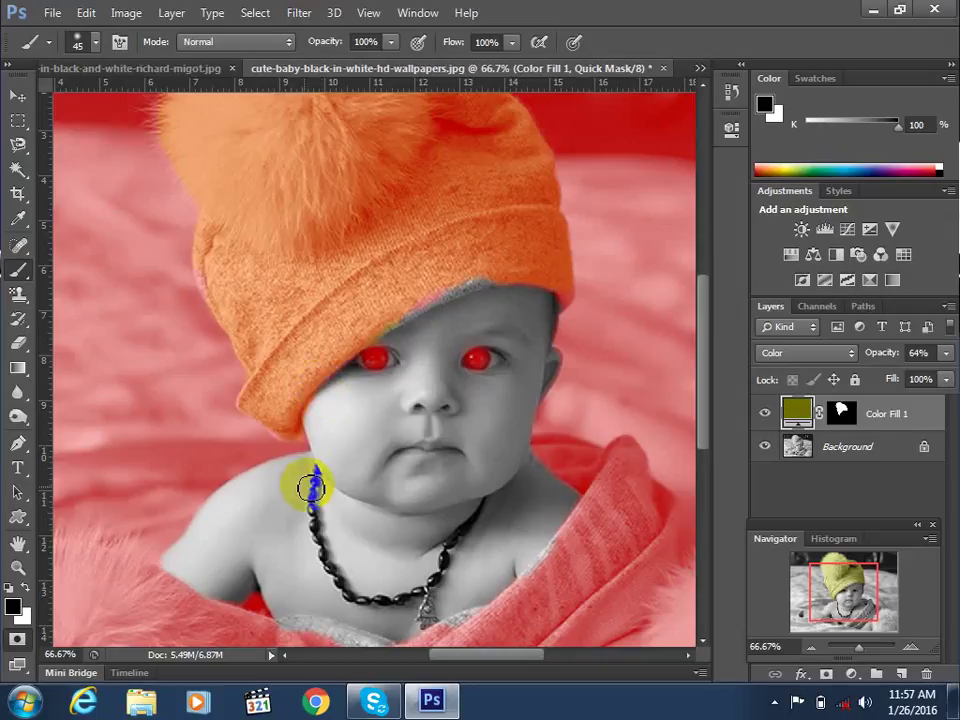
key(bracketleft)
key(bracketleft)
key(bracketleft)
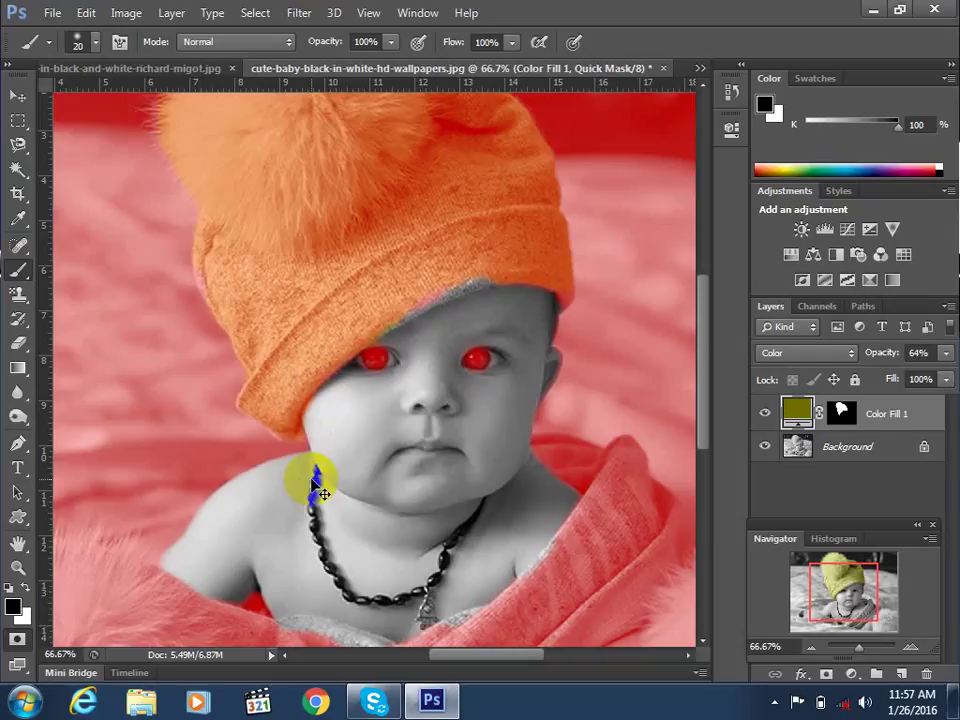
key(ctrl+plus)
drag(840, 592, 838, 606)
mouse_move(327, 303)
mouse_down()
mouse_move(336, 355)
mouse_move(332, 317)
mouse_move(322, 372)
mouse_move(352, 467)
mouse_up()
mouse_move(357, 467)
mouse_down()
mouse_move(381, 506)
mouse_move(465, 512)
mouse_move(503, 489)
mouse_move(521, 441)
mouse_move(585, 354)
mouse_move(489, 534)
mouse_move(495, 549)
mouse_move(510, 532)
mouse_move(497, 504)
mouse_up()
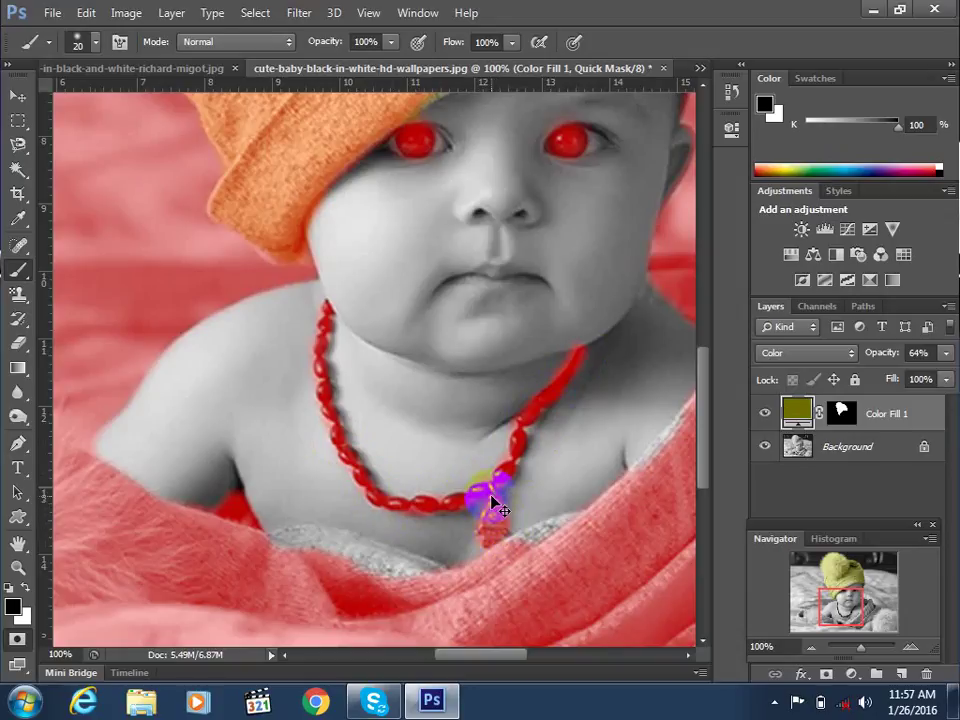
key(ctrl+minus)
key(ctrl+minus)
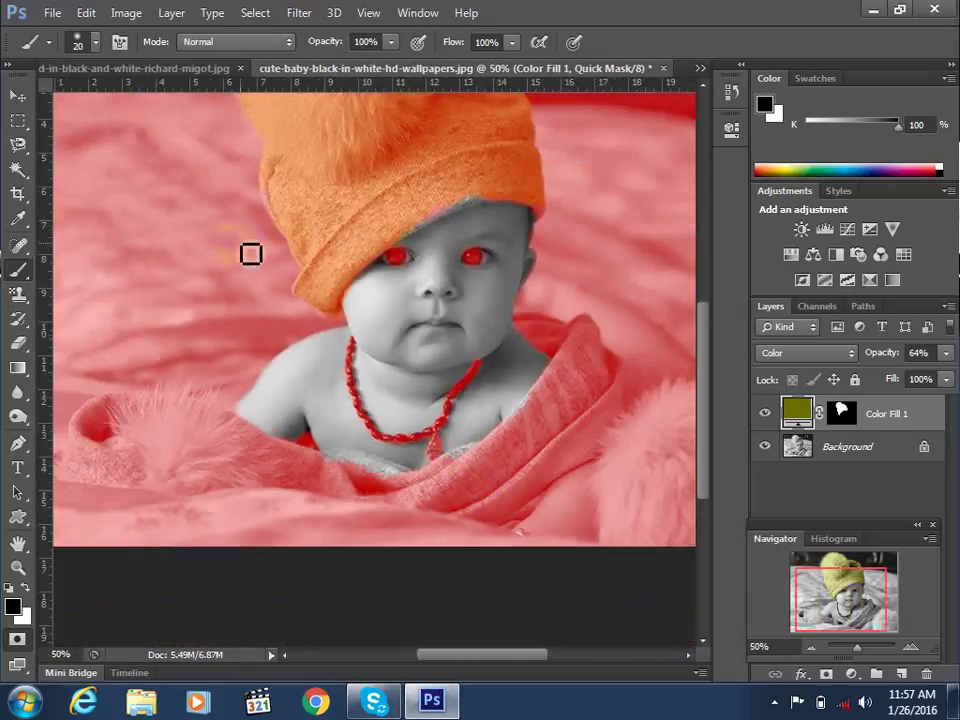
Examine the soft and hard round brush presets for the mask painting
click(80, 42)
click(129, 186)
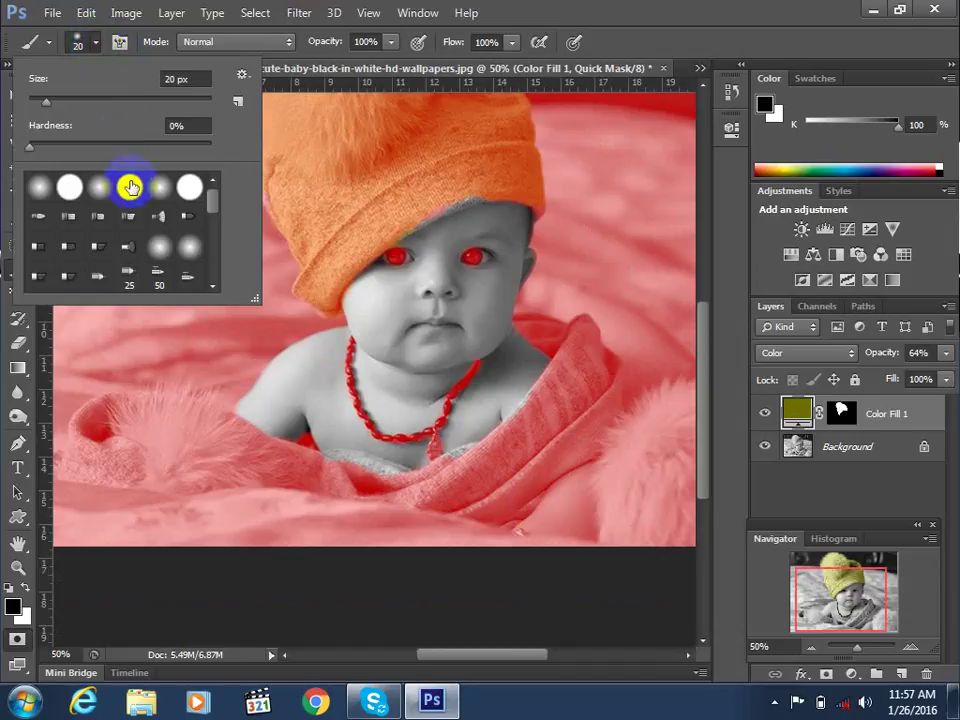
click(100, 188)
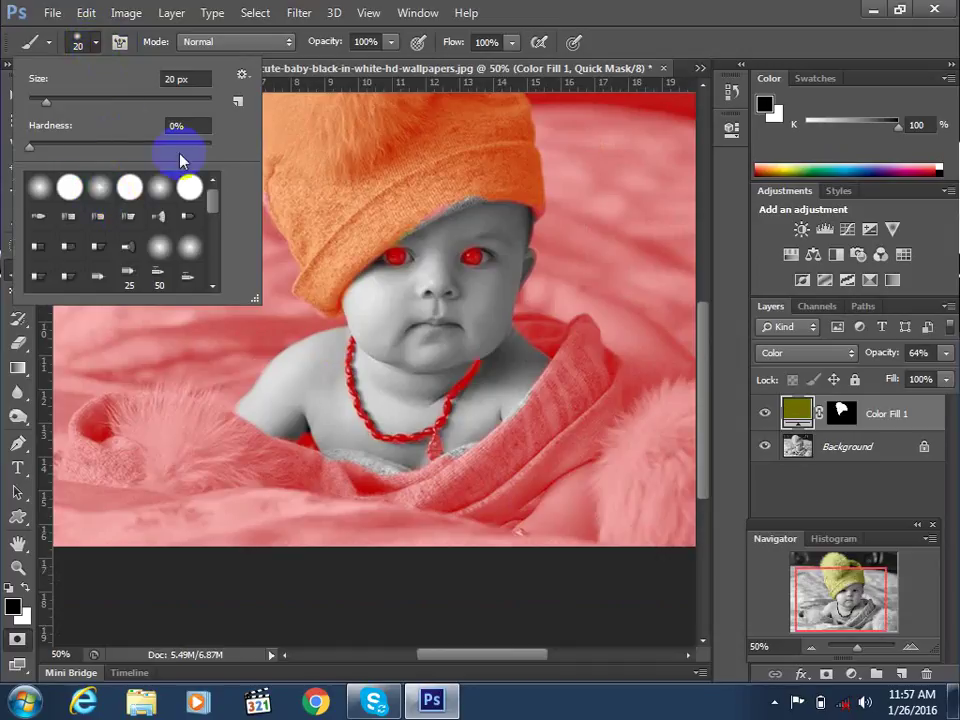
click(586, 14)
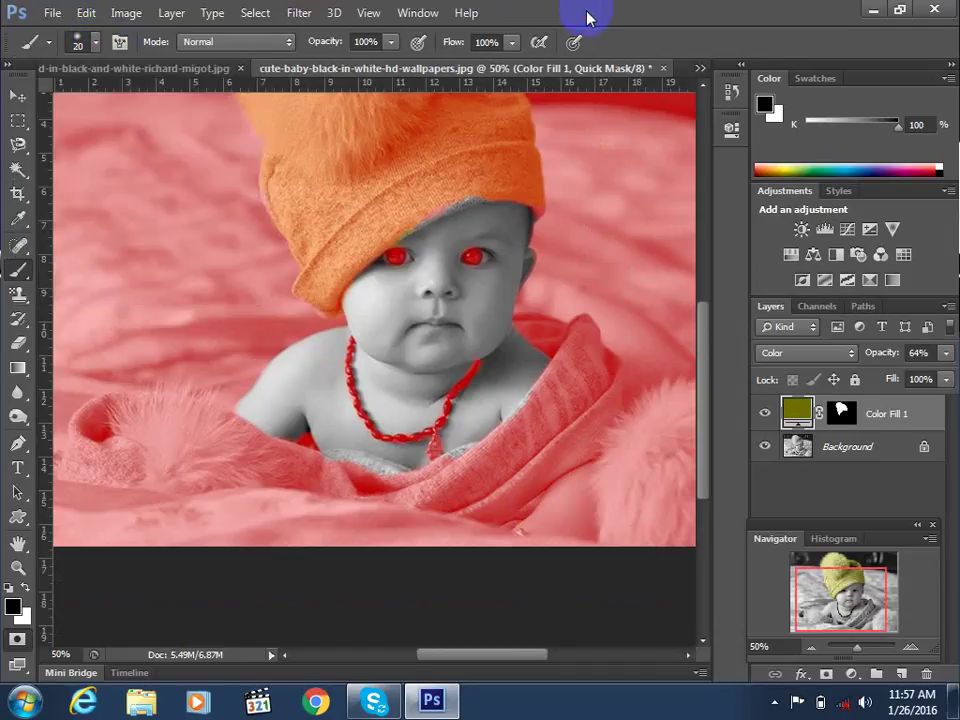
Paint the lips out of the skin selection in Quick Mask mode and return to the normal selection view
key(q)
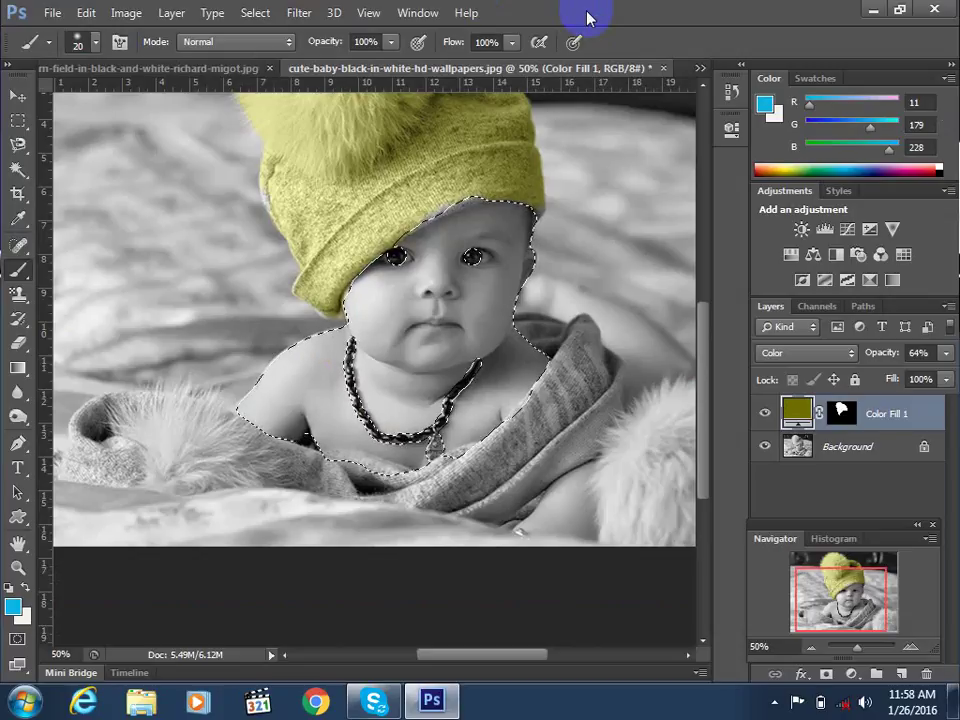
key(q)
click(403, 301)
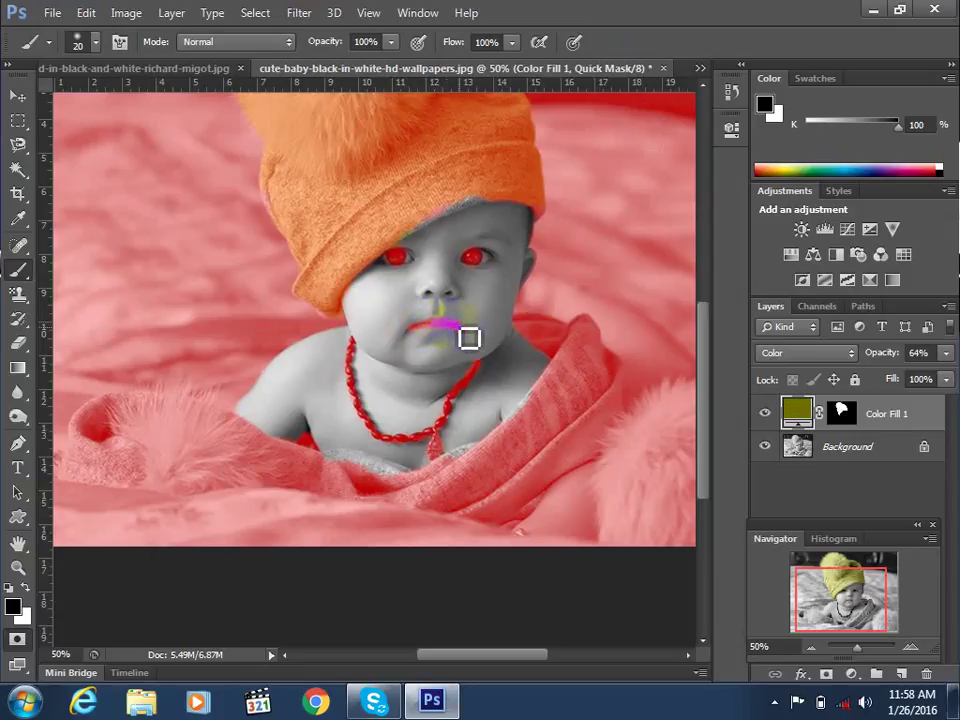
key(q)
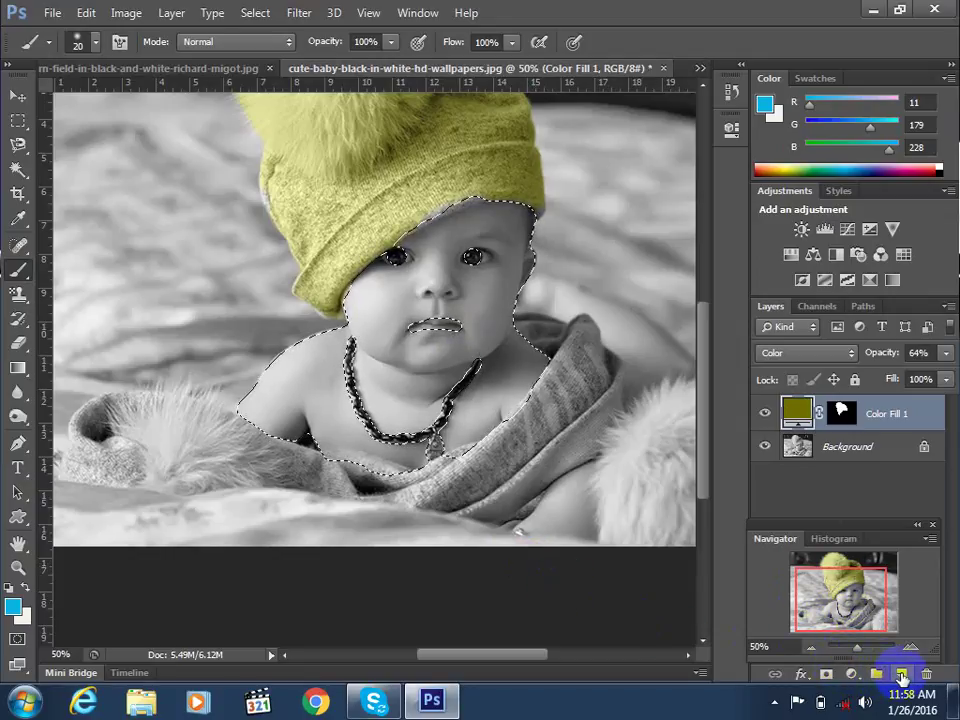
Add a solid color fill layer in the orange-yellow e4ae0b over the selected skin
click(852, 676)
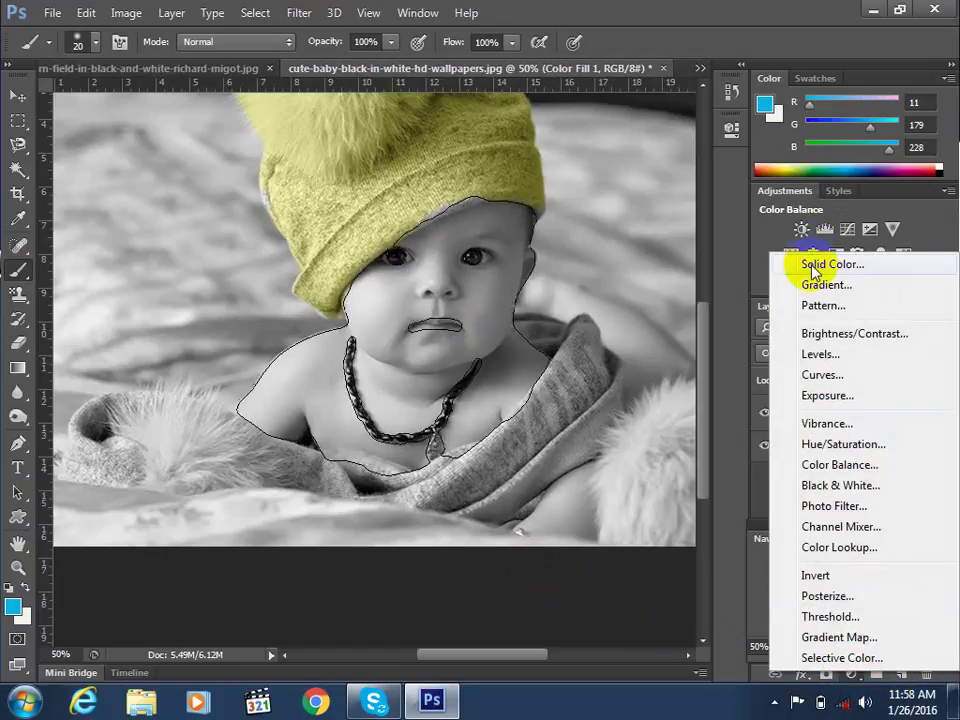
click(800, 264)
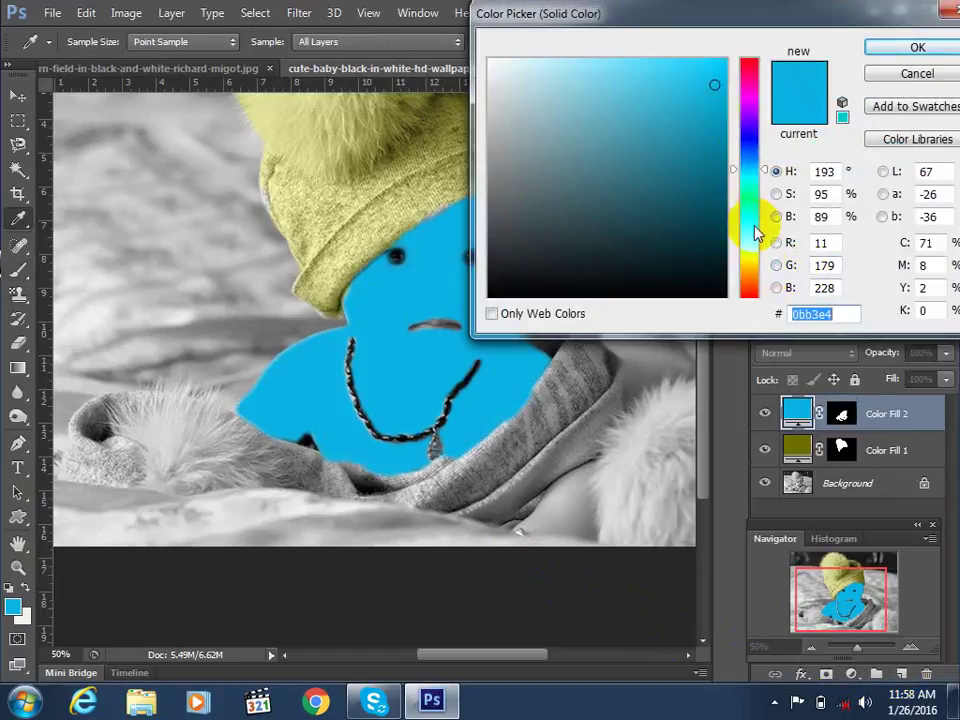
click(750, 267)
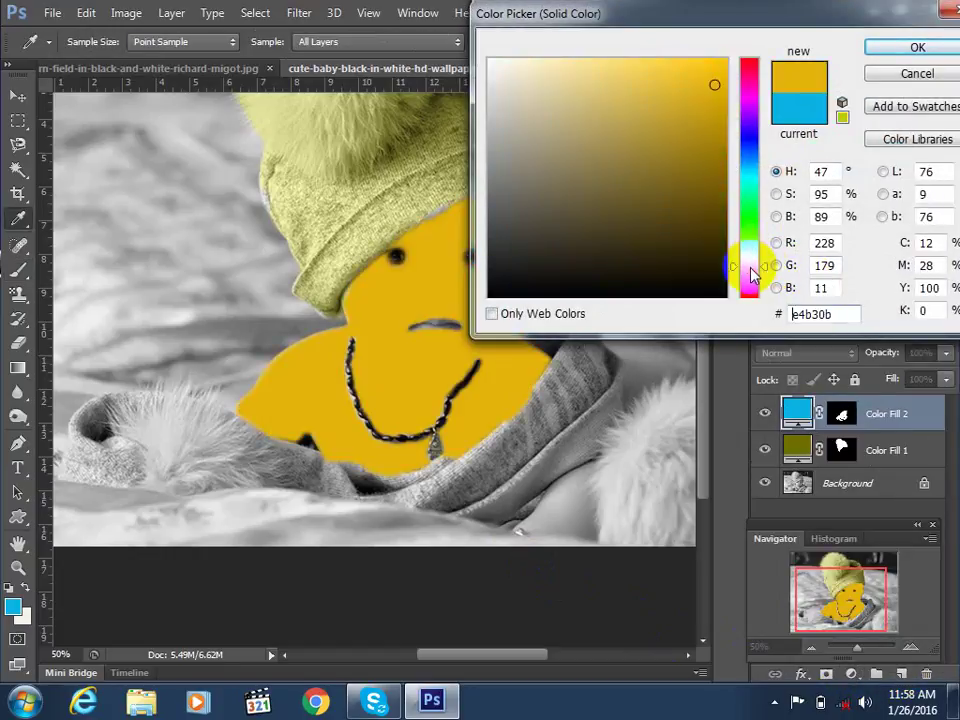
drag(752, 268, 750, 269)
click(888, 48)
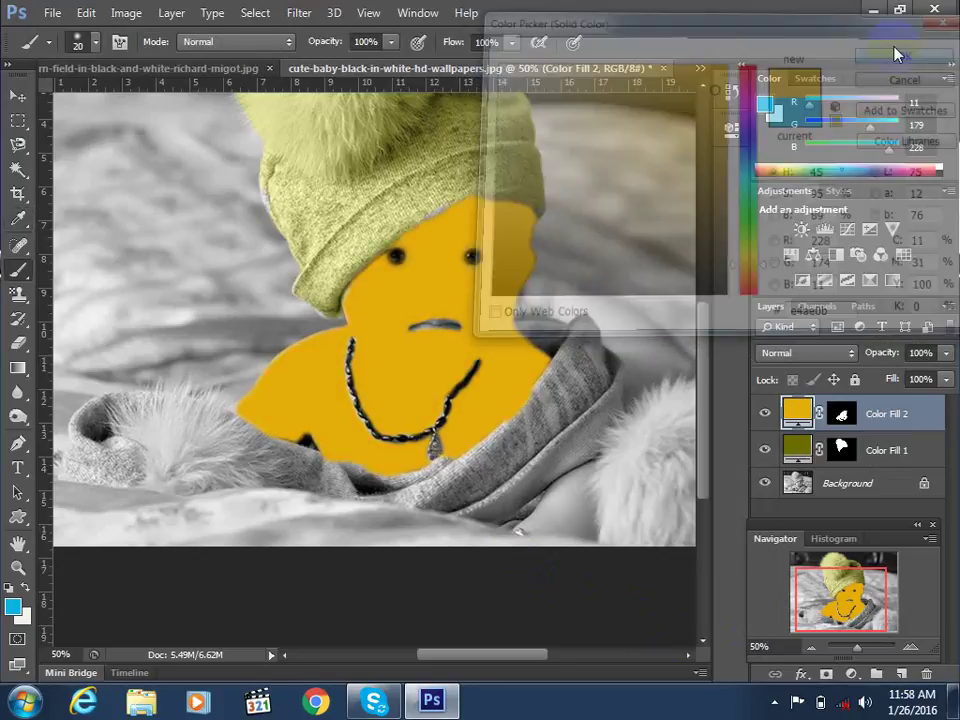
Try Multiply on the skin fill layer, set its blend mode to Overlay and lower its opacity to 61%
click(815, 355)
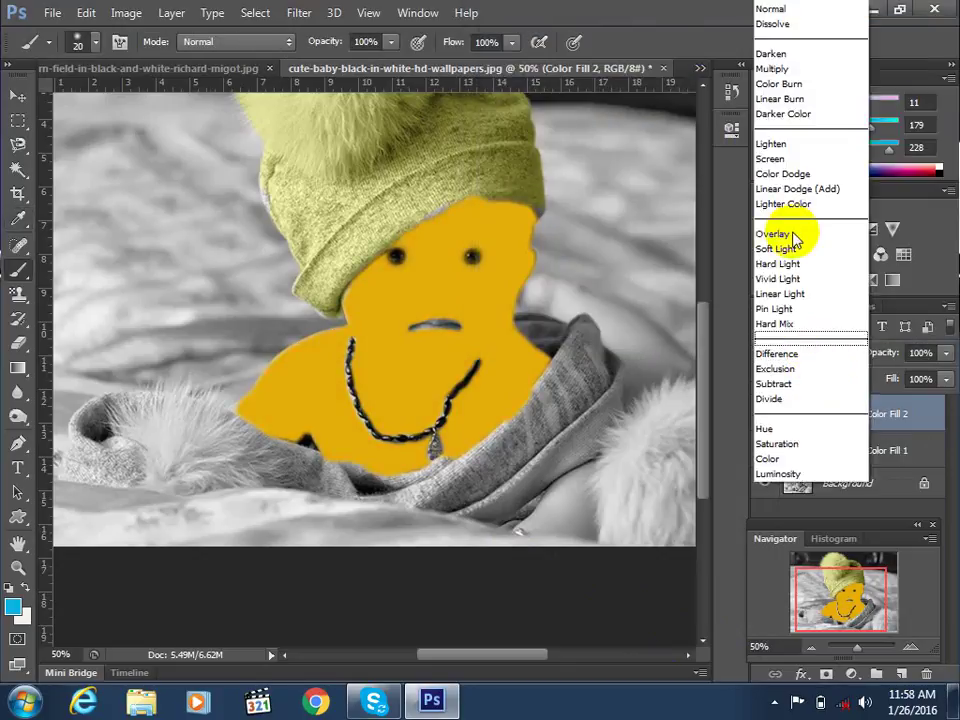
click(790, 68)
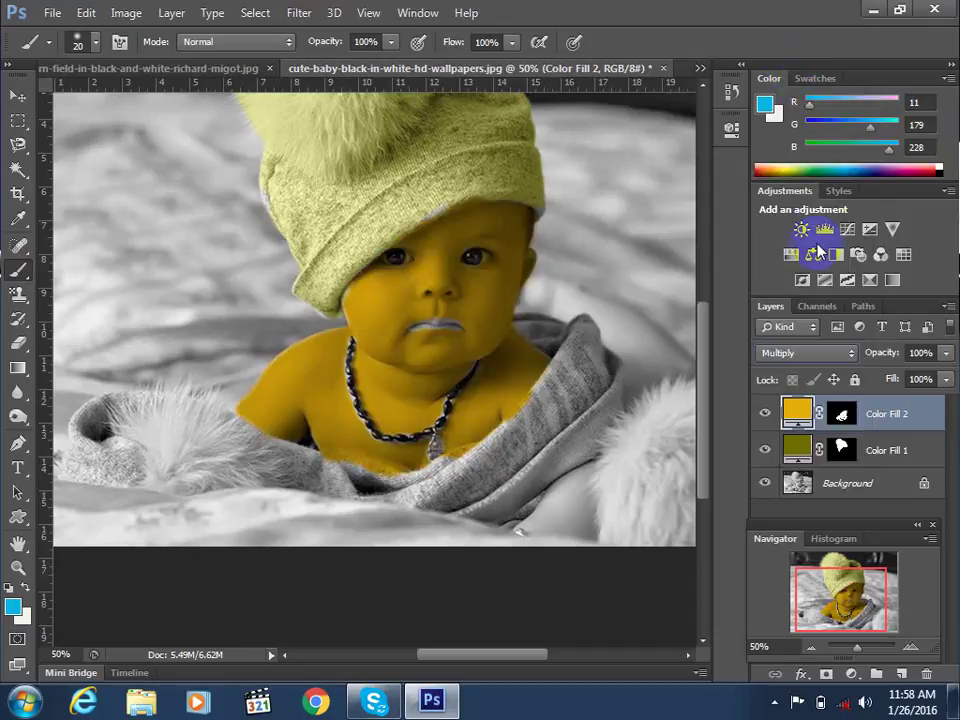
click(810, 356)
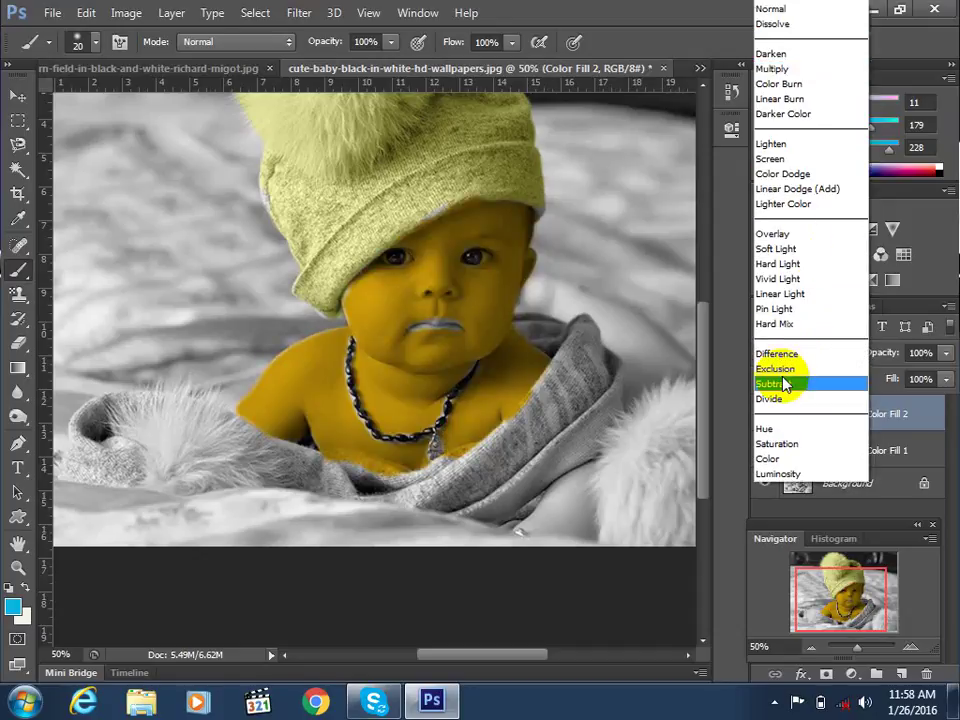
click(779, 235)
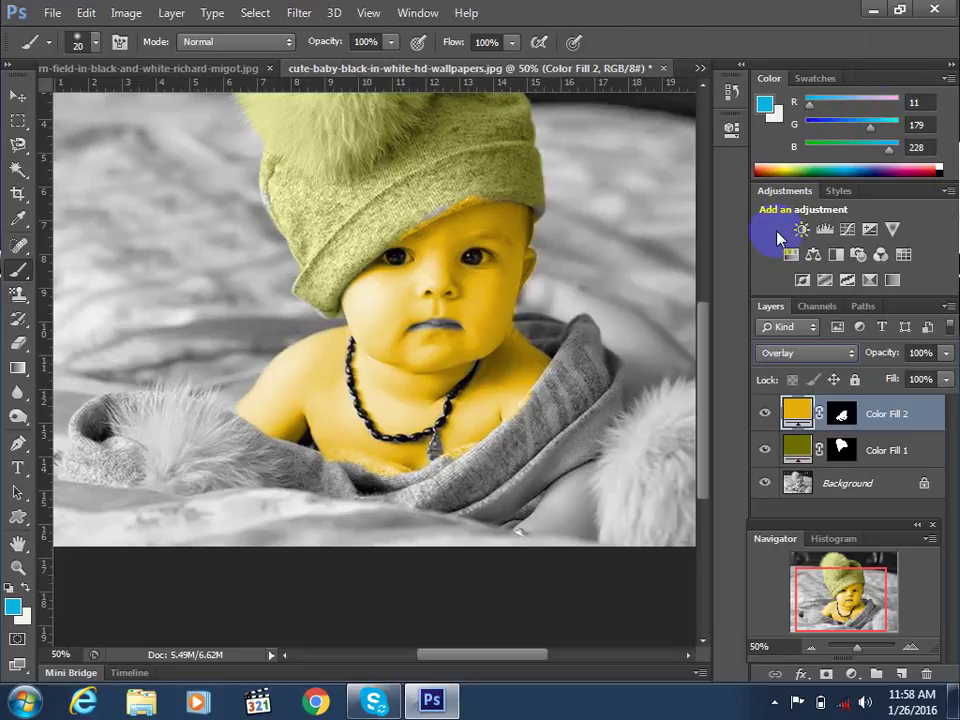
click(945, 353)
drag(944, 376, 910, 378)
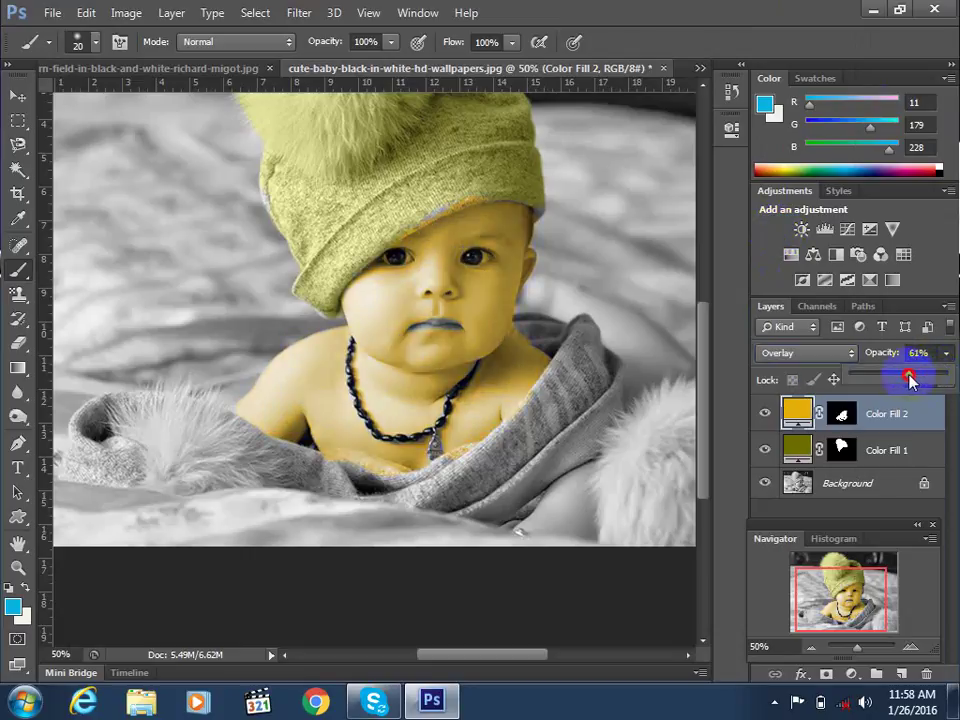
Recolor the skin fill layer, trying the brown 795c02 and settling on the darker brown 5d4702
double_click(795, 408)
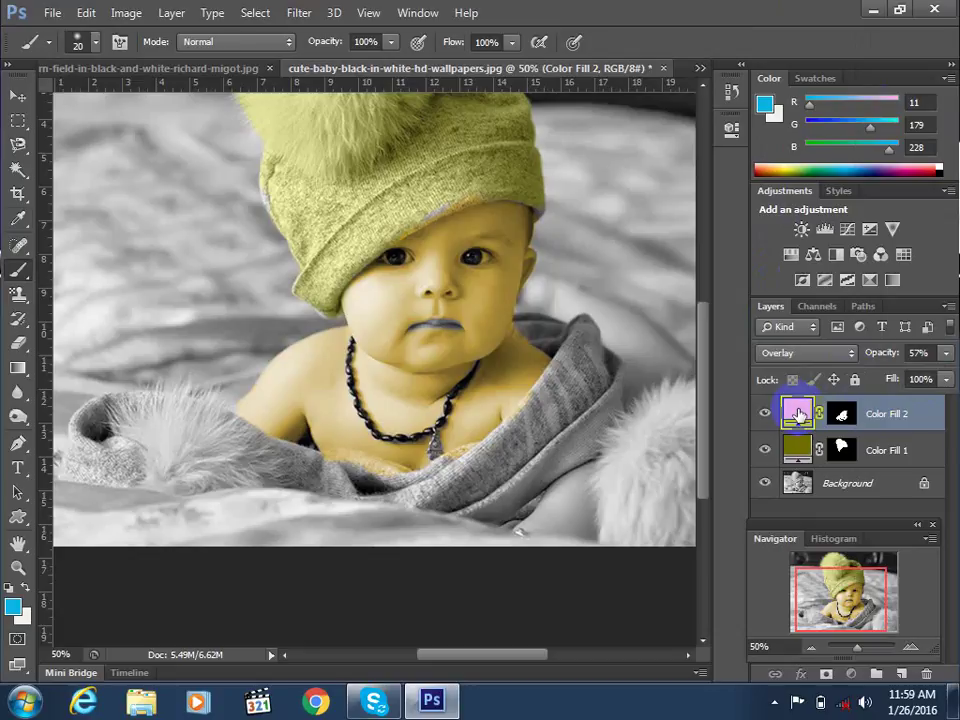
drag(714, 148, 721, 161)
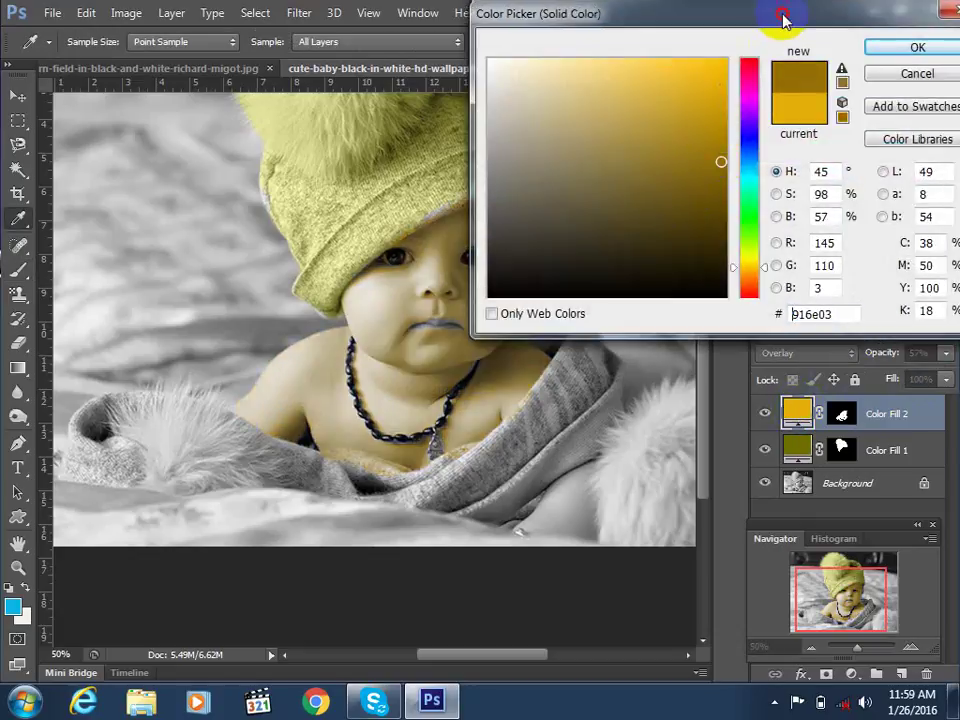
drag(780, 24, 830, 27)
drag(767, 193, 771, 187)
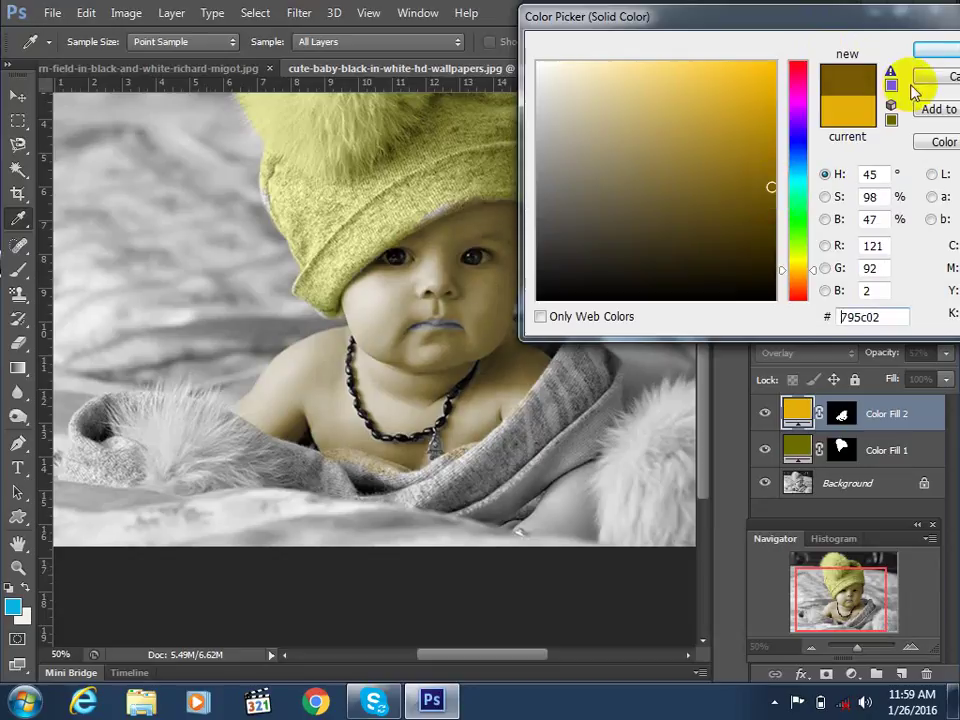
click(928, 52)
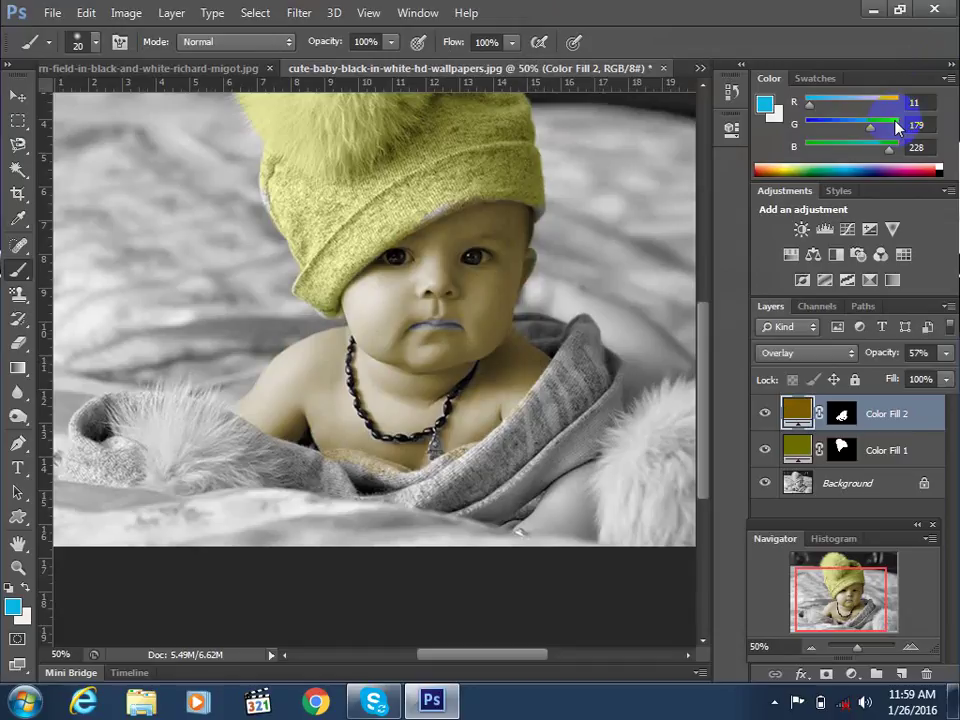
double_click(798, 411)
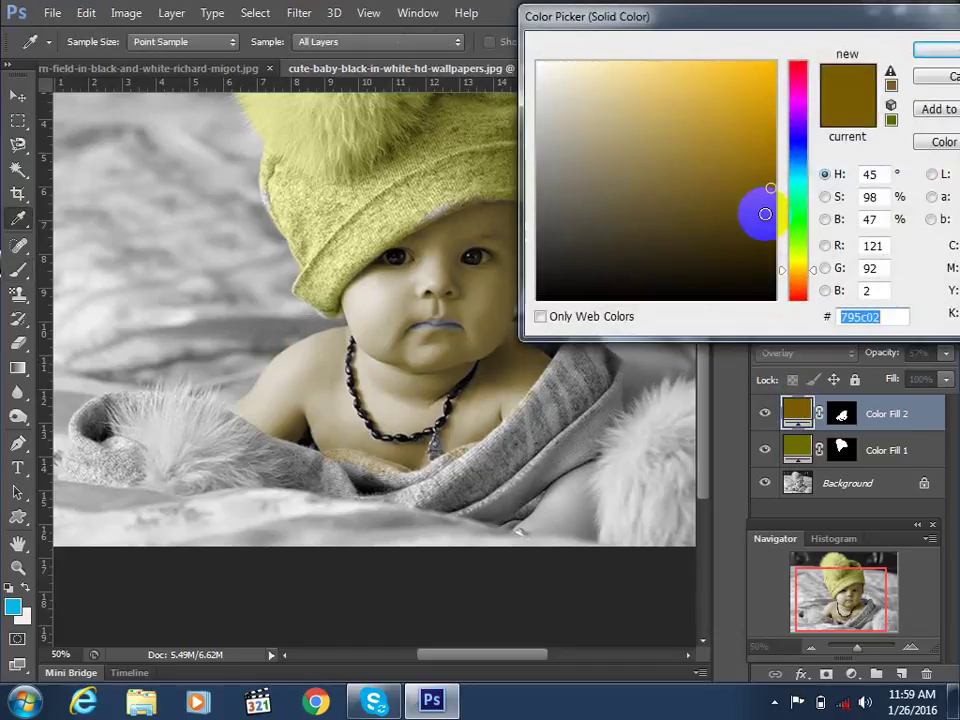
click(767, 213)
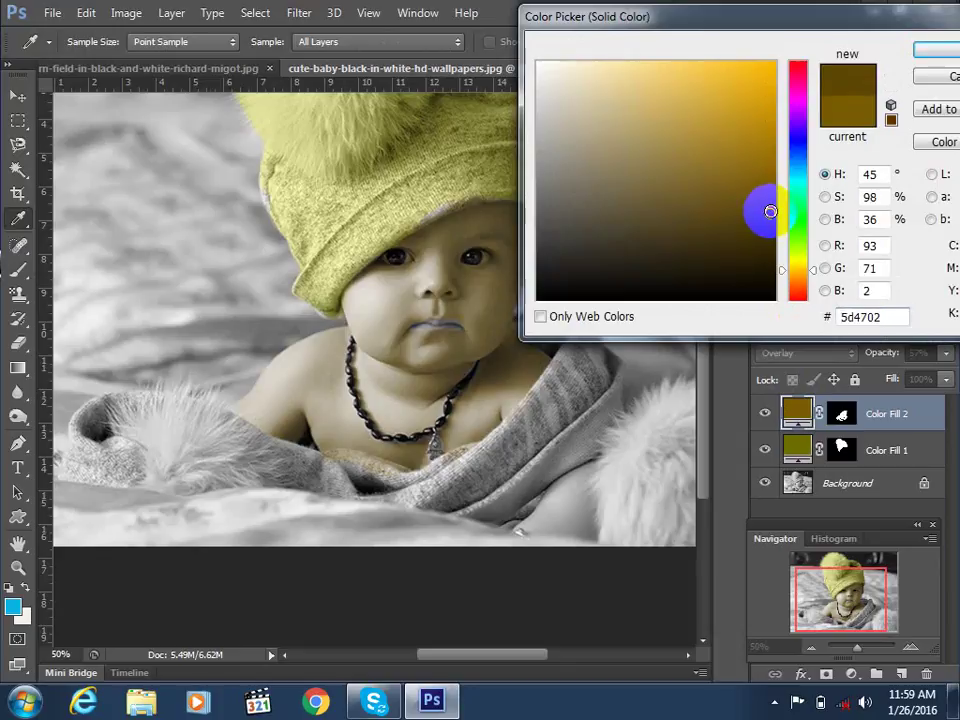
click(936, 50)
key(b)
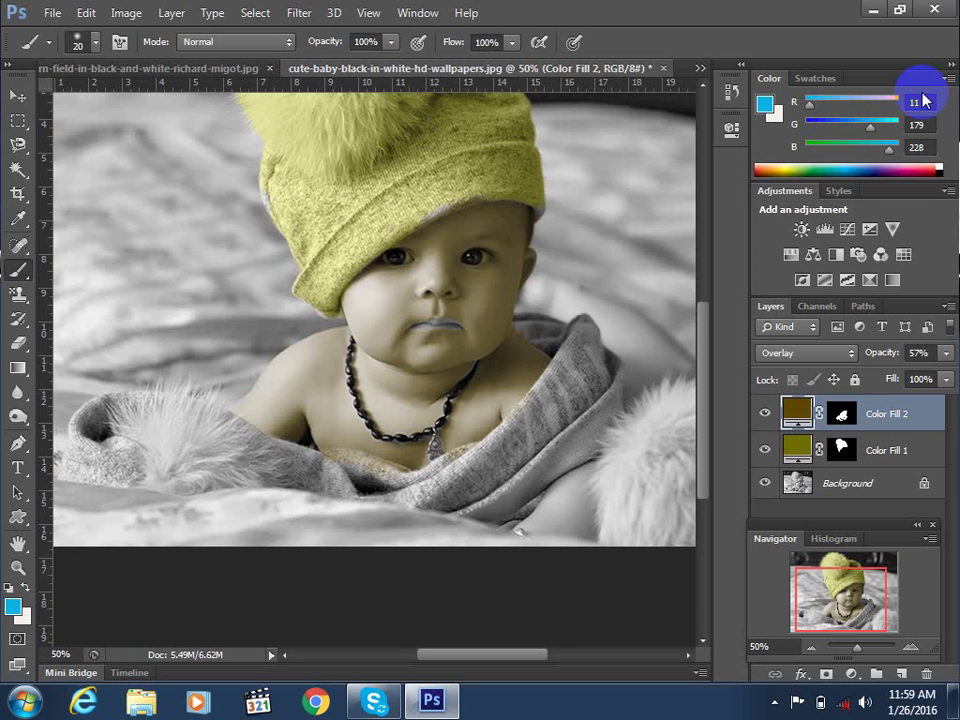
Select the irises of both eyes together with two elliptical marquee selections
key(ctrl+plus)
key(ctrl+plus)
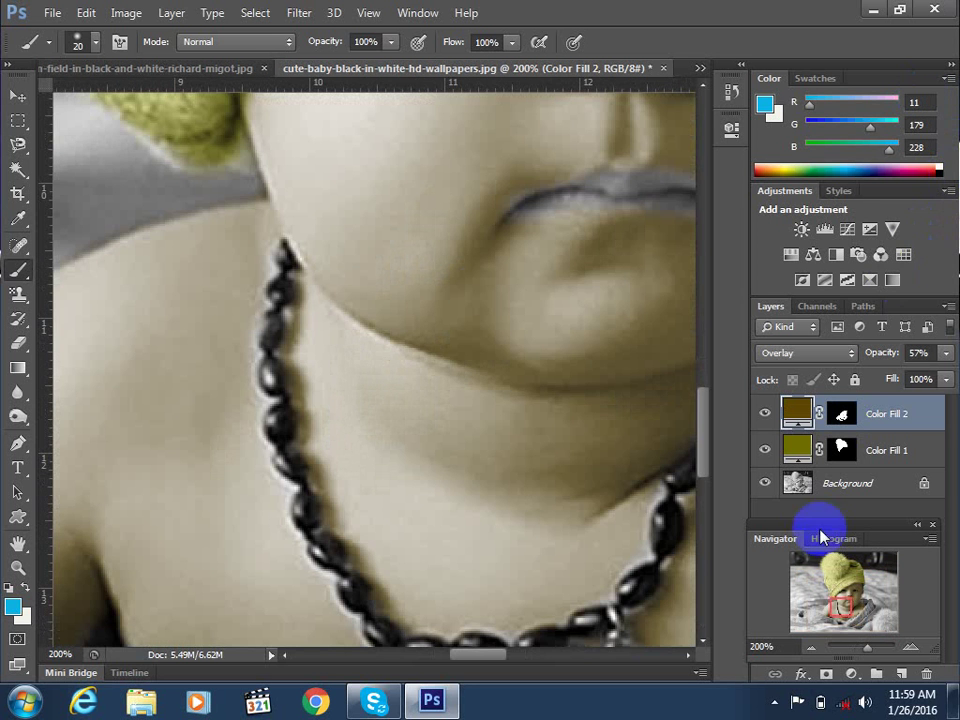
drag(838, 606, 850, 582)
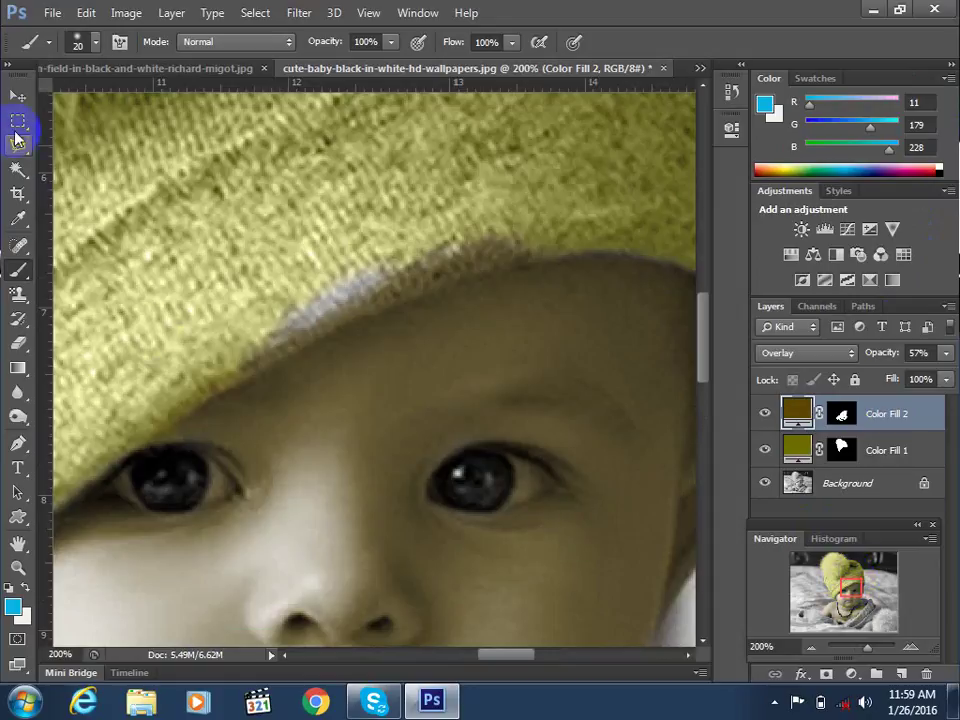
drag(18, 121, 86, 133)
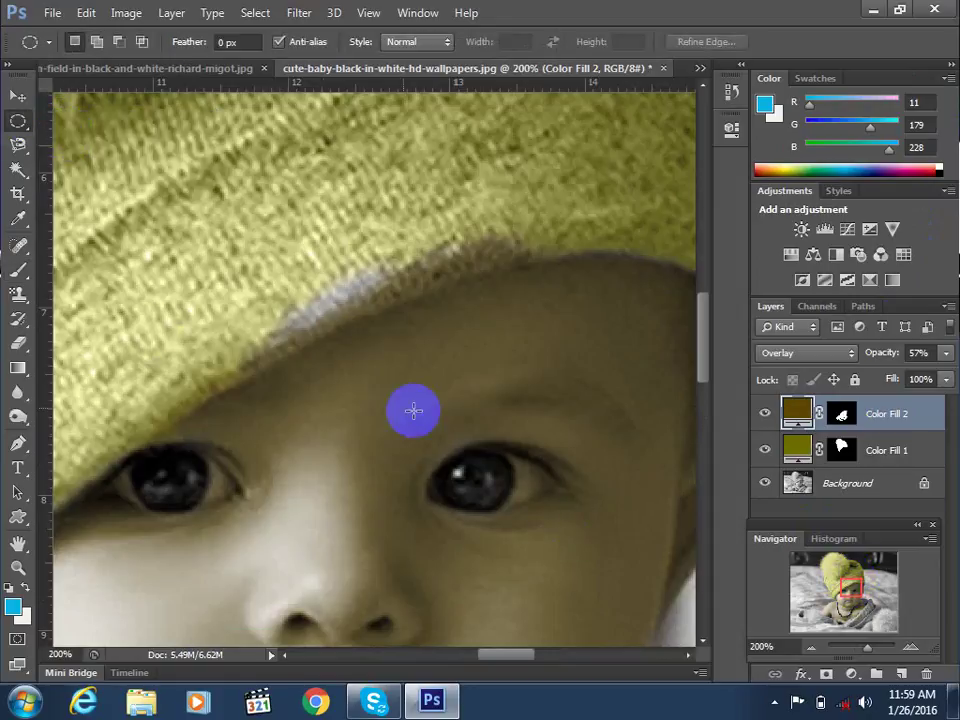
drag(450, 454, 501, 507)
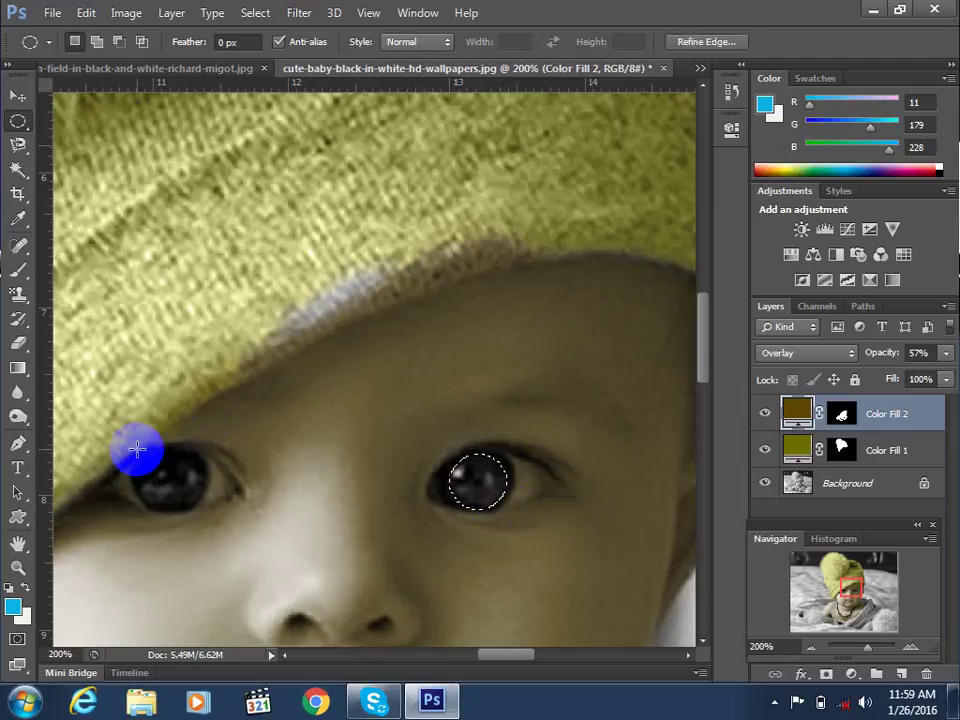
key(shift)
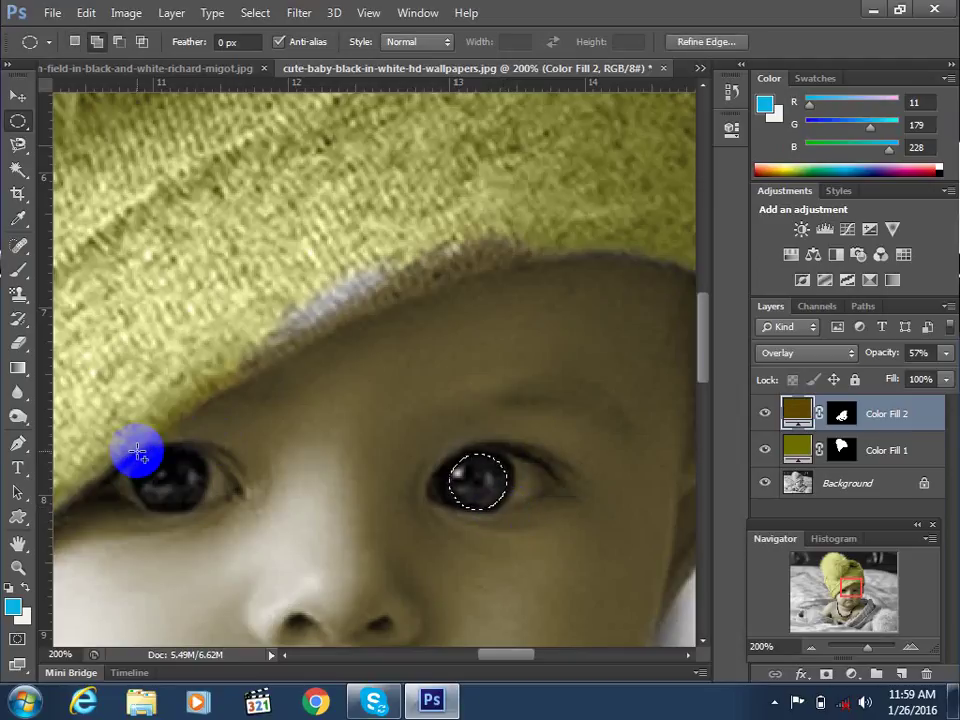
drag(137, 452, 204, 508)
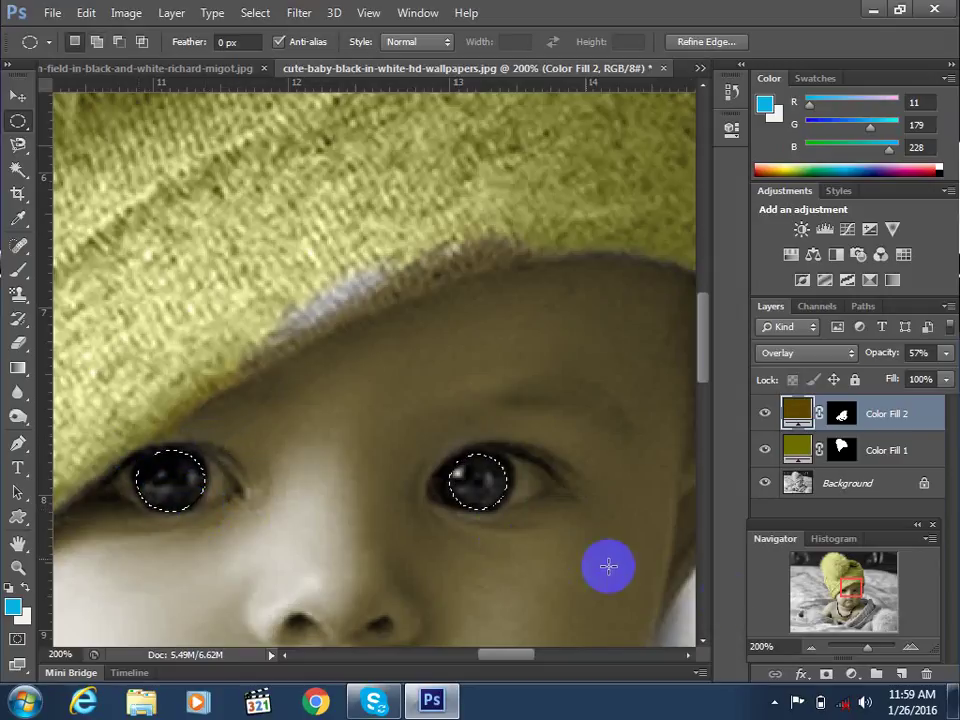
Add a solid color fill layer in the bright green 0df408 over the selected irises
key(ctrl+minus)
key(ctrl+minus)
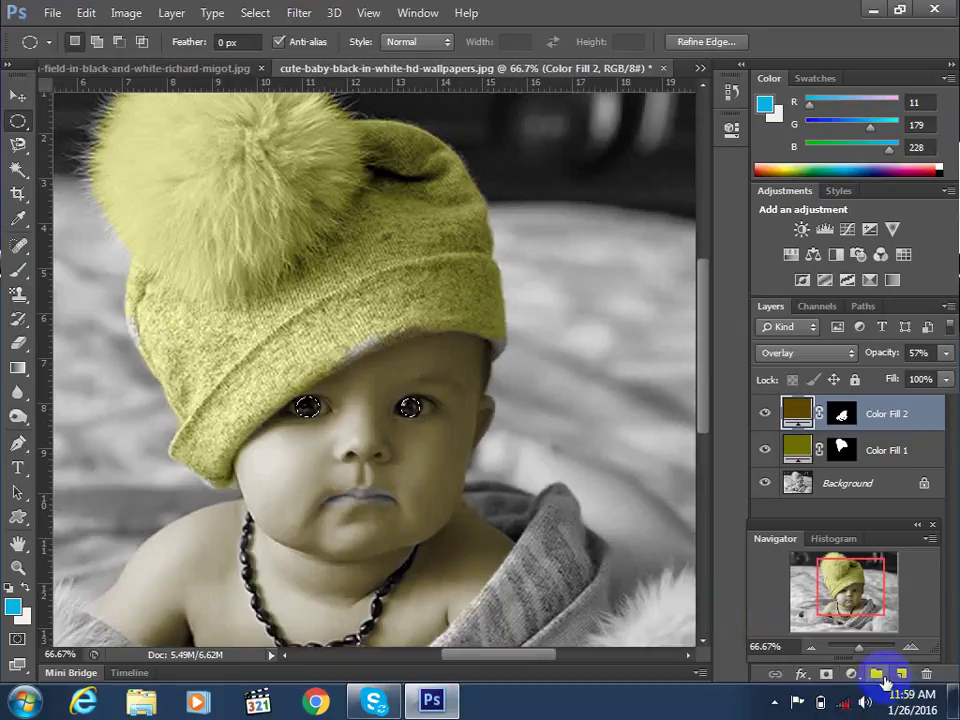
click(851, 675)
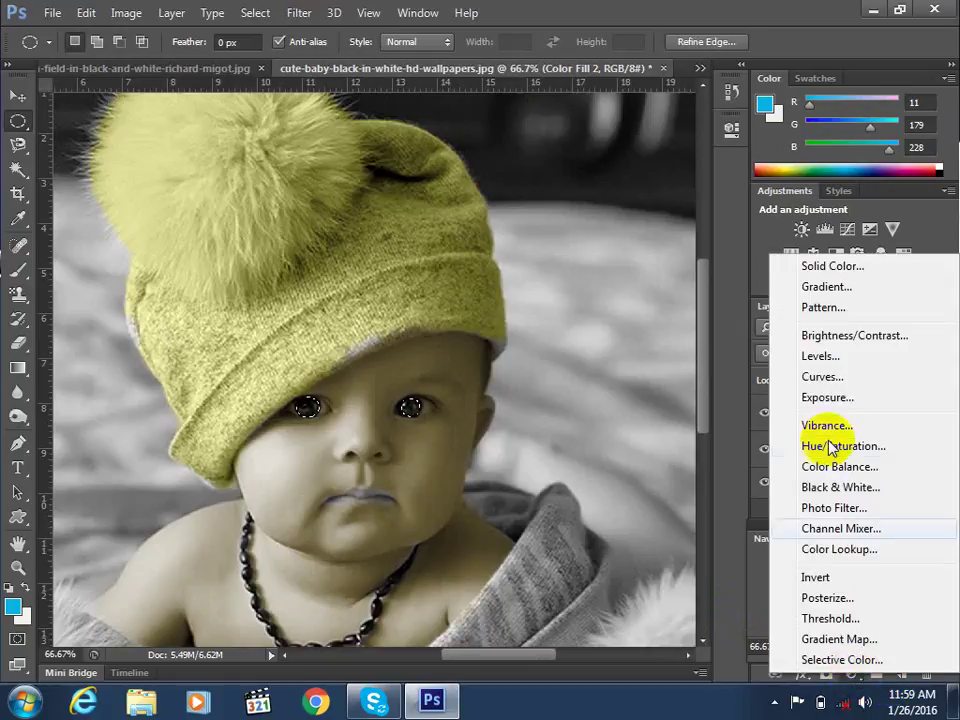
click(810, 266)
drag(794, 215, 796, 219)
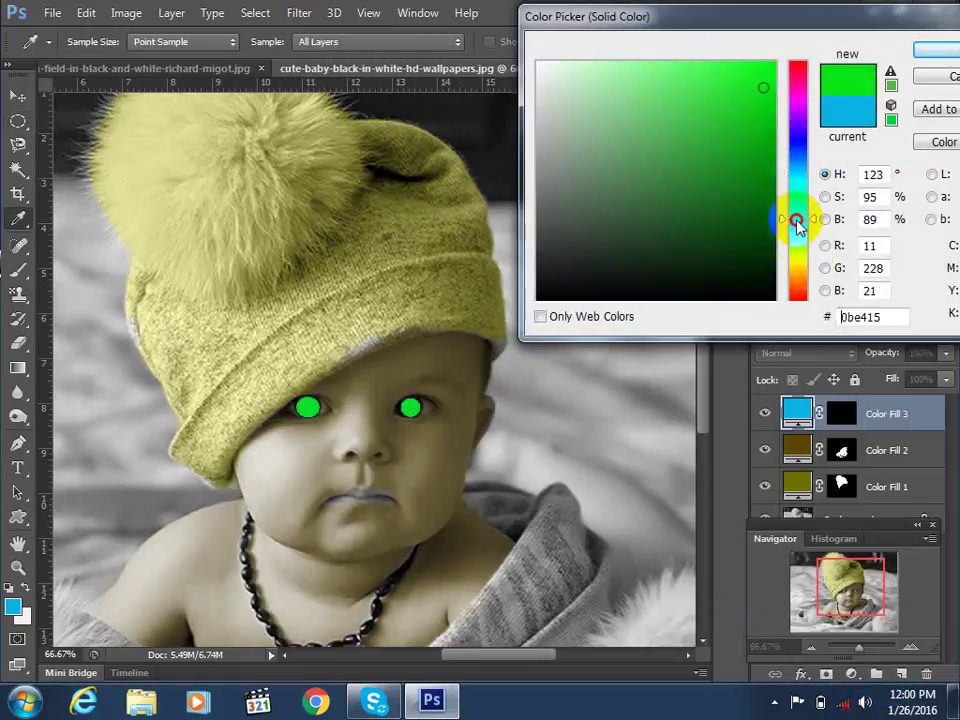
click(767, 72)
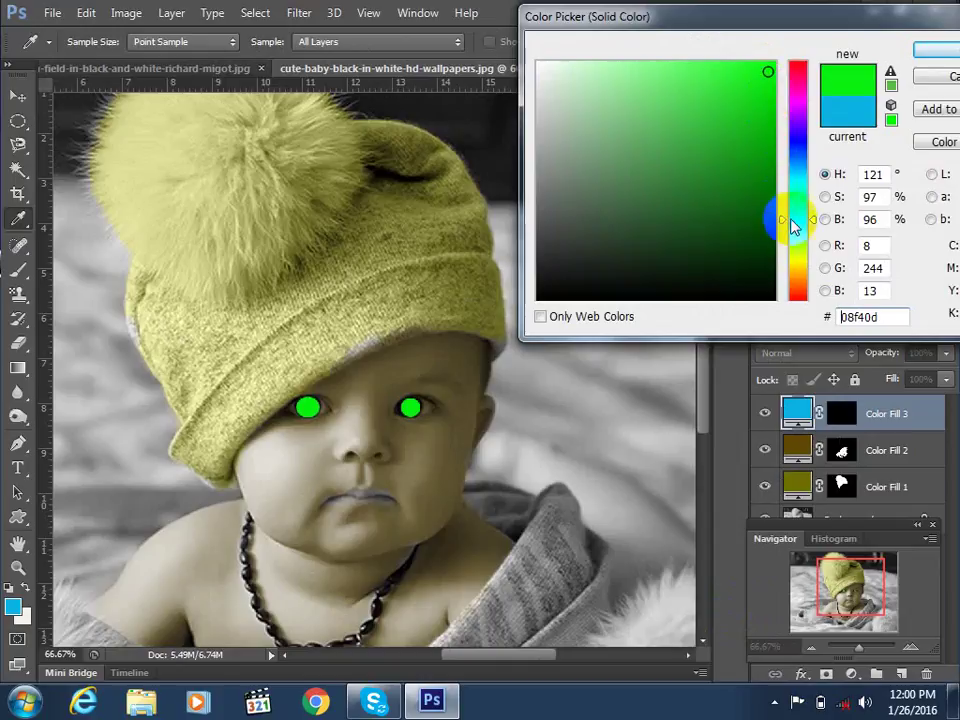
click(795, 221)
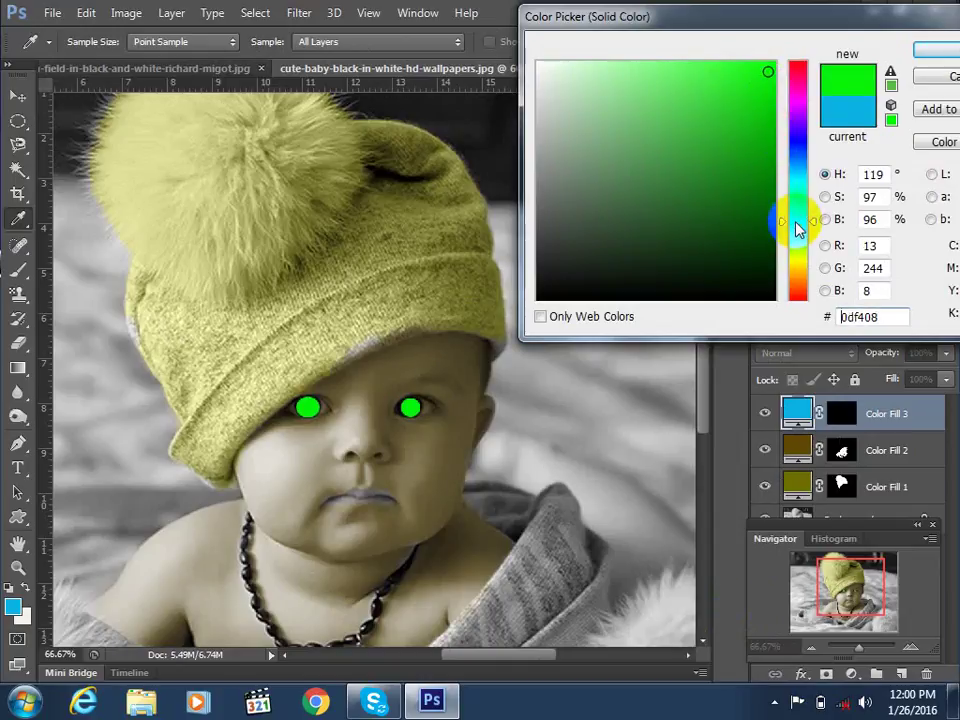
click(928, 53)
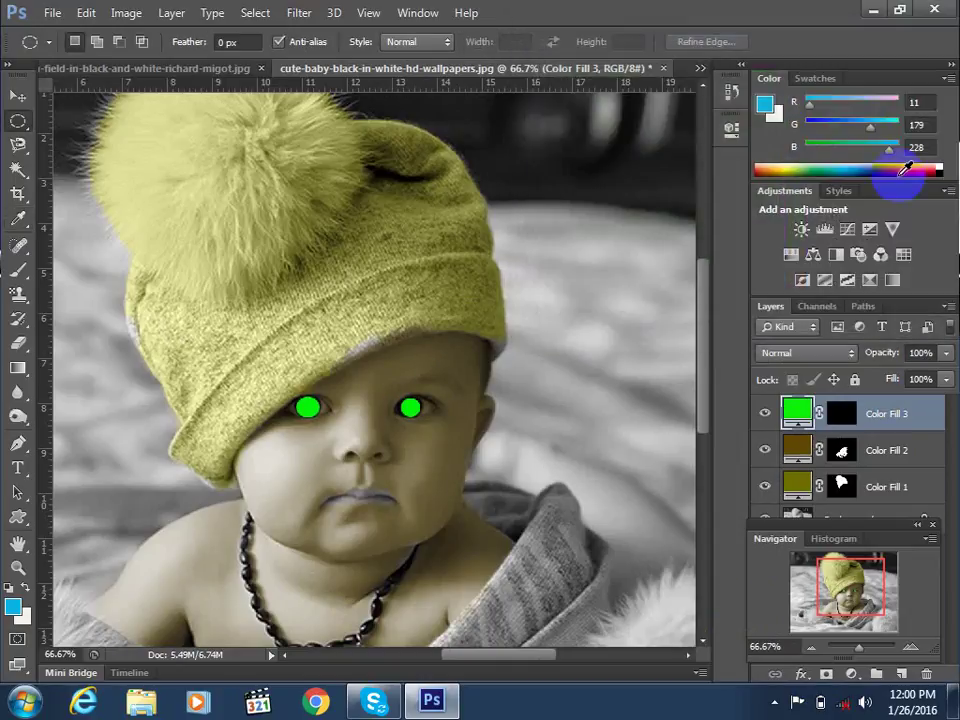
Try Multiply on the green eye fill layer and set its blend mode to Overlay
click(799, 353)
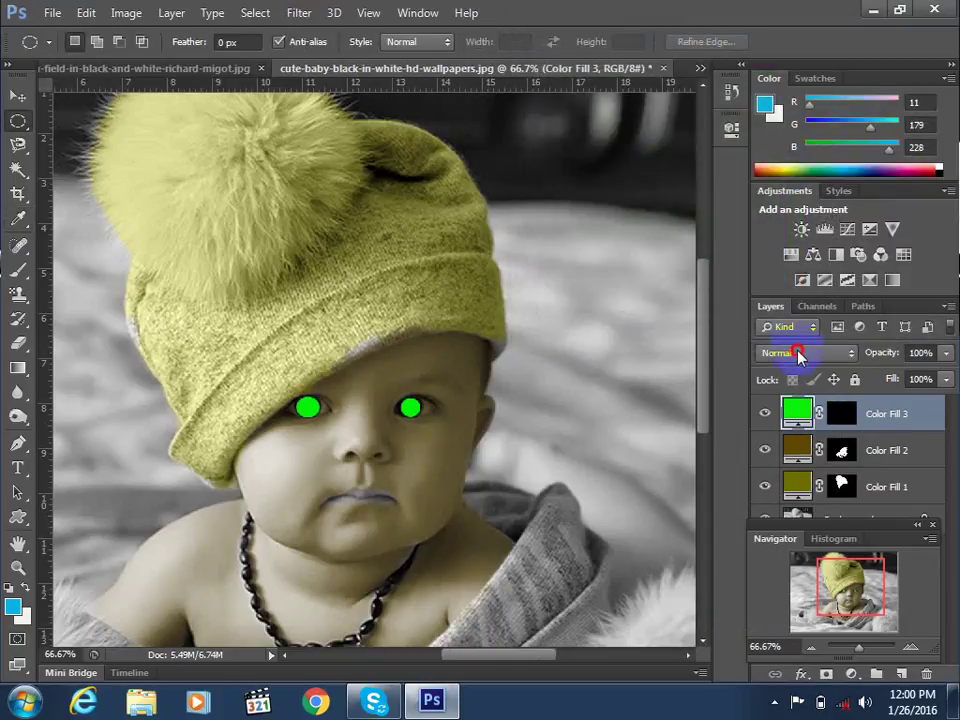
click(772, 67)
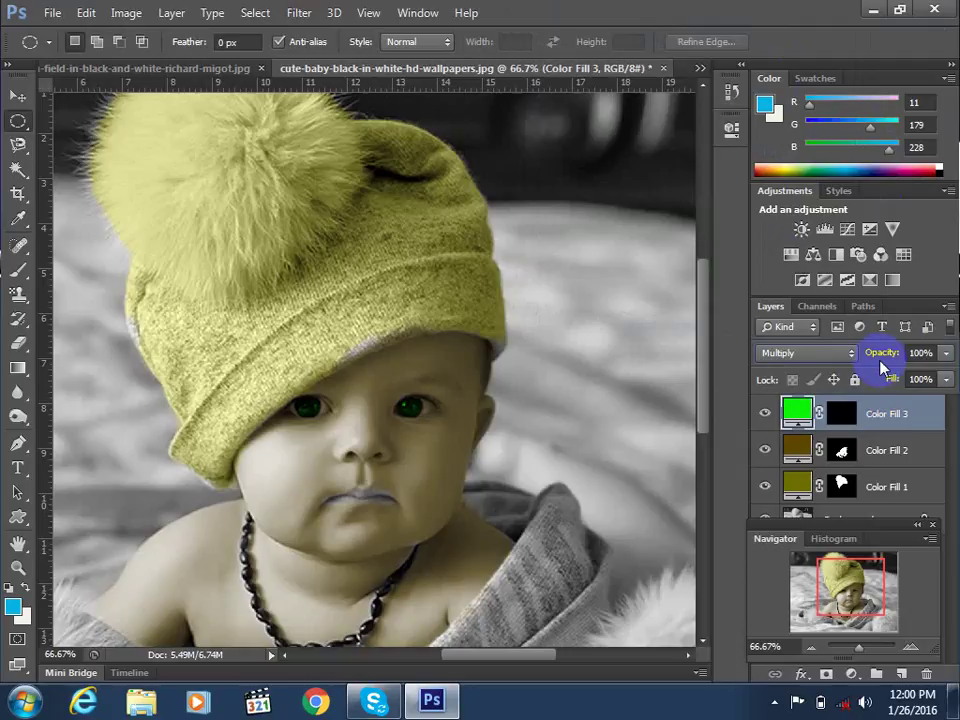
click(810, 358)
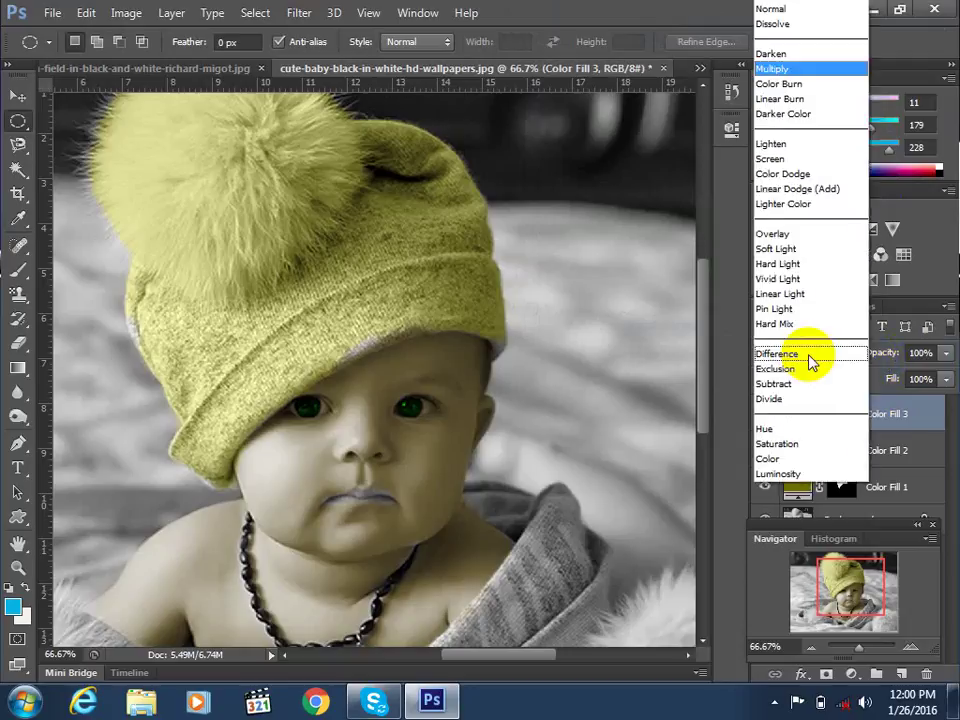
click(777, 231)
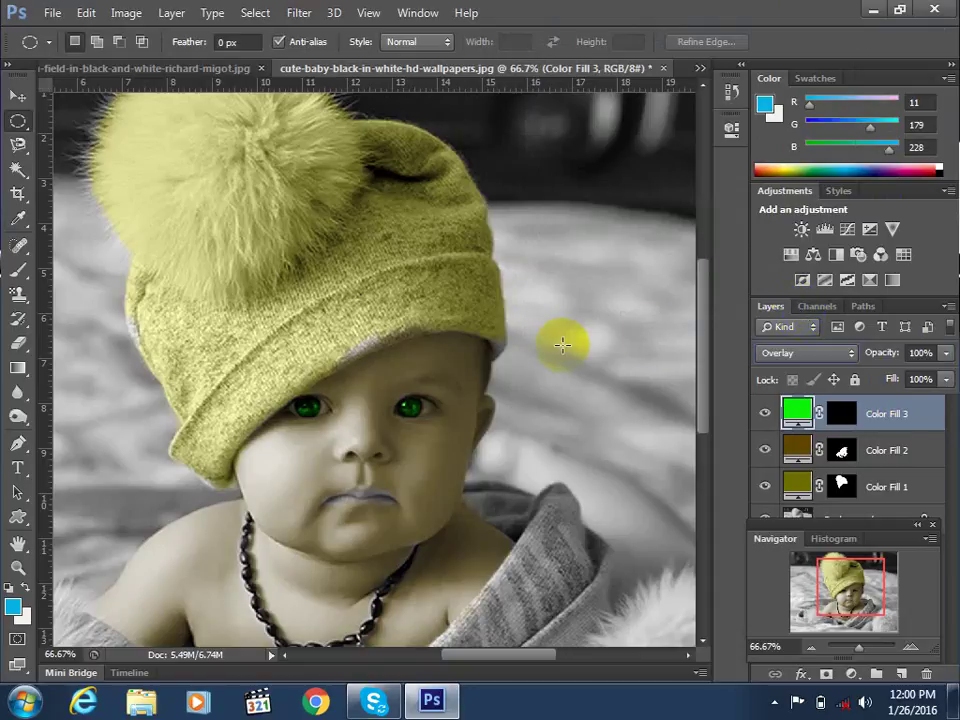
Outline the baby's lips as a selection with the Magnetic Lasso
click(17, 145)
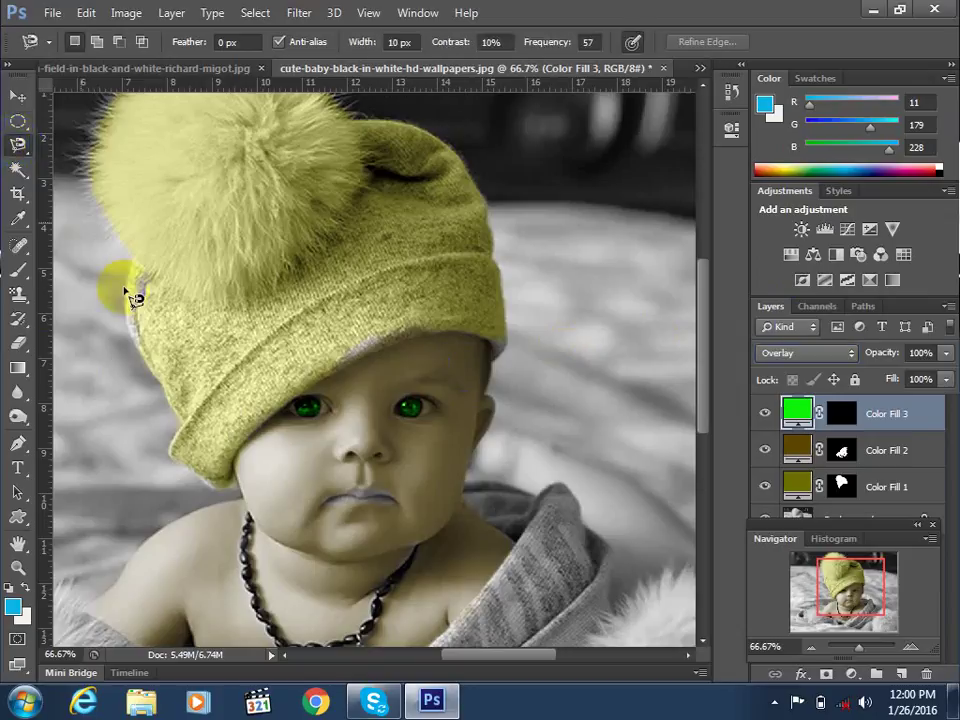
click(322, 500)
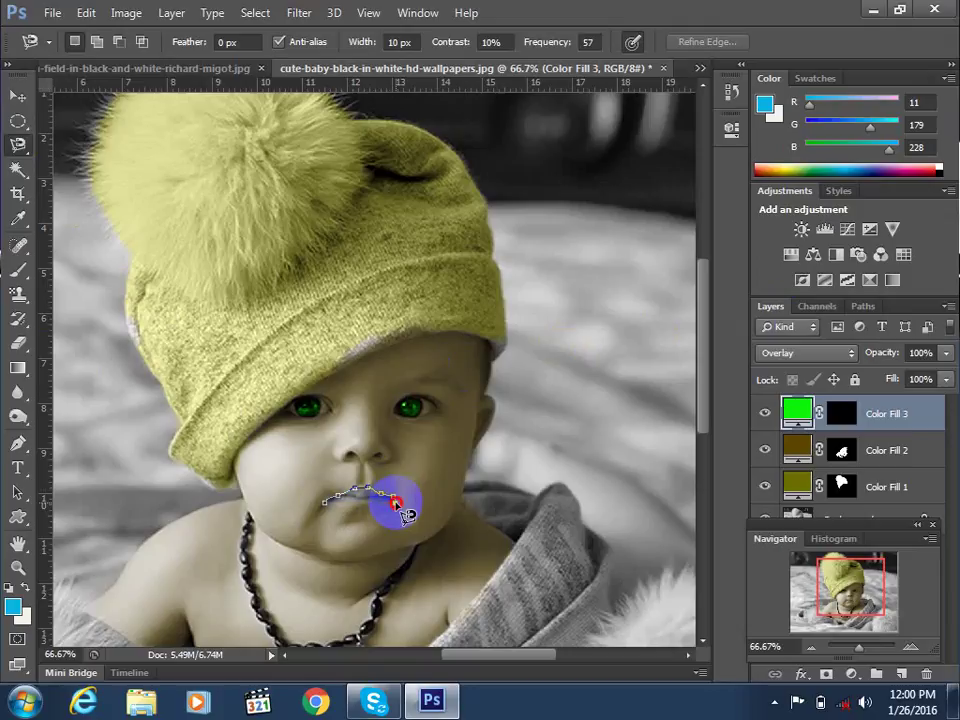
click(335, 512)
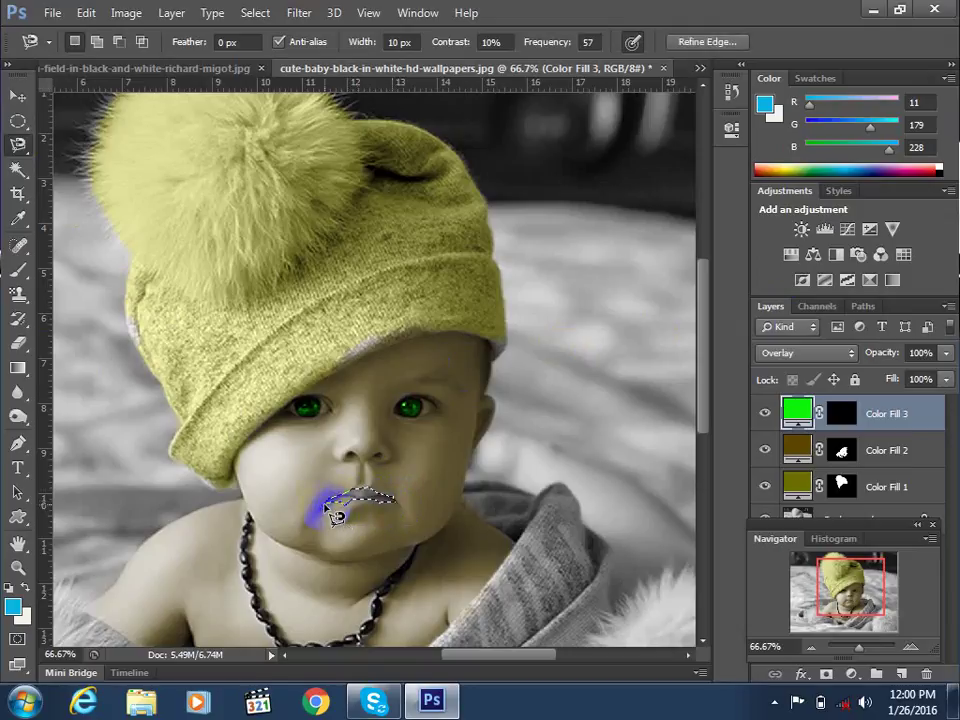
Refine the lip selection's edge with a radius of 2.1 px and Smooth 6, output as a selection
click(707, 41)
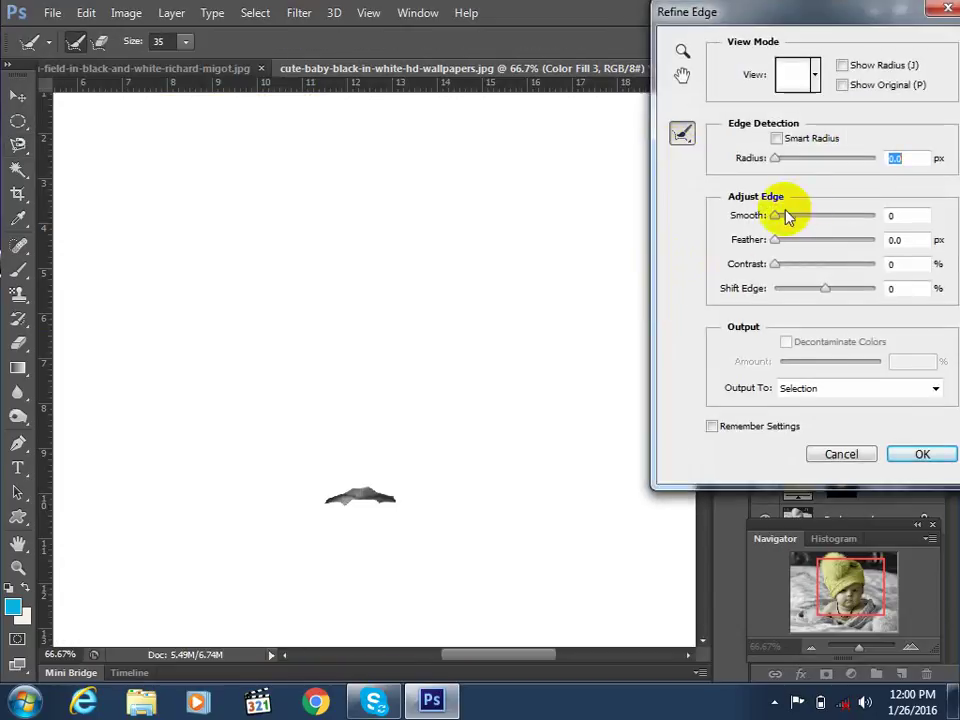
drag(778, 159, 800, 159)
drag(802, 165, 784, 162)
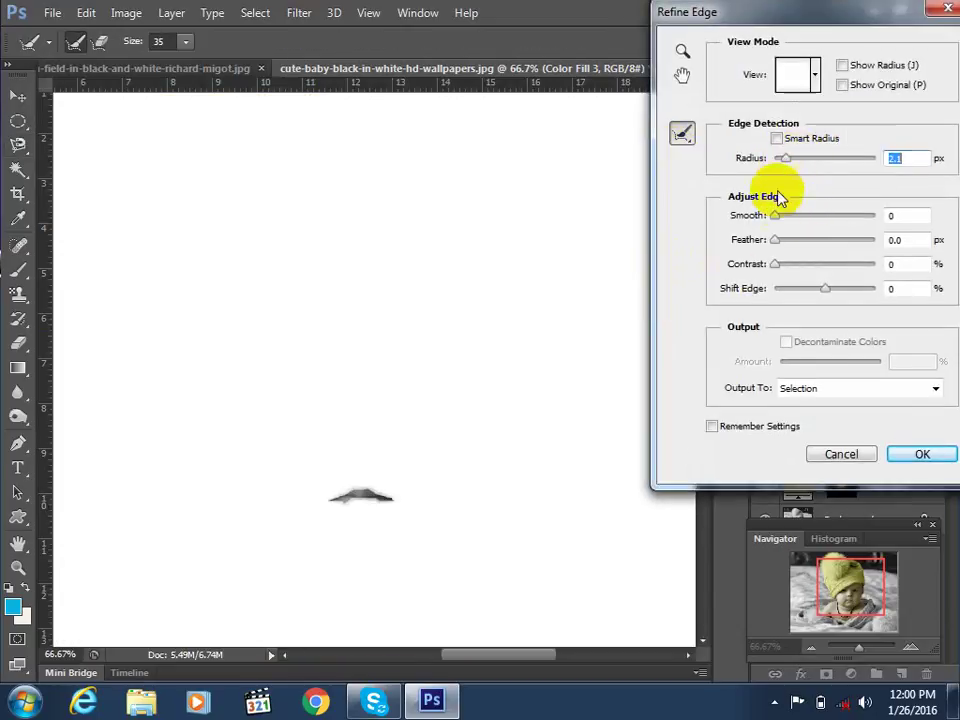
drag(776, 219, 782, 219)
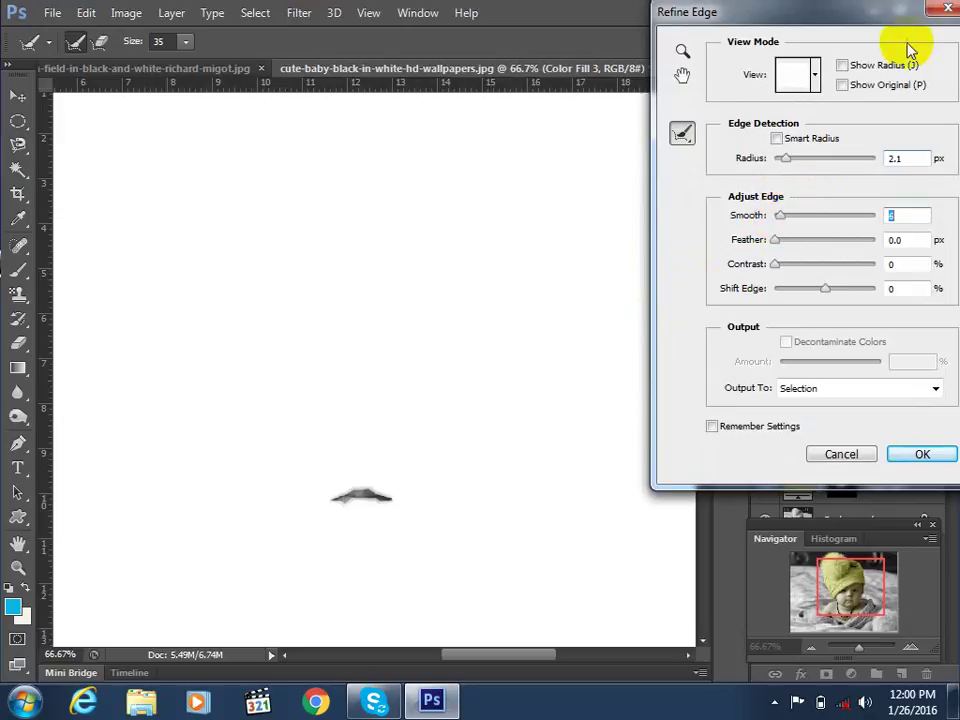
drag(878, 18, 787, 16)
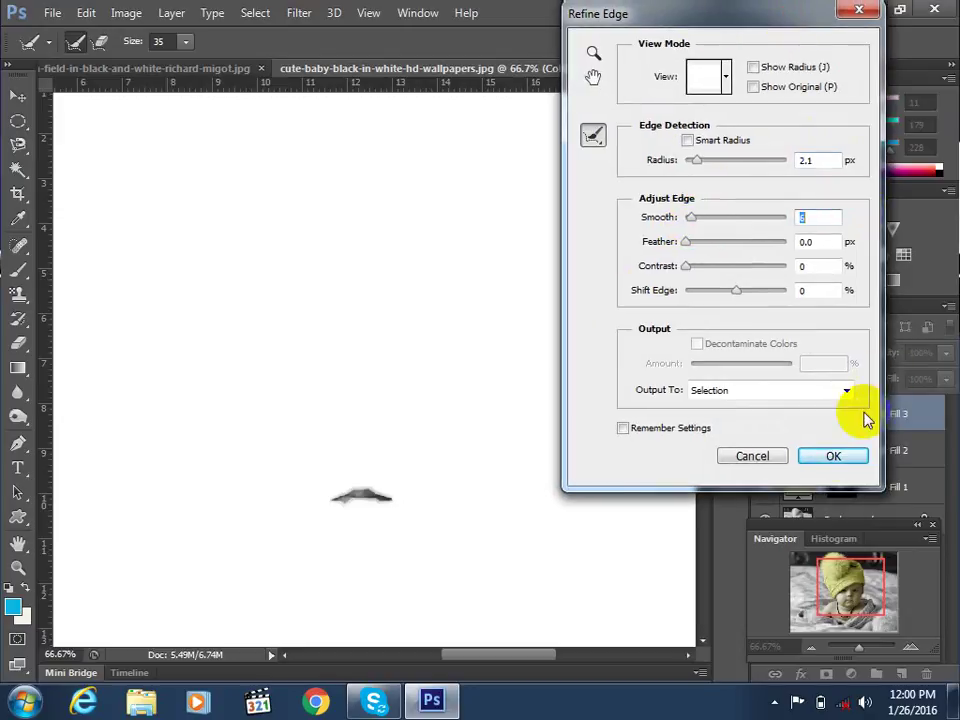
click(833, 454)
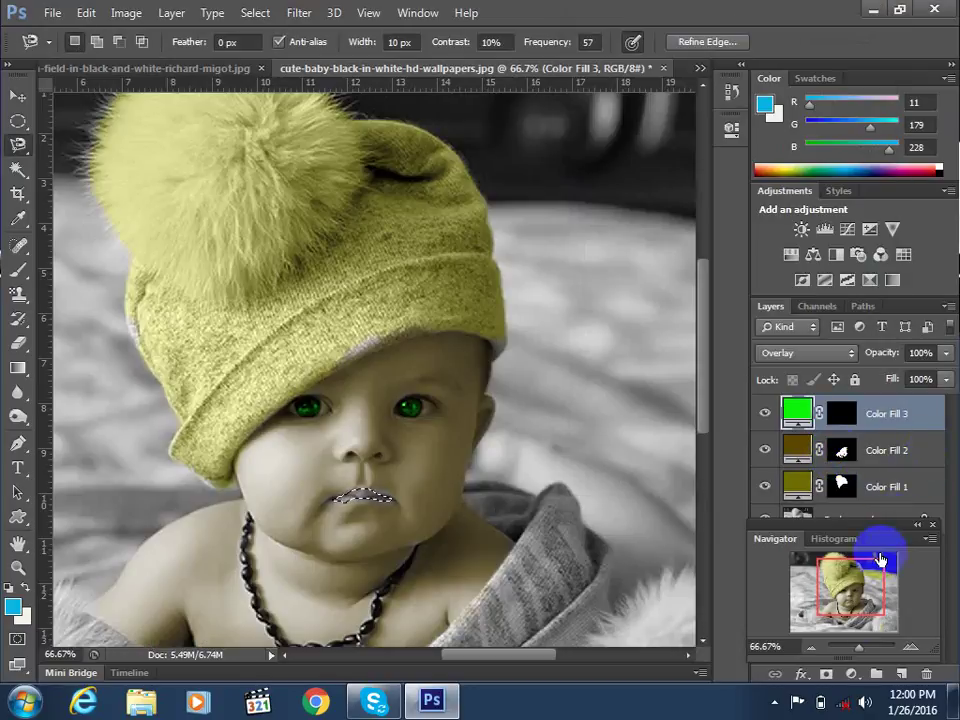
Add a solid color fill layer in the magenta c709b7 over the selected lips
click(850, 675)
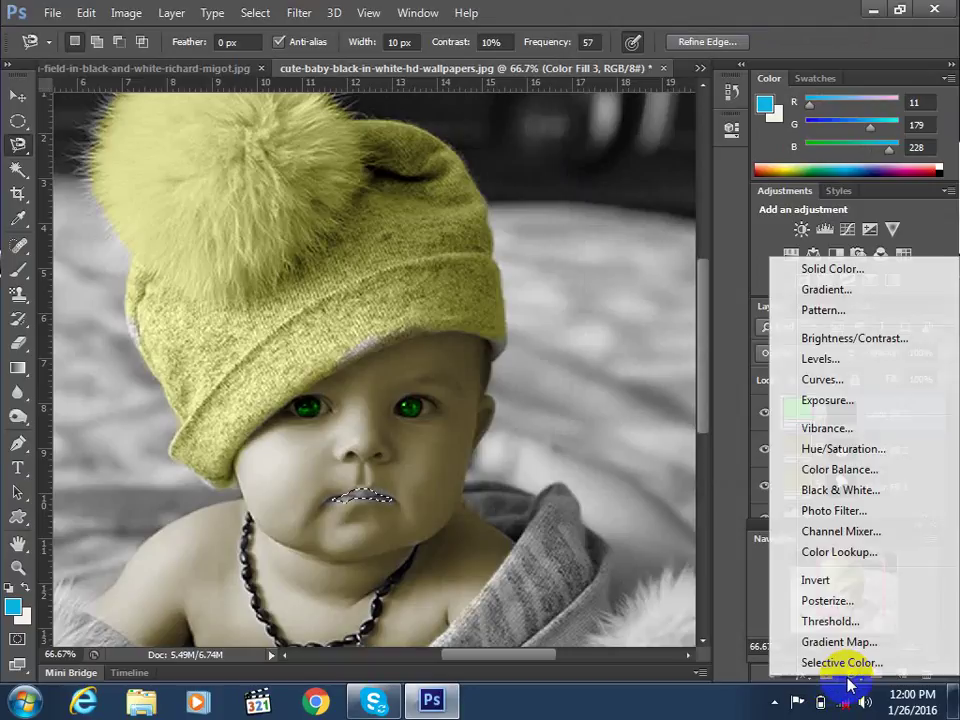
click(813, 272)
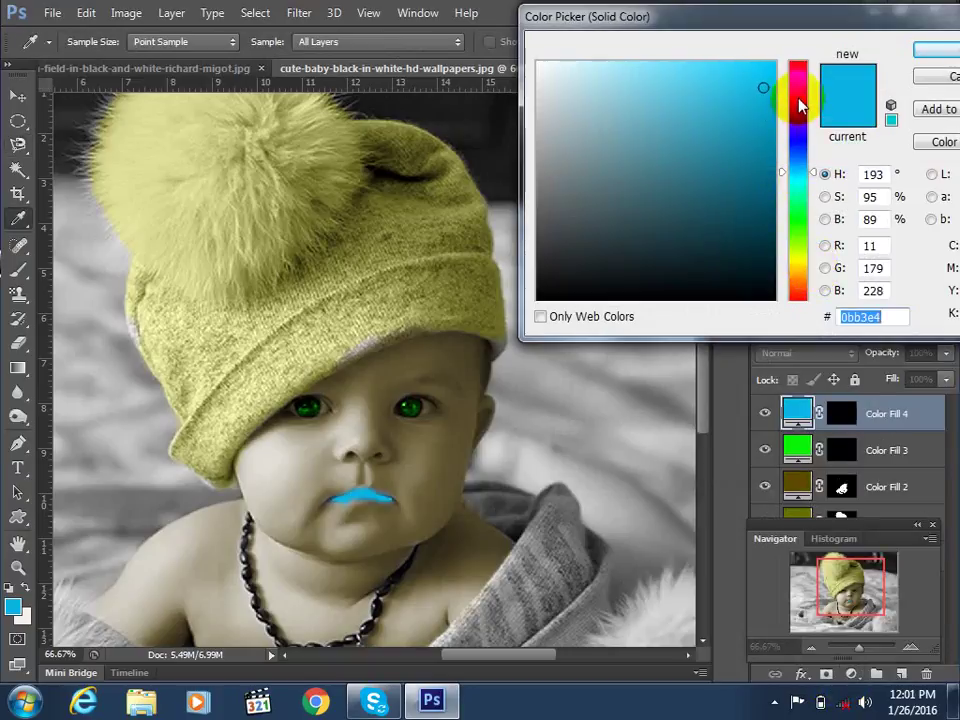
click(799, 100)
click(764, 113)
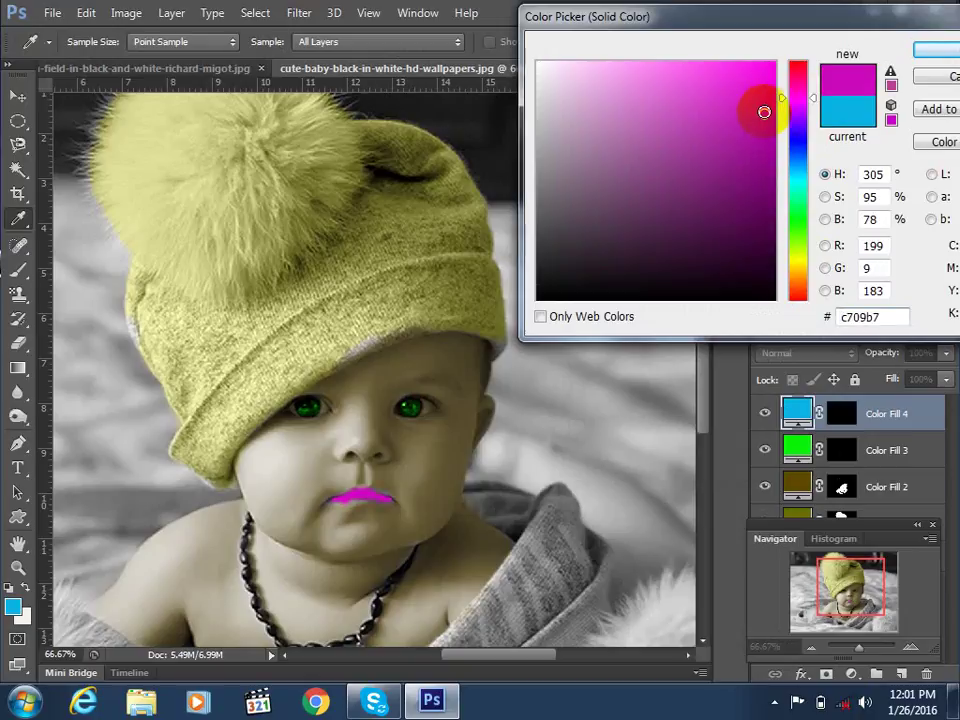
click(935, 48)
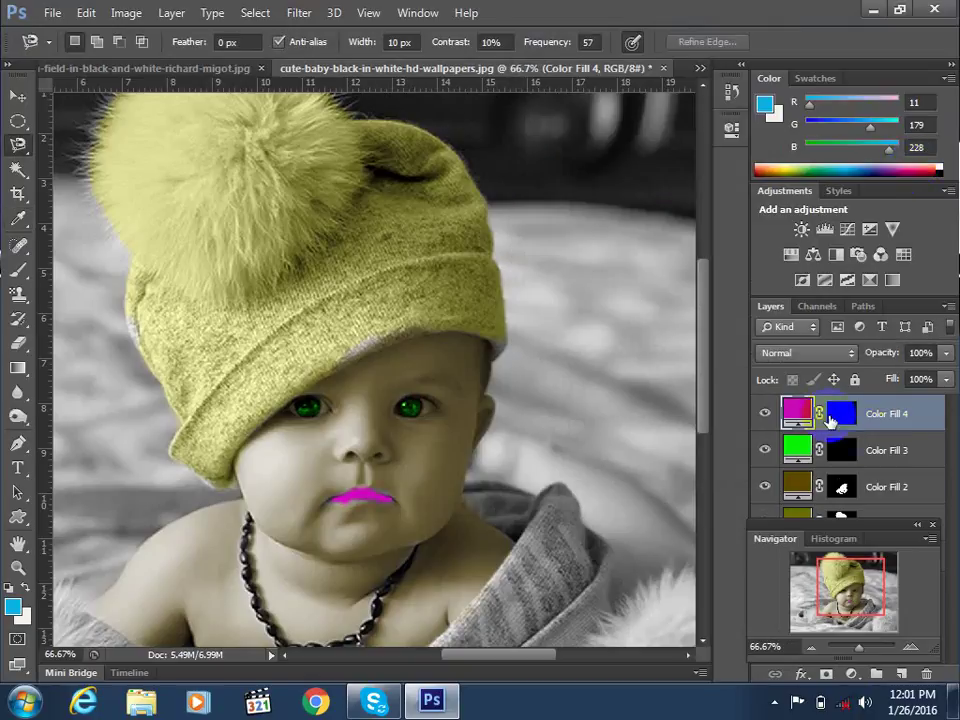
Try Multiply on the magenta lip fill layer, and set its blend mode to Overlay at 48% opacity
click(795, 358)
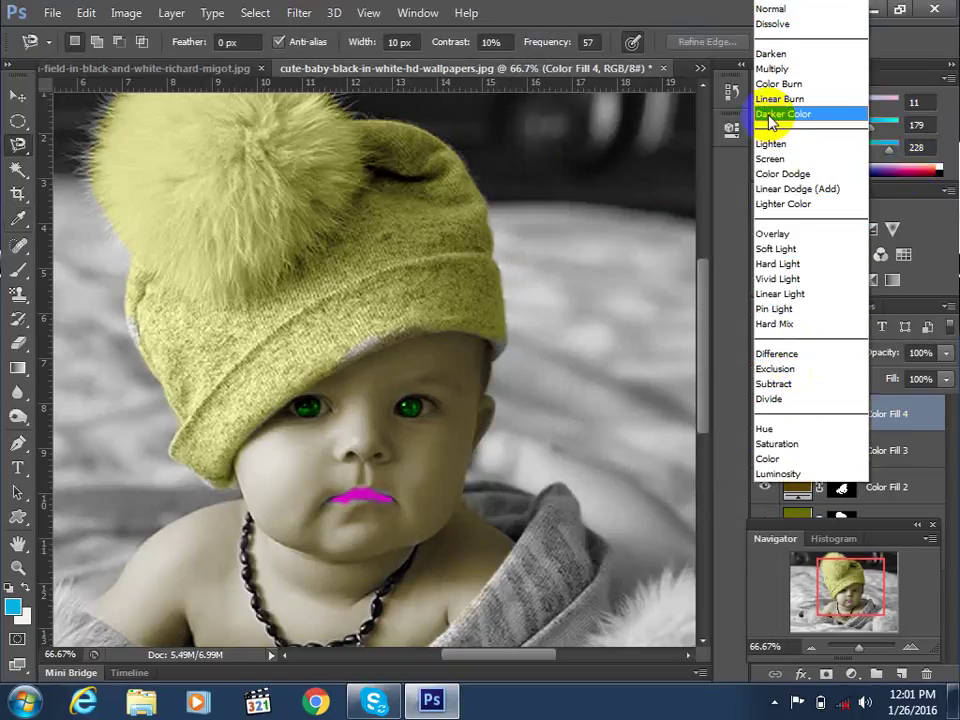
click(770, 68)
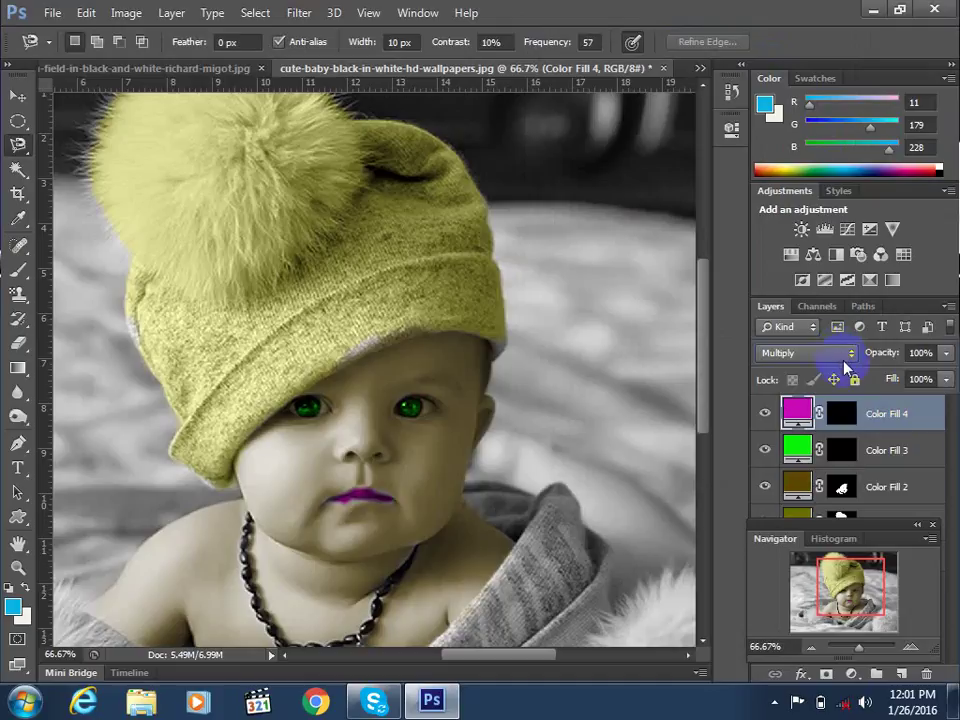
click(778, 355)
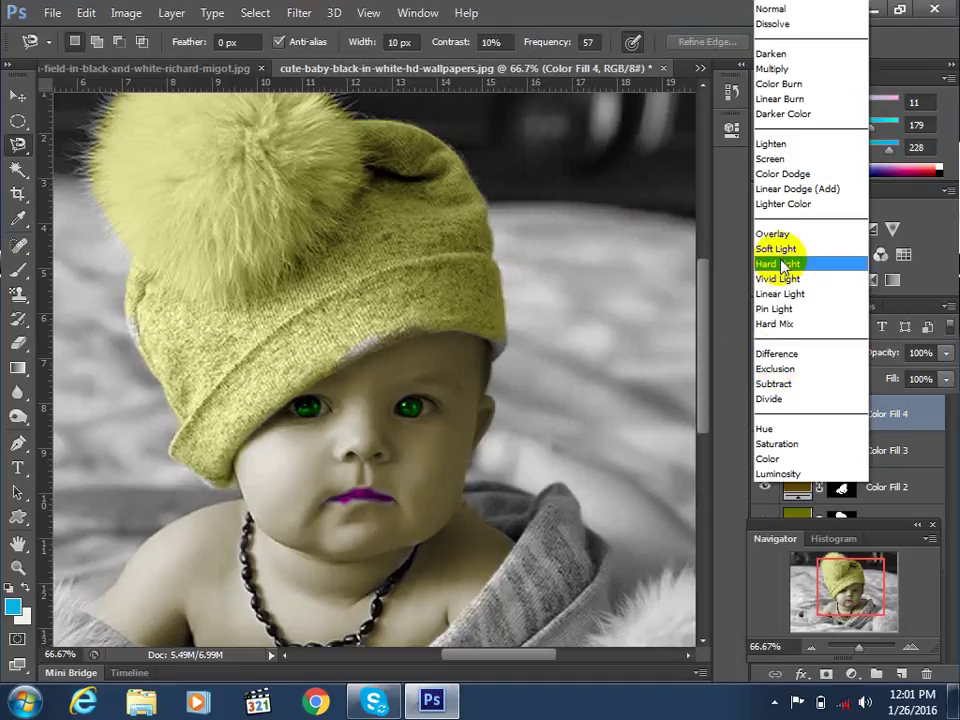
click(773, 230)
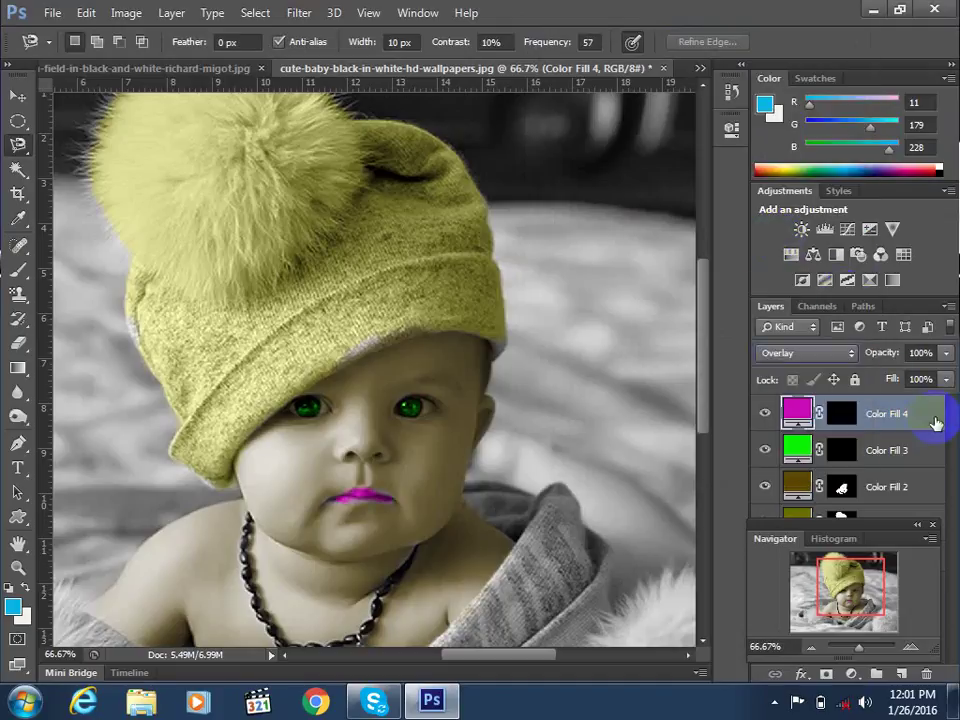
click(945, 353)
drag(945, 377, 905, 369)
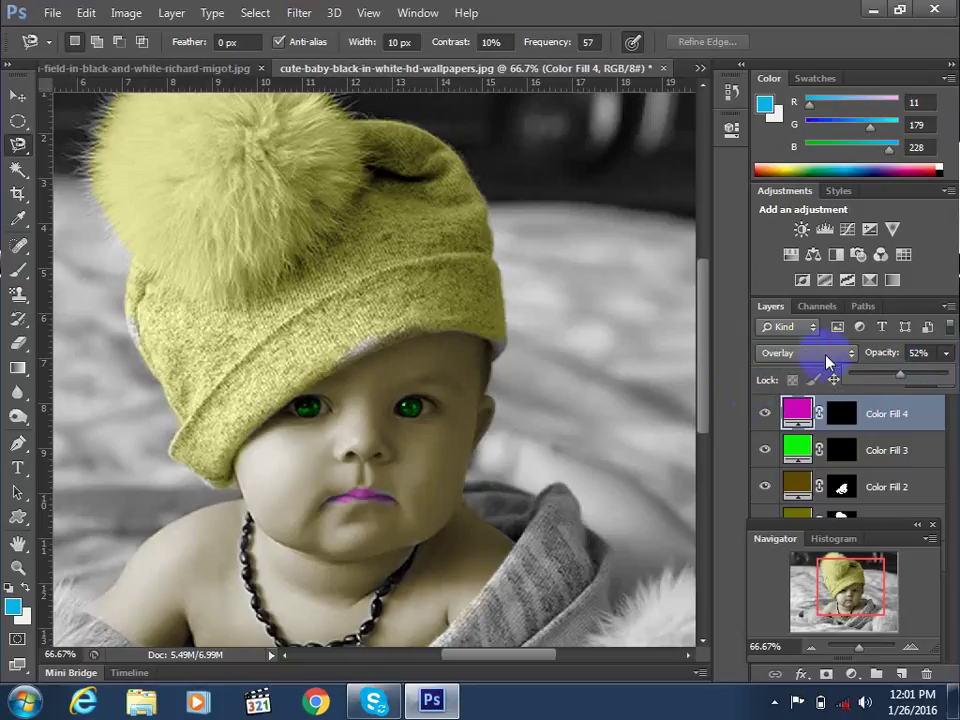
drag(893, 379, 875, 379)
drag(891, 380, 880, 380)
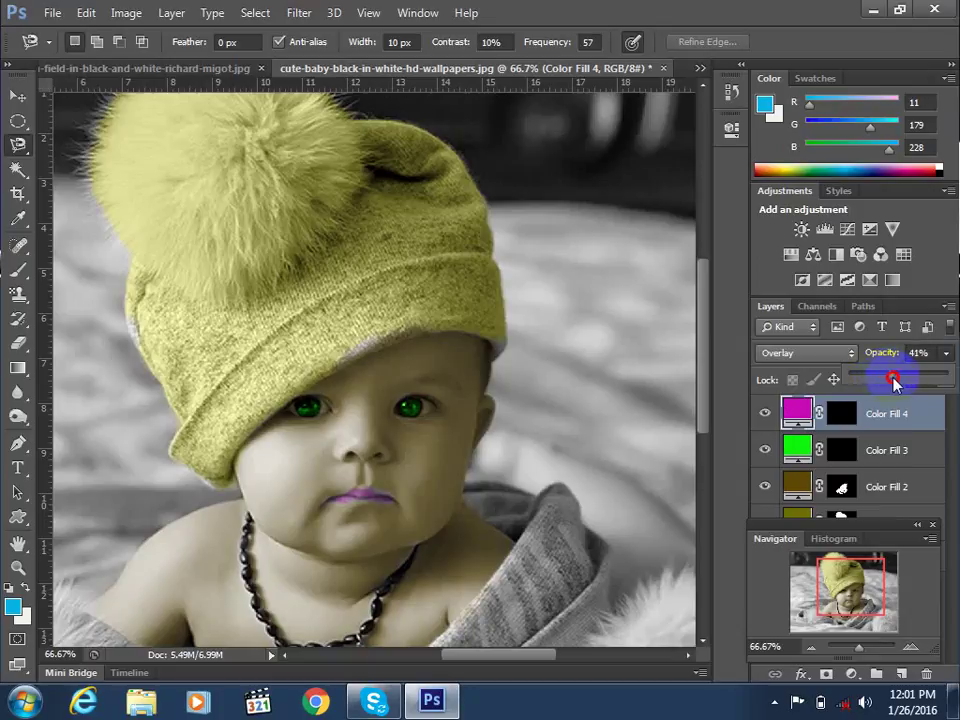
Change the lip fill layer's color to the dark purple 77036d
double_click(797, 410)
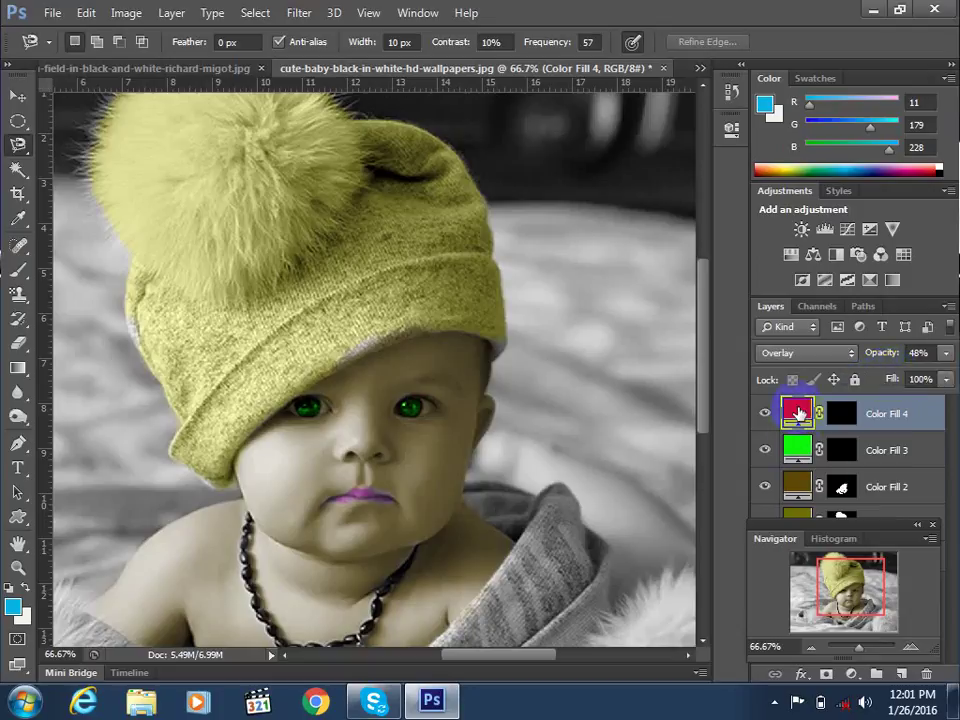
click(766, 158)
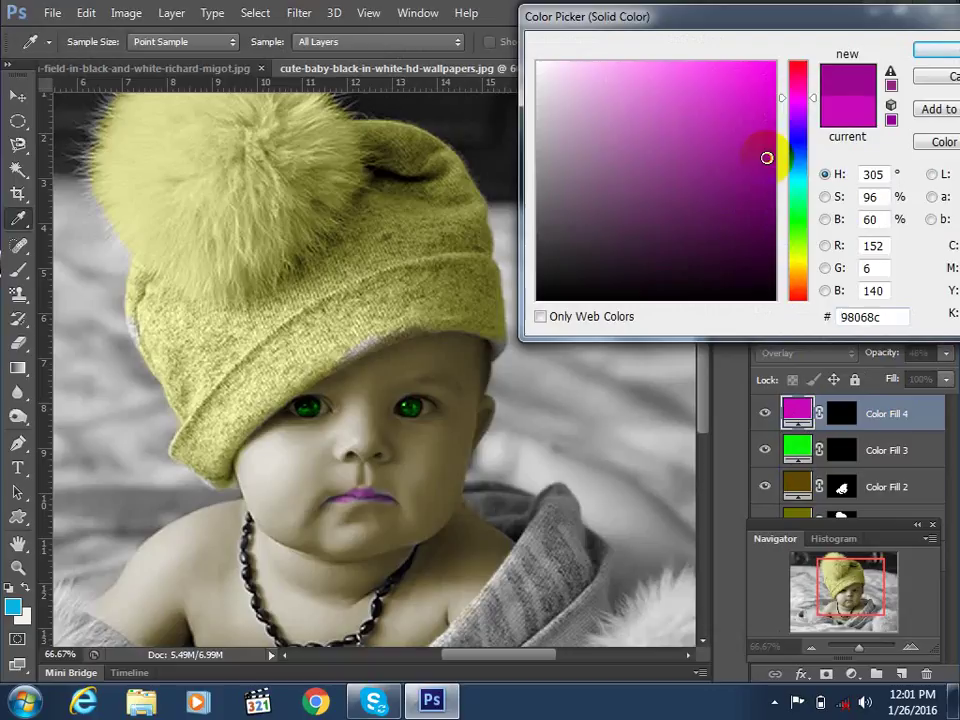
drag(766, 158, 767, 161)
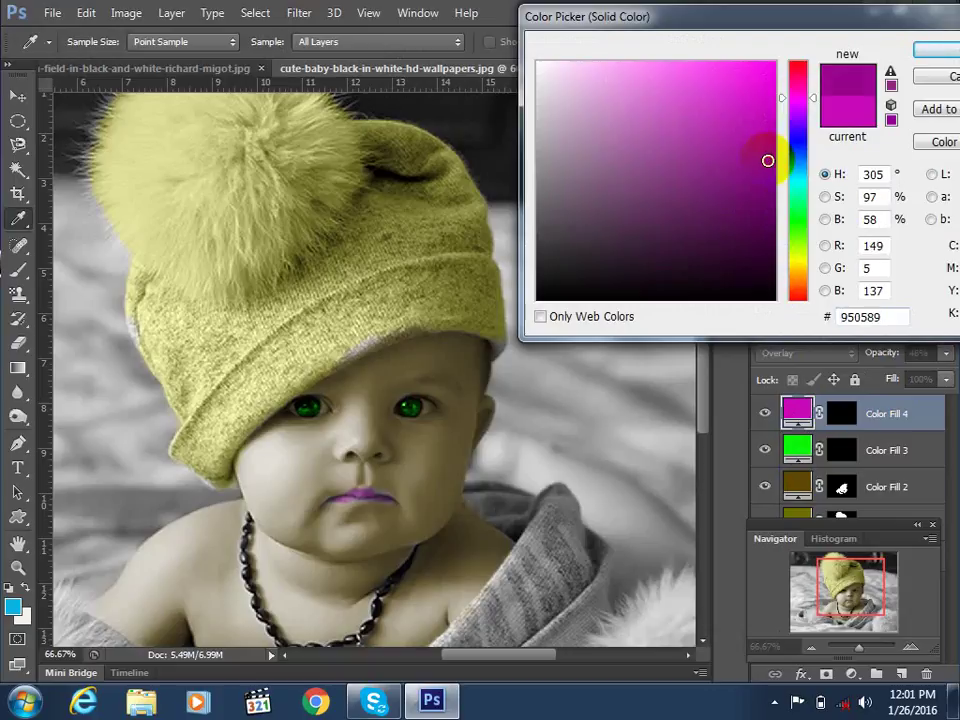
mouse_move(767, 161)
mouse_down()
mouse_move(756, 180)
mouse_move(766, 188)
mouse_up()
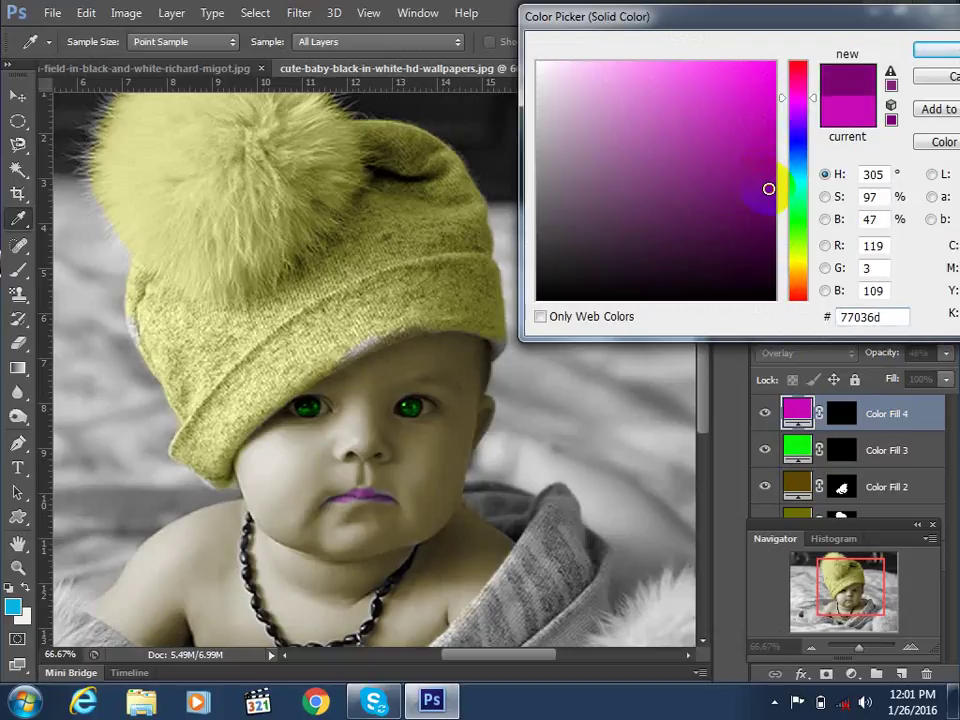
click(930, 50)
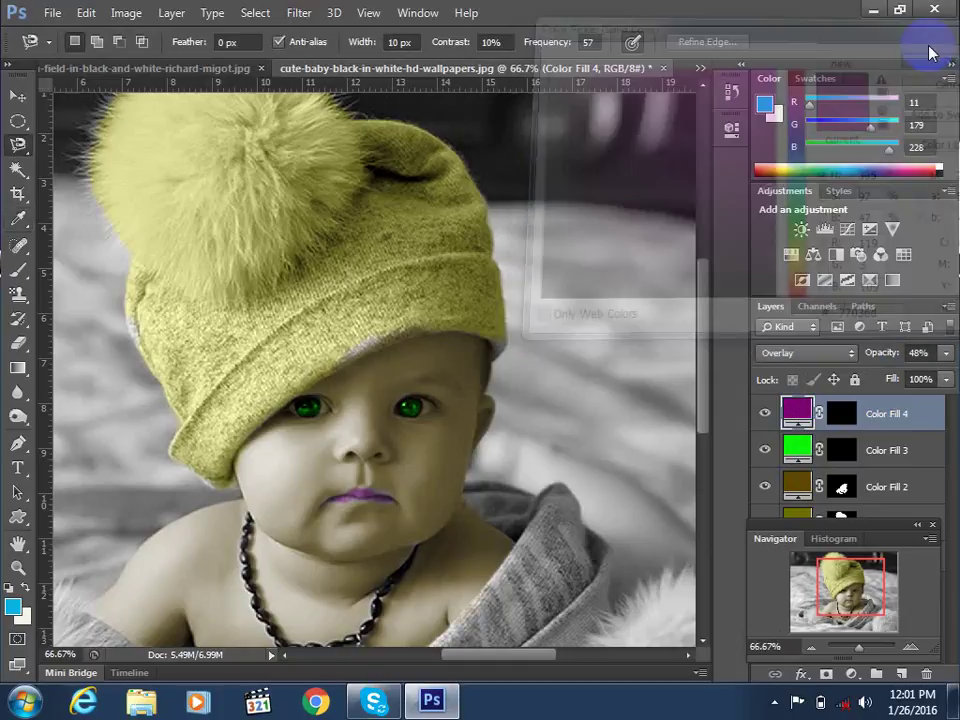
Outline the dark background above the bed, following the hat's upper edge, as a selection with the Magnetic Lasso
scroll(600, 235, down, 3)
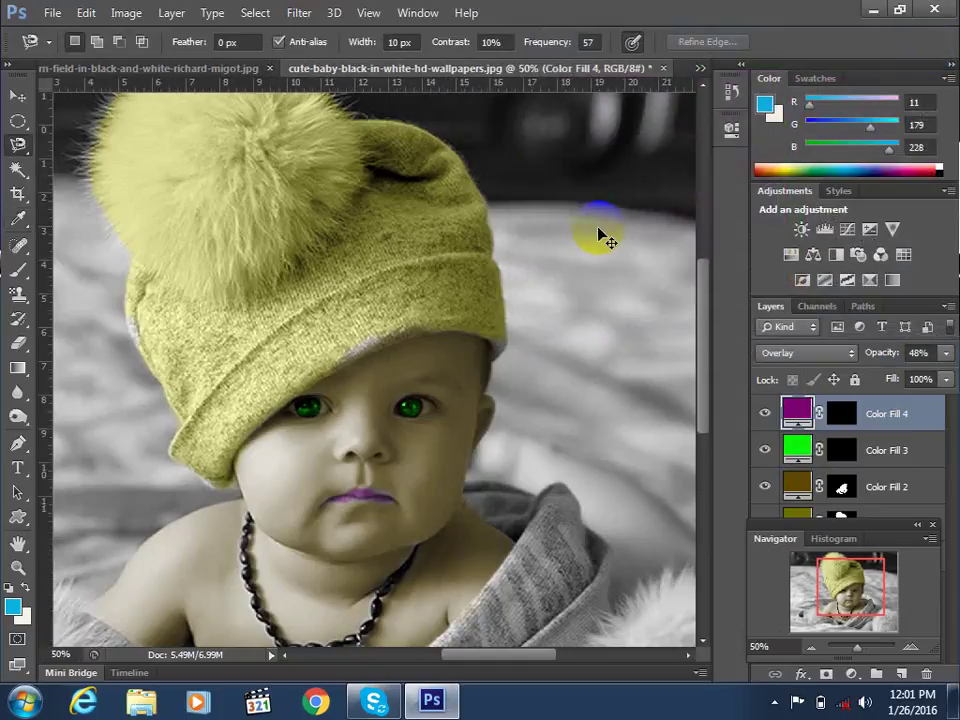
scroll(600, 235, up, 1)
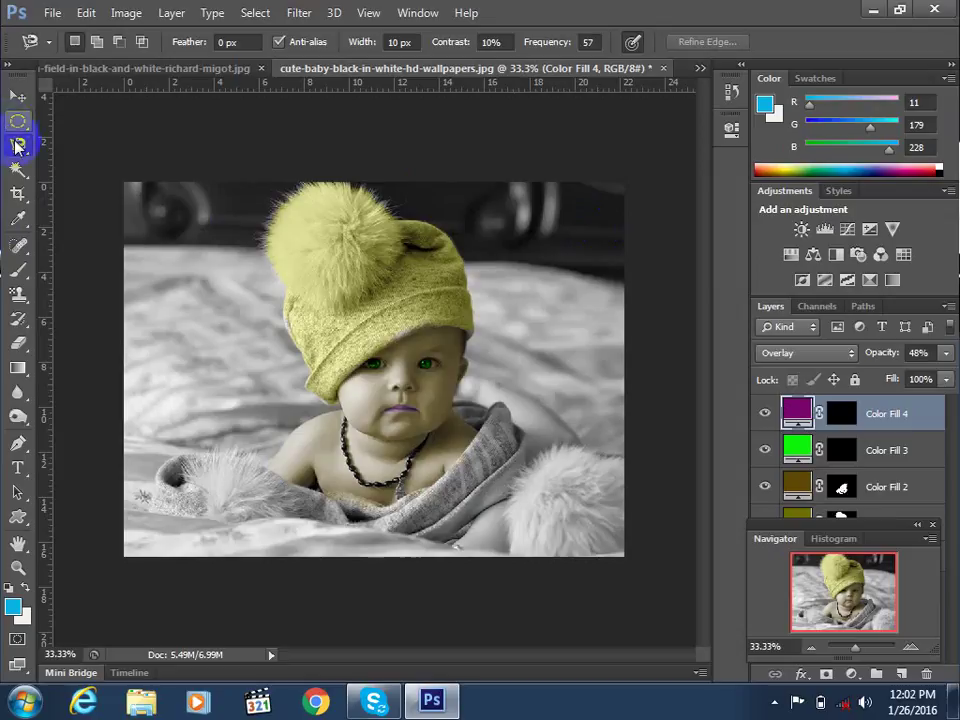
click(125, 245)
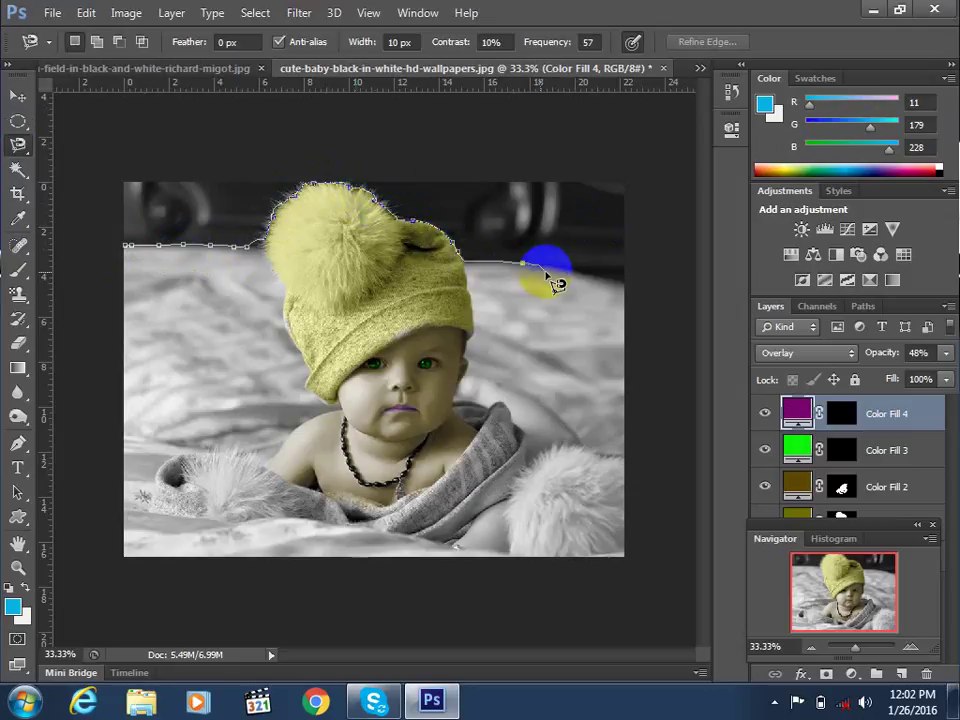
click(624, 276)
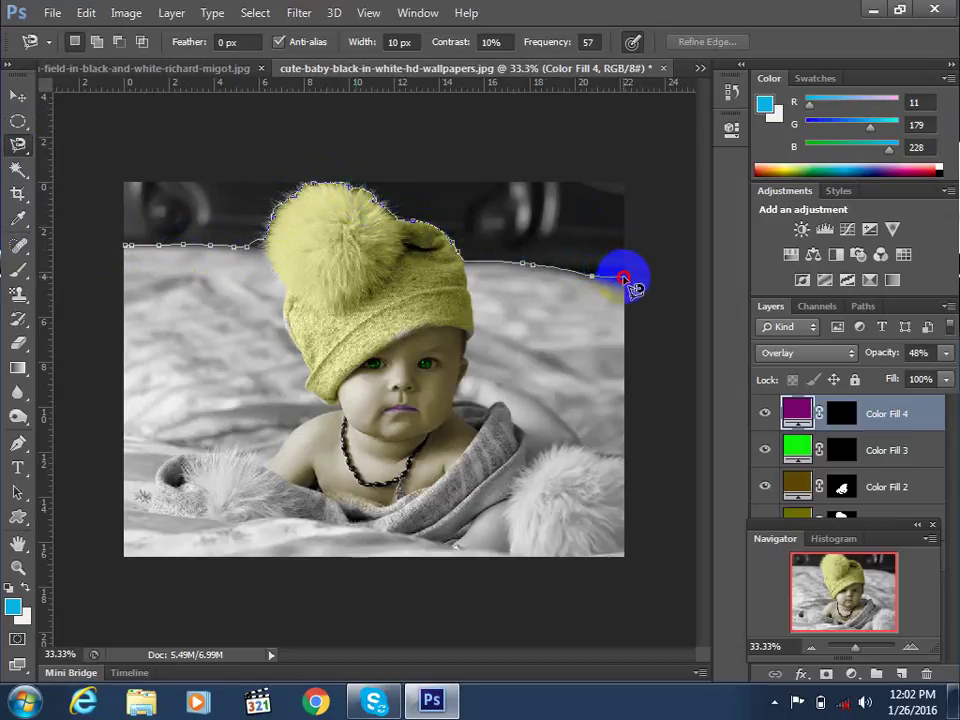
click(623, 182)
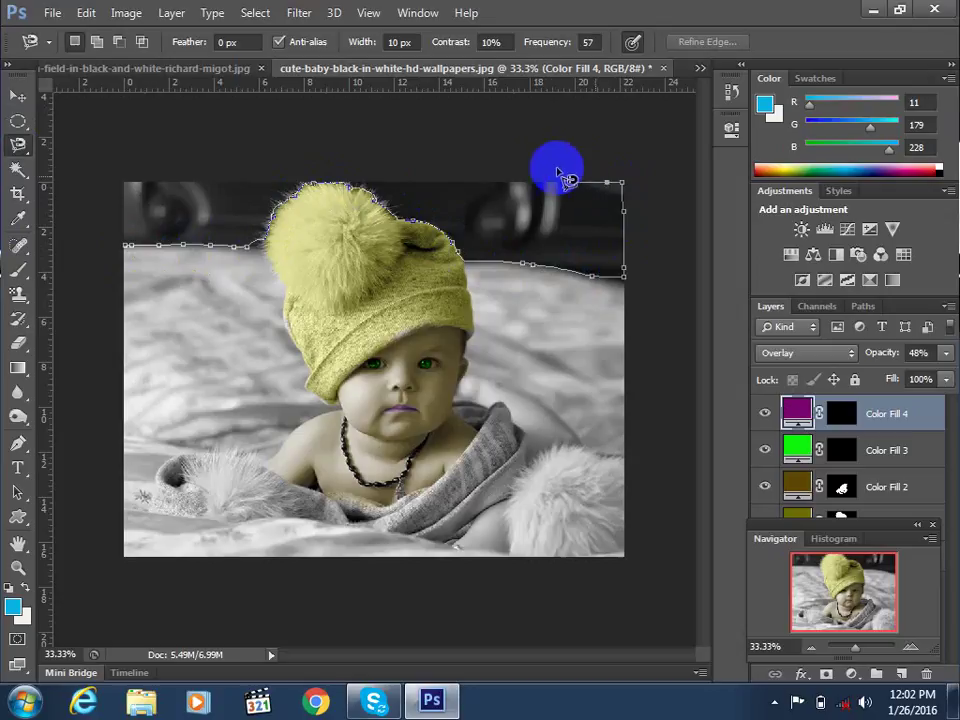
click(127, 183)
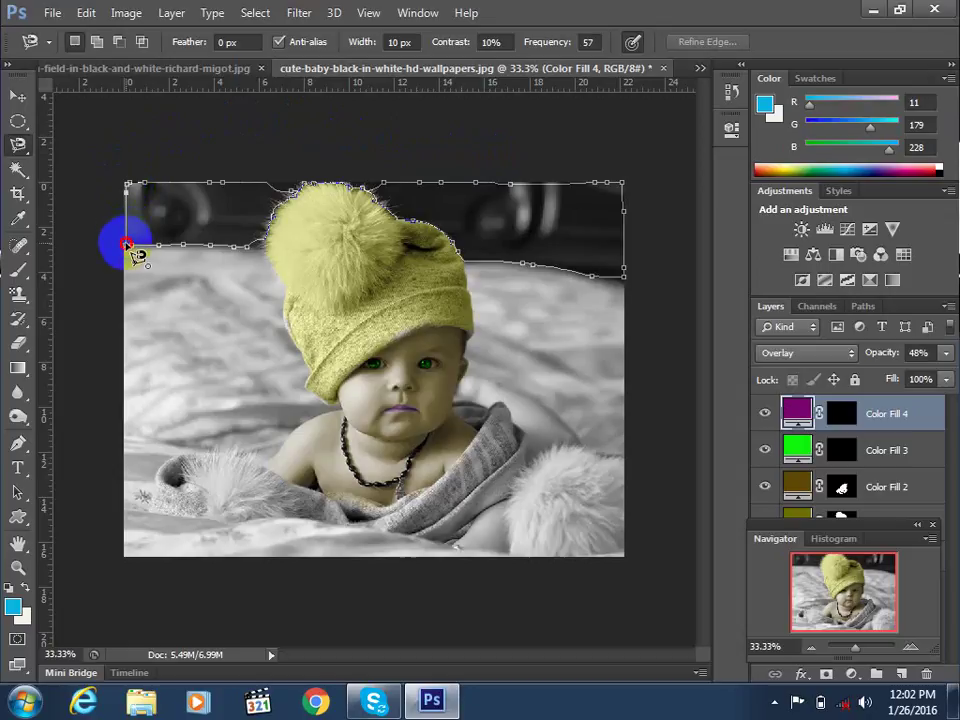
click(127, 245)
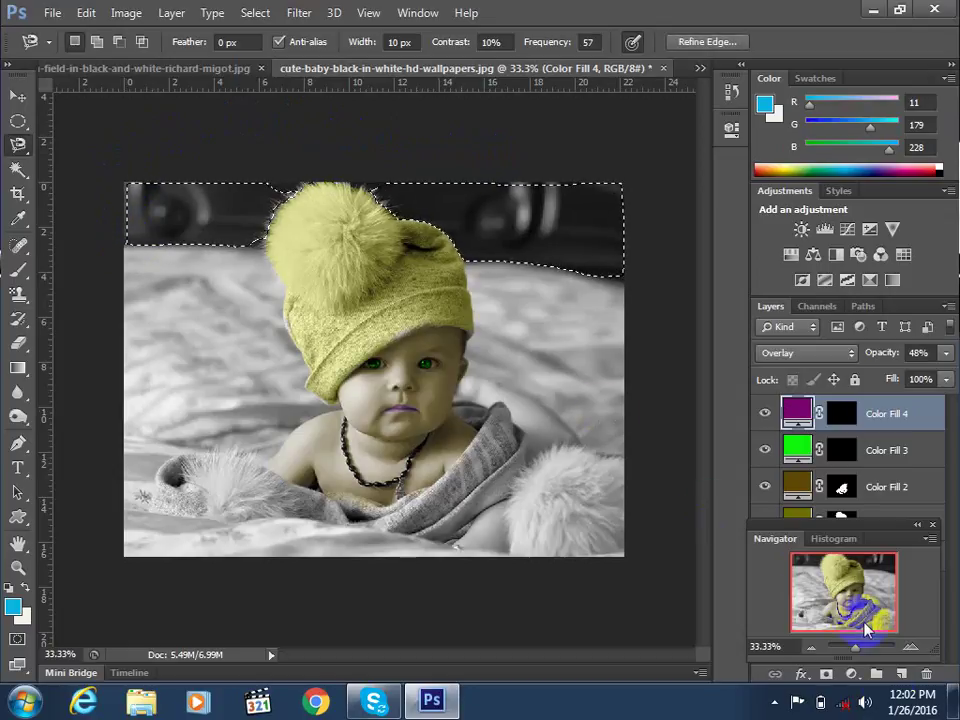
Refine the background selection's edge with a radius of 3.7 px, Smooth 13 and Feather 2.1 px, output as a selection
click(690, 43)
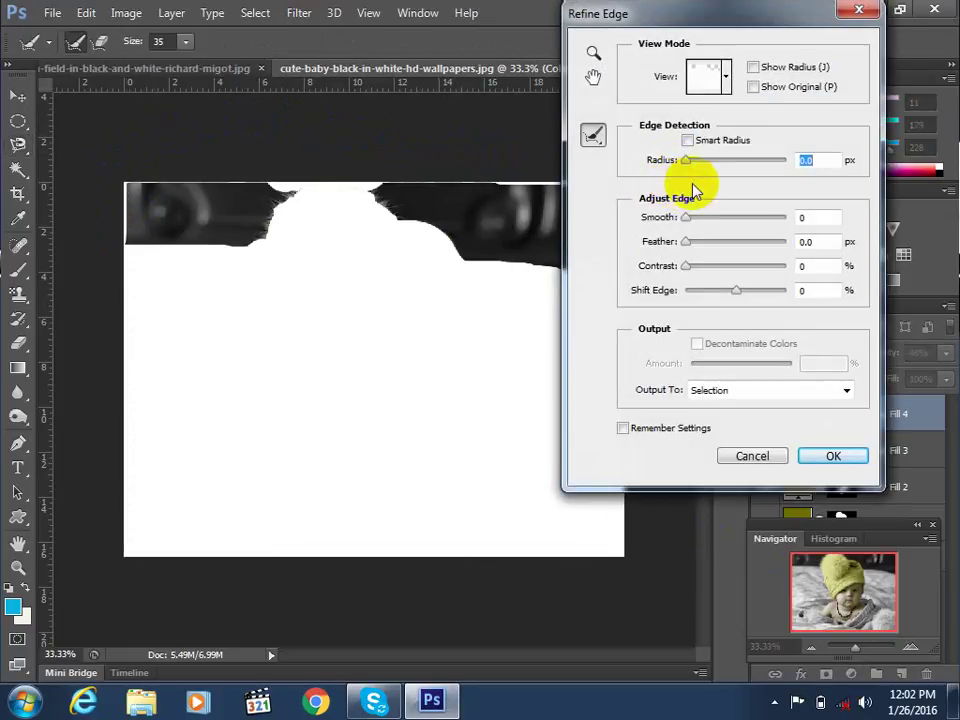
drag(686, 160, 710, 158)
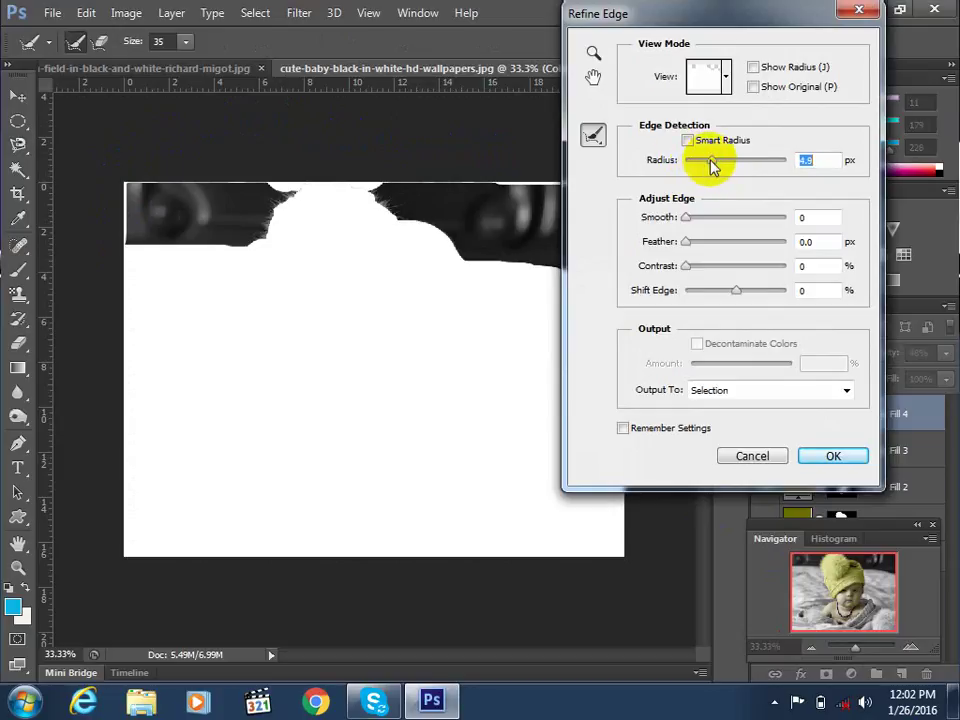
drag(688, 220, 701, 220)
drag(714, 156, 705, 162)
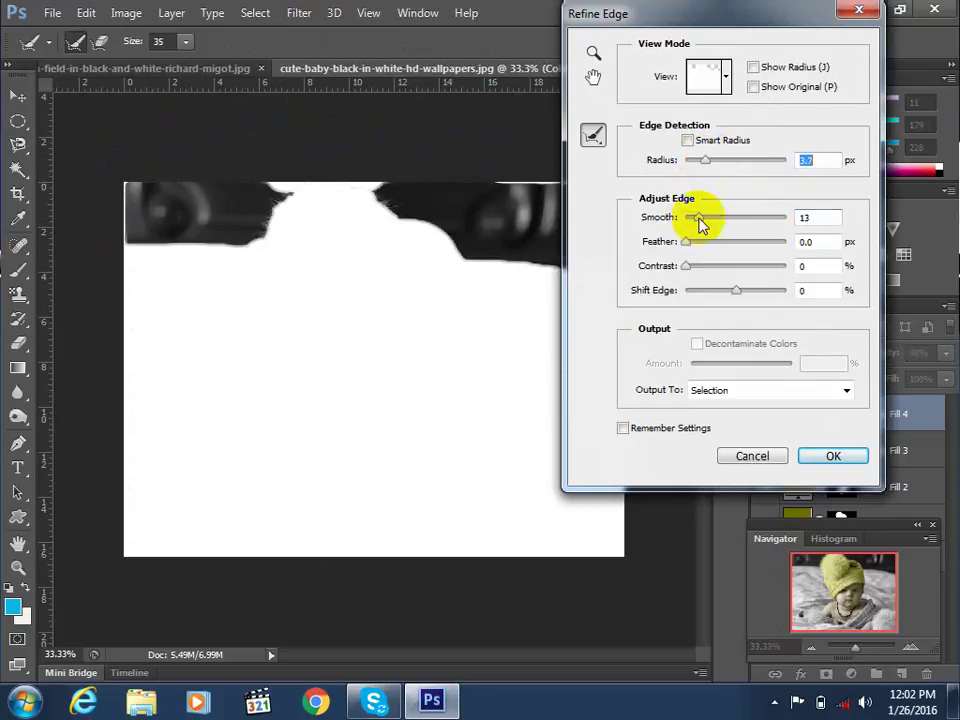
drag(689, 246, 696, 241)
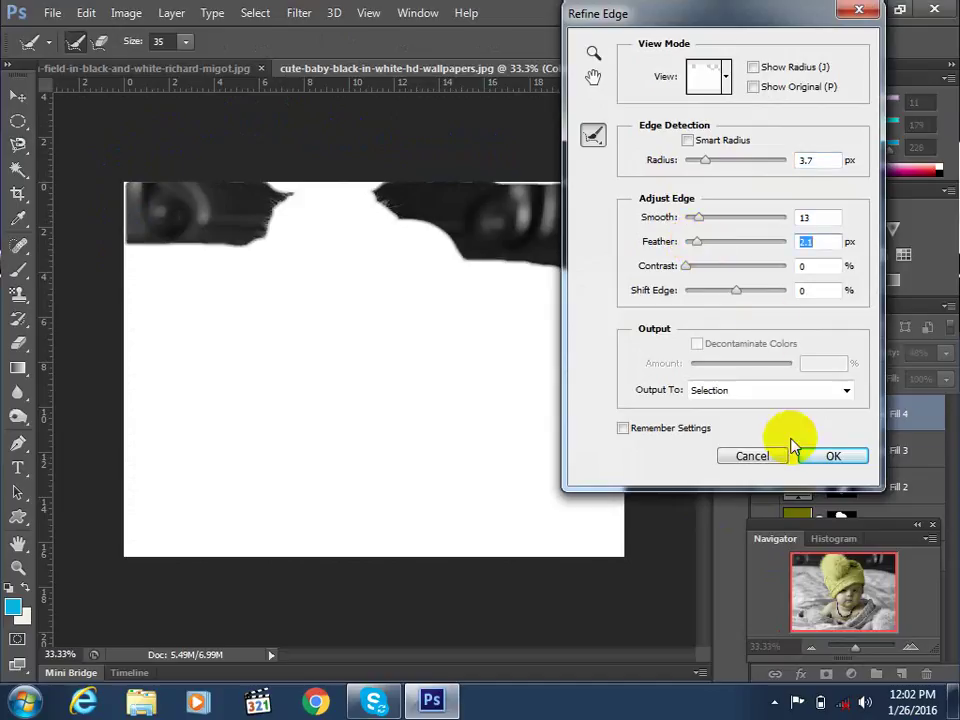
click(826, 455)
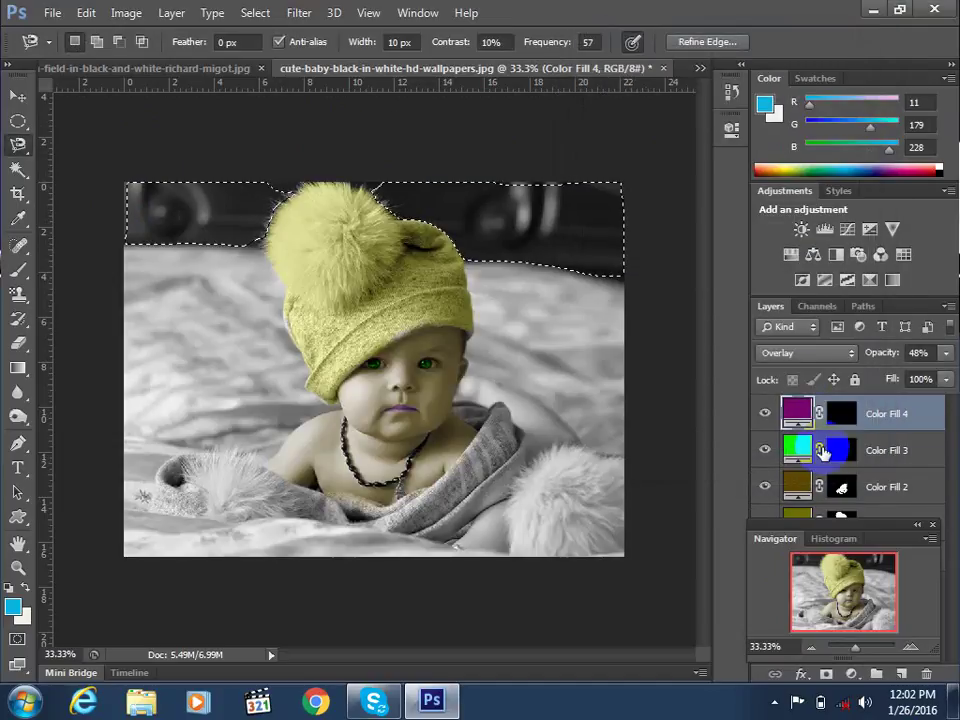
Add a solid color fill layer in dark orange over the selected background
click(849, 676)
click(815, 268)
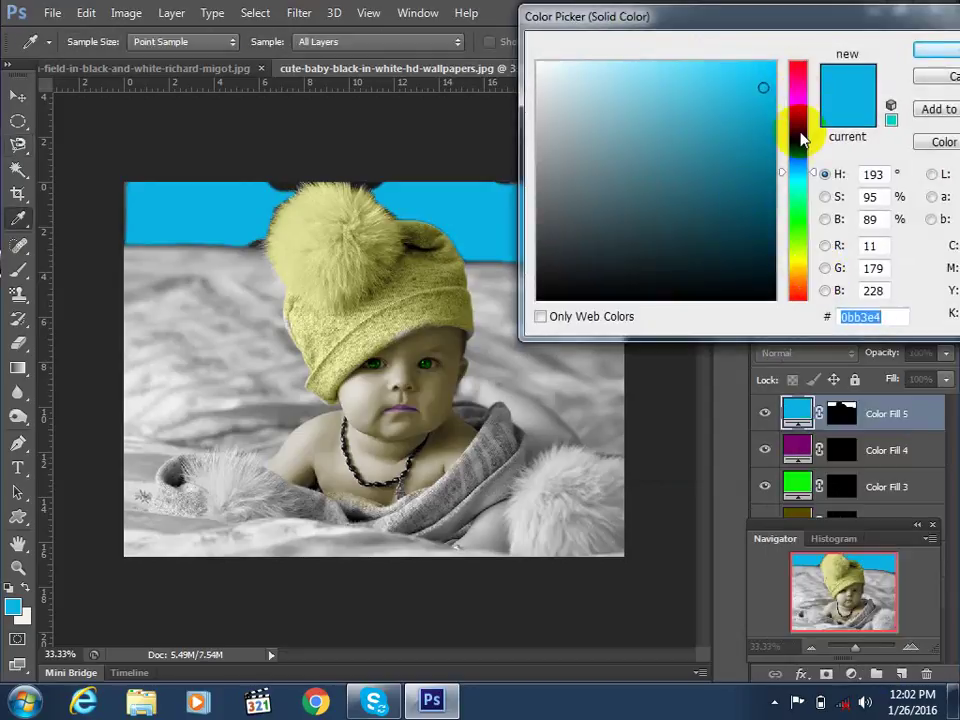
click(800, 270)
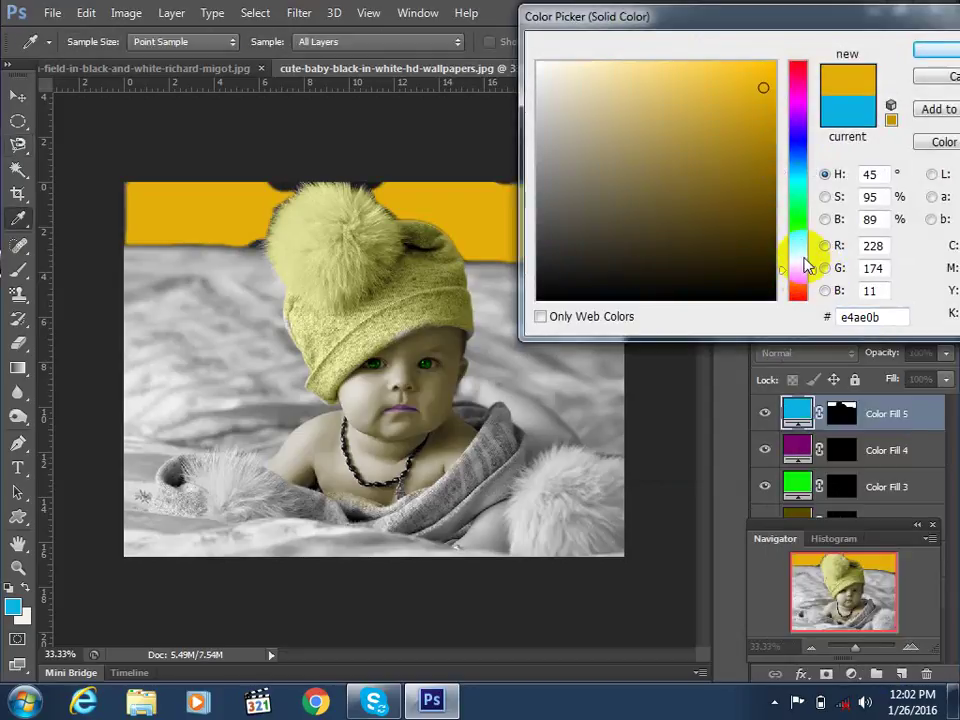
click(800, 277)
click(800, 280)
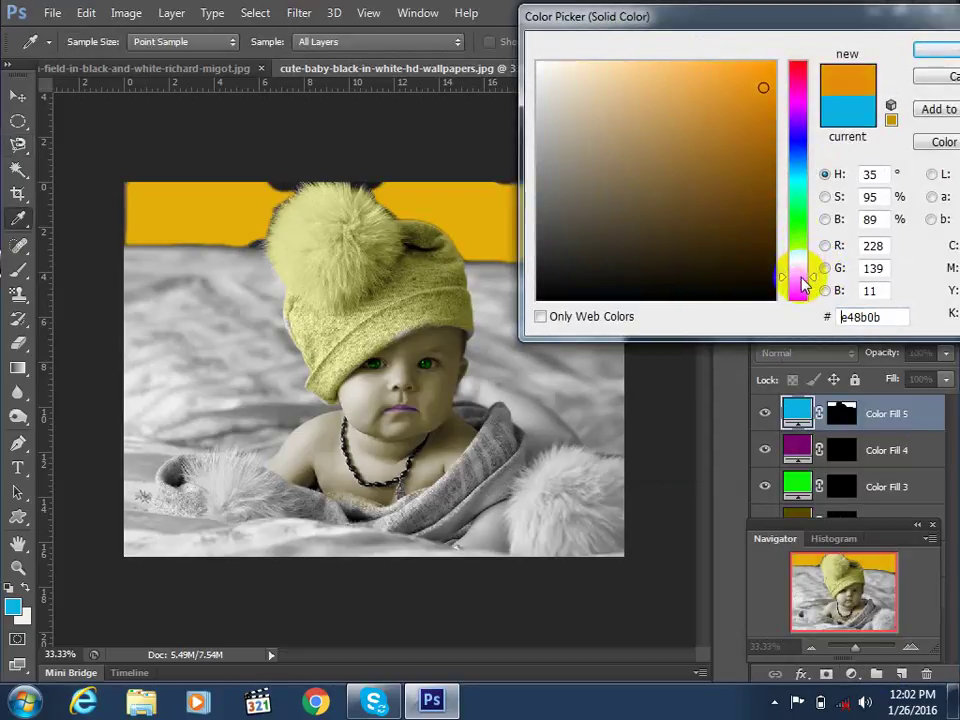
click(770, 131)
click(935, 48)
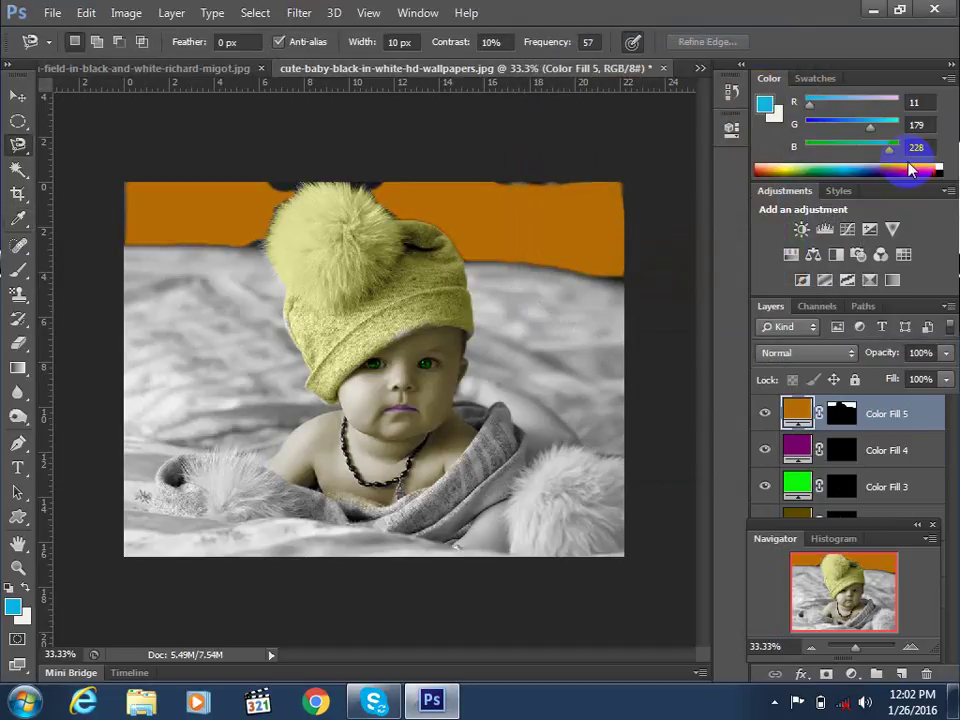
Try Multiply on the orange background fill layer, and set its blend mode to Color at 71% opacity
click(812, 354)
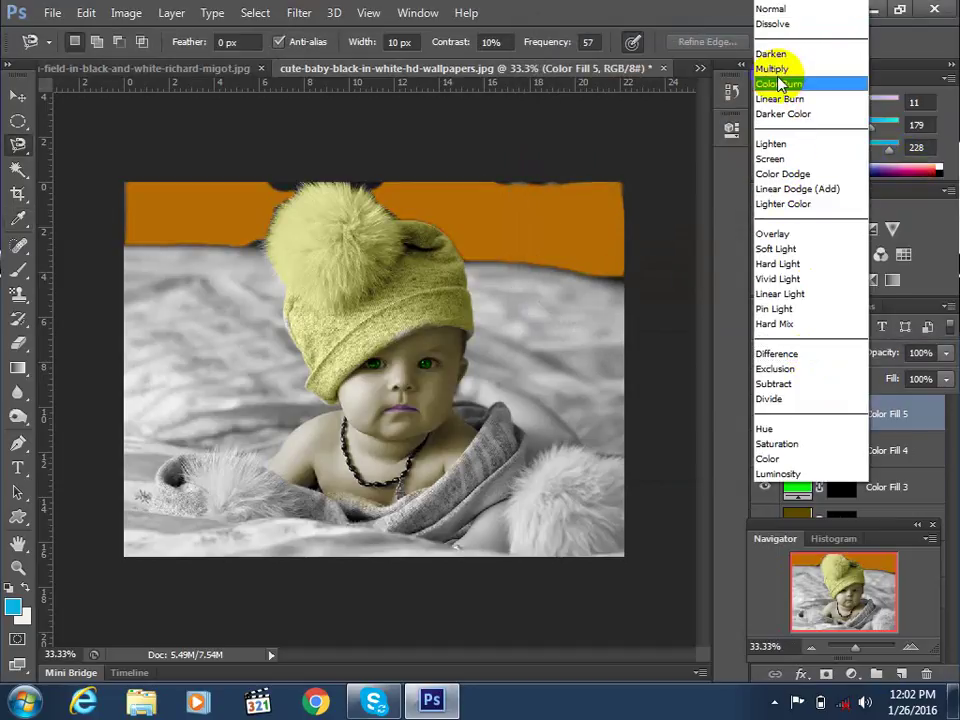
click(776, 67)
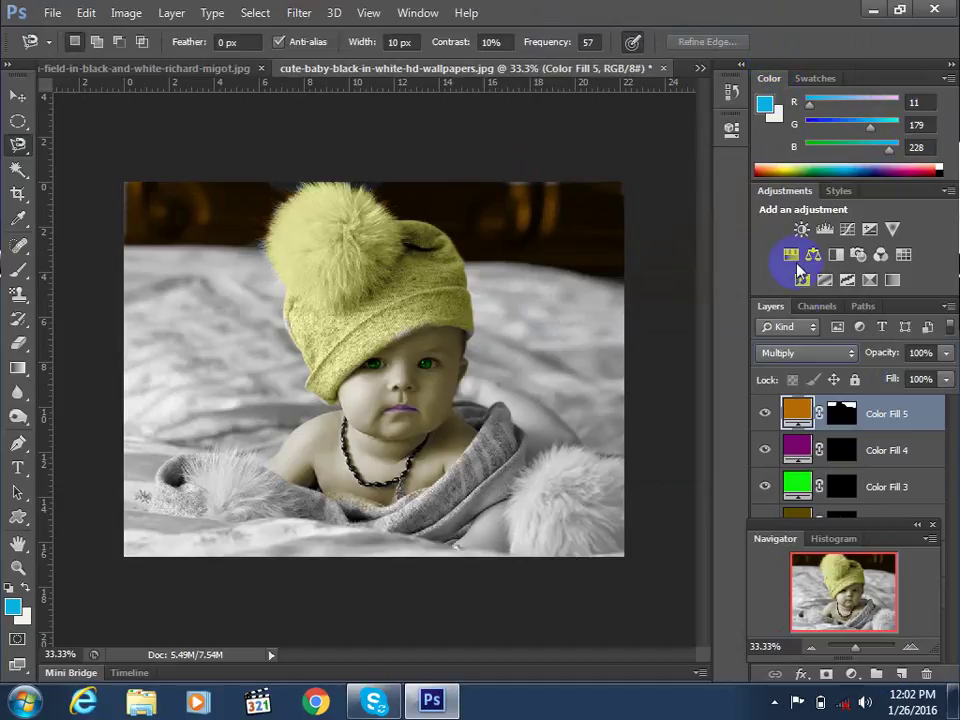
click(798, 352)
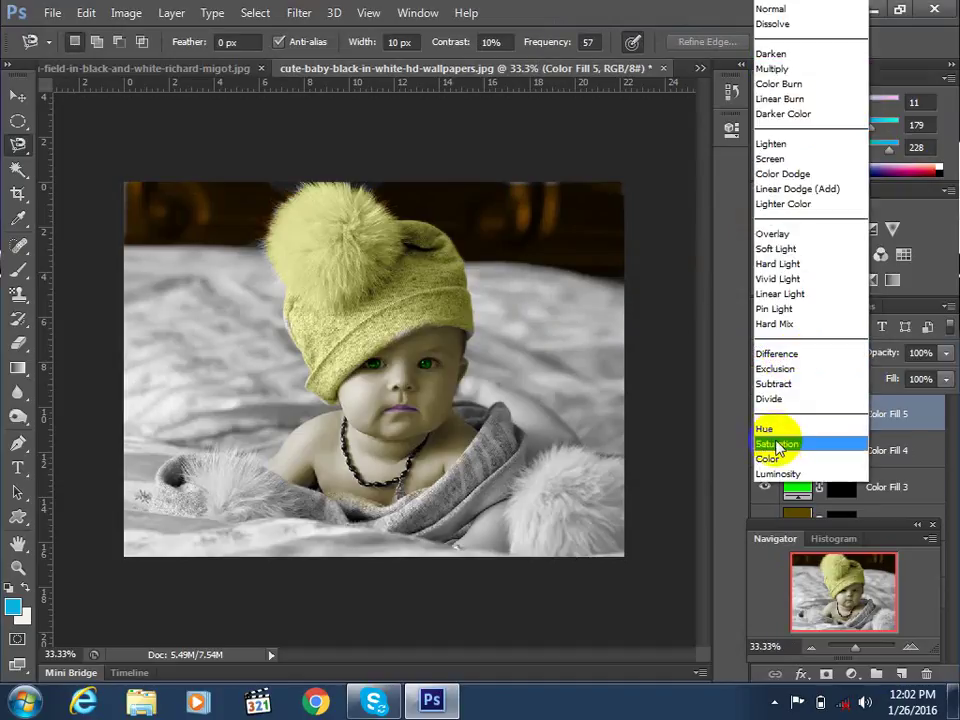
click(776, 458)
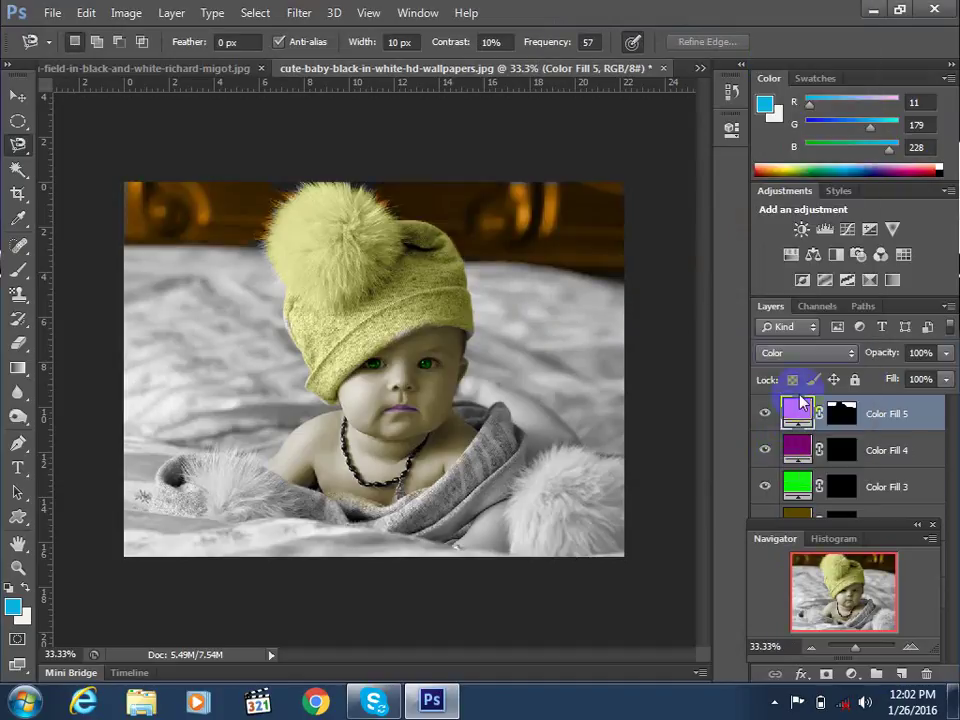
drag(944, 355, 922, 378)
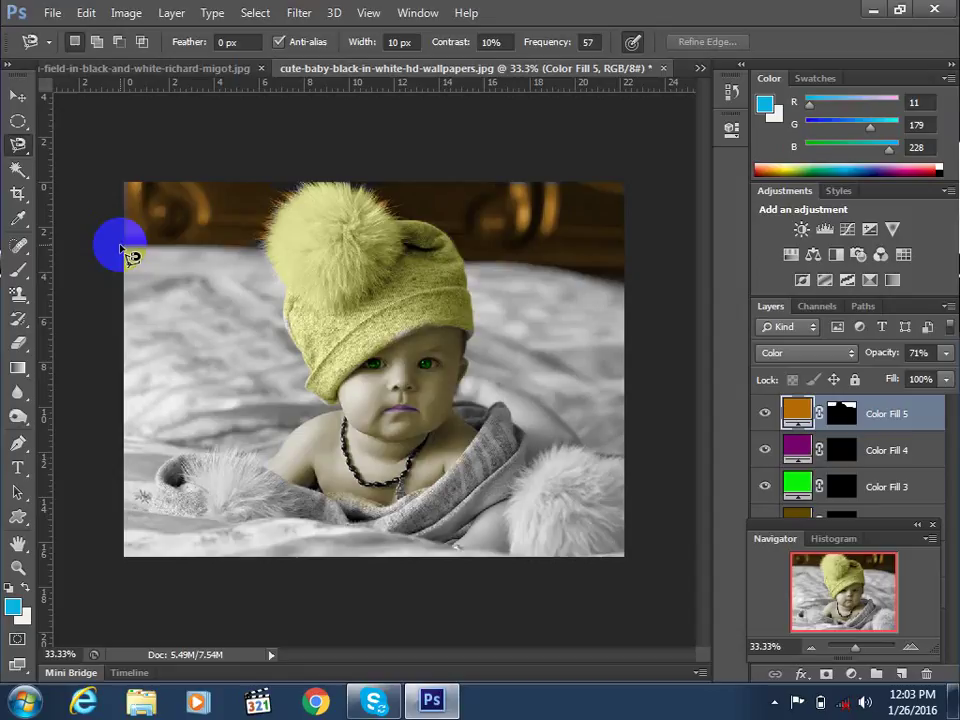
Outline the hat's pompom as a selection with the Magnetic Lasso
click(18, 96)
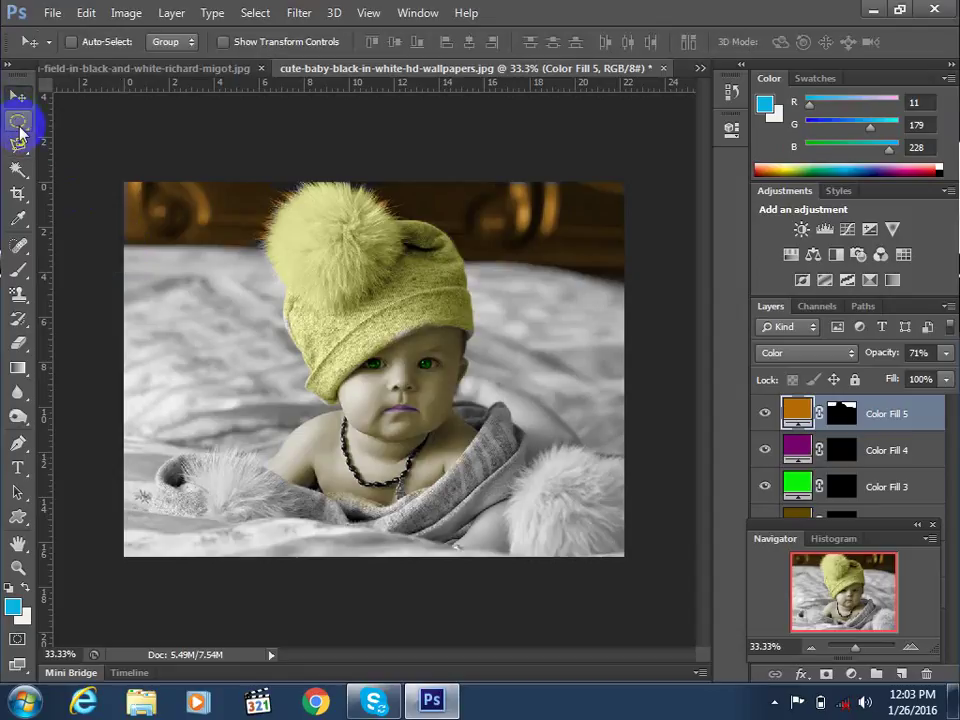
click(18, 166)
click(18, 145)
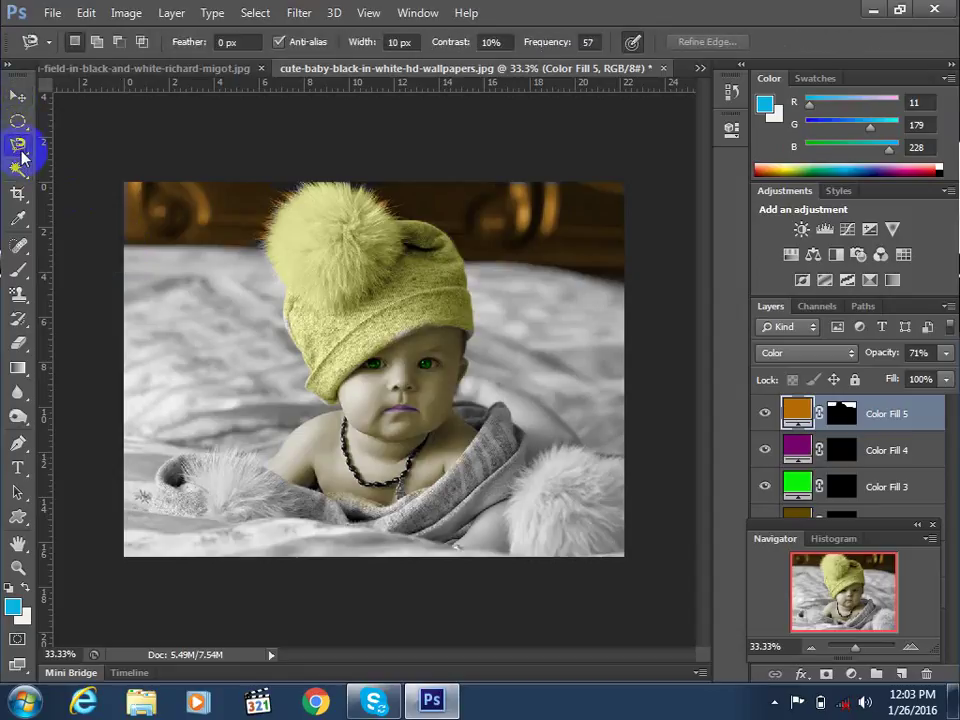
click(280, 300)
mouse_move(318, 302)
mouse_down()
mouse_move(370, 305)
mouse_move(400, 268)
mouse_move(408, 248)
mouse_move(398, 212)
mouse_move(370, 184)
mouse_move(300, 188)
mouse_move(276, 206)
mouse_move(265, 258)
mouse_move(285, 287)
mouse_up()
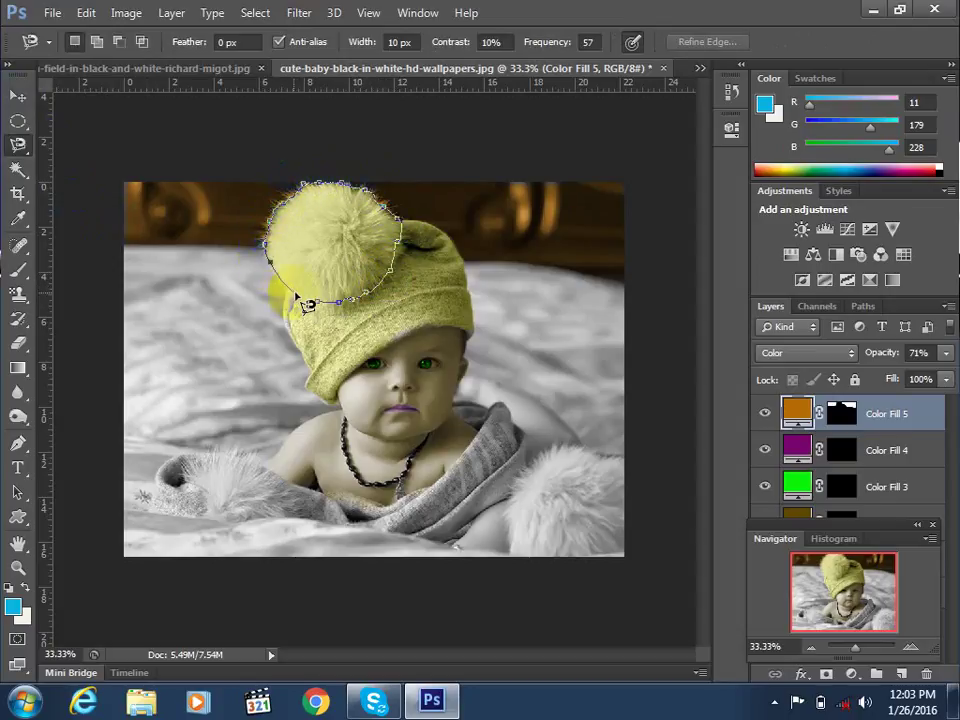
click(328, 312)
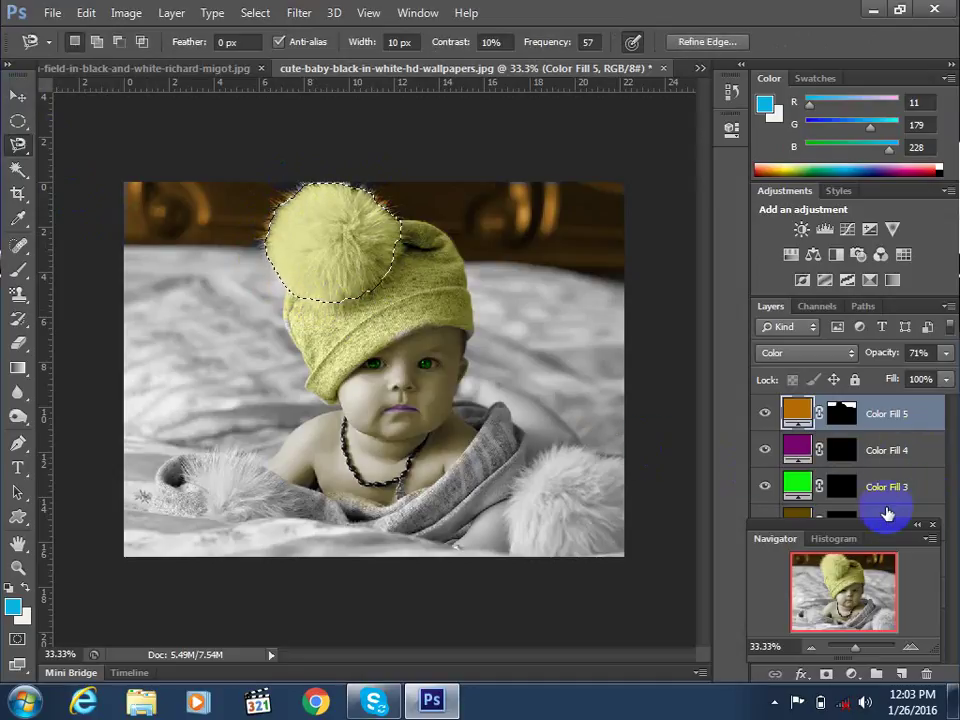
Clear the selected pompom area from the layer mask of the yellow hat's fill layer
drag(893, 533, 722, 521)
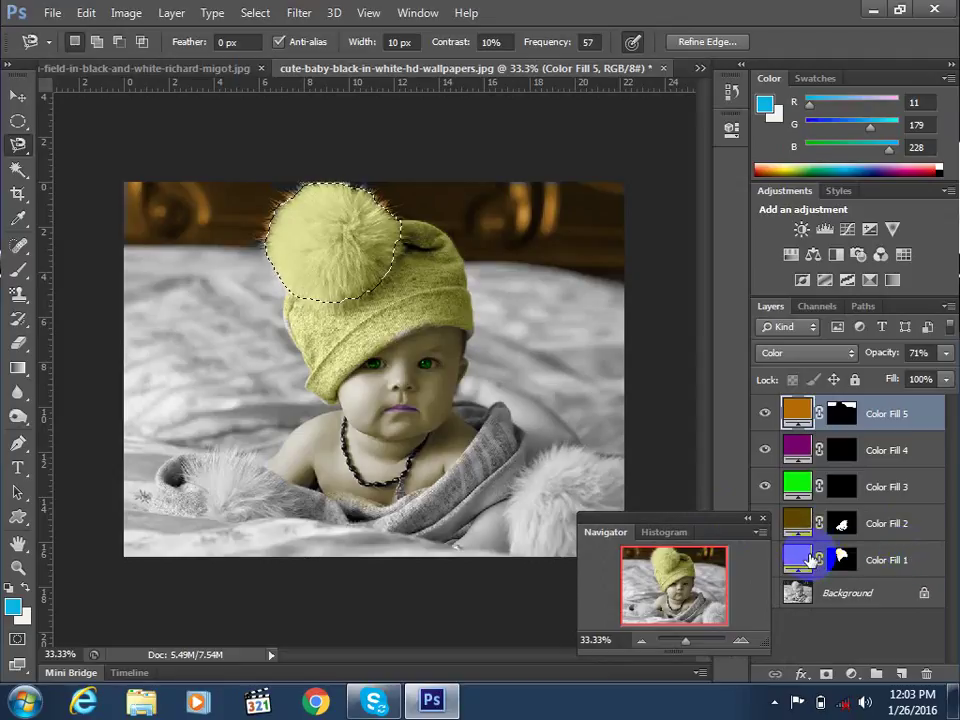
click(795, 560)
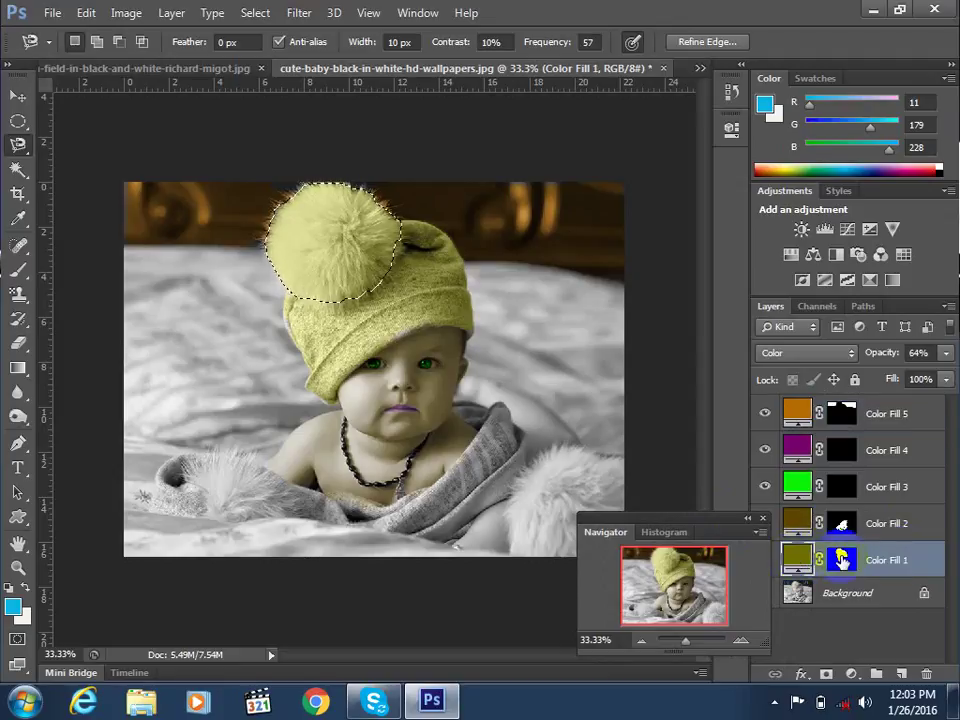
click(842, 560)
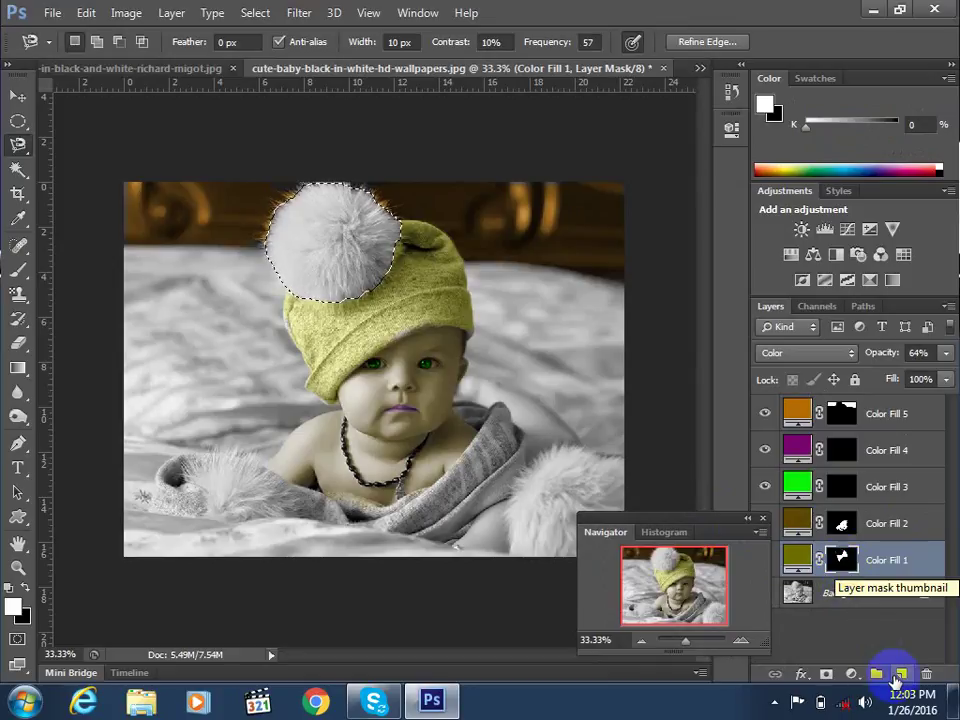
Try a crimson (#e40b43) solid color fill layer over the selected pompom, and undo it
click(852, 674)
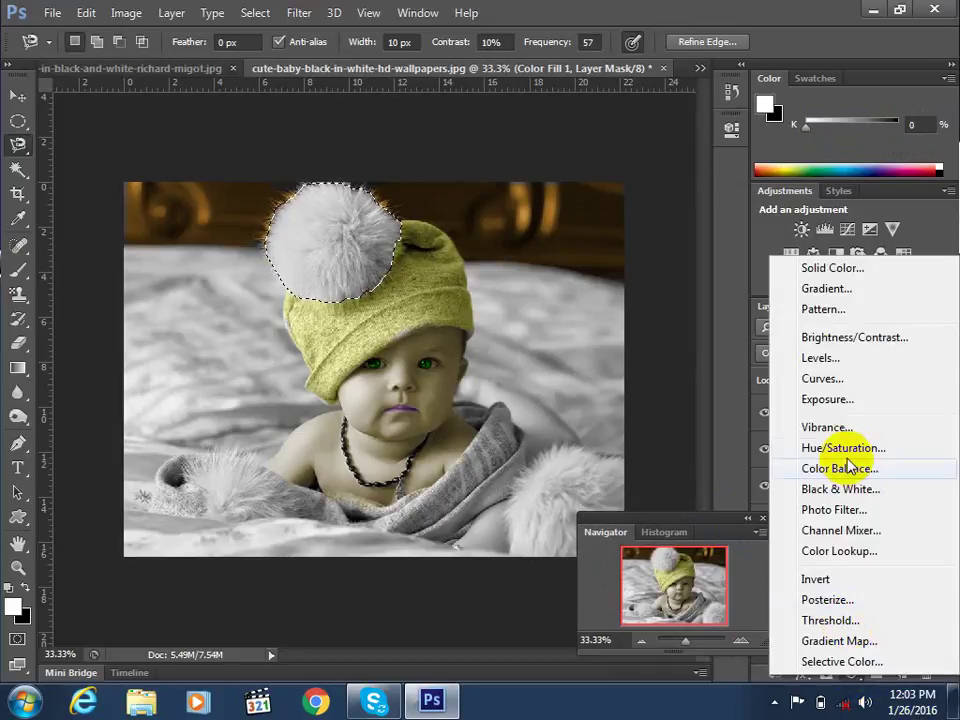
click(816, 269)
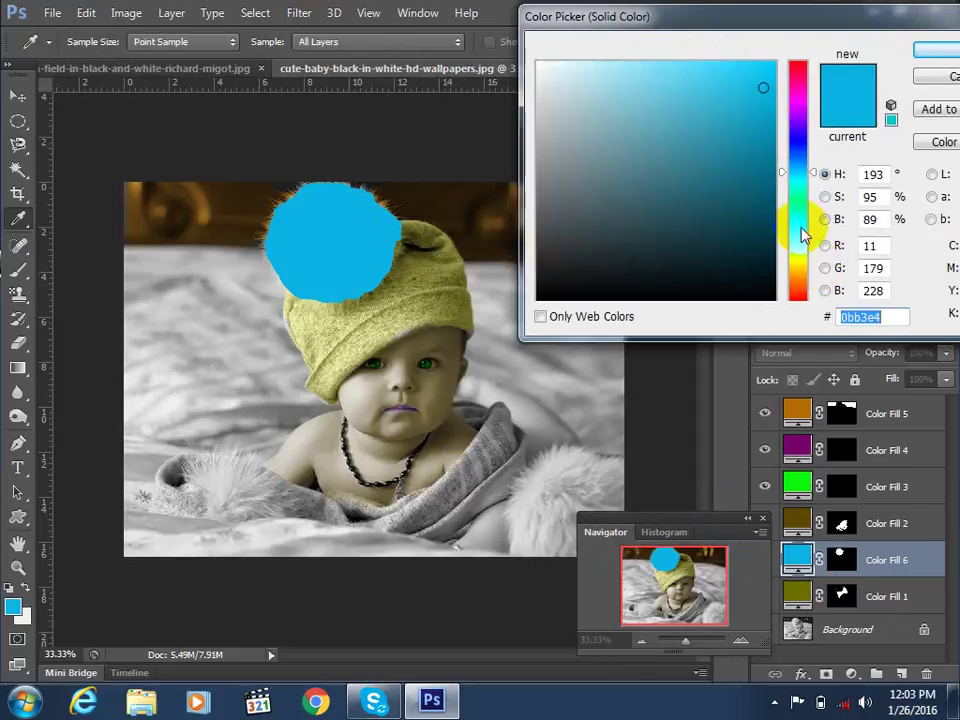
click(801, 227)
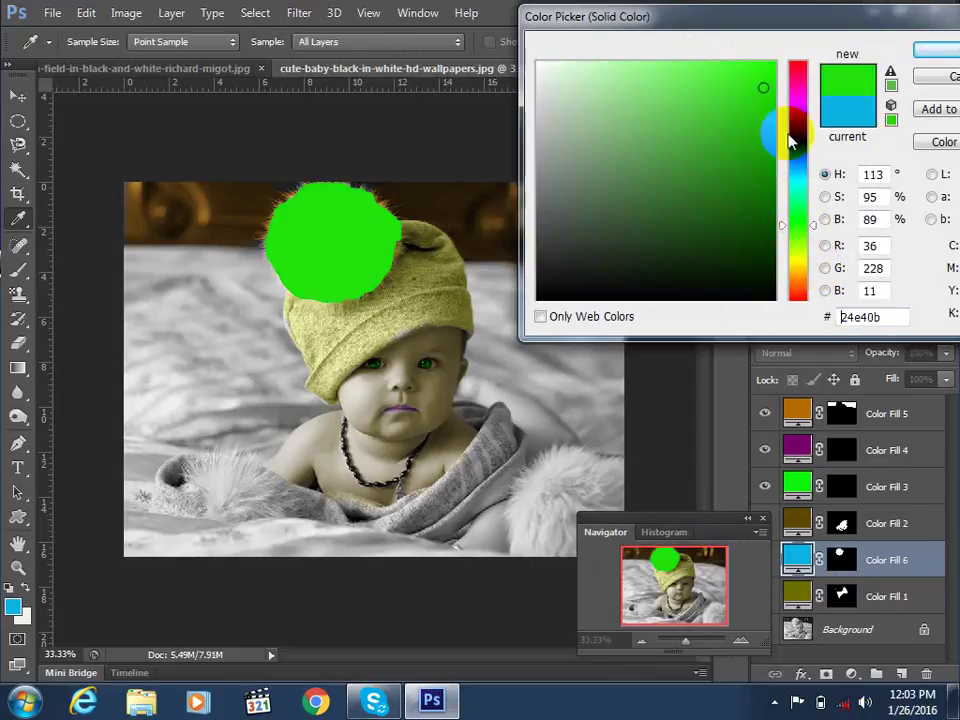
click(799, 75)
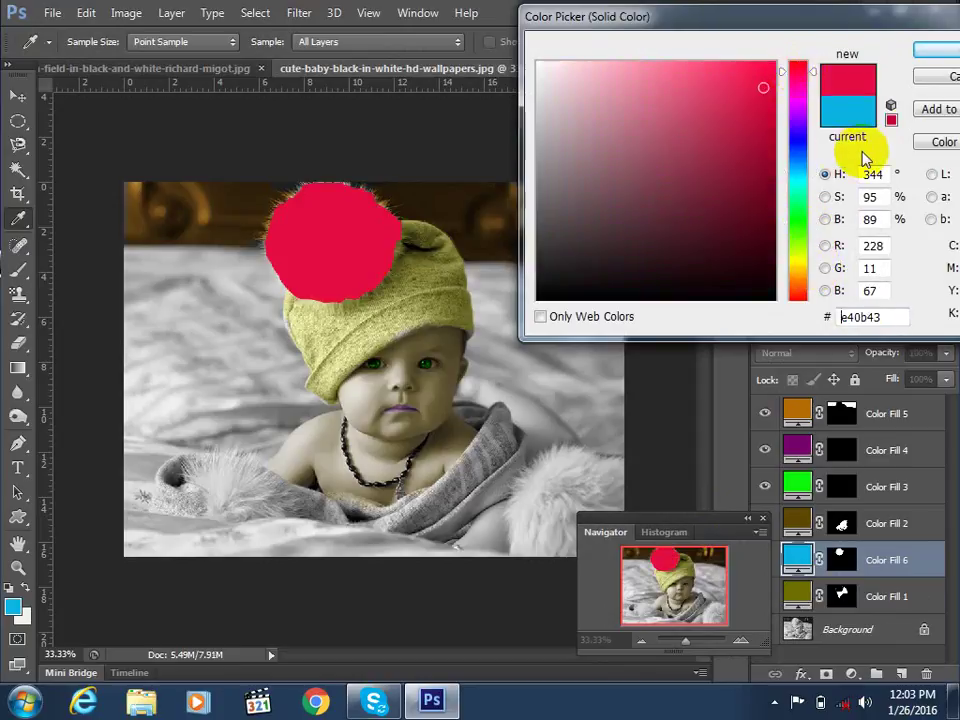
click(935, 50)
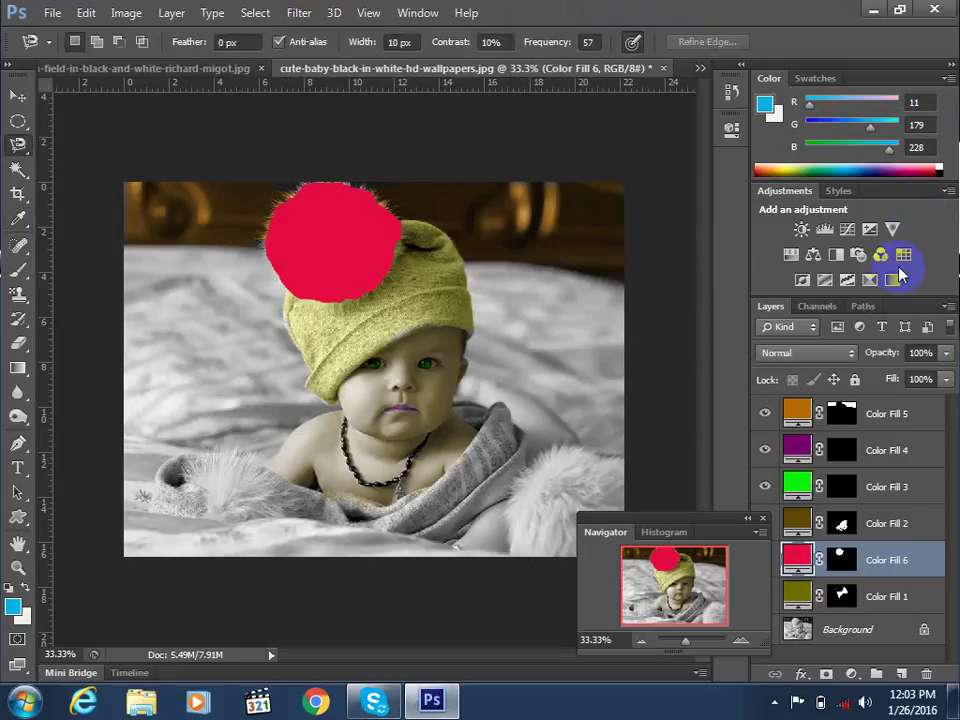
key(ctrl+z)
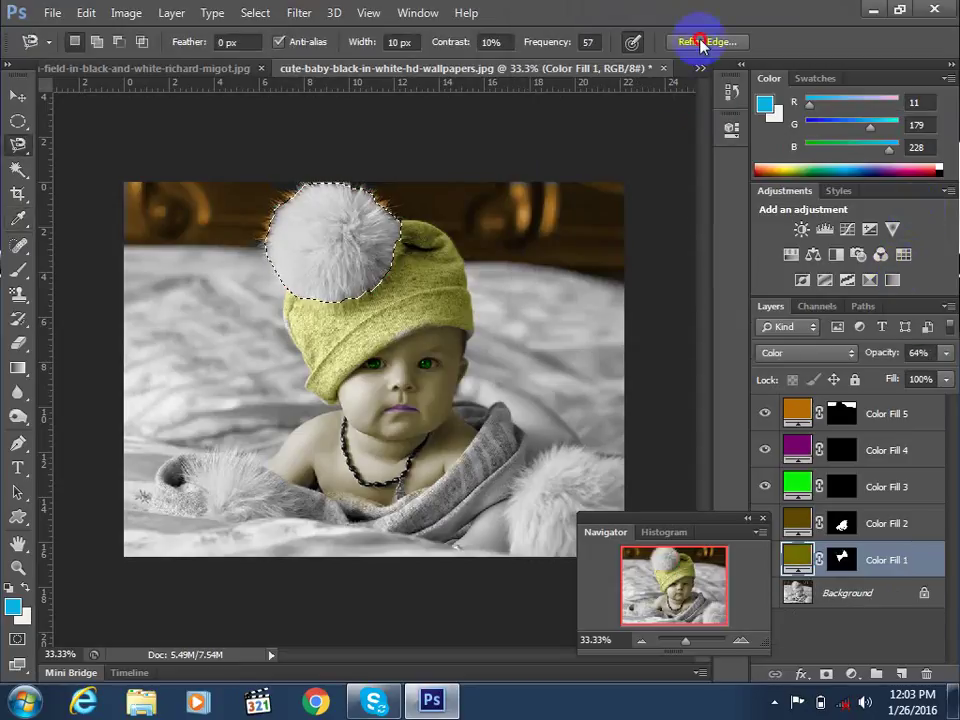
Refine the pompom selection's edge with a radius of 8.5 px, Smooth 17, Feather 2.2 px and Contrast 8%, output as a selection
click(700, 42)
drag(686, 160, 724, 161)
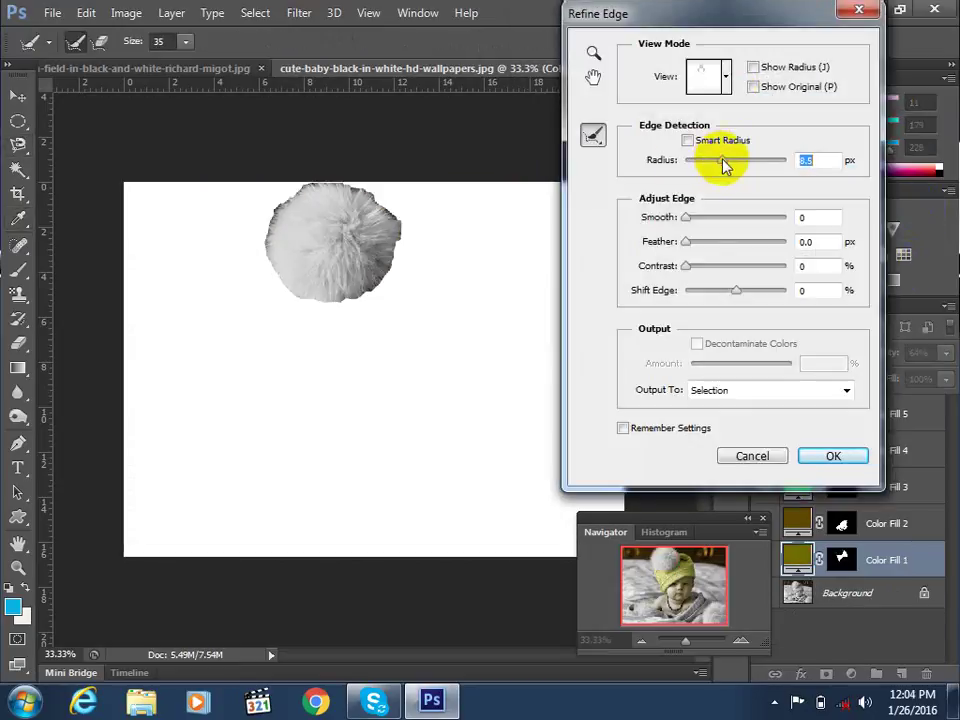
drag(688, 217, 694, 270)
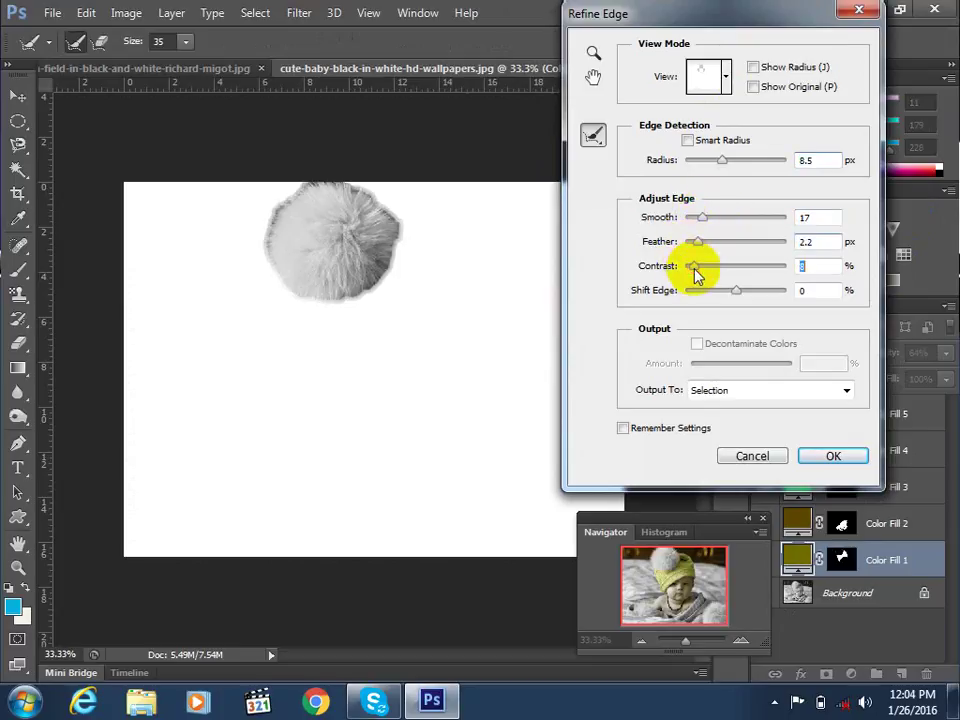
click(830, 457)
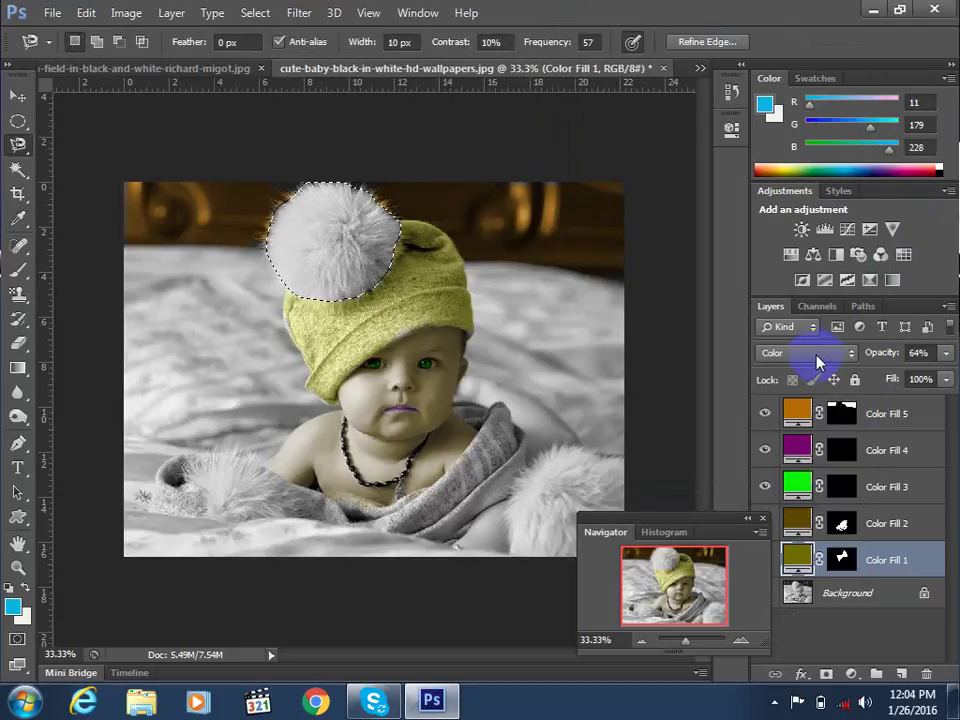
Add a solid color fill layer in crimson (#e40b3e) over the selected pompom
click(853, 677)
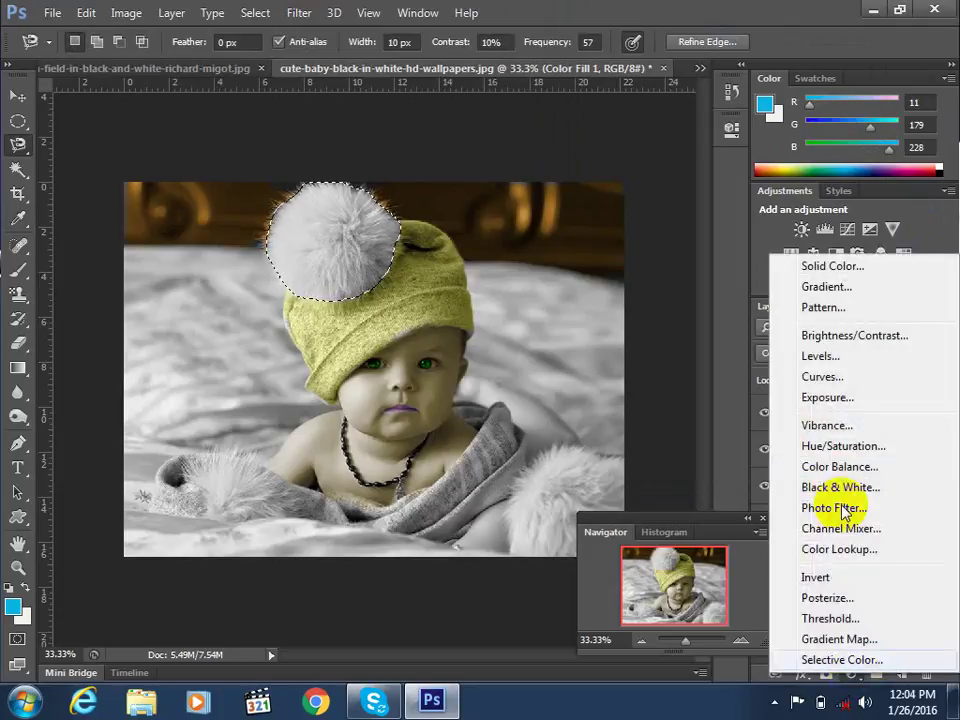
click(830, 268)
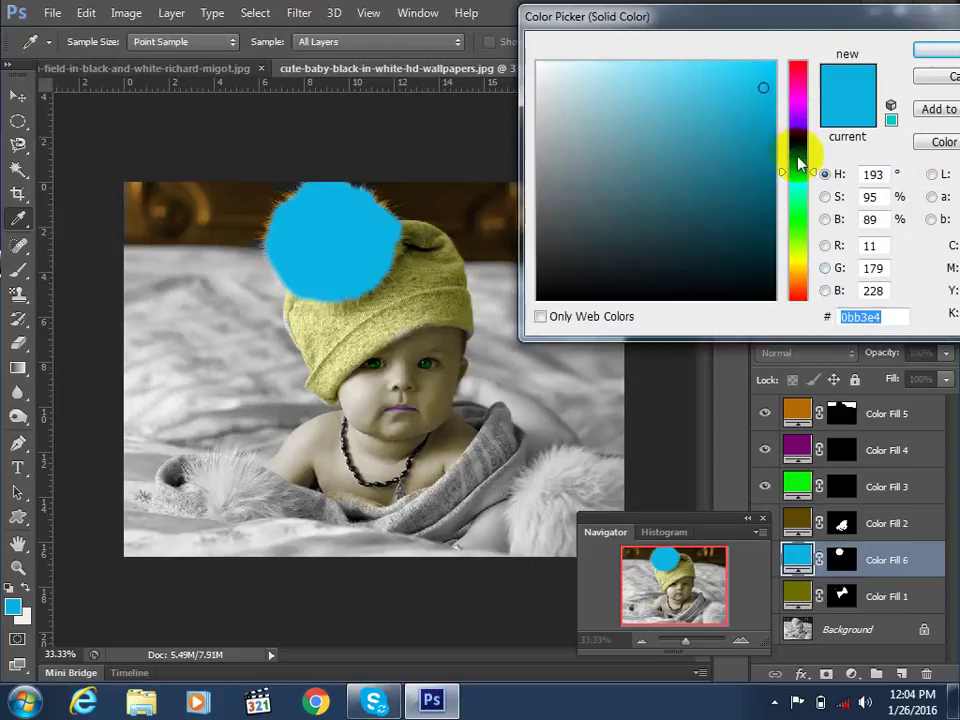
click(791, 75)
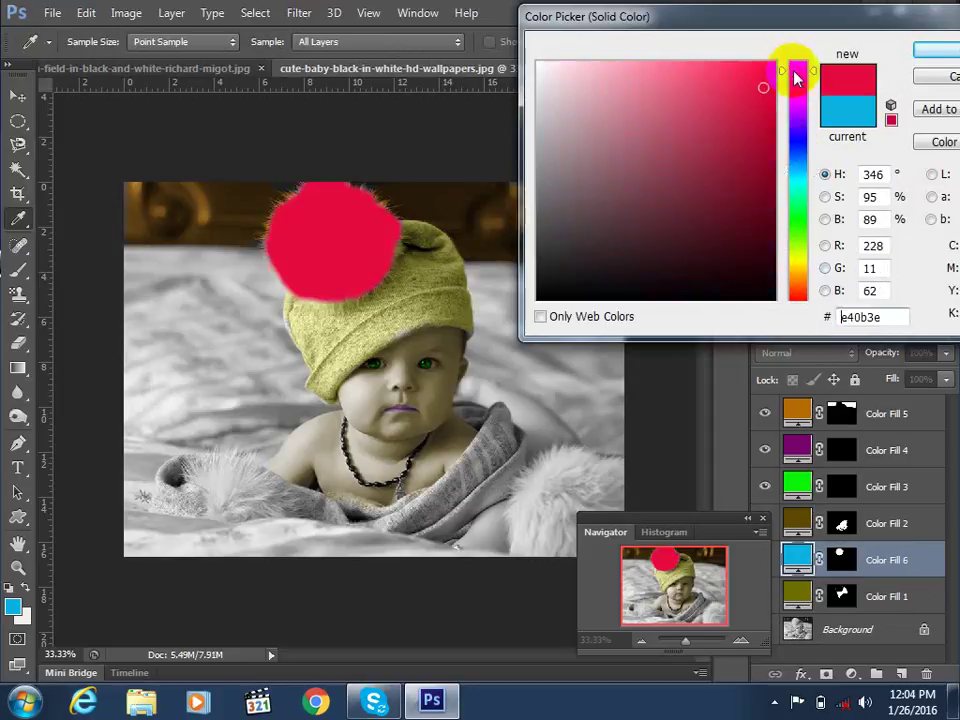
click(935, 50)
Try Multiply and Color on the crimson pompom fill layer, and set it to Overlay at 68% opacity
click(792, 353)
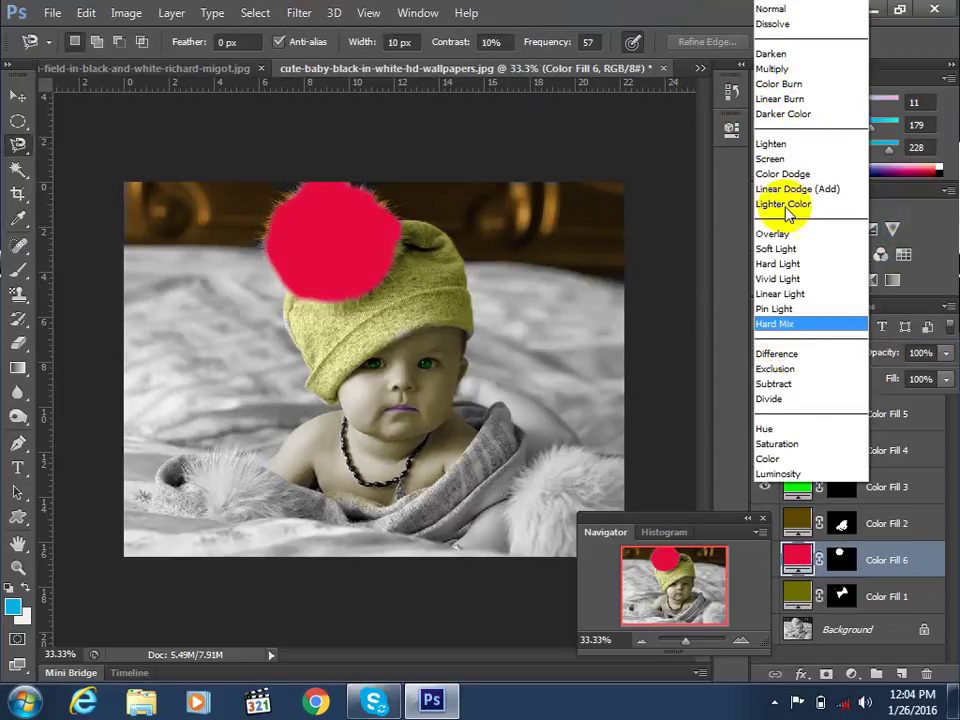
click(775, 70)
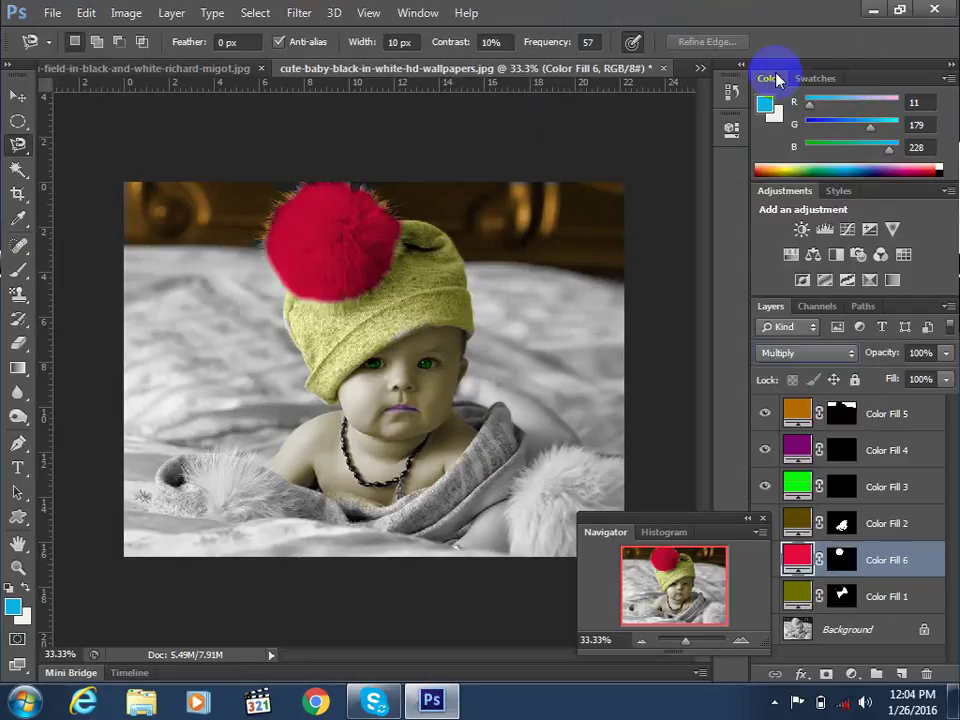
click(795, 351)
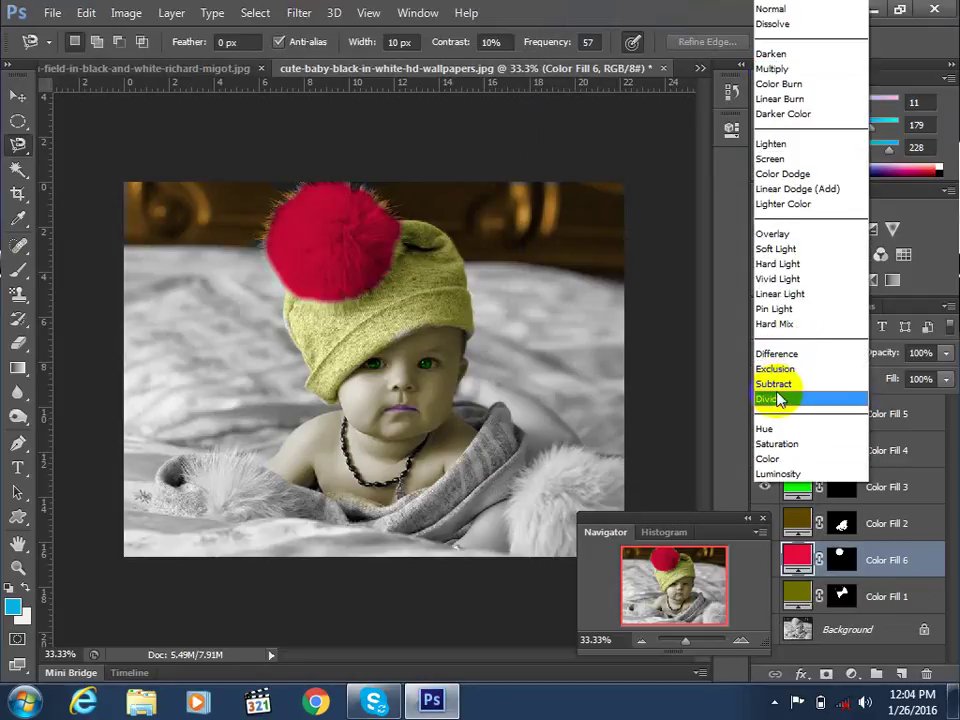
click(772, 459)
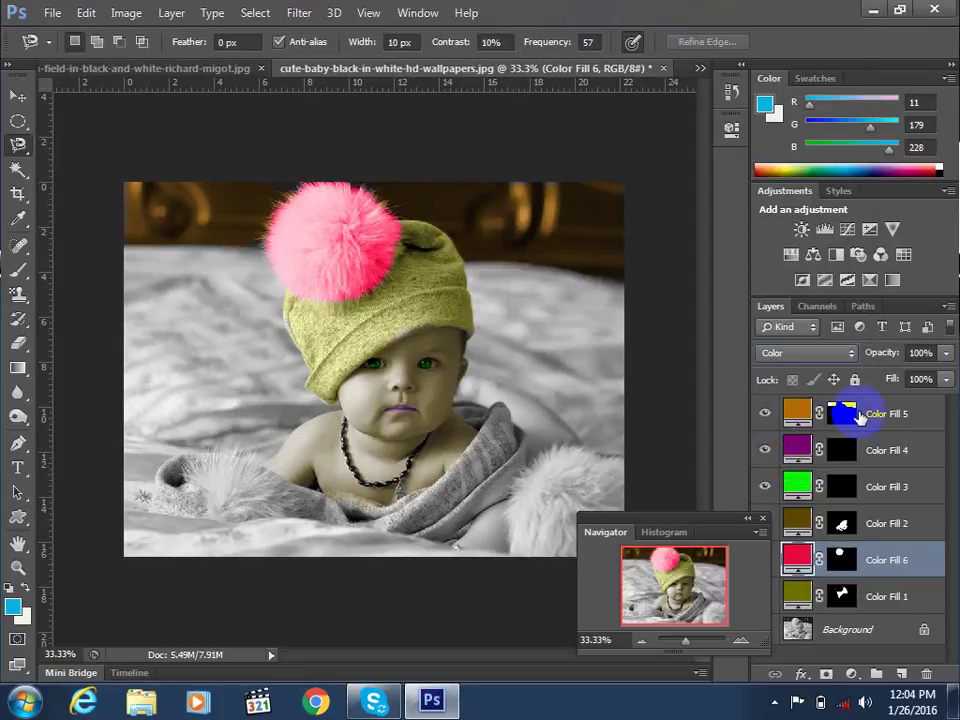
drag(945, 357, 920, 383)
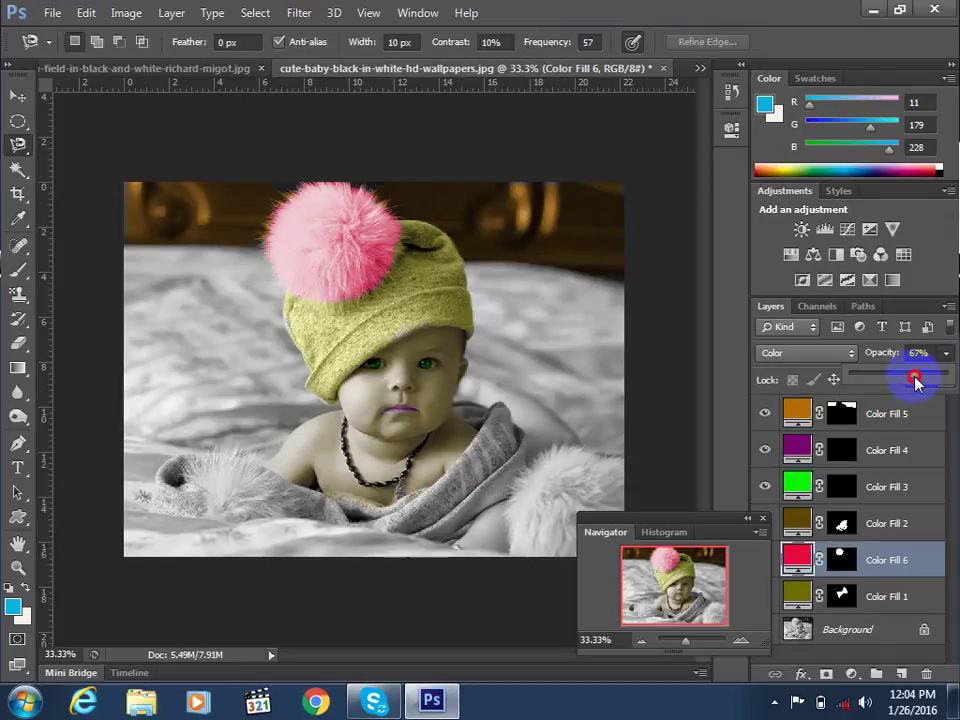
drag(918, 382, 917, 381)
click(800, 355)
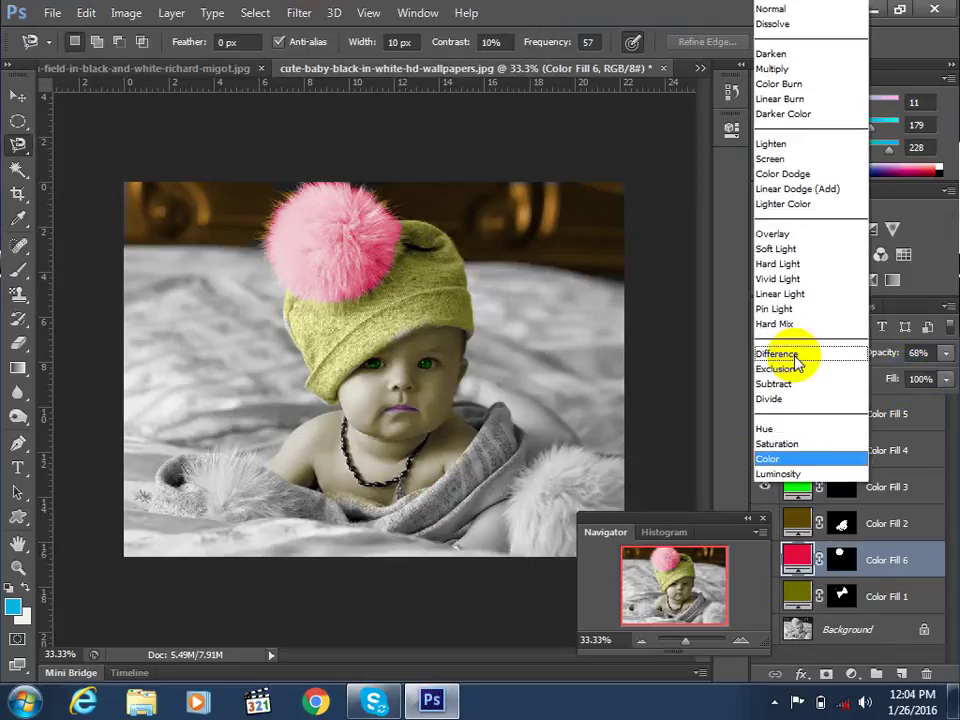
click(785, 231)
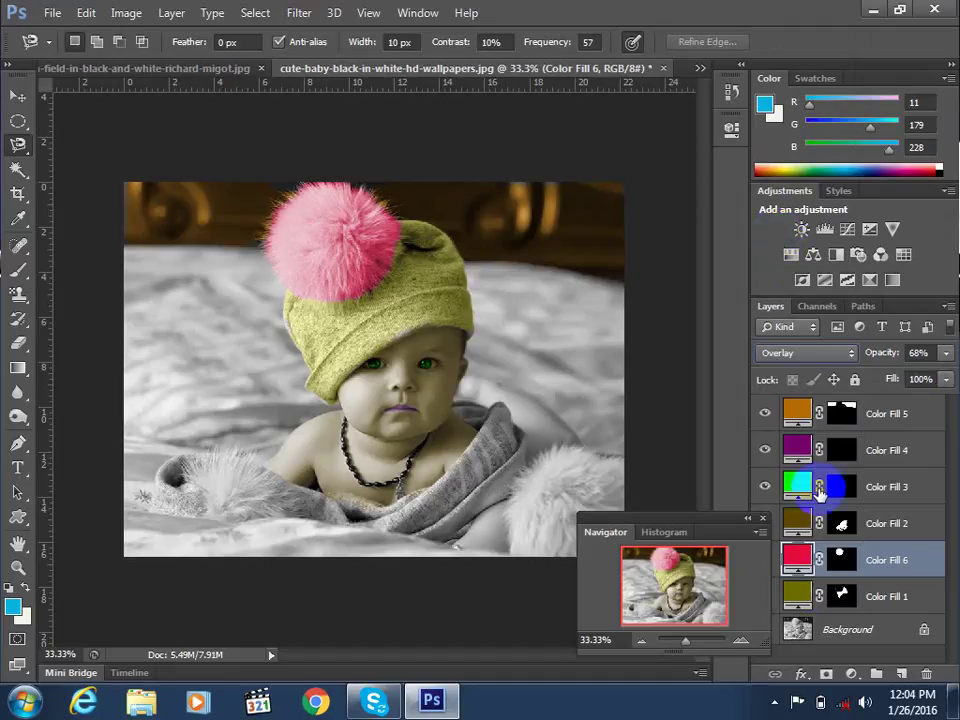
Outline the bed and blanket around the baby, below the dark background, as a selection with the Magnetic Lasso
click(604, 482)
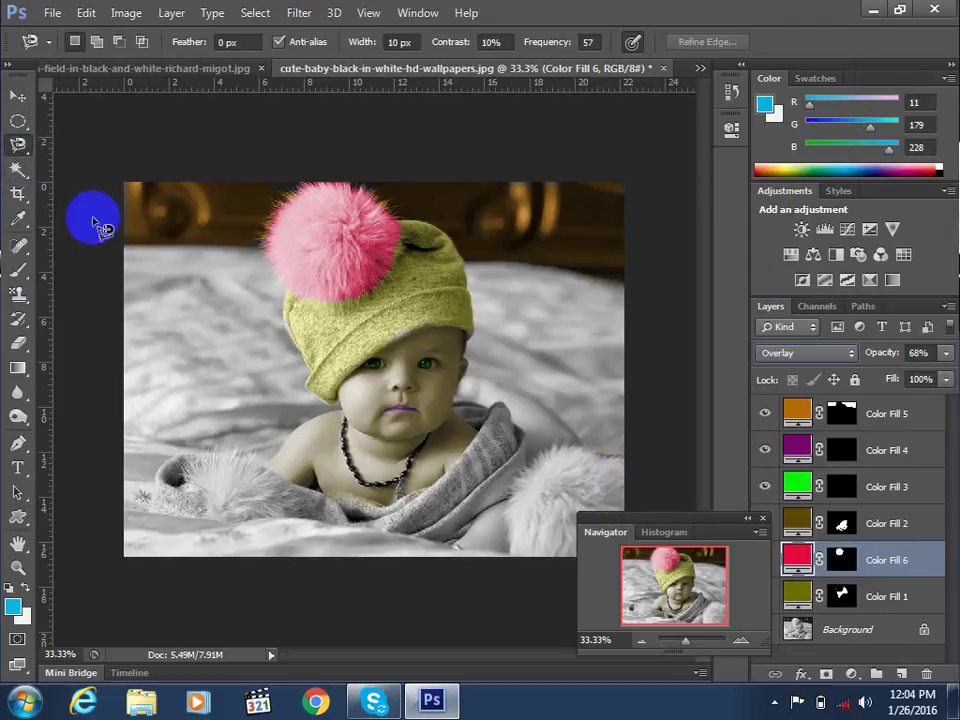
click(122, 247)
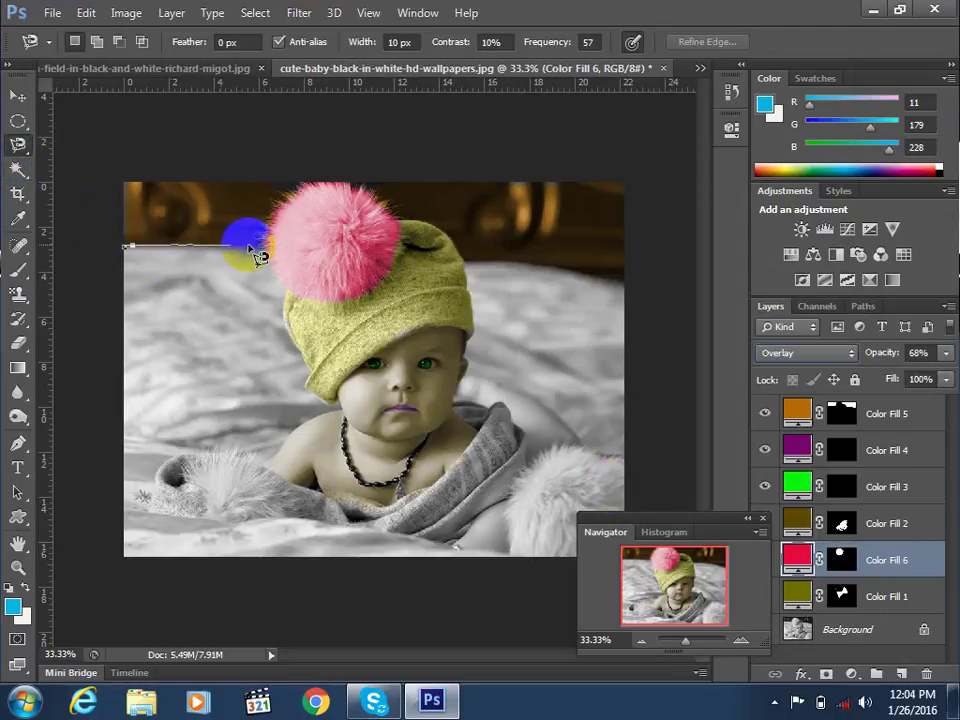
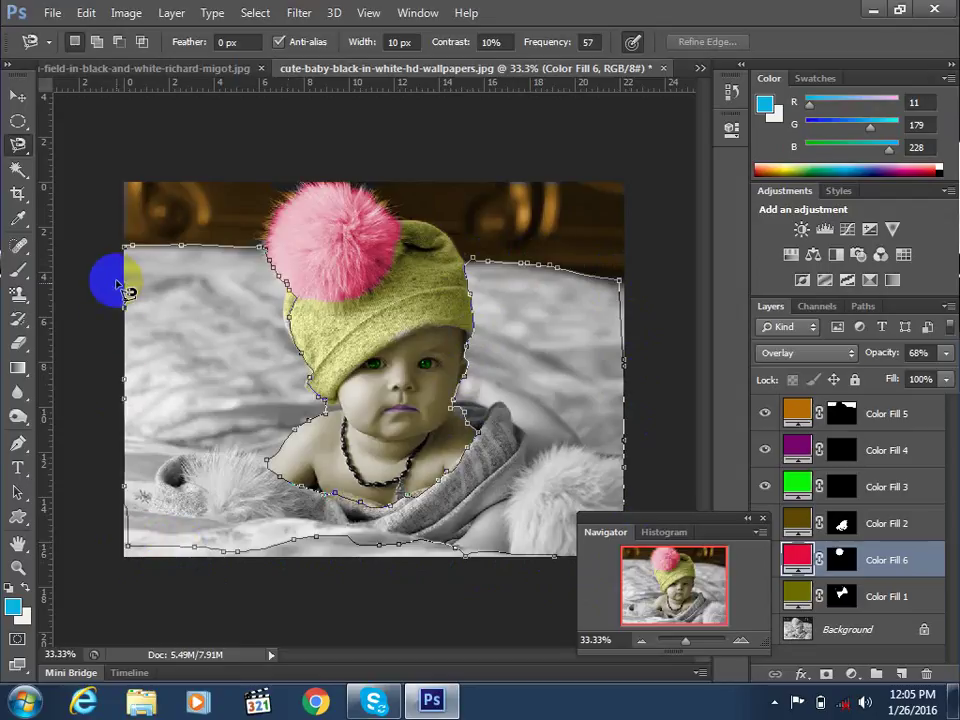
click(130, 250)
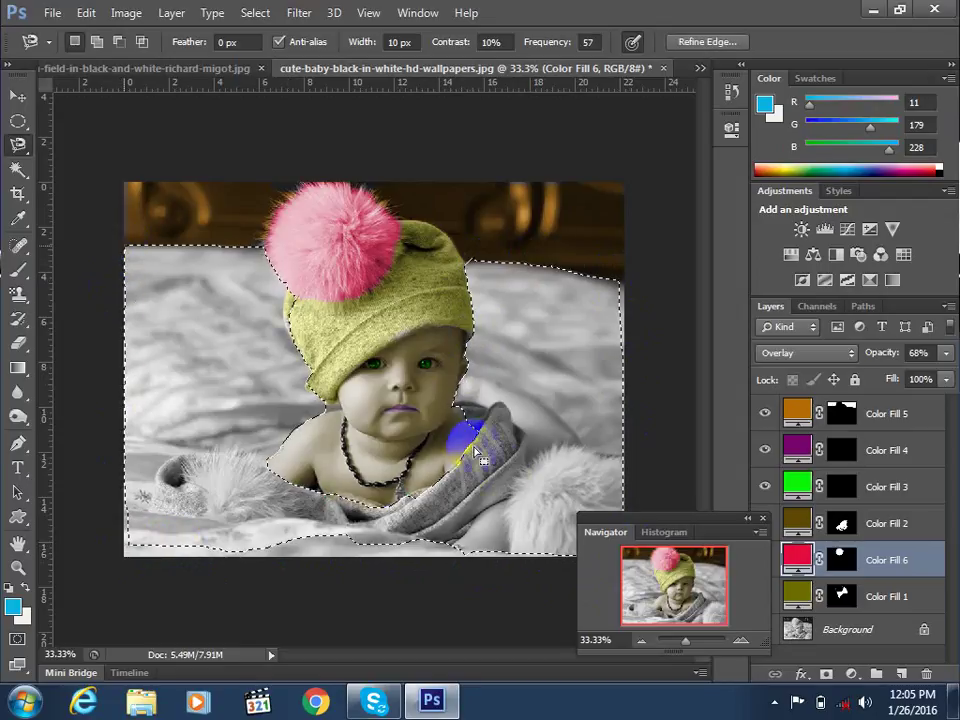
Extend the bed selection to the photo's outer edges by adding rectangular marquee areas along its bottom and both sides
drag(683, 494, 735, 463)
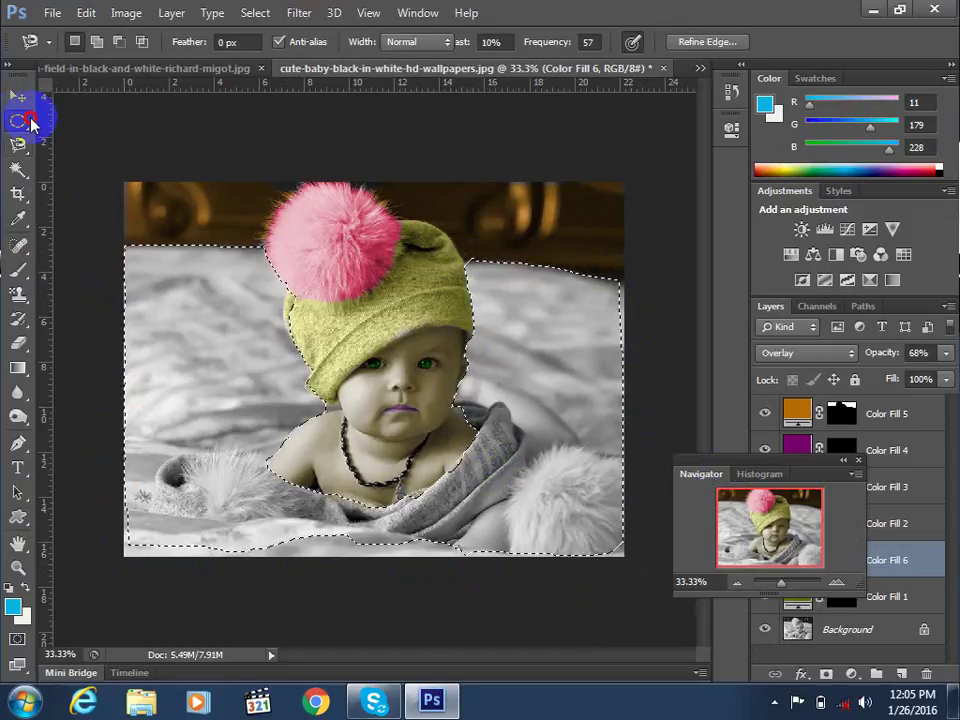
click(18, 120)
click(110, 116)
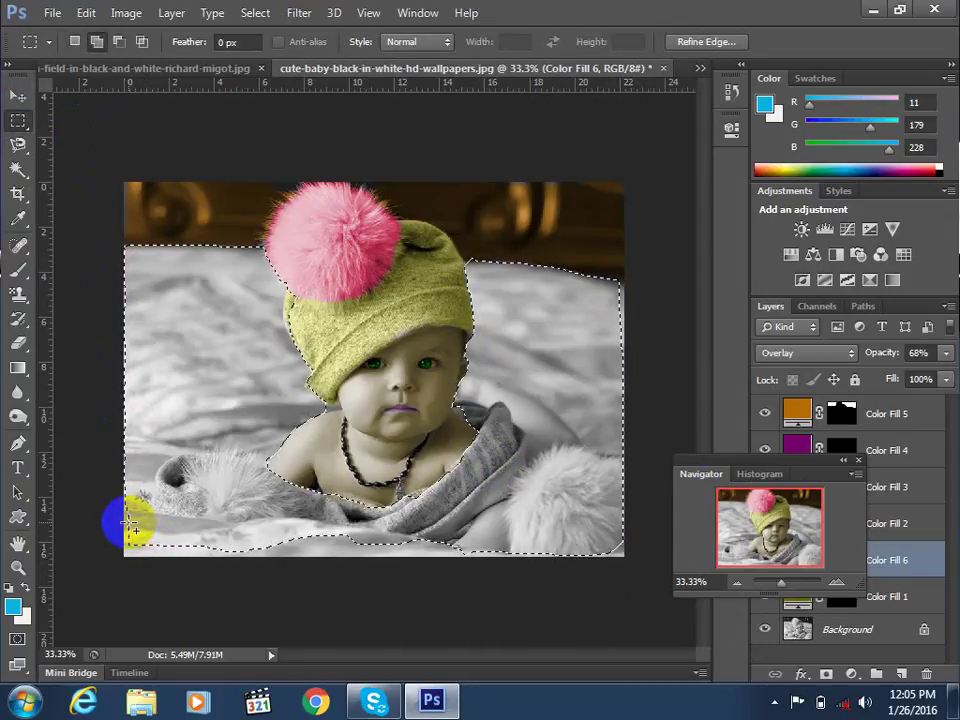
drag(146, 390, 146, 454)
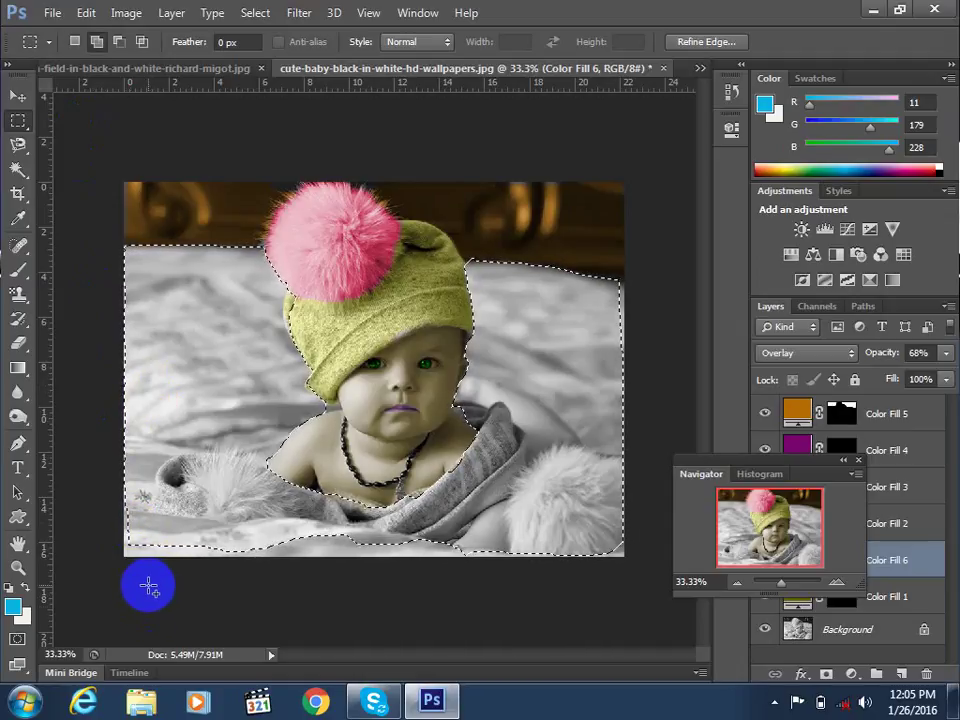
drag(148, 587, 649, 596)
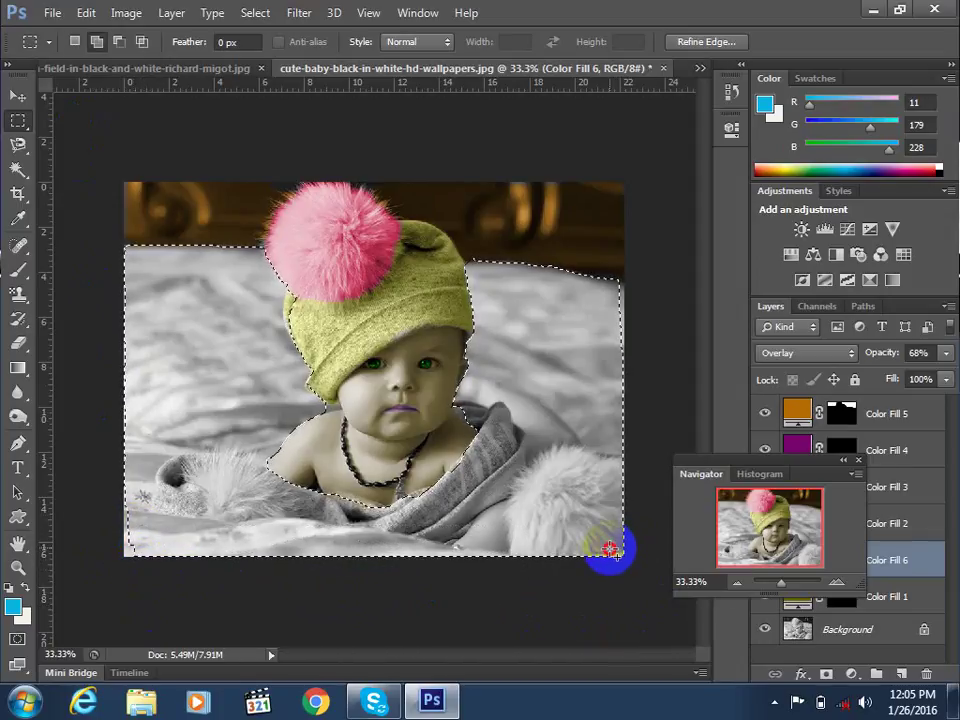
drag(610, 549, 647, 281)
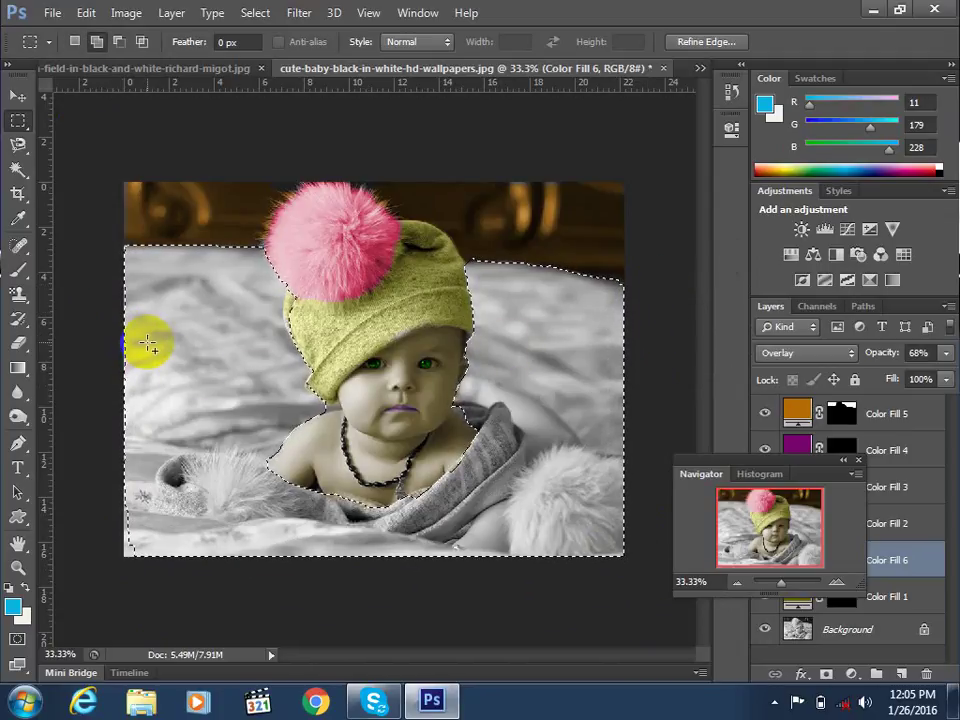
drag(149, 348, 104, 595)
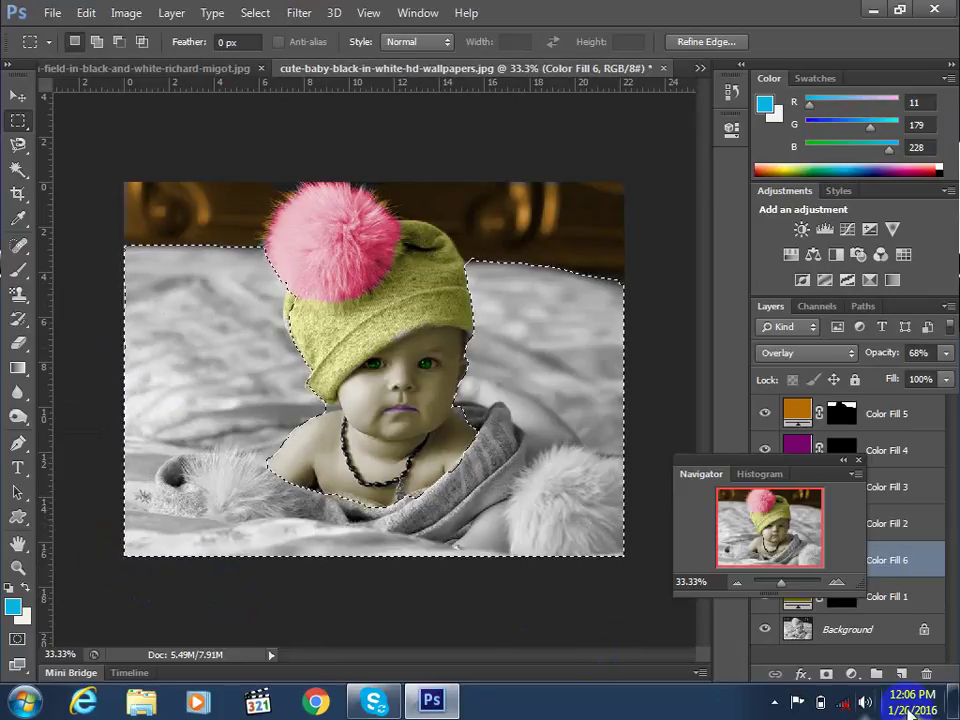
click(851, 673)
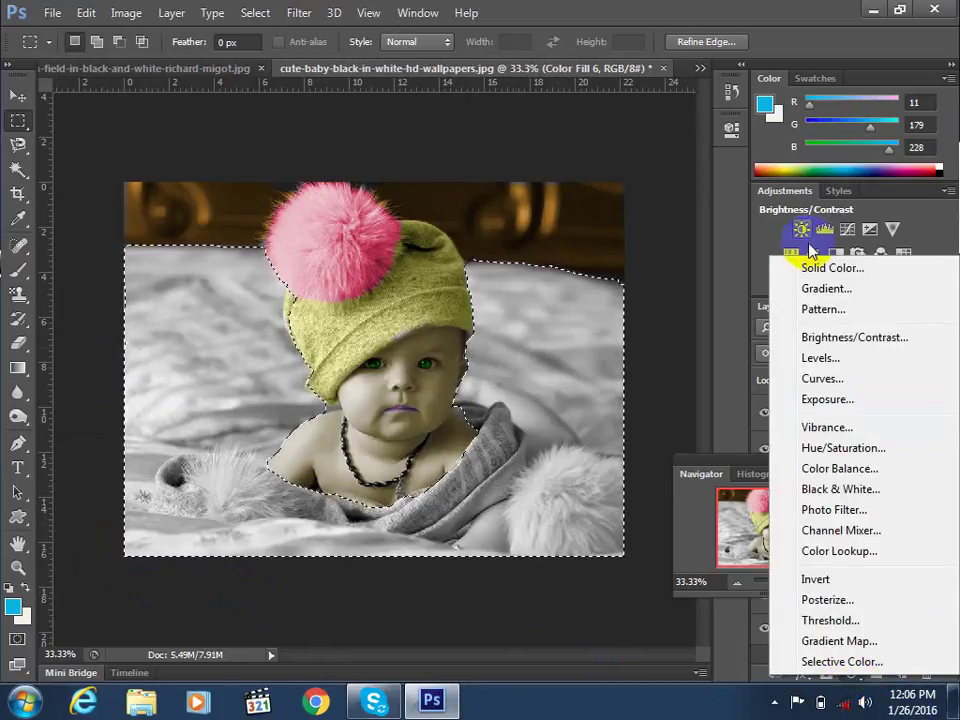
click(818, 287)
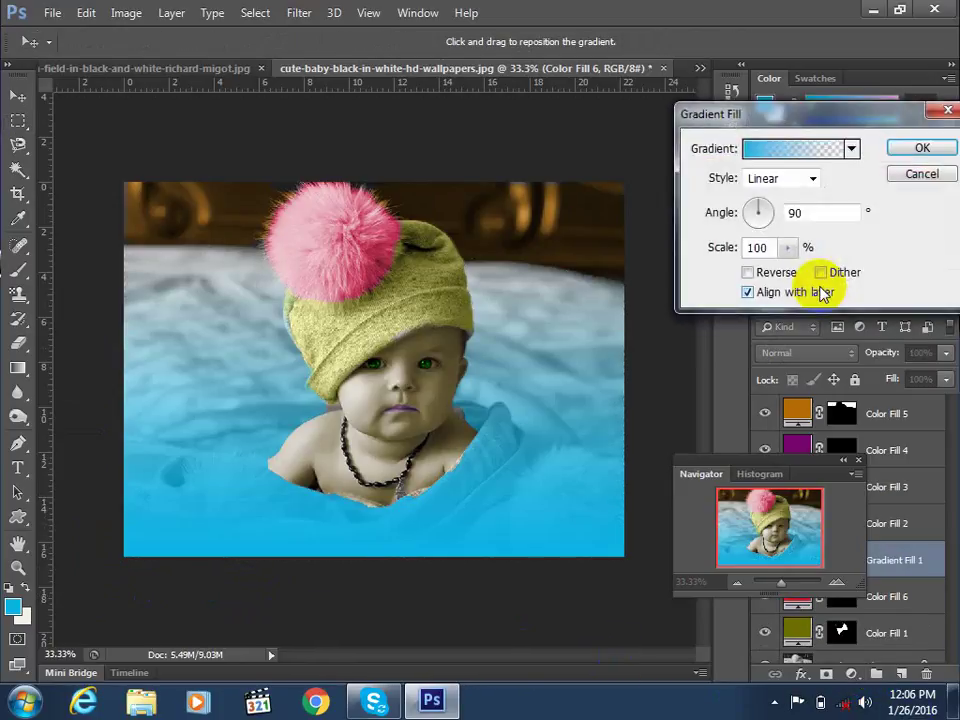
click(849, 148)
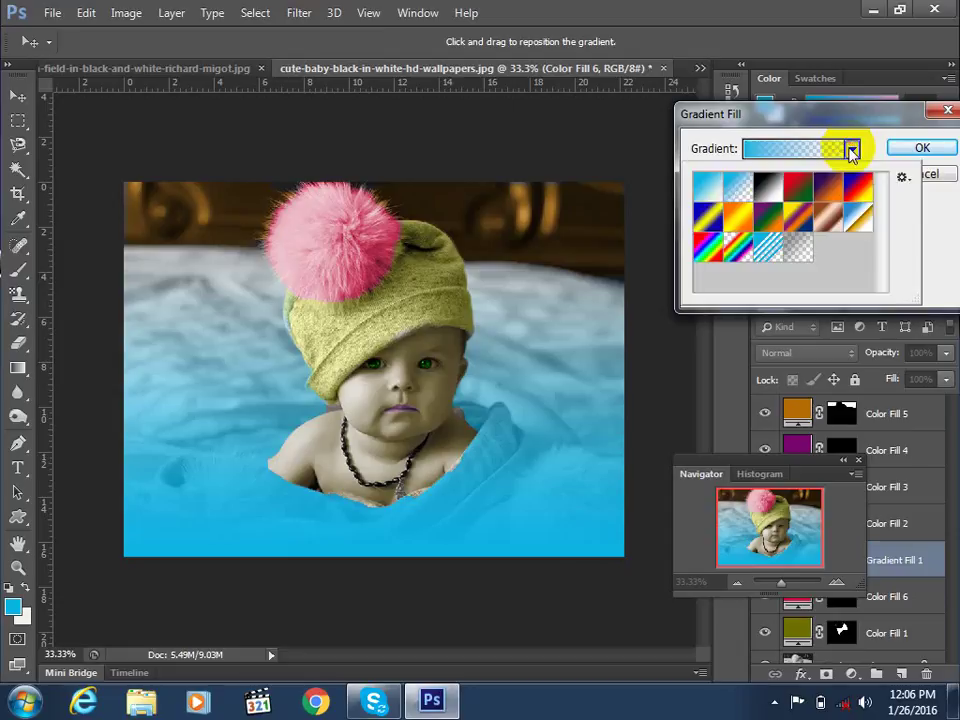
click(739, 220)
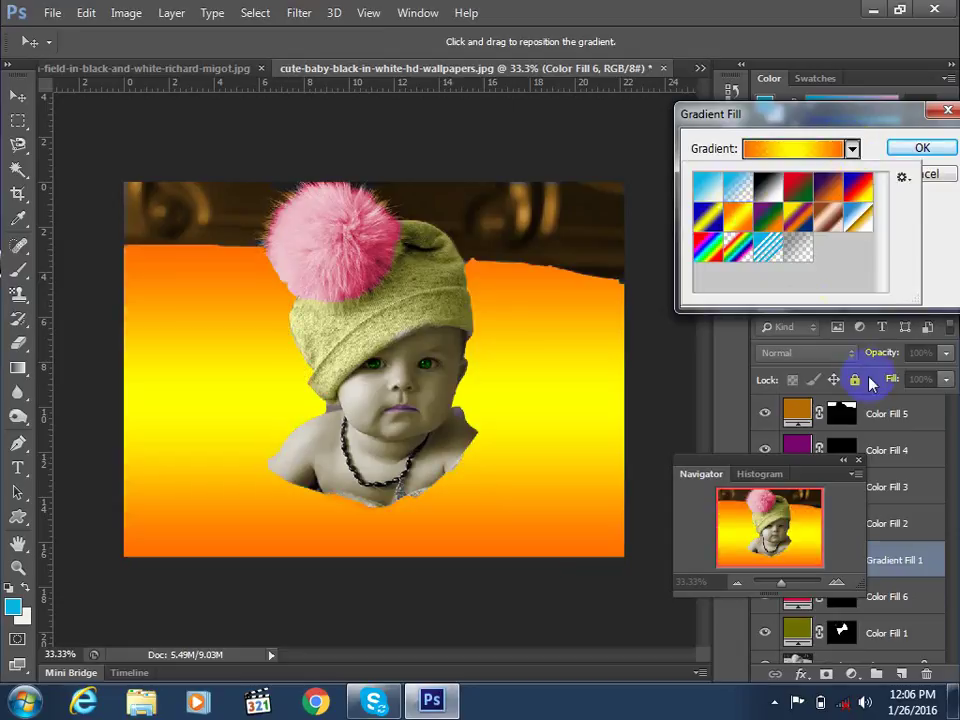
key(Escape)
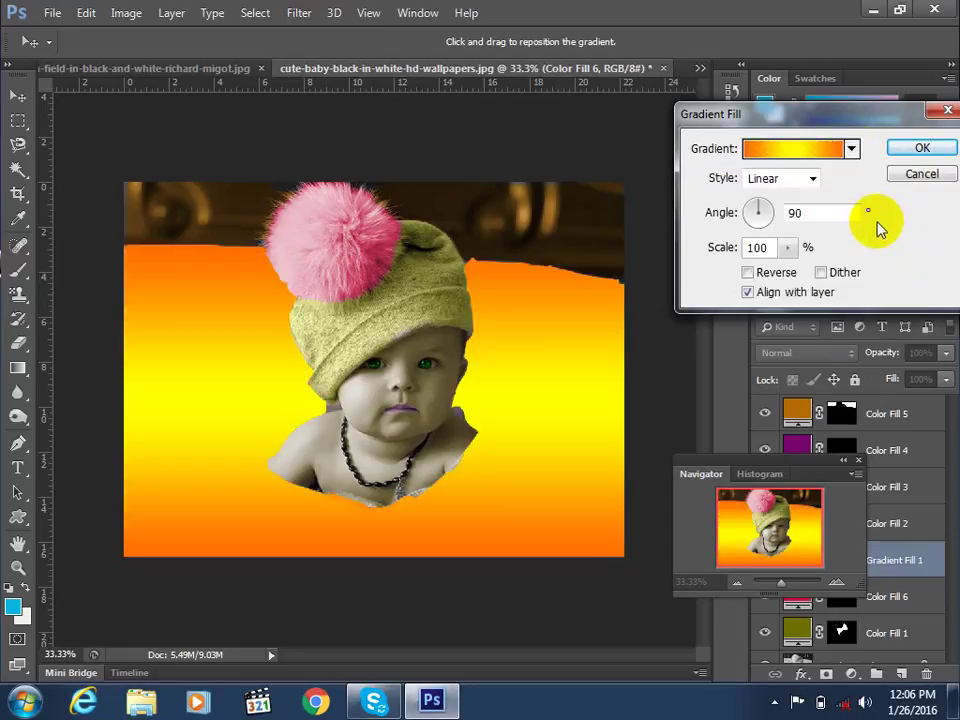
key(Escape)
Refine the bed selection's edge with a radius of 6.1 px, Smooth 17, Feather 2.6 px and Contrast 8%, output as a selection
click(683, 42)
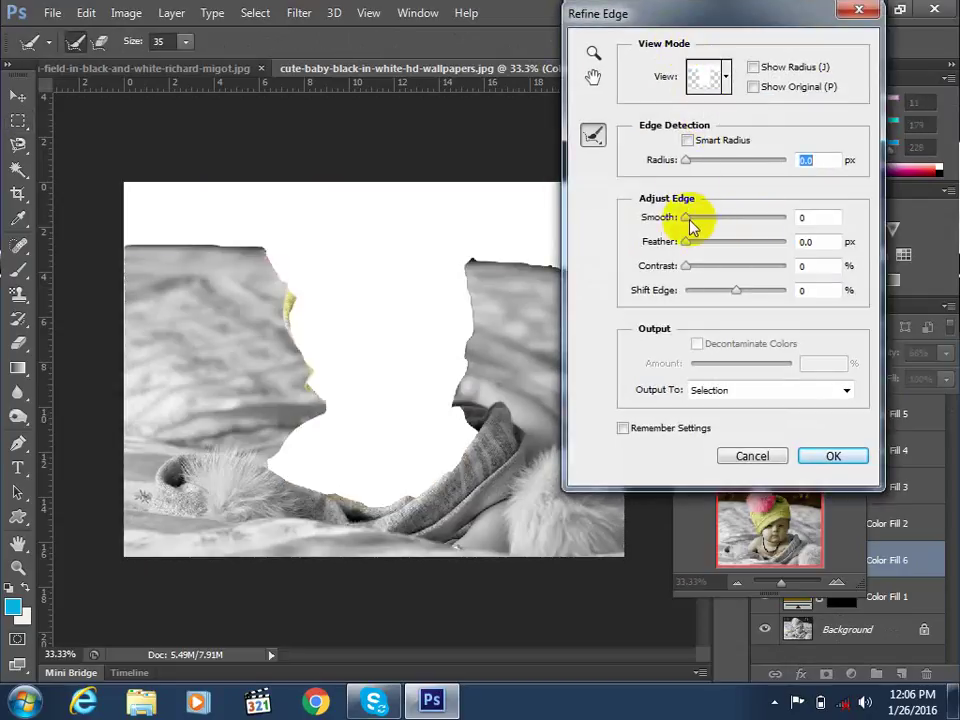
drag(688, 161, 718, 162)
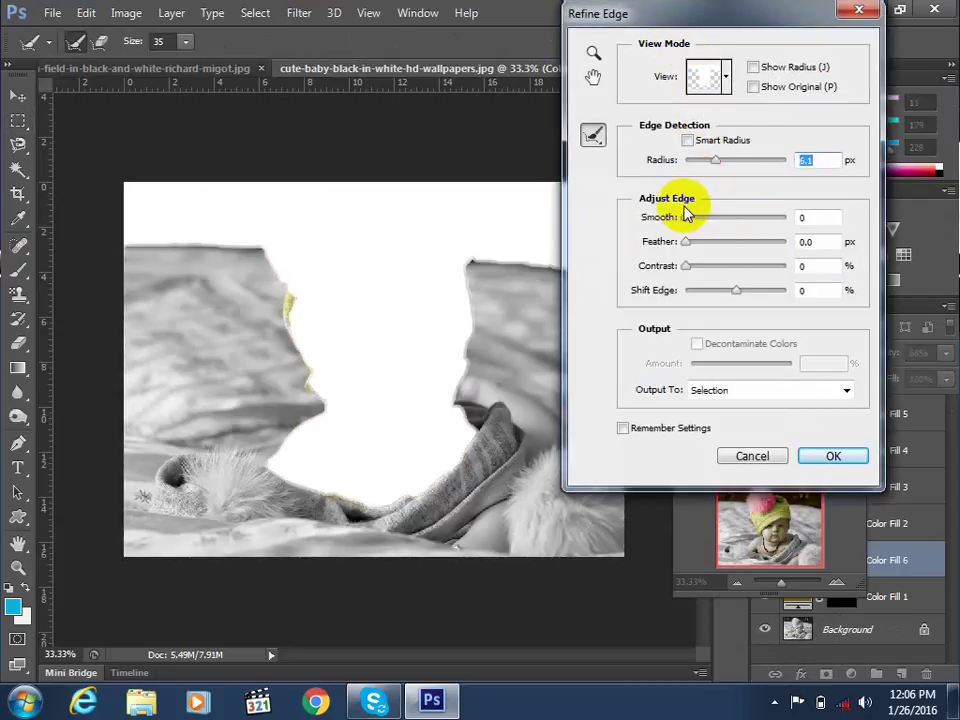
drag(686, 217, 706, 219)
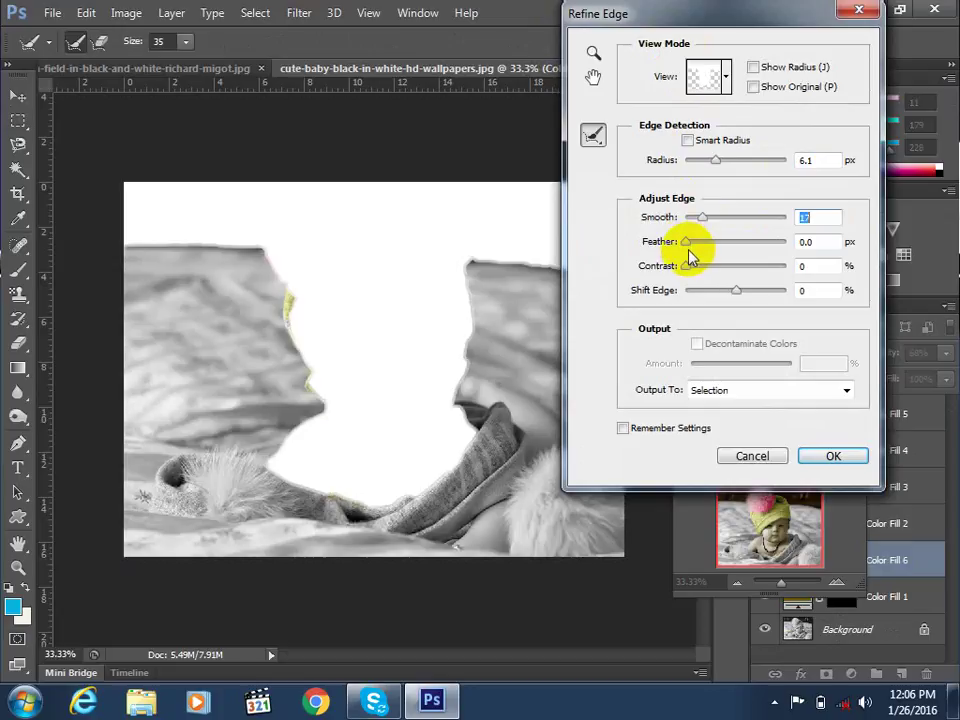
click(700, 243)
drag(686, 266, 697, 266)
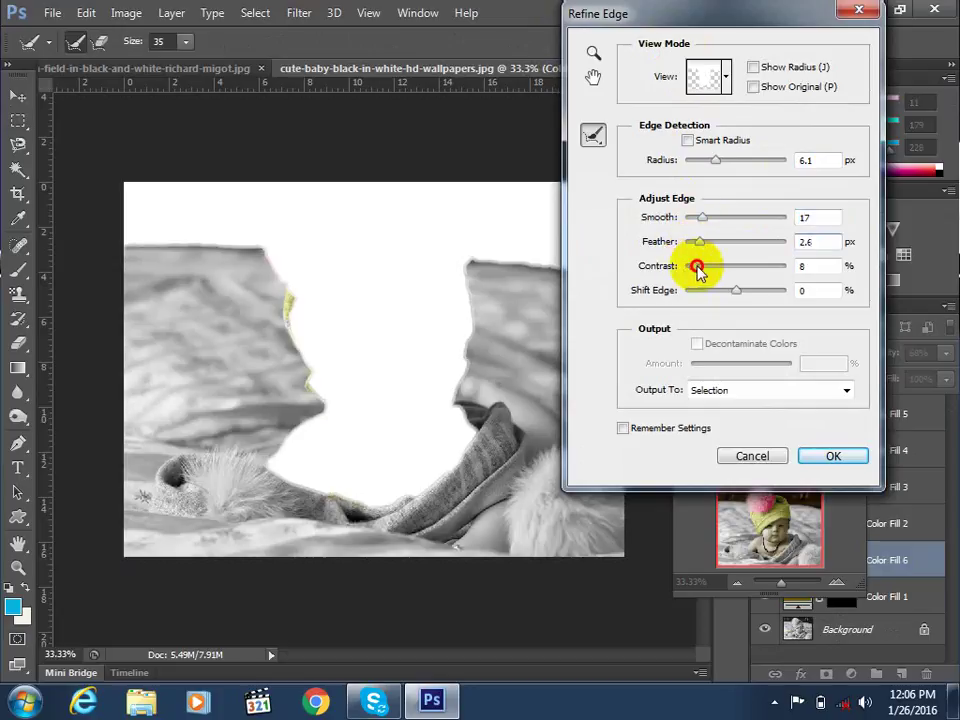
click(826, 458)
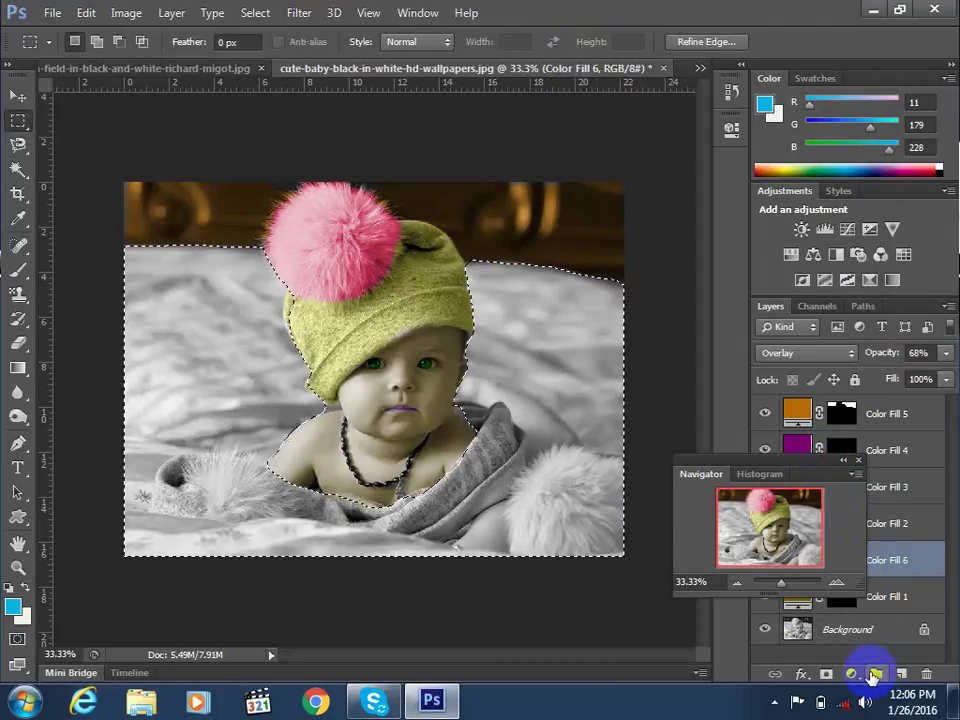
click(852, 675)
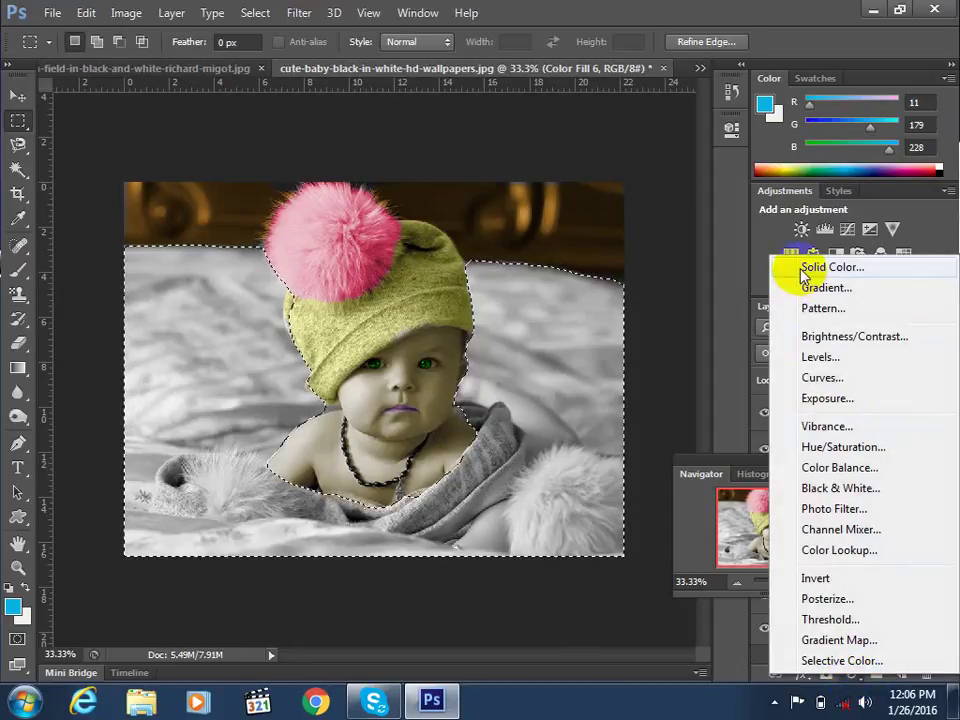
click(805, 268)
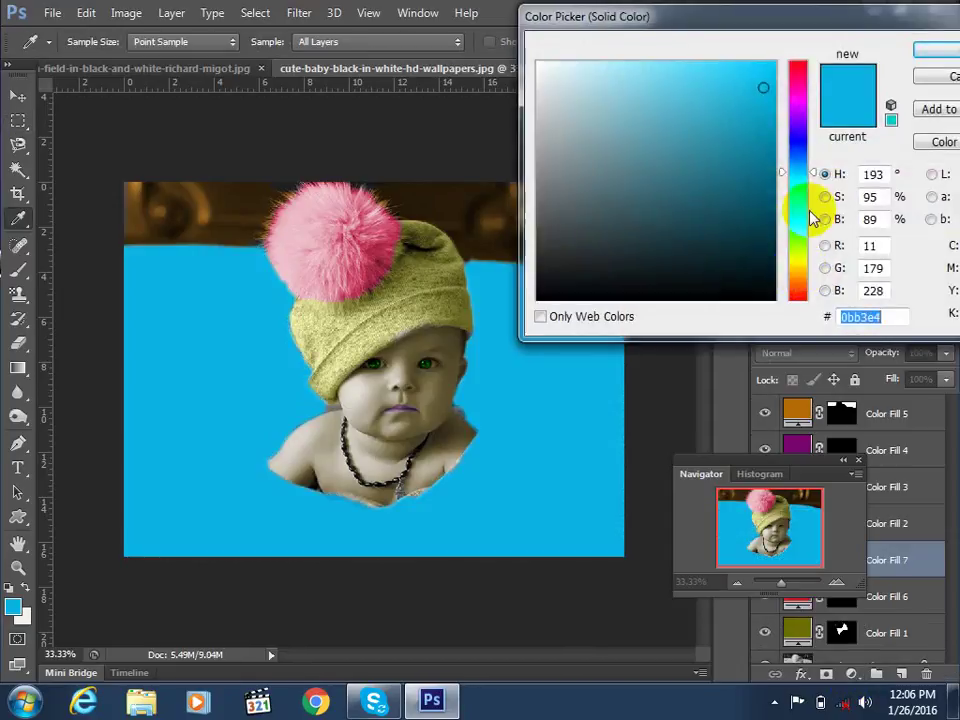
key(Escape)
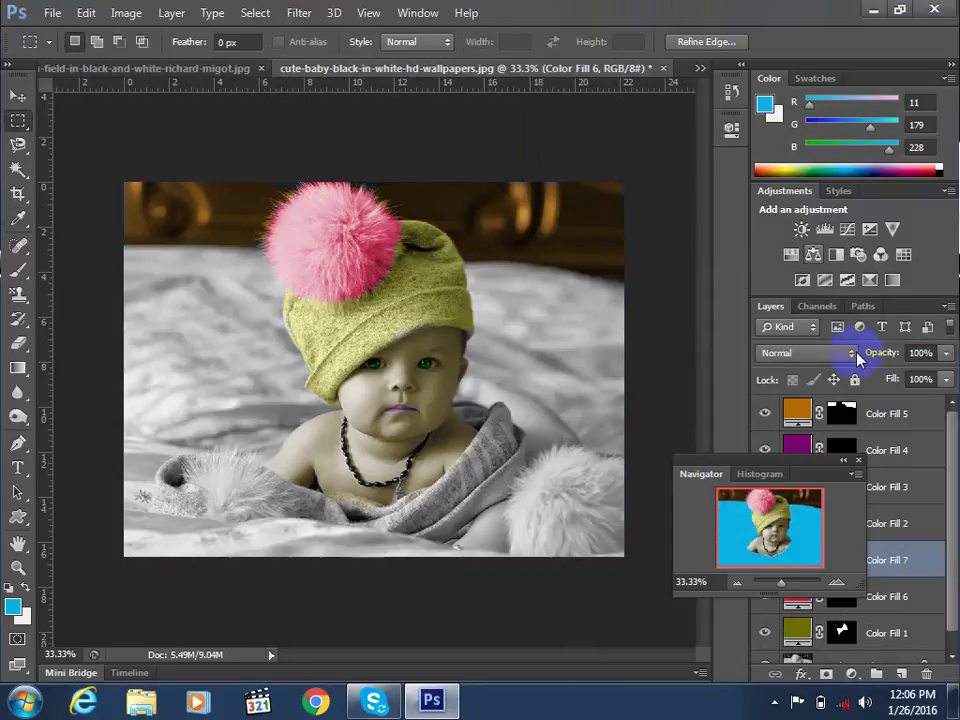
Add a linear gradient fill layer over the selected bed using the Orange, Yellow, Orange preset at 90°
click(853, 676)
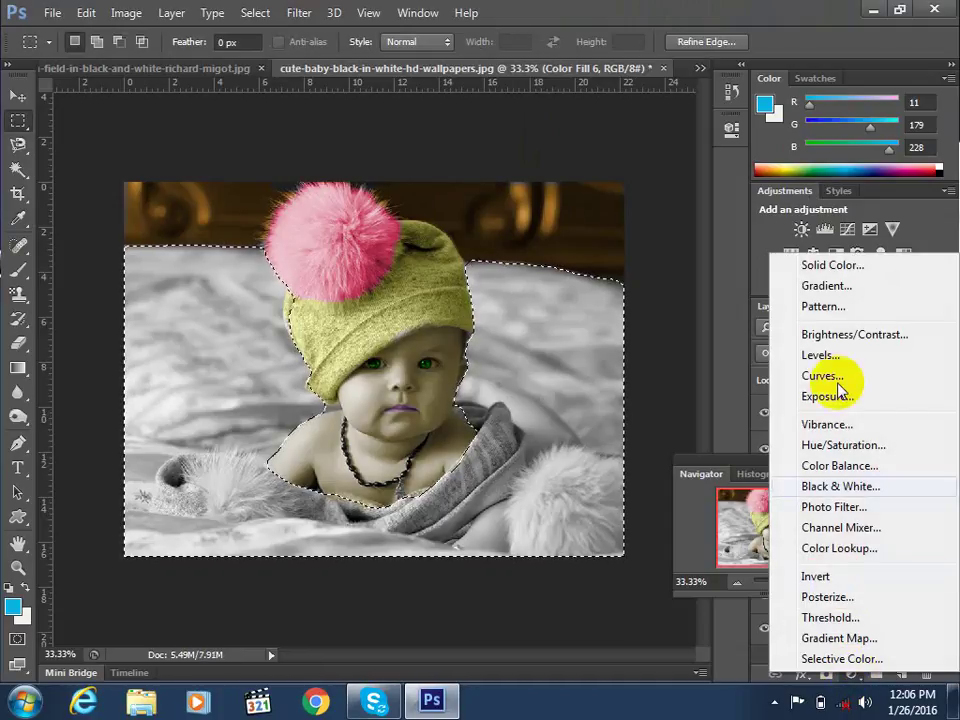
click(826, 285)
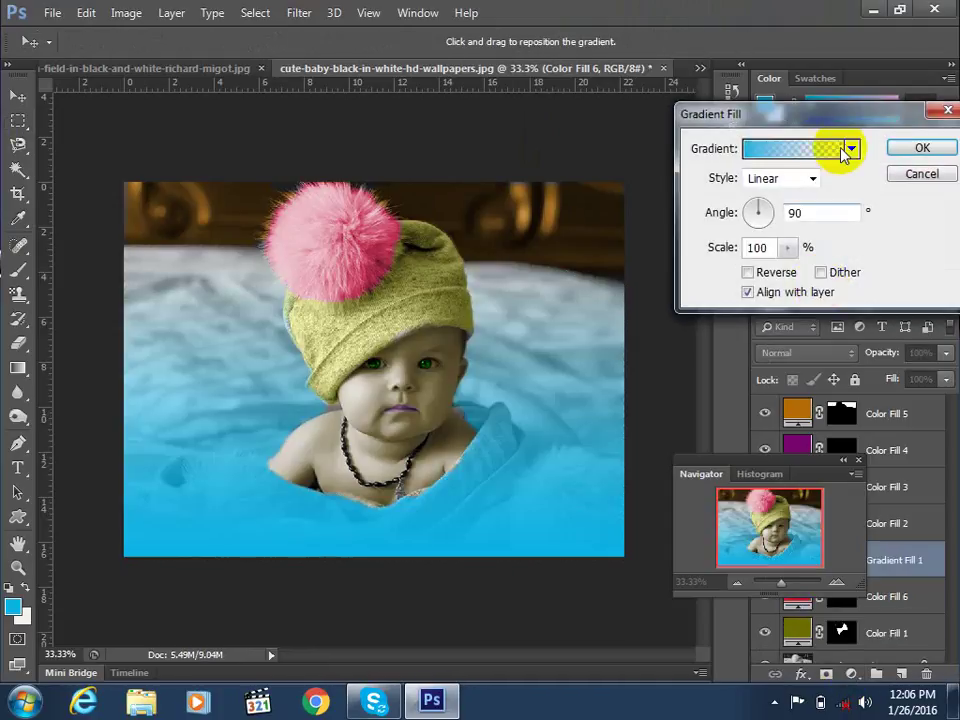
click(850, 148)
click(737, 222)
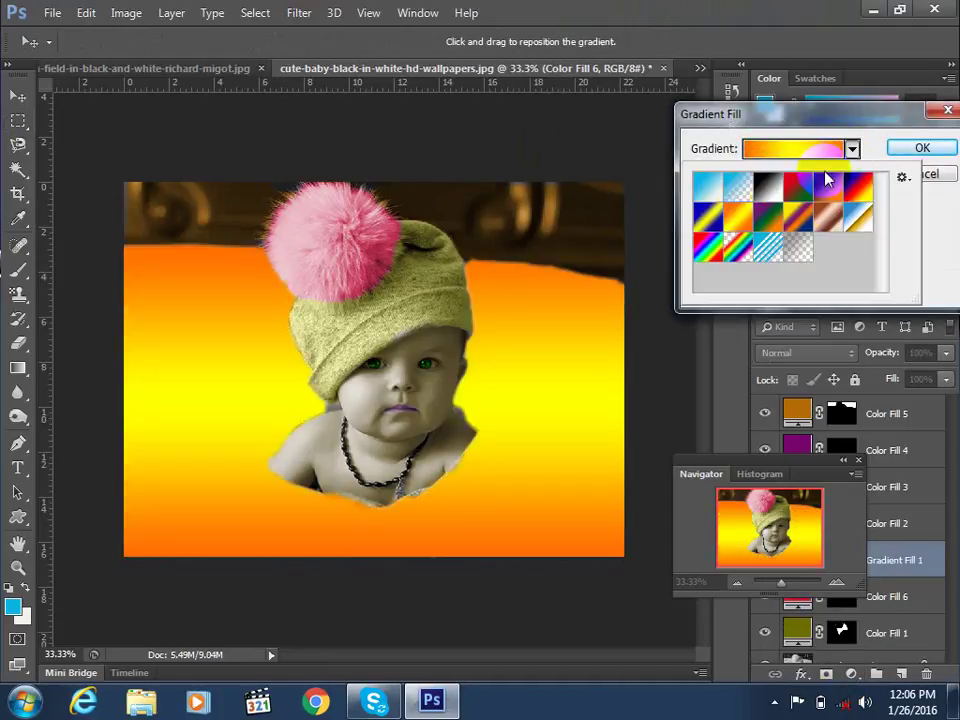
click(915, 147)
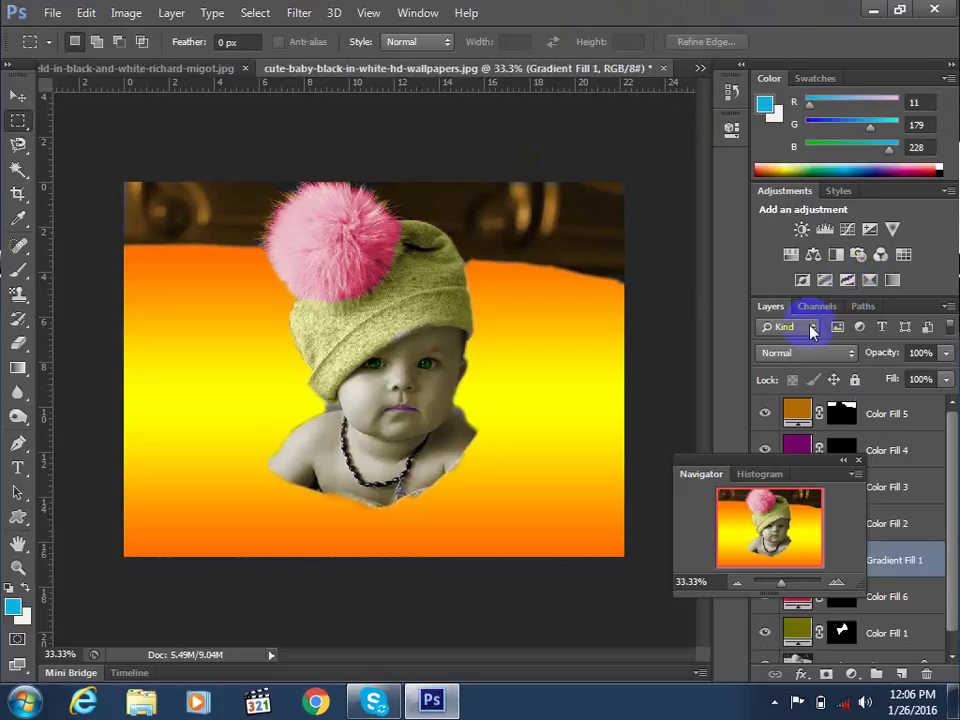
Blend the bed's gradient fill layer with Multiply at 66% opacity
click(789, 357)
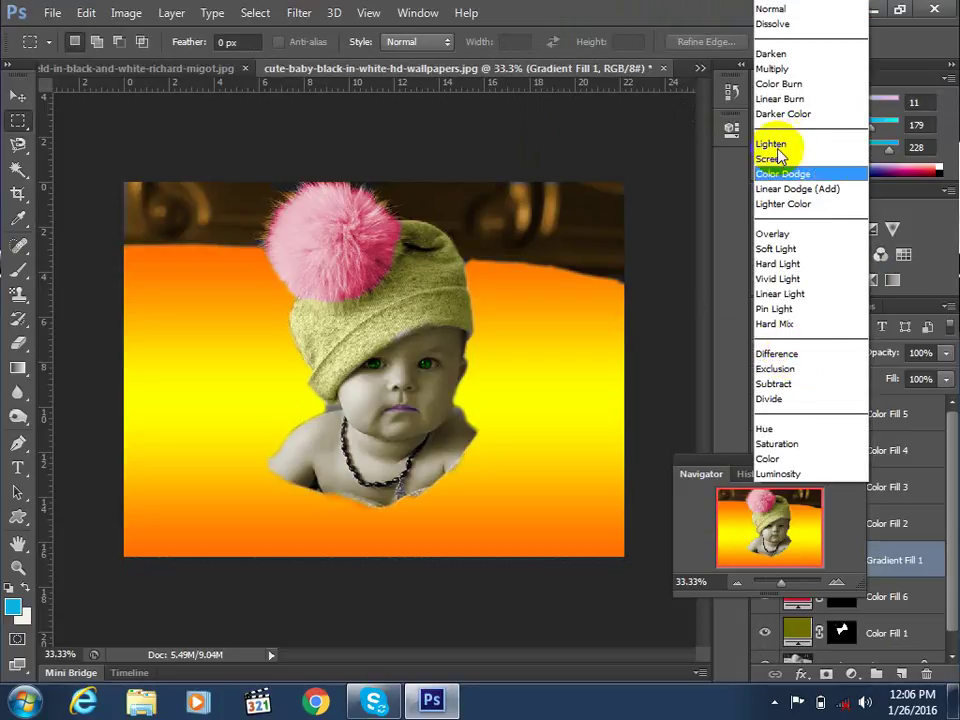
click(783, 70)
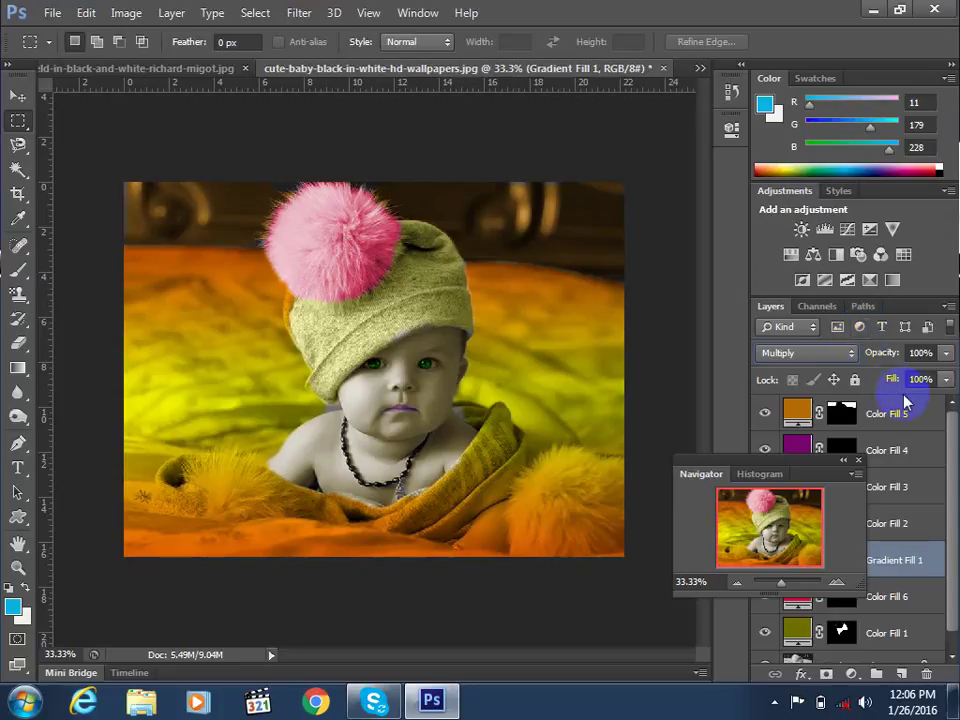
click(945, 353)
drag(944, 377, 909, 384)
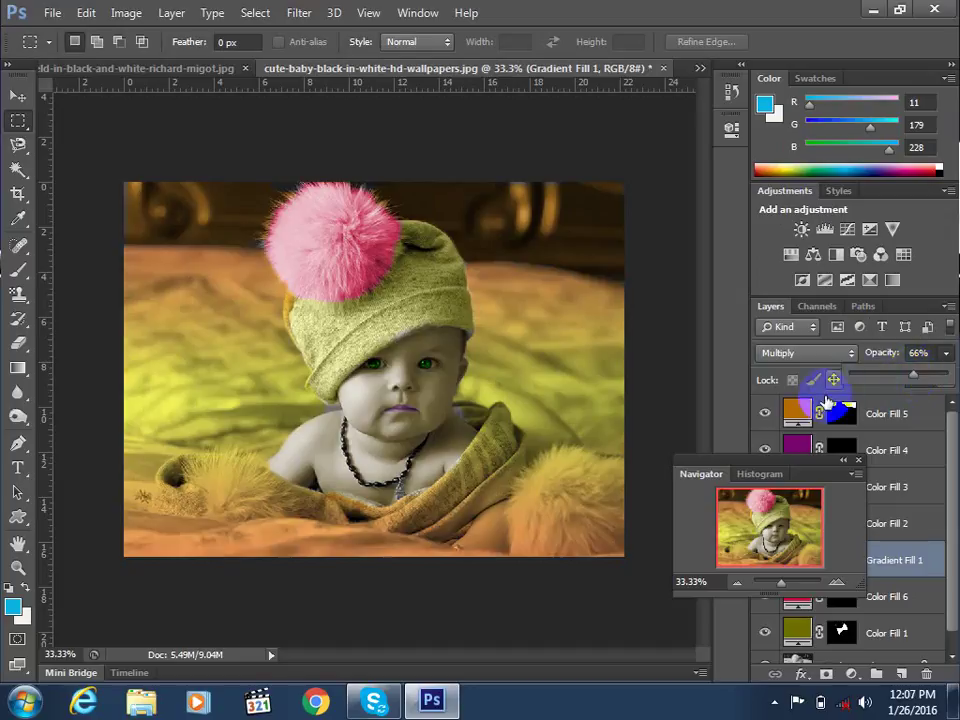
Edit the bed's gradient, setting its starting color stop to teal (#01ab99) and removing the middle yellow stop
drag(764, 461, 648, 468)
click(778, 545)
double_click(797, 558)
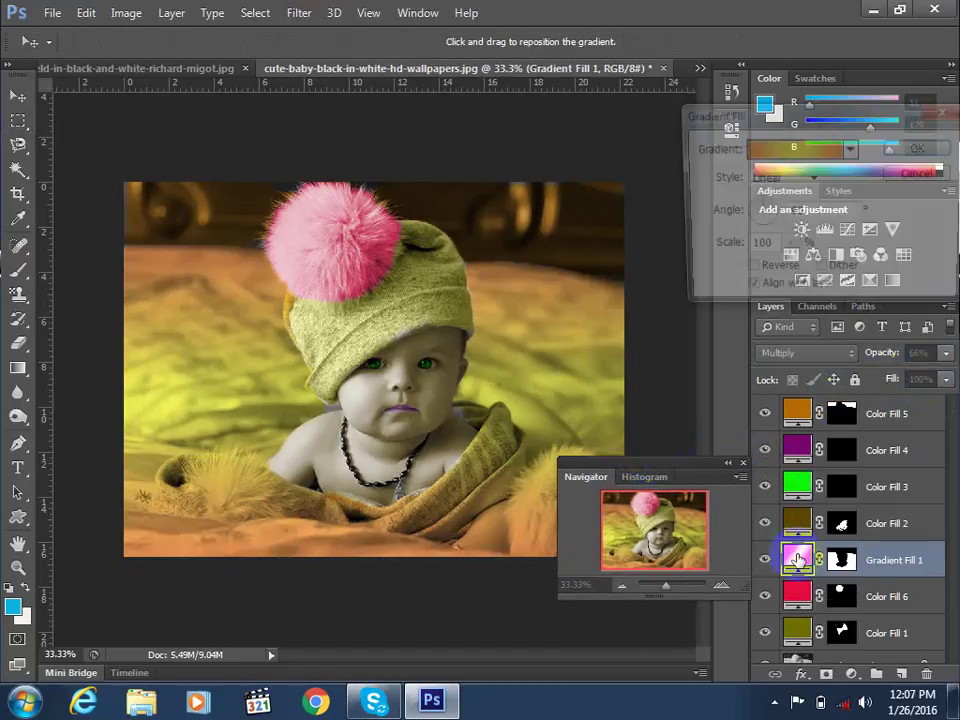
click(800, 160)
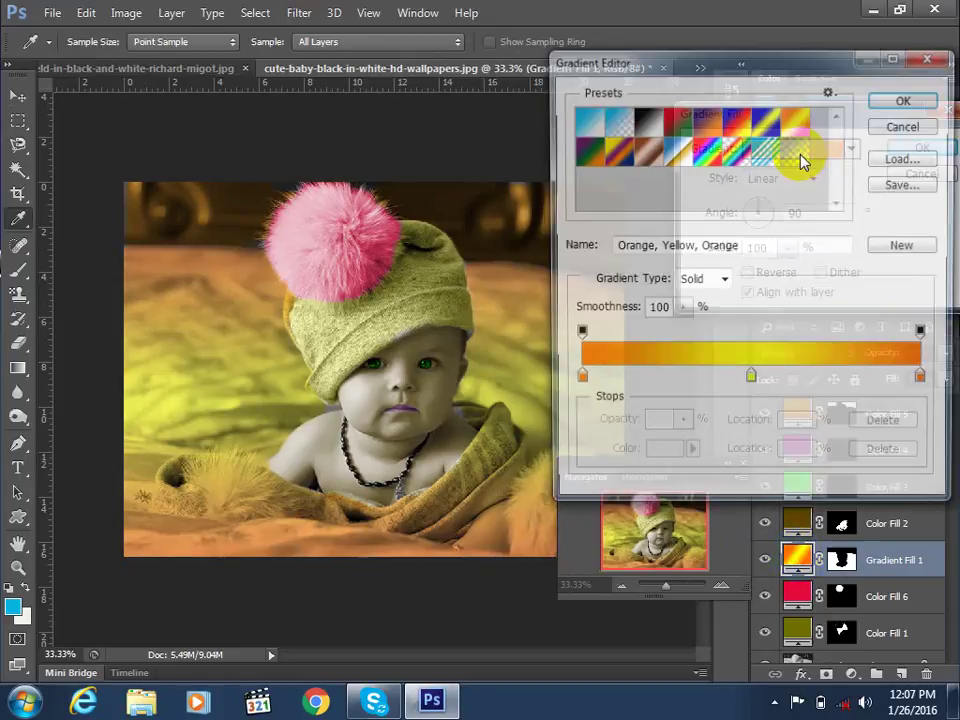
click(578, 383)
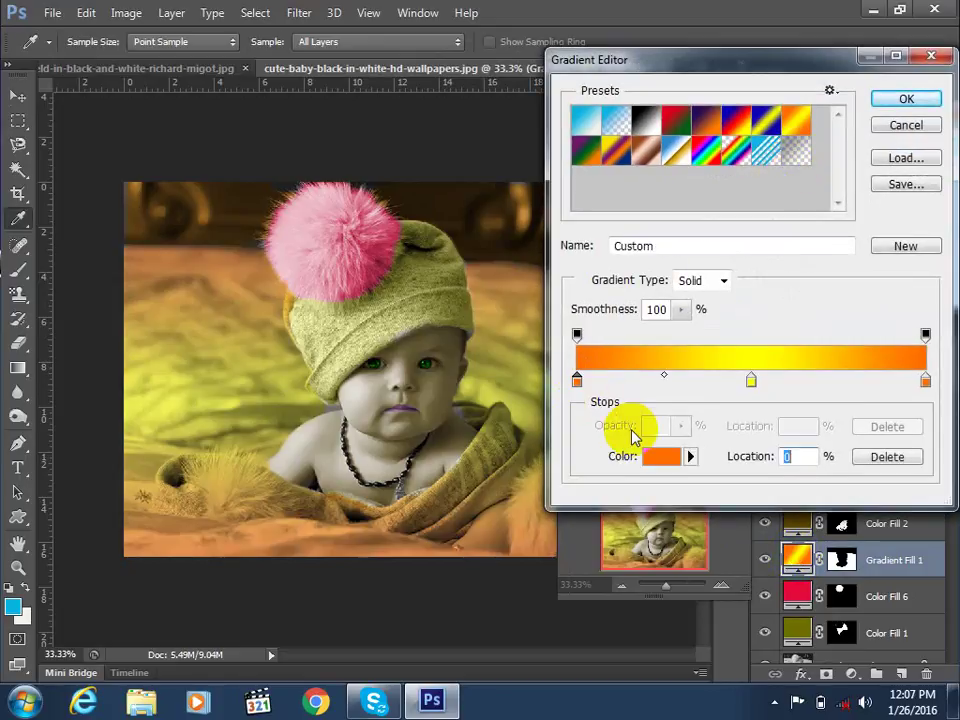
click(660, 455)
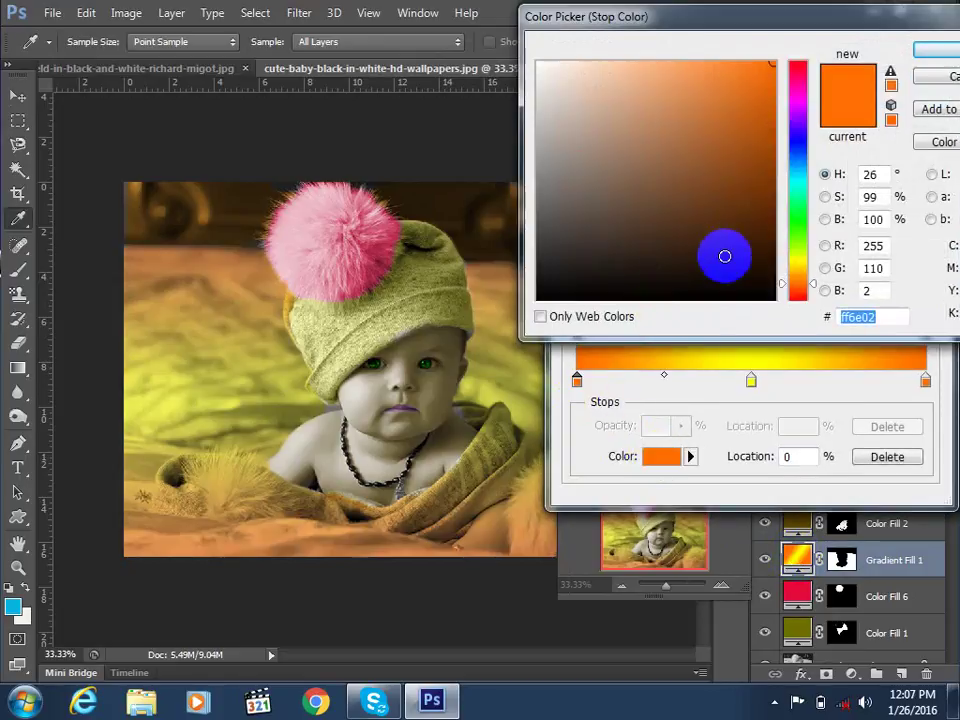
drag(763, 219, 774, 199)
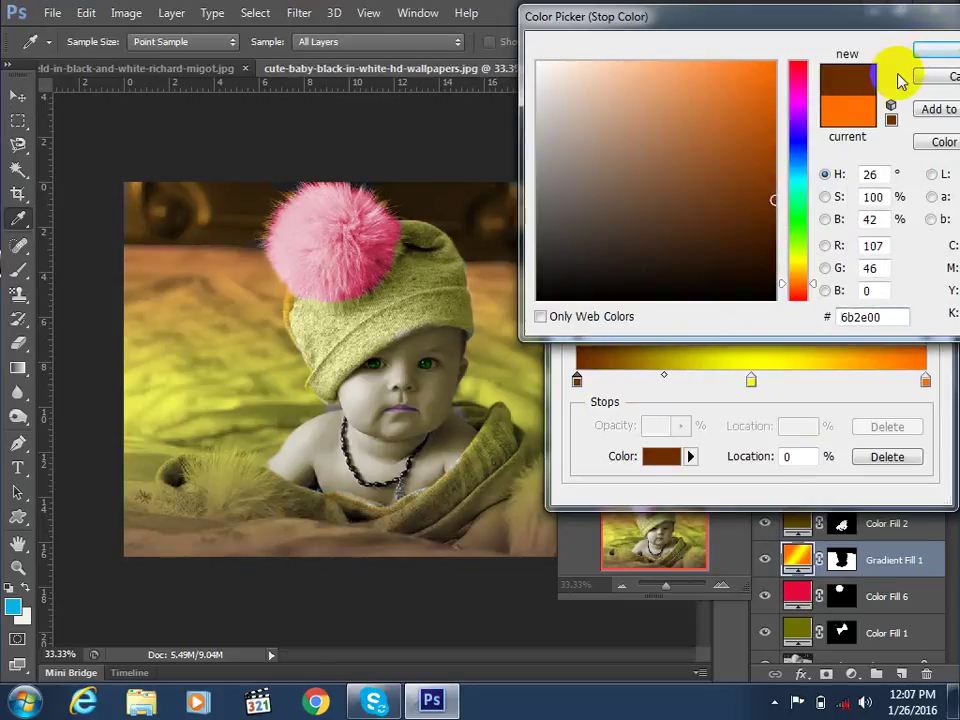
click(797, 188)
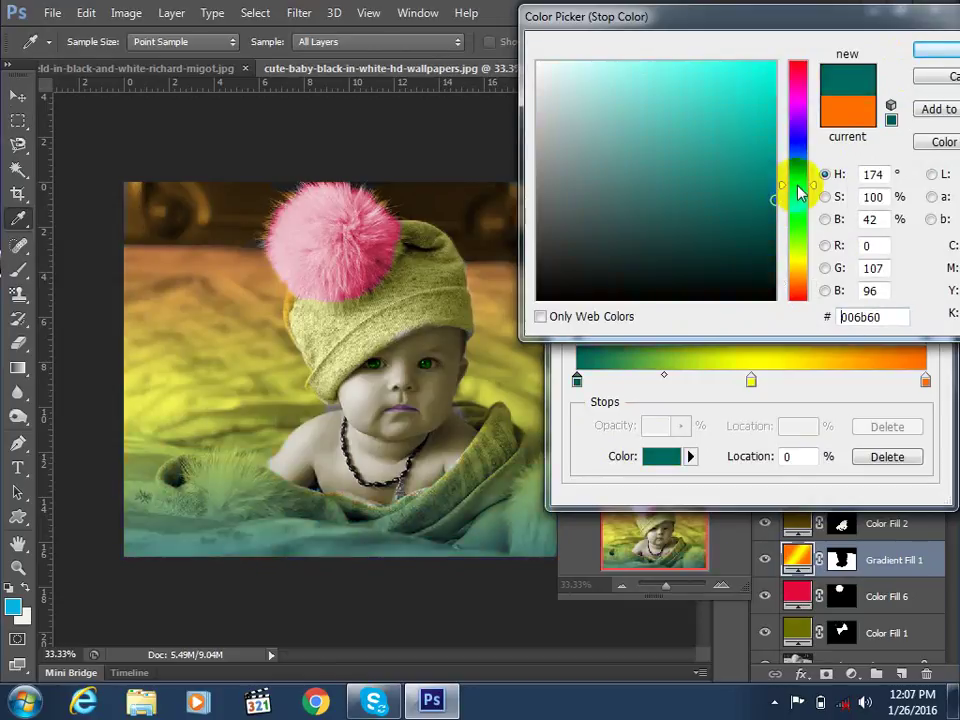
drag(775, 178, 776, 139)
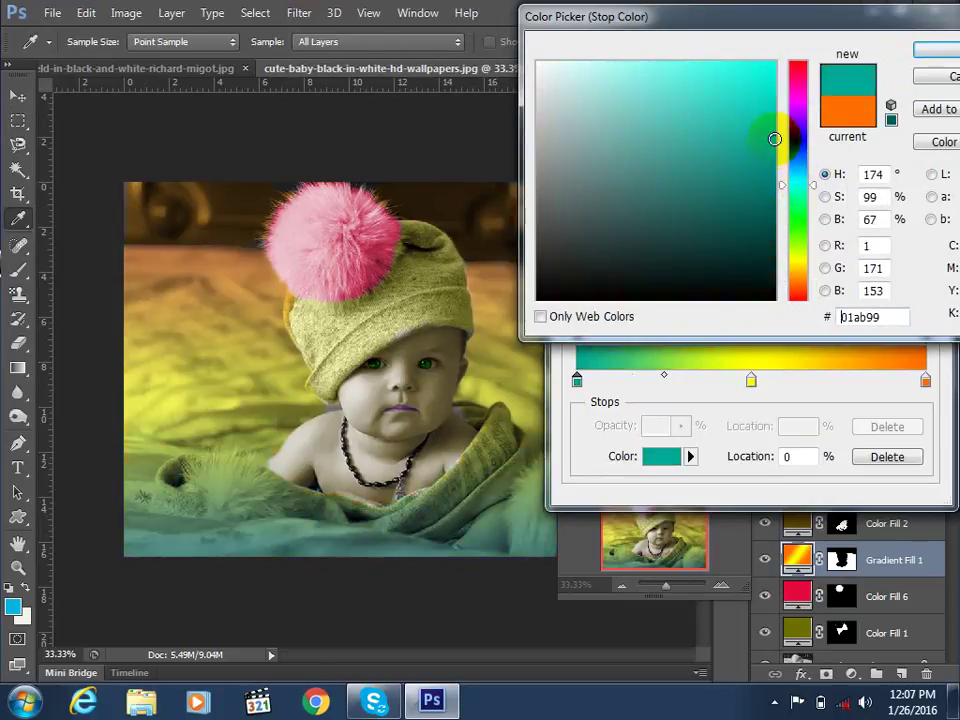
click(941, 47)
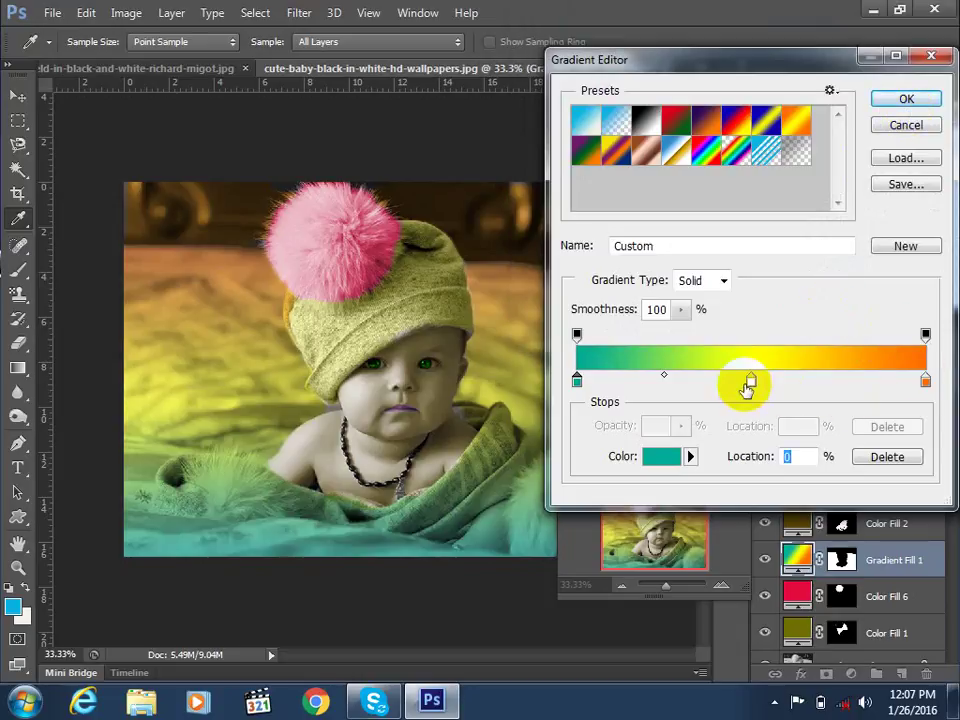
drag(752, 388, 759, 426)
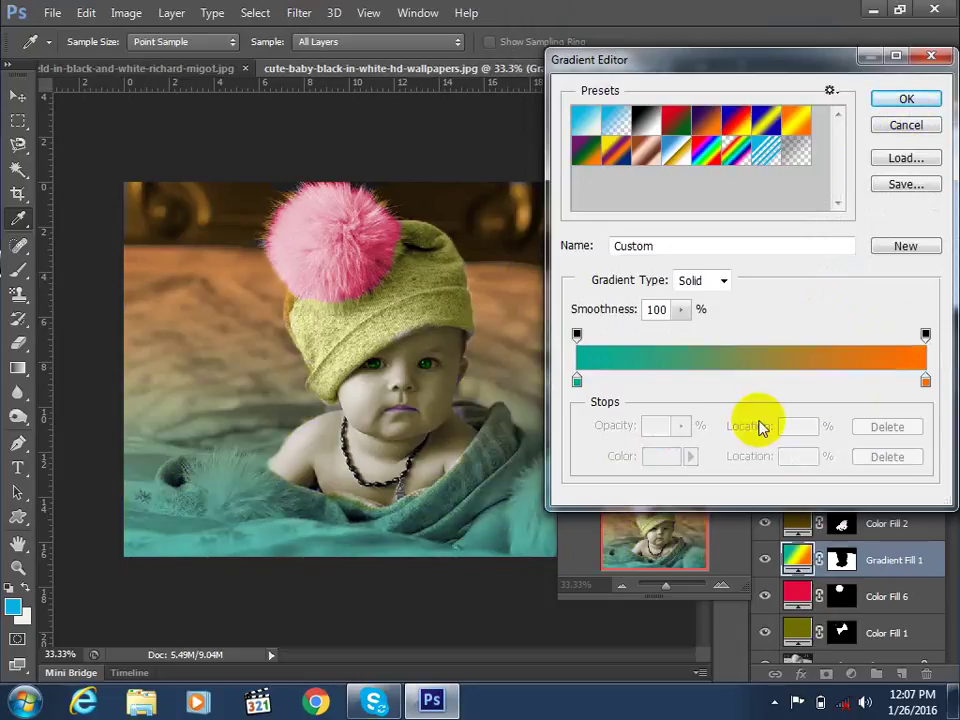
Set the bed gradient's ending color stop to magenta (#b40699) and apply the edited teal-to-magenta gradient fill
click(924, 382)
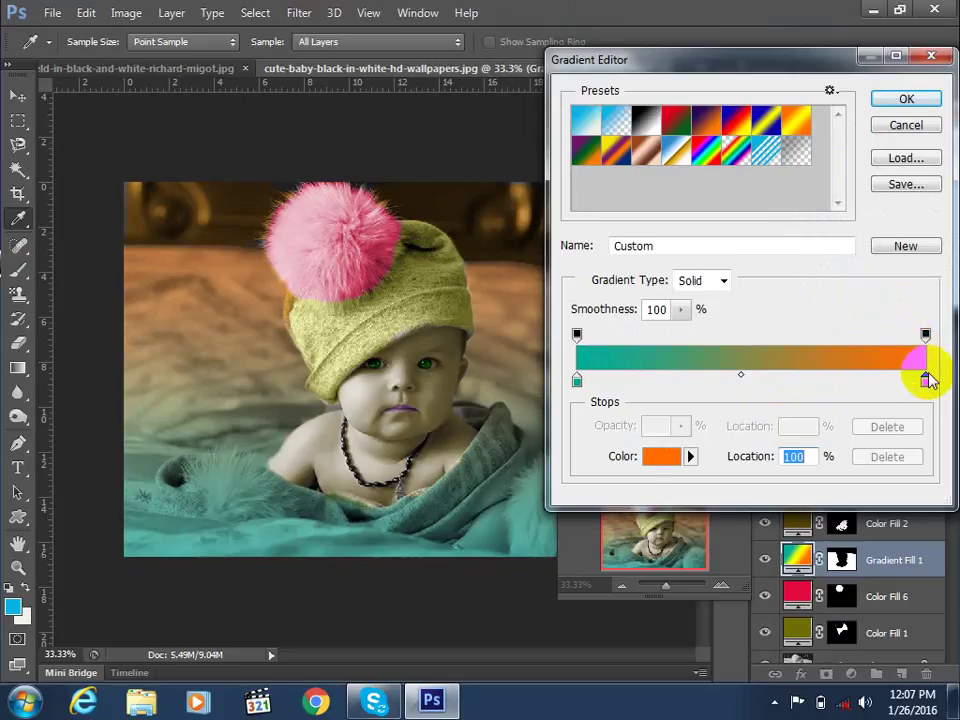
double_click(925, 381)
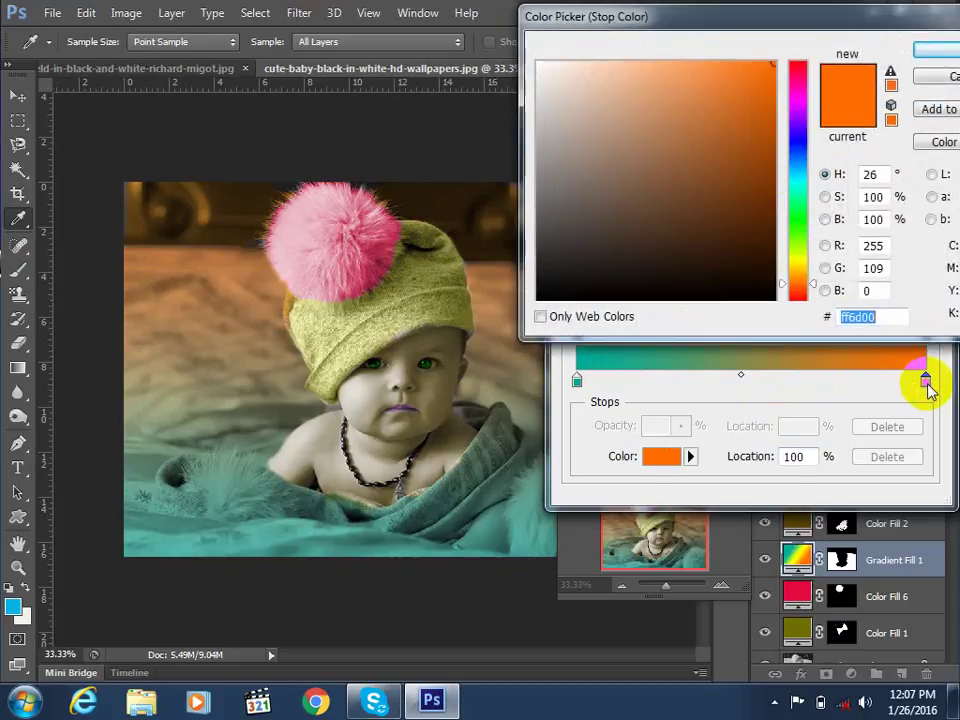
click(768, 130)
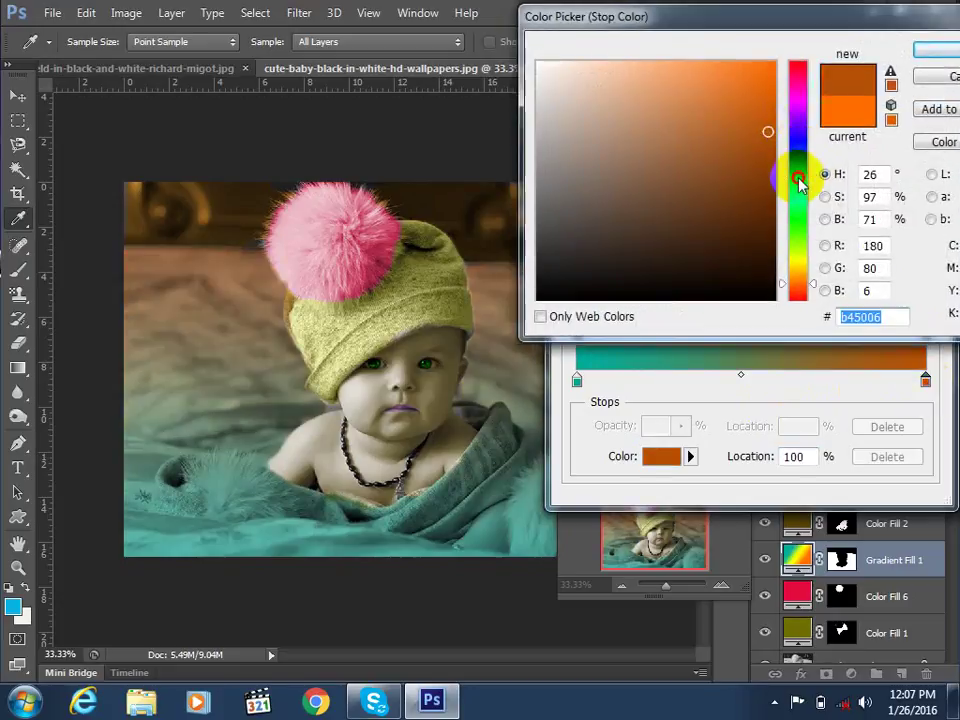
click(800, 186)
click(800, 238)
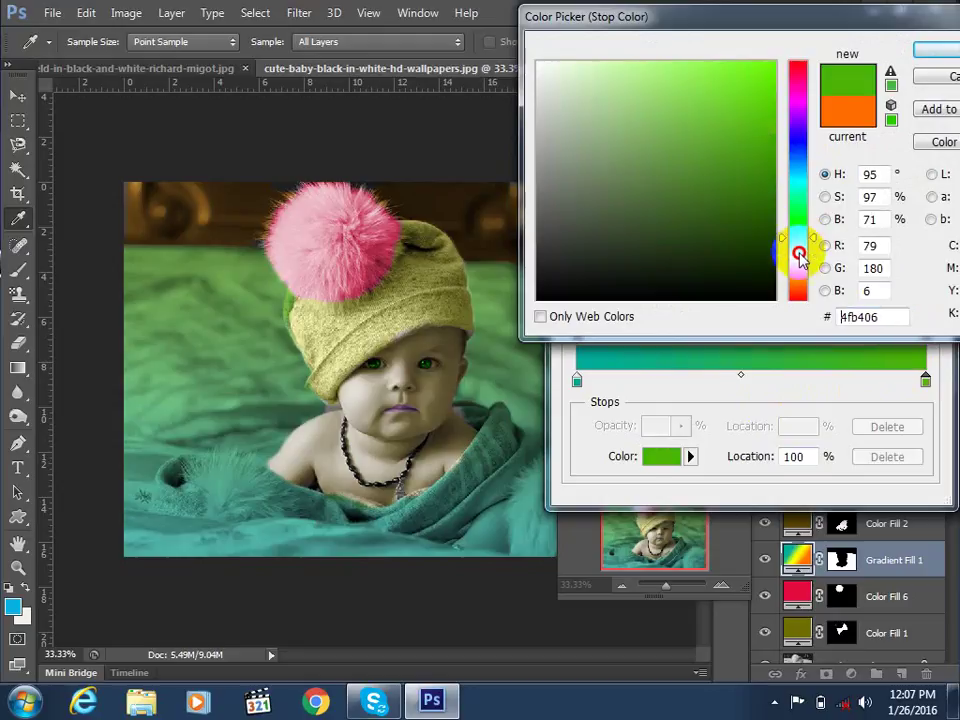
click(800, 258)
click(787, 82)
mouse_move(787, 82)
mouse_down()
mouse_move(797, 75)
mouse_move(805, 97)
mouse_move(806, 175)
mouse_move(797, 96)
mouse_up()
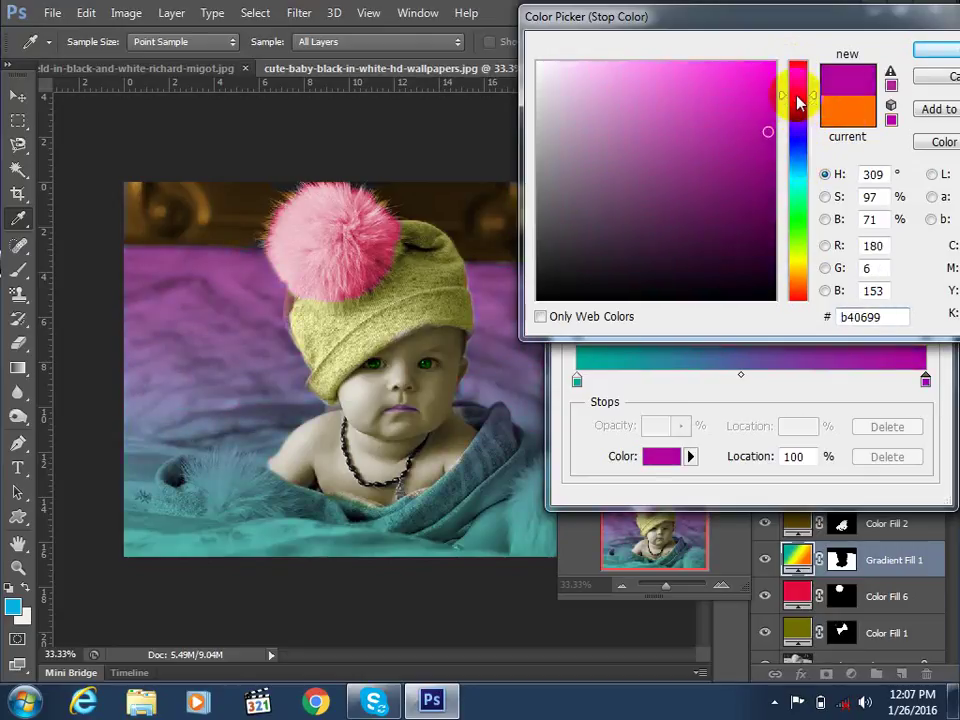
click(944, 54)
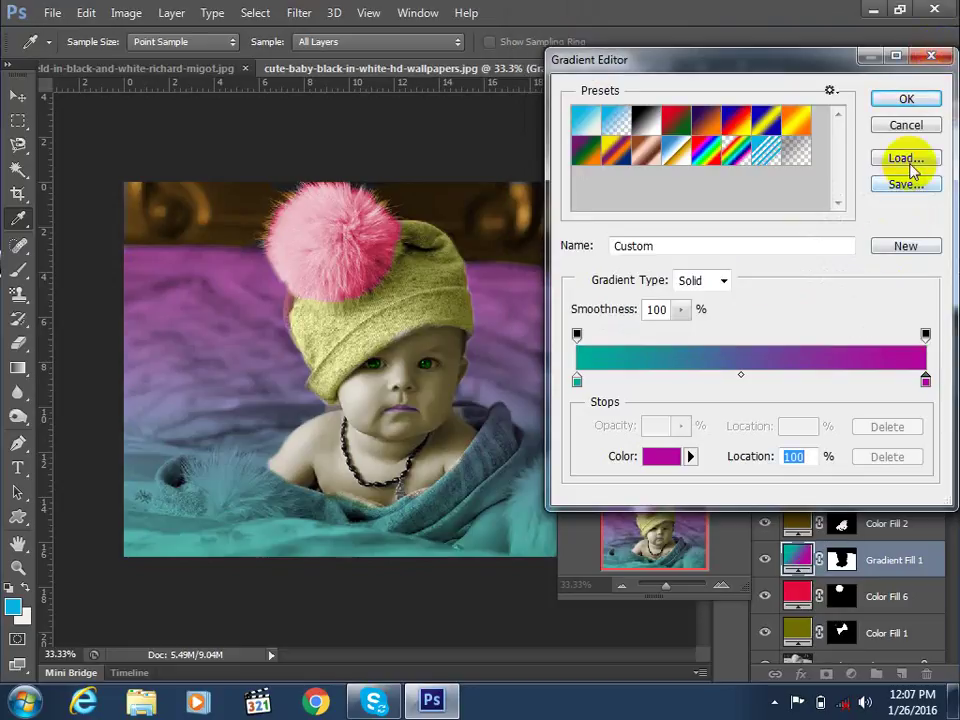
click(905, 99)
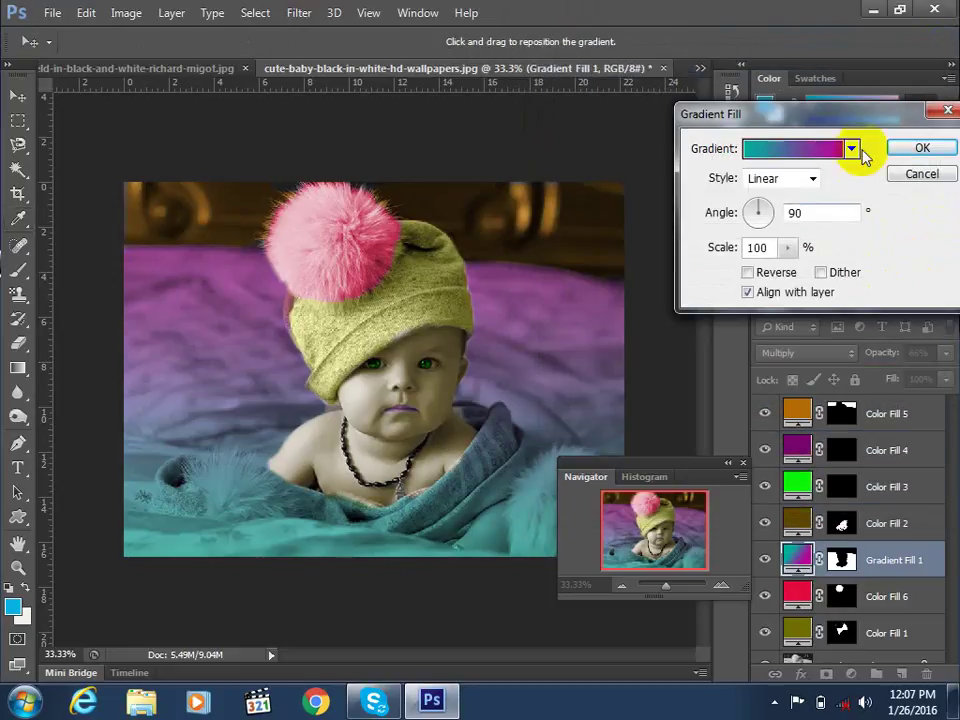
click(922, 148)
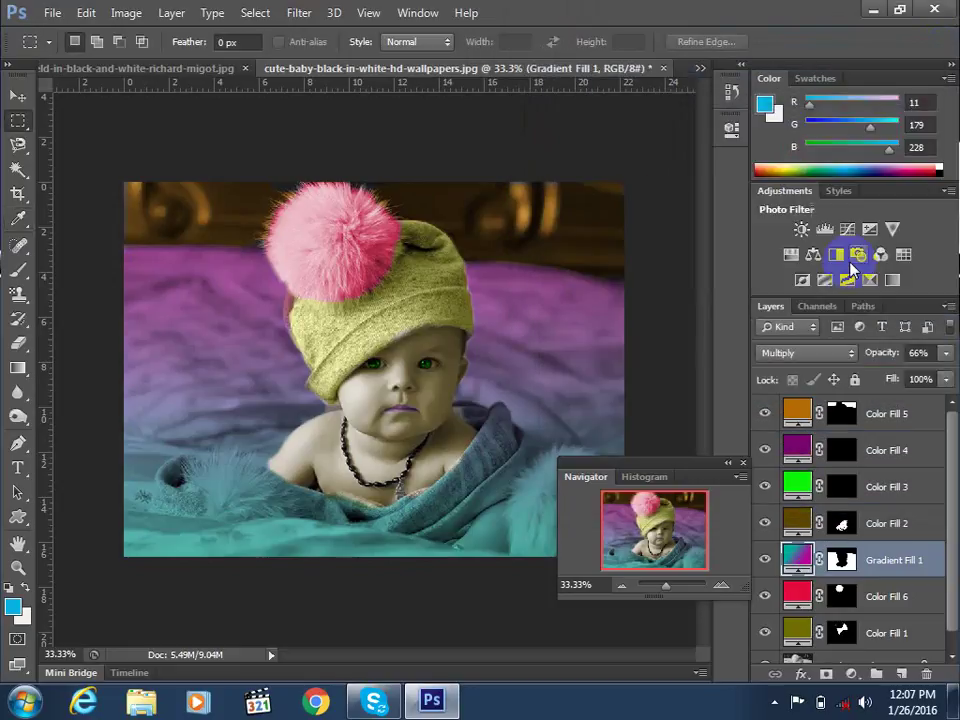
Change the bed's gradient fill layer to Color blending at 49% opacity
click(786, 354)
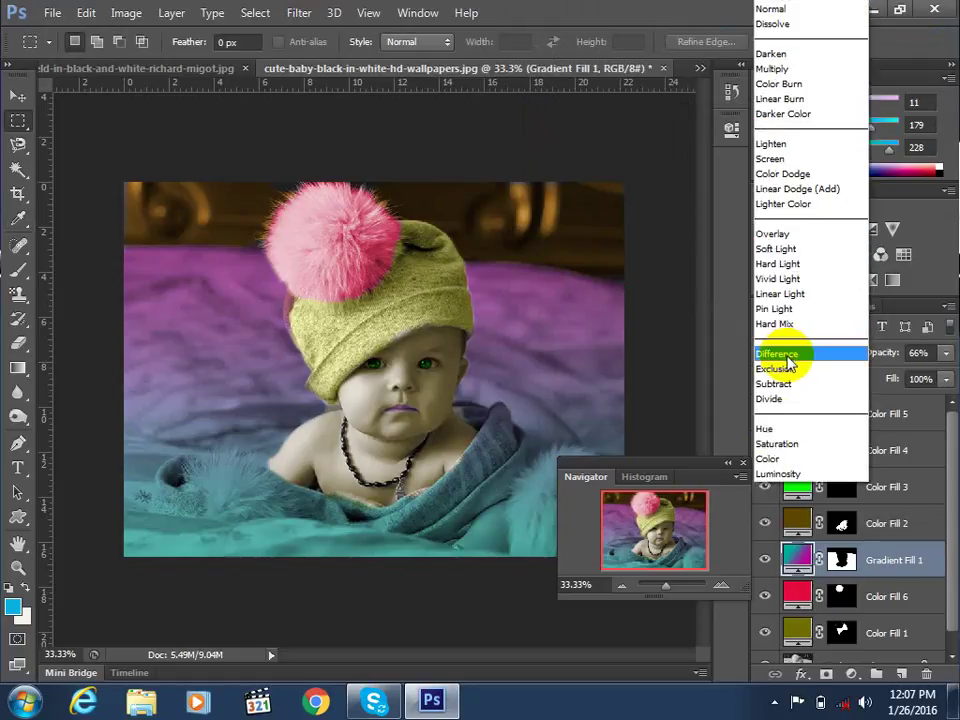
click(776, 459)
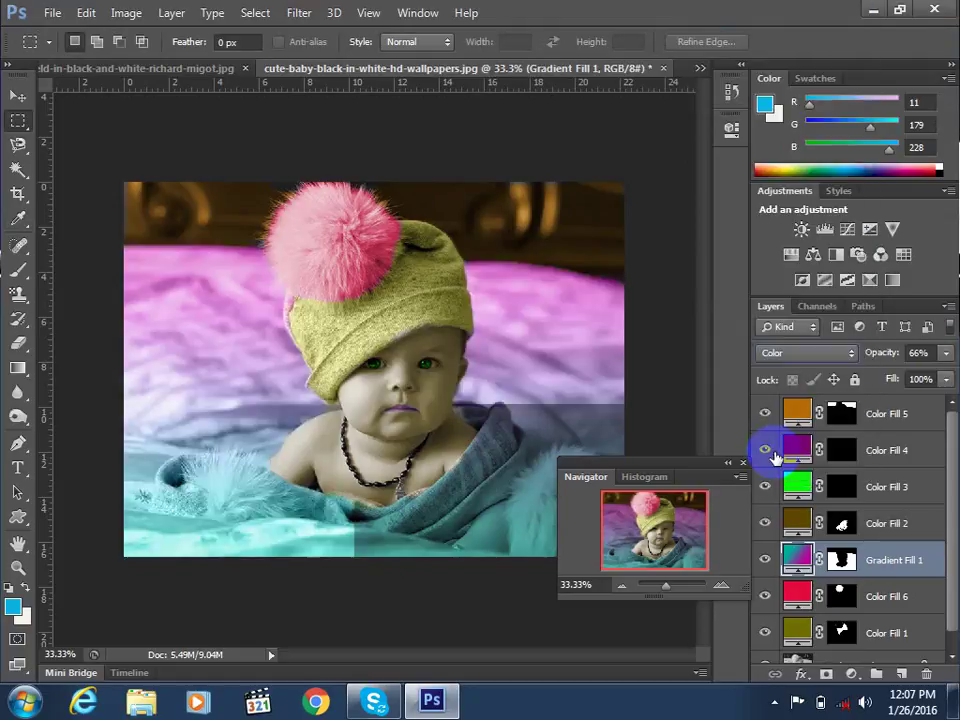
click(945, 353)
mouse_move(915, 381)
mouse_down()
mouse_move(894, 379)
mouse_move(902, 380)
mouse_up()
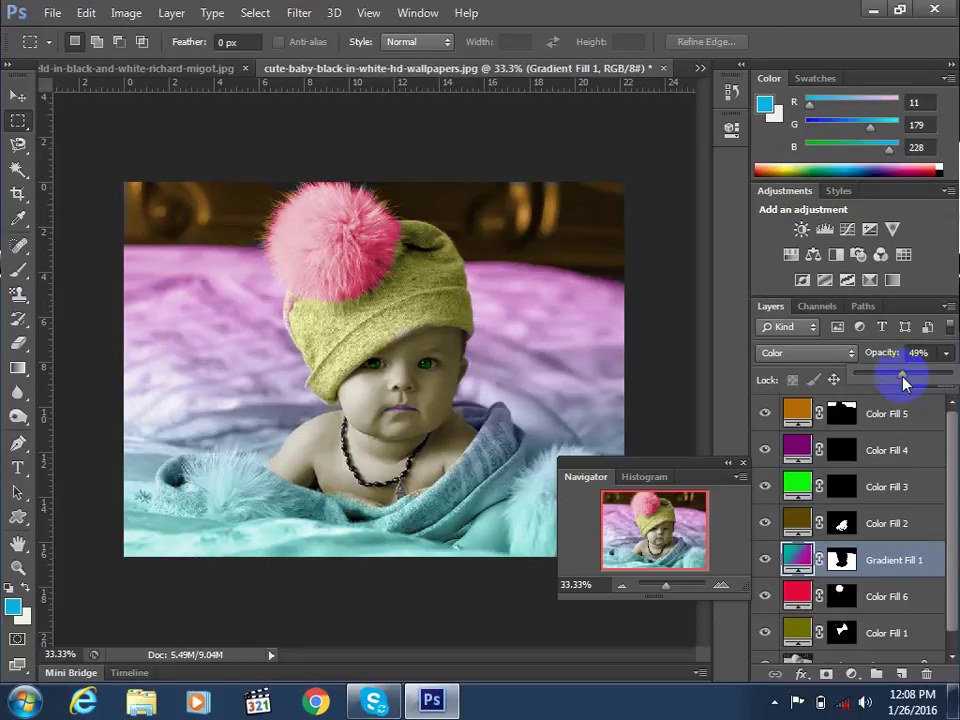
Hide all the color fill layers and the gradient fill layer to view the original black-and-white portrait
click(765, 413)
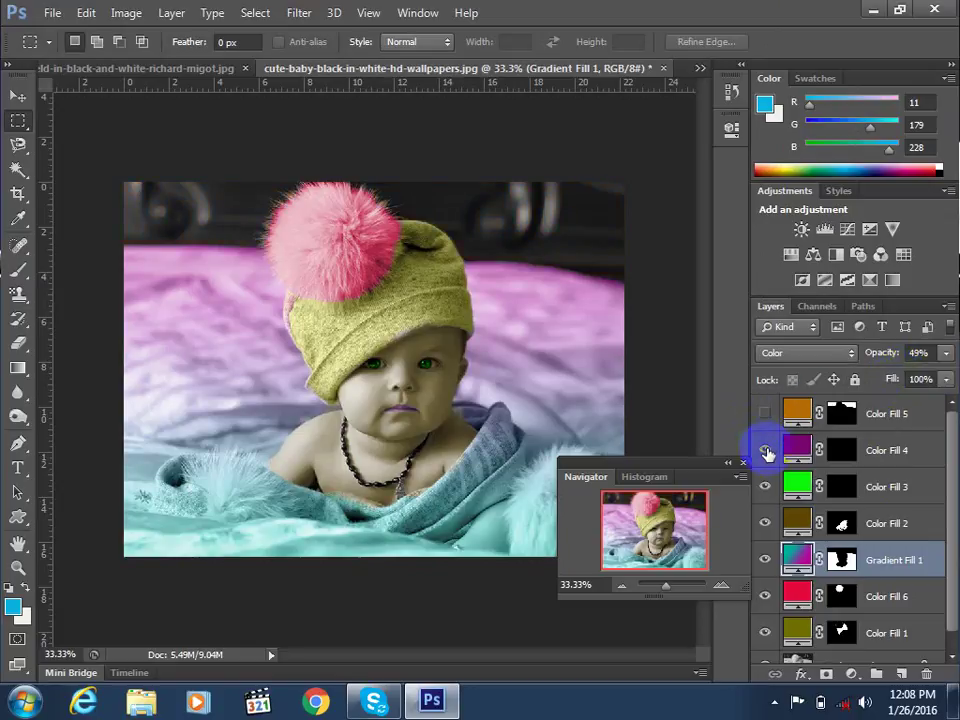
click(765, 450)
click(765, 487)
click(765, 523)
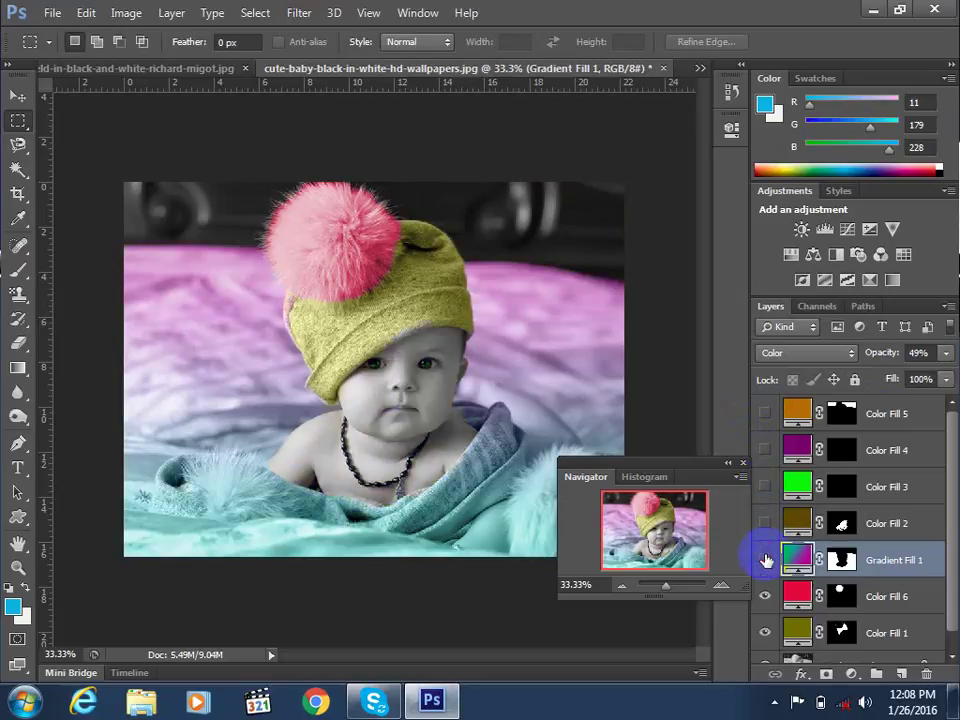
click(765, 560)
click(764, 621)
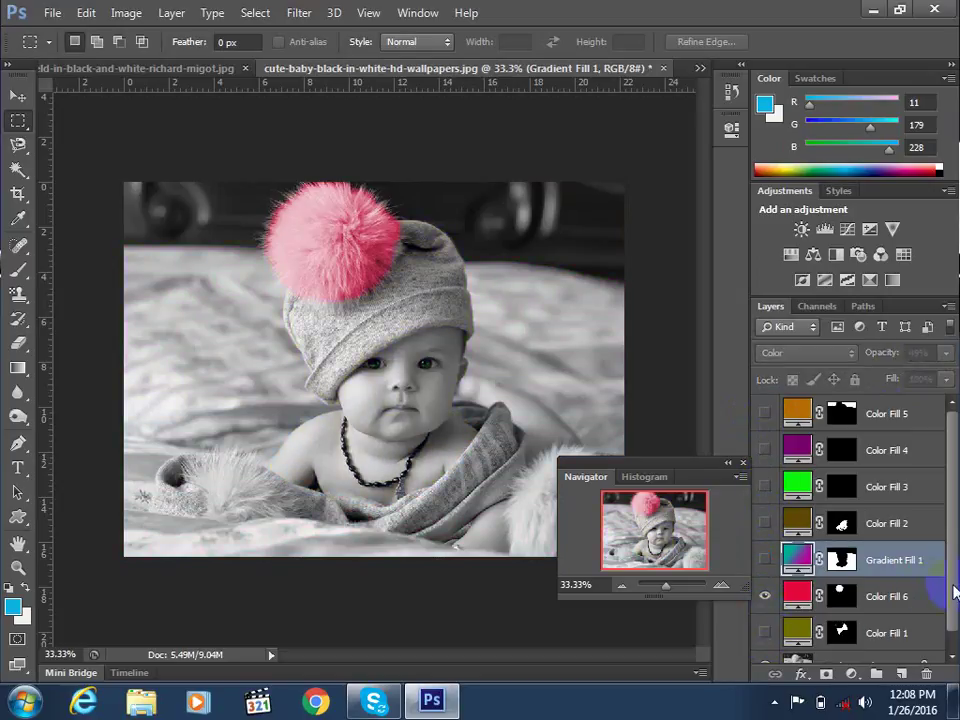
click(952, 630)
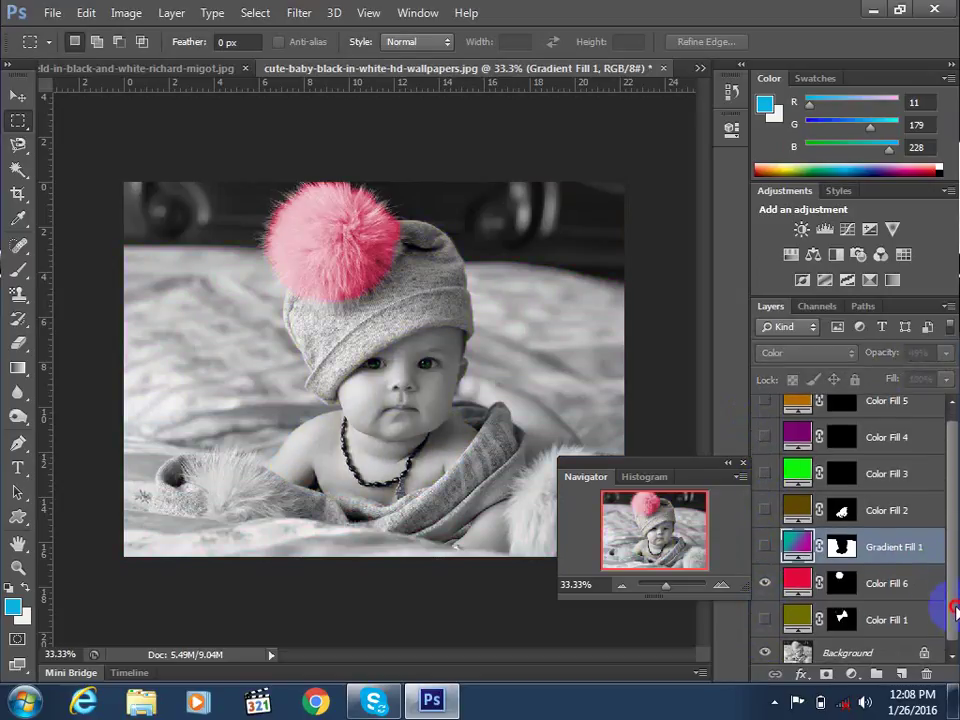
click(765, 578)
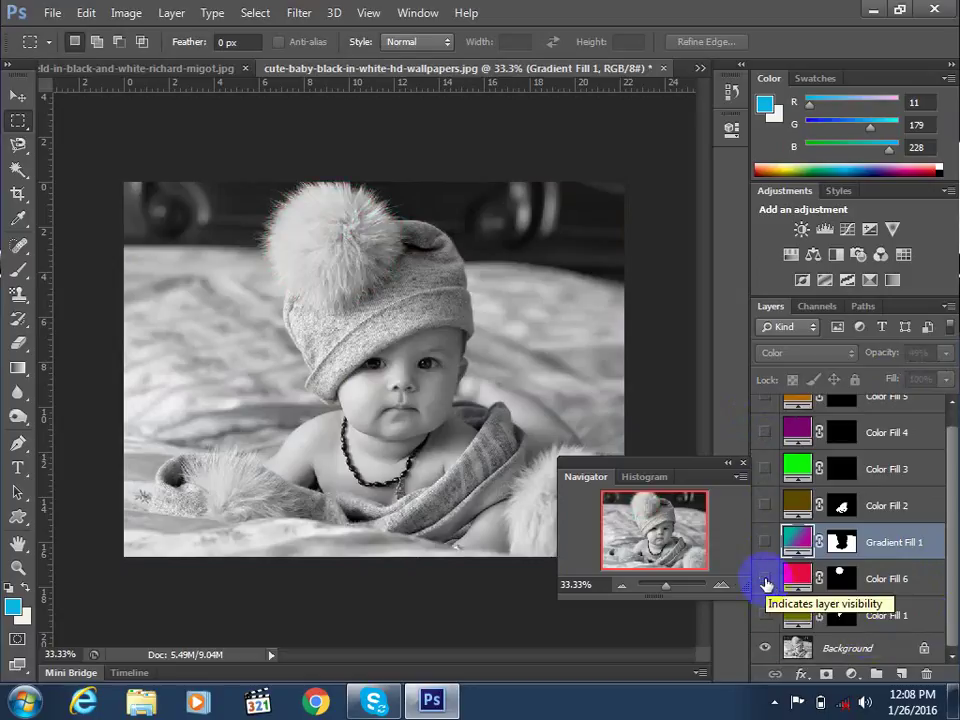
Show the fill layers again one by one, from the hat's Color Fill 1 up to the background's Color Fill 5
click(765, 615)
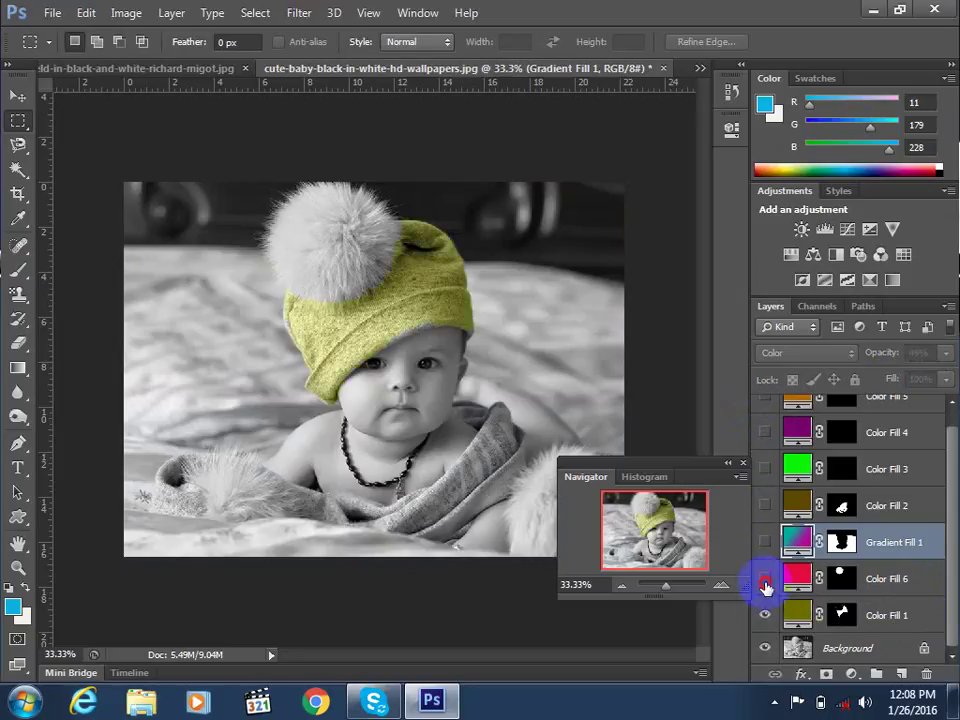
click(765, 578)
click(765, 540)
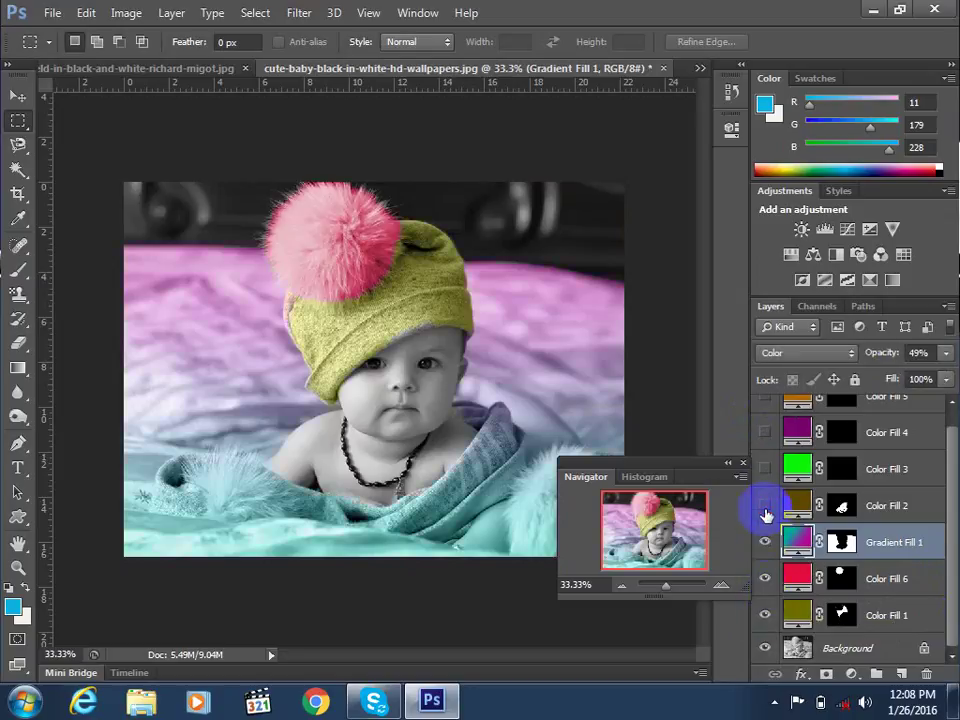
click(765, 507)
click(765, 466)
click(765, 428)
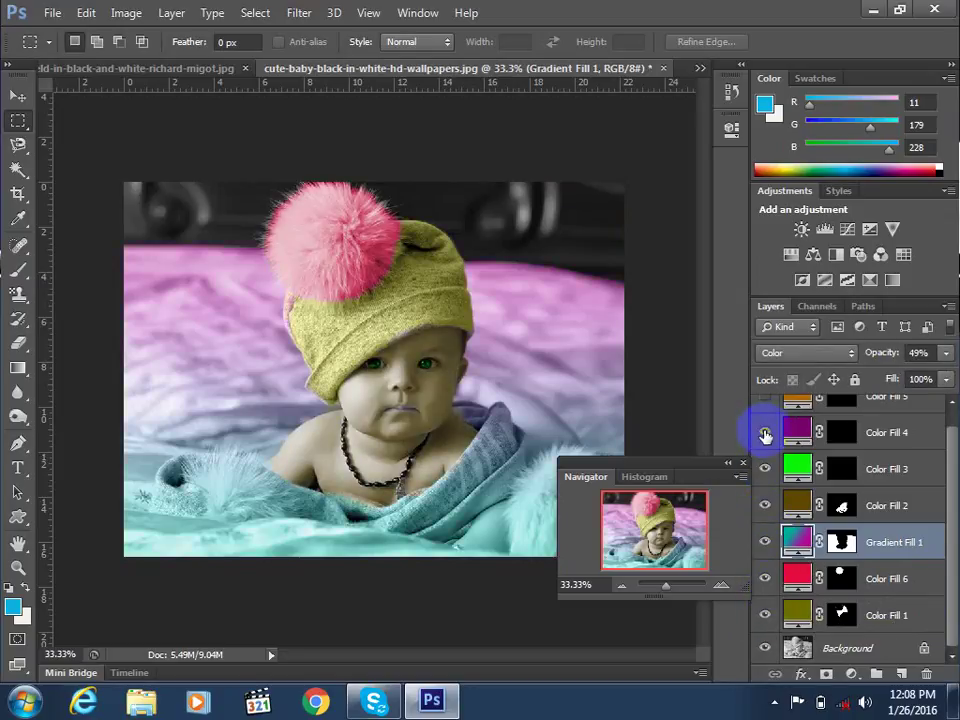
scroll(953, 446, up, 2)
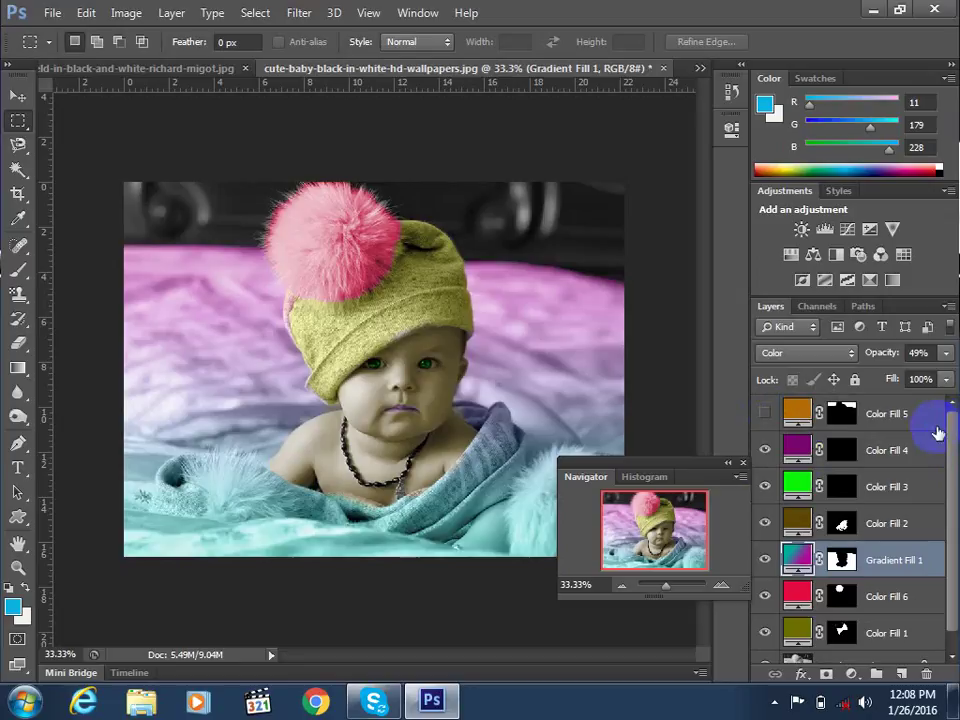
click(766, 413)
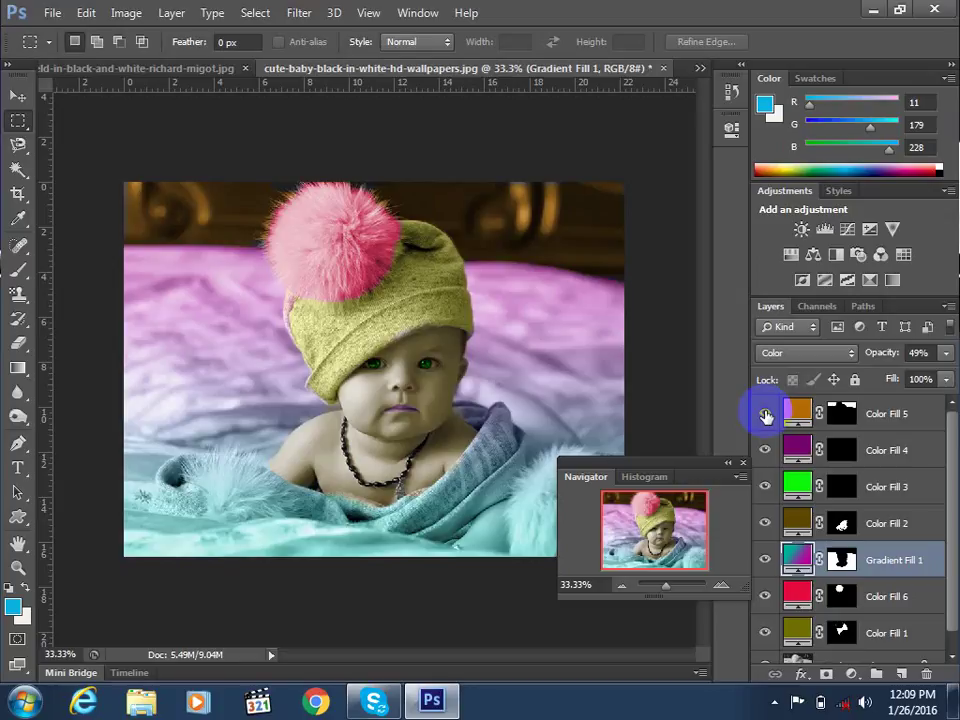
click(118, 13)
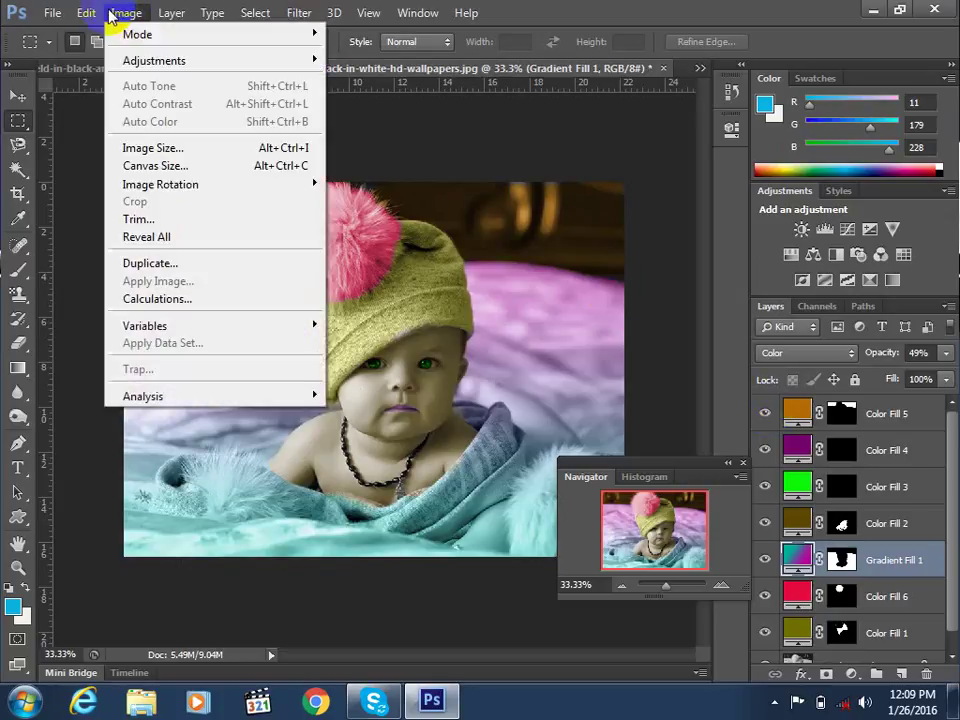
mouse_move(150, 34)
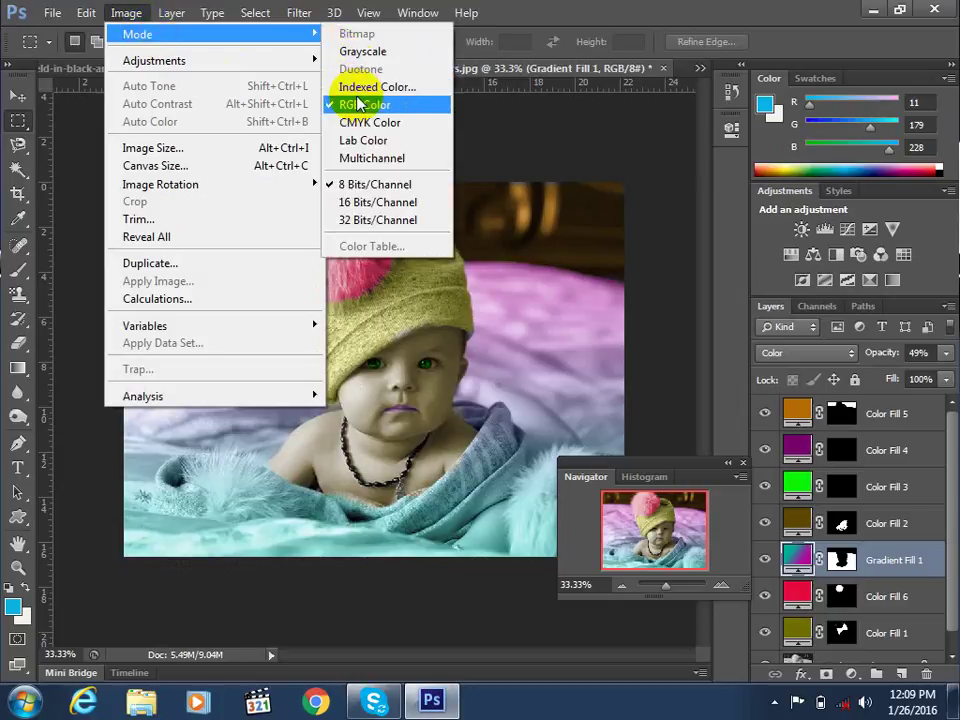
mouse_move(470, 9)
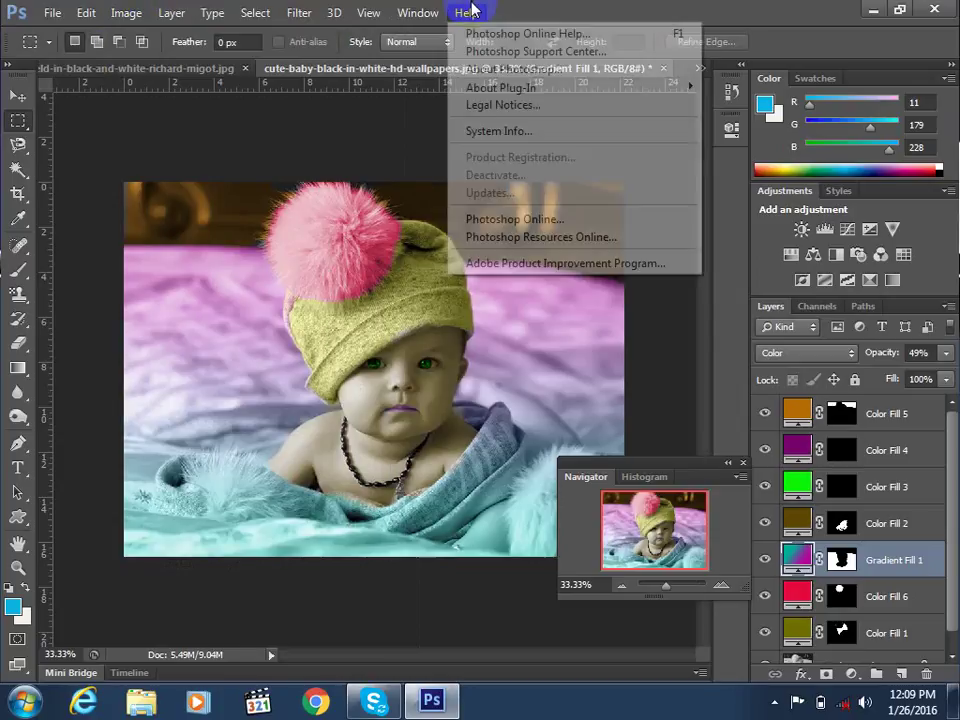
click(532, 9)
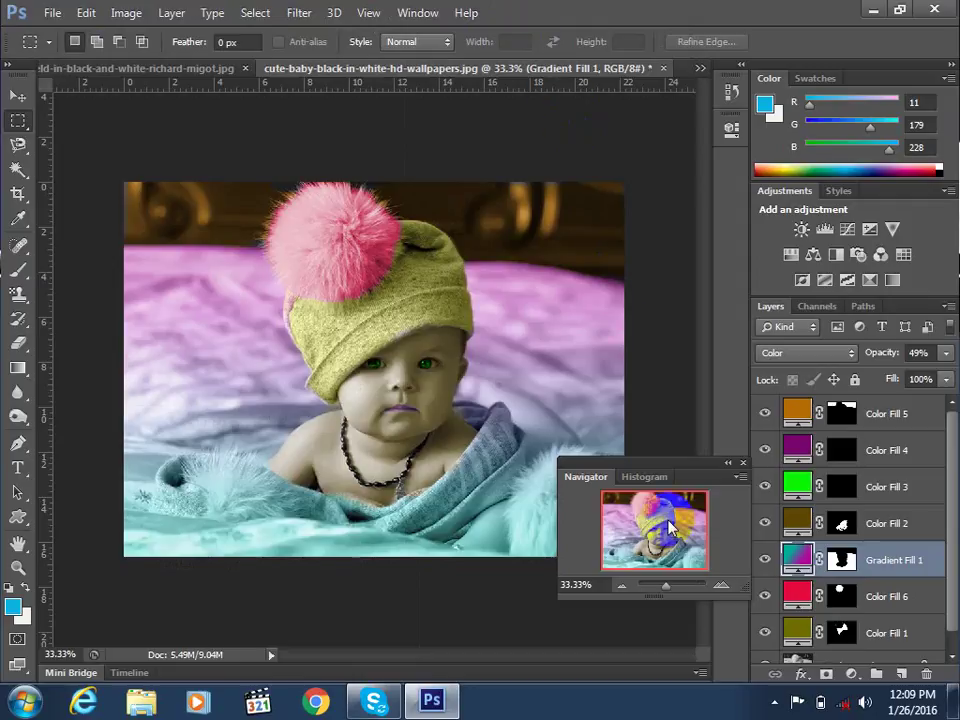
click(773, 703)
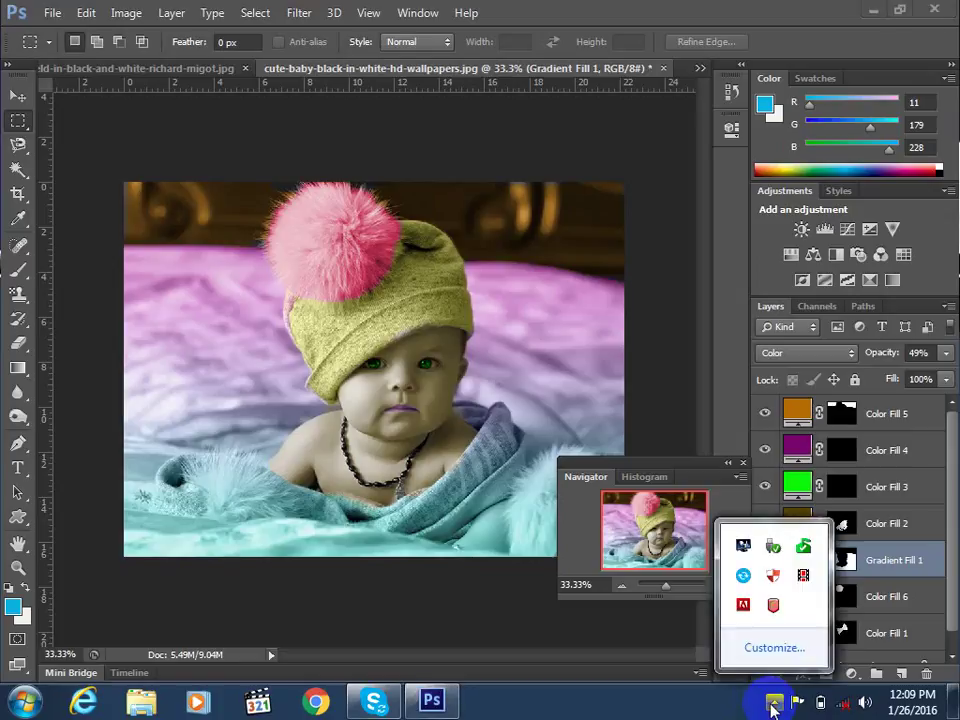